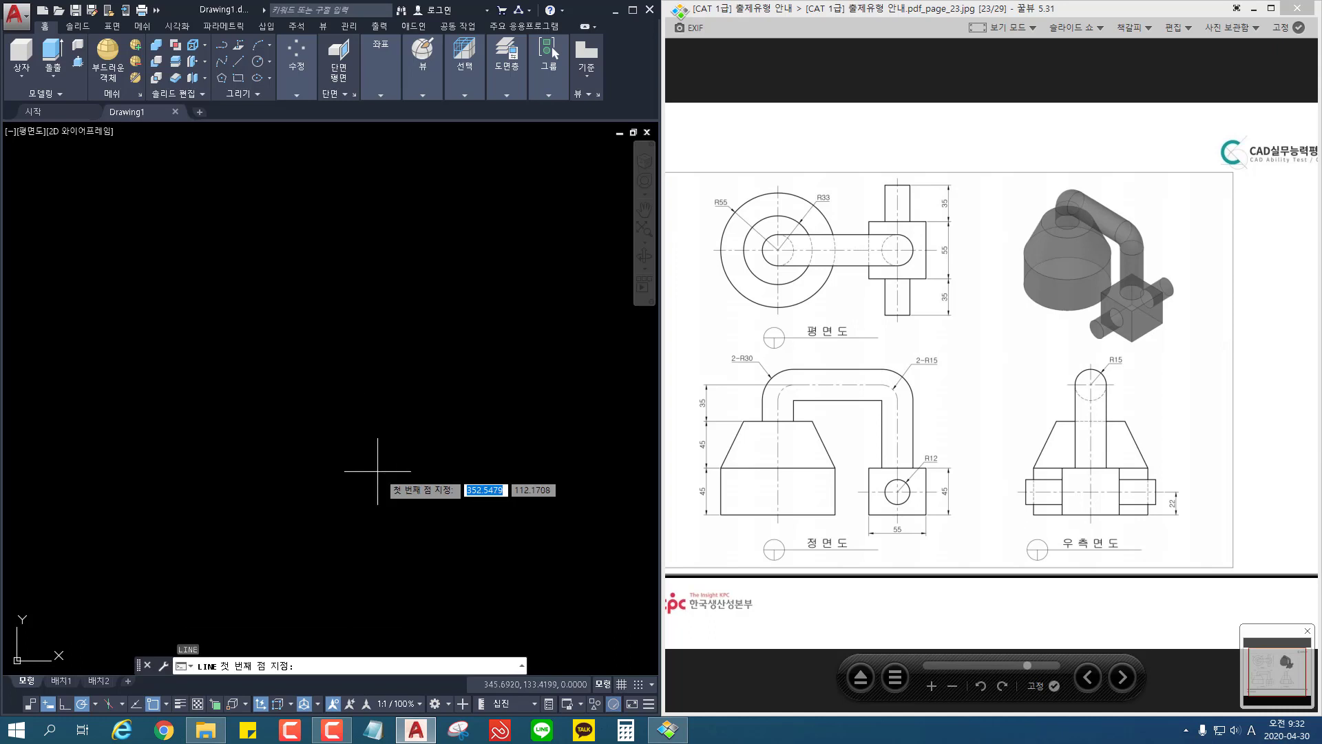
# Step: Draw three connected orthogonal lines for the base profile: 55 to the left, 45 up and 55 back to the right
pyautogui.click(378, 471)
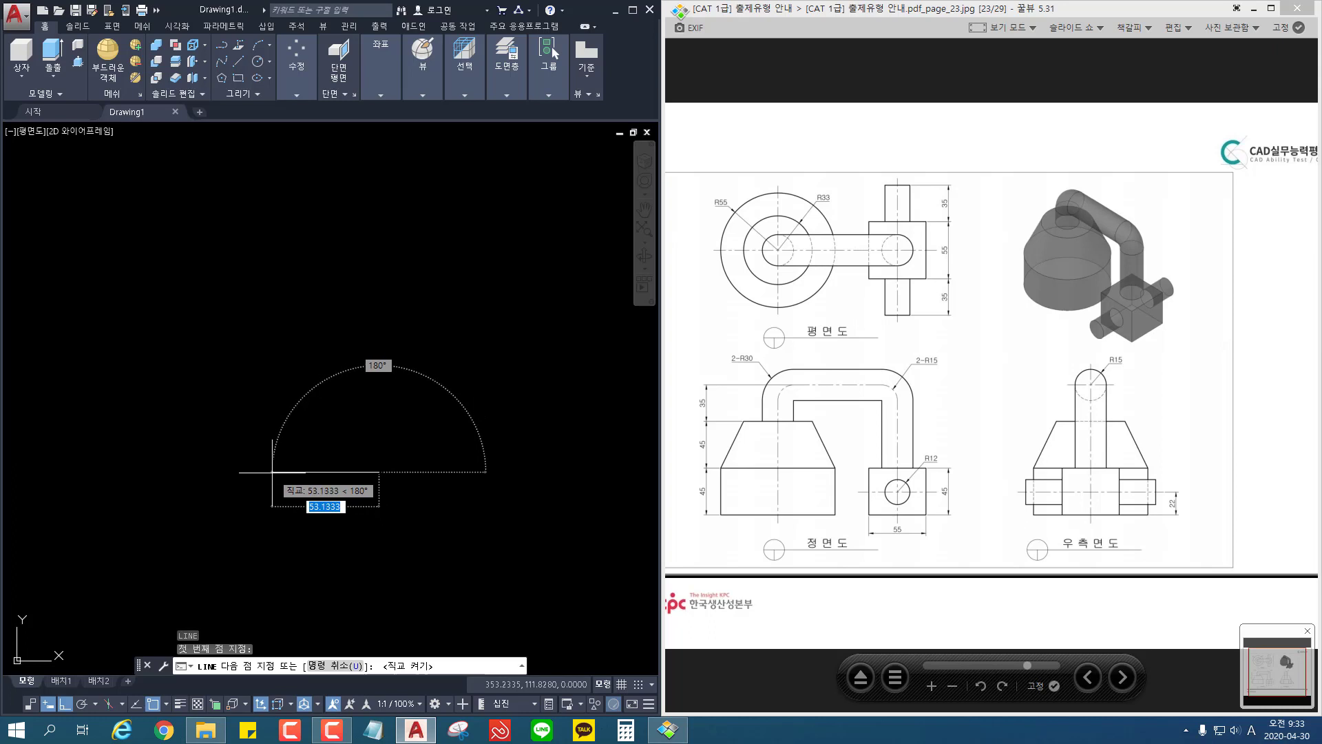
pyautogui.press('Return')
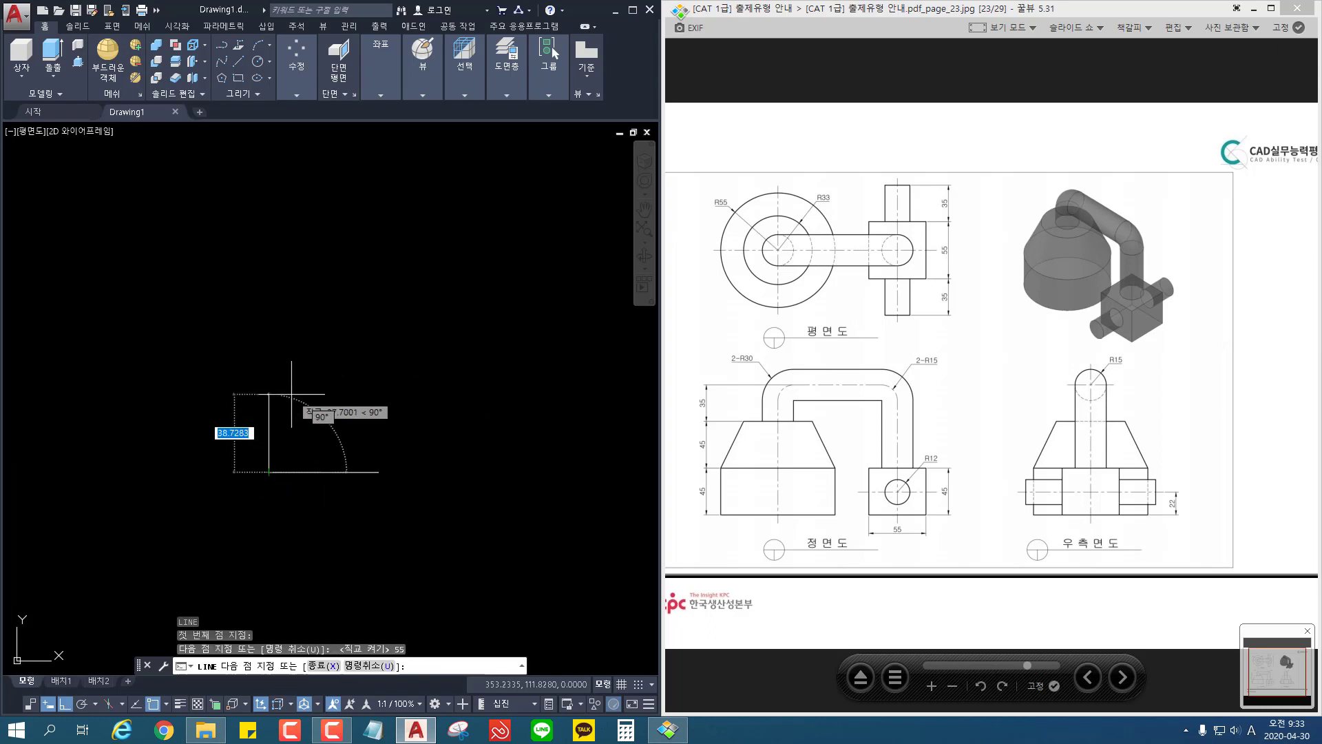
pyautogui.write('45')
pyautogui.press('Return')
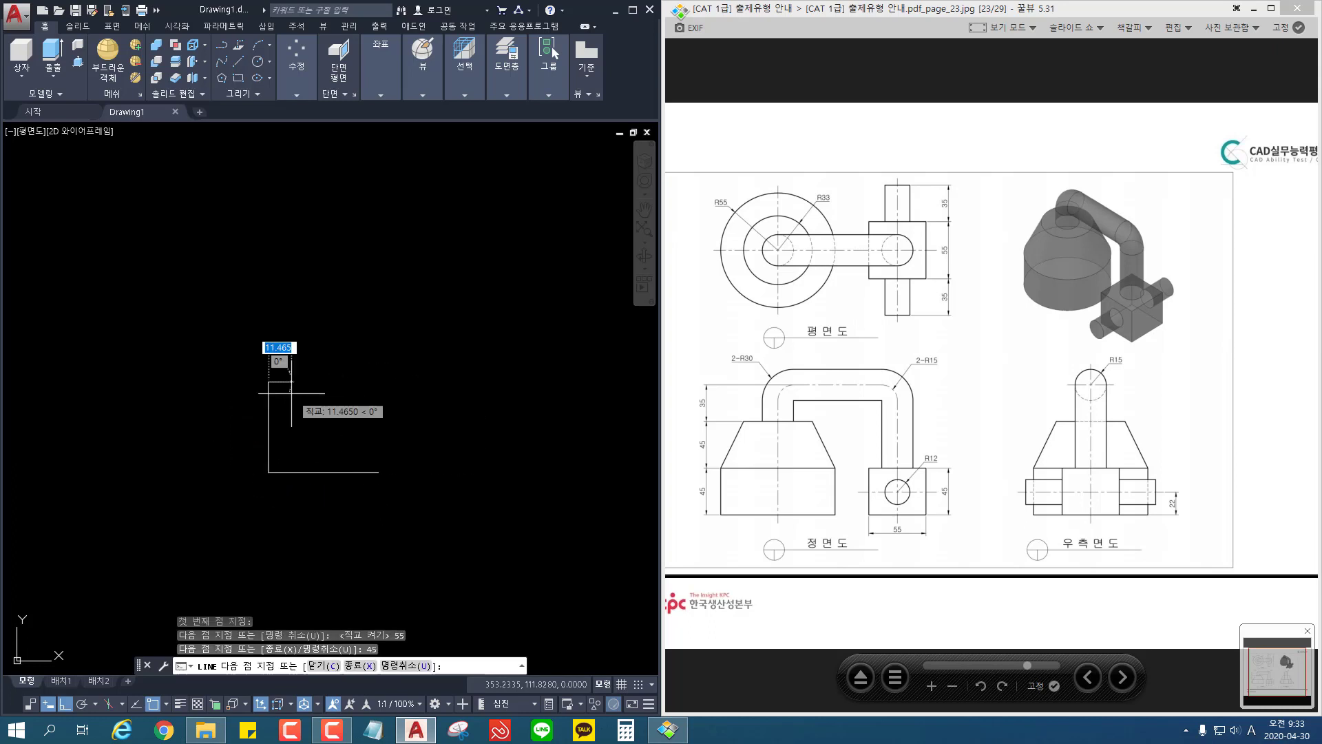
pyautogui.write('55')
pyautogui.press('Return')
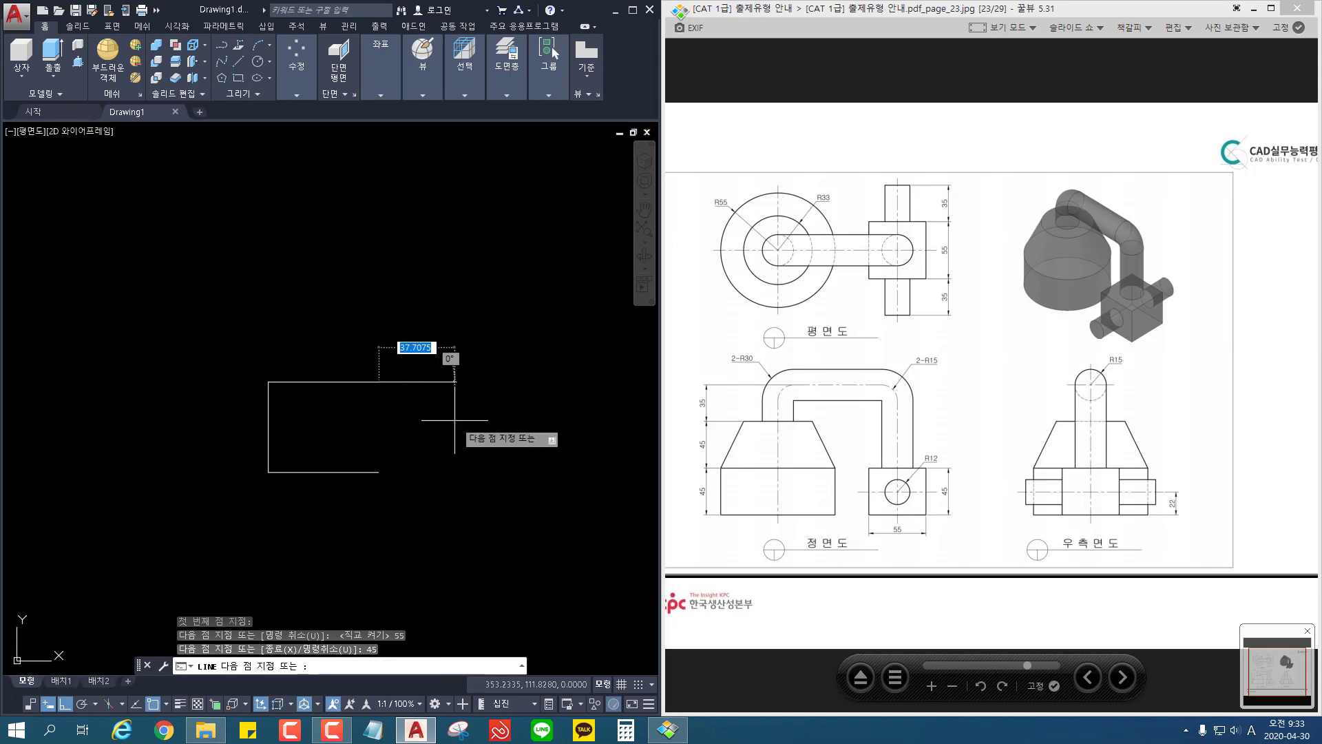
pyautogui.press('Return')
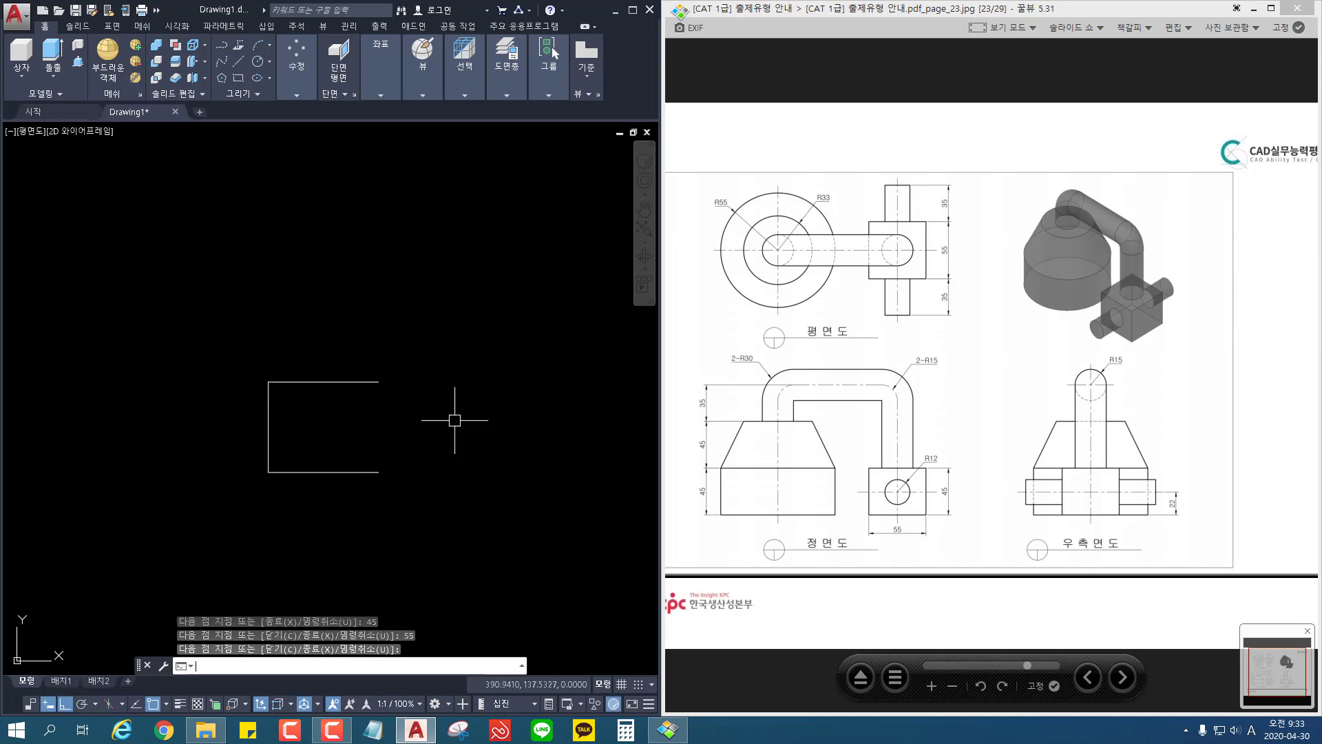
# Step: Offset the profile's upper horizontal line 45 upward
pyautogui.write('o')
pyautogui.press('Return')
pyautogui.write('45')
pyautogui.press('Return')
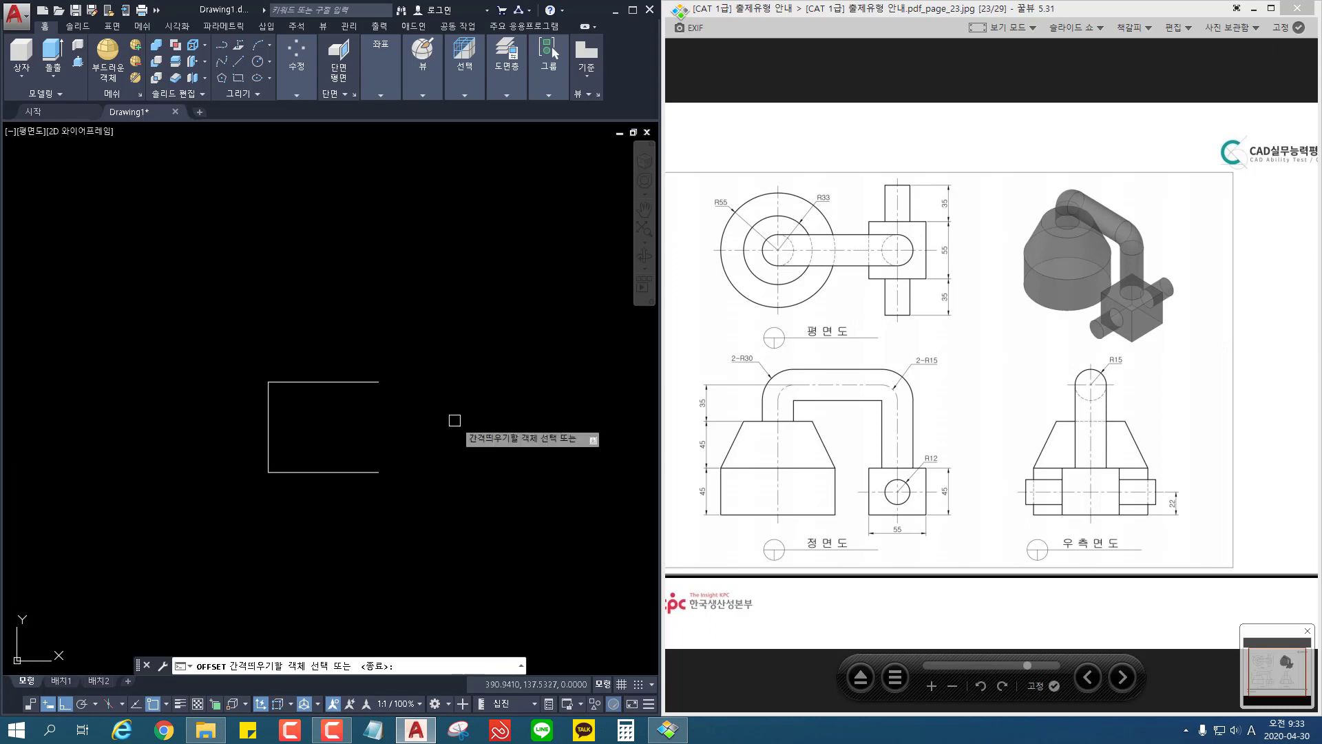
pyautogui.click(295, 382)
pyautogui.click(320, 331)
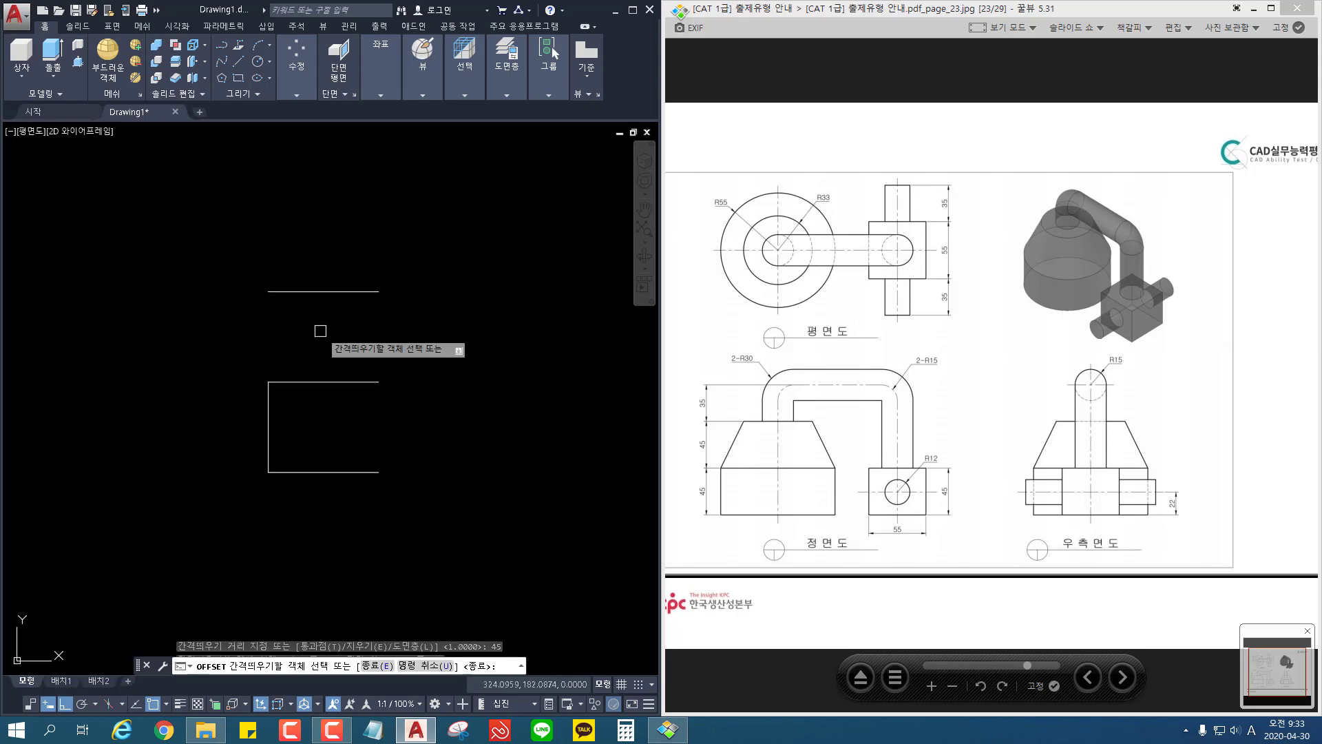
pyautogui.press('Return')
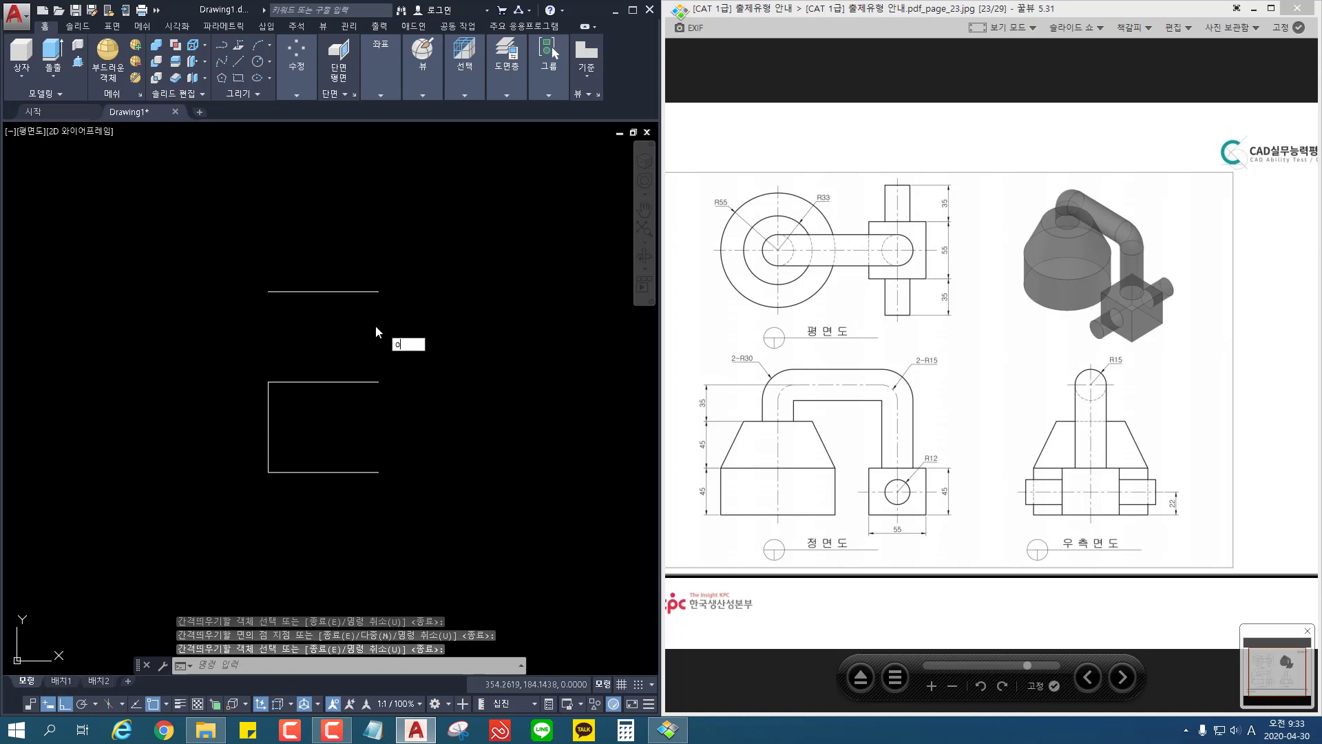
pyautogui.write('o')
pyautogui.press('Return')
pyautogui.write('33')
pyautogui.press('Return')
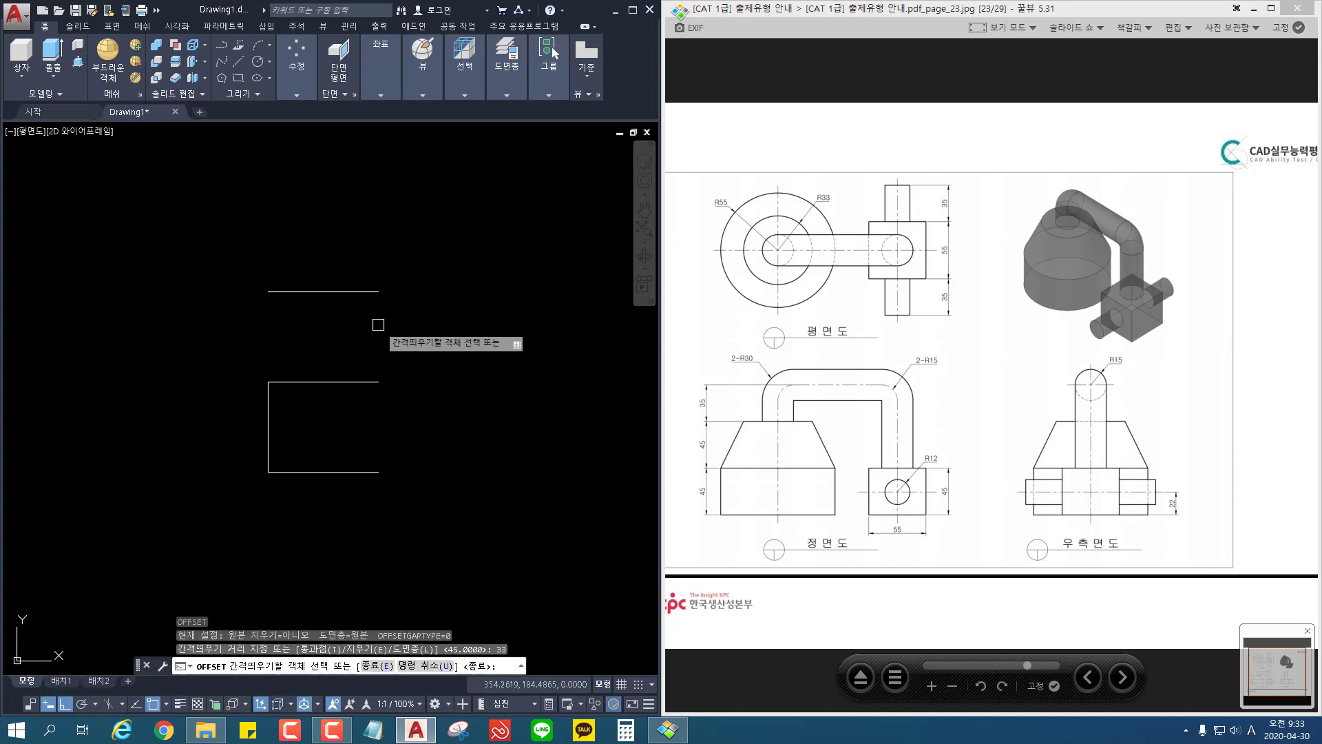
pyautogui.press('Escape')
# Step: Draw a vertical line from the right end of the topmost line down to the right end of the bottom line
pyautogui.write('l')
pyautogui.press('Return')
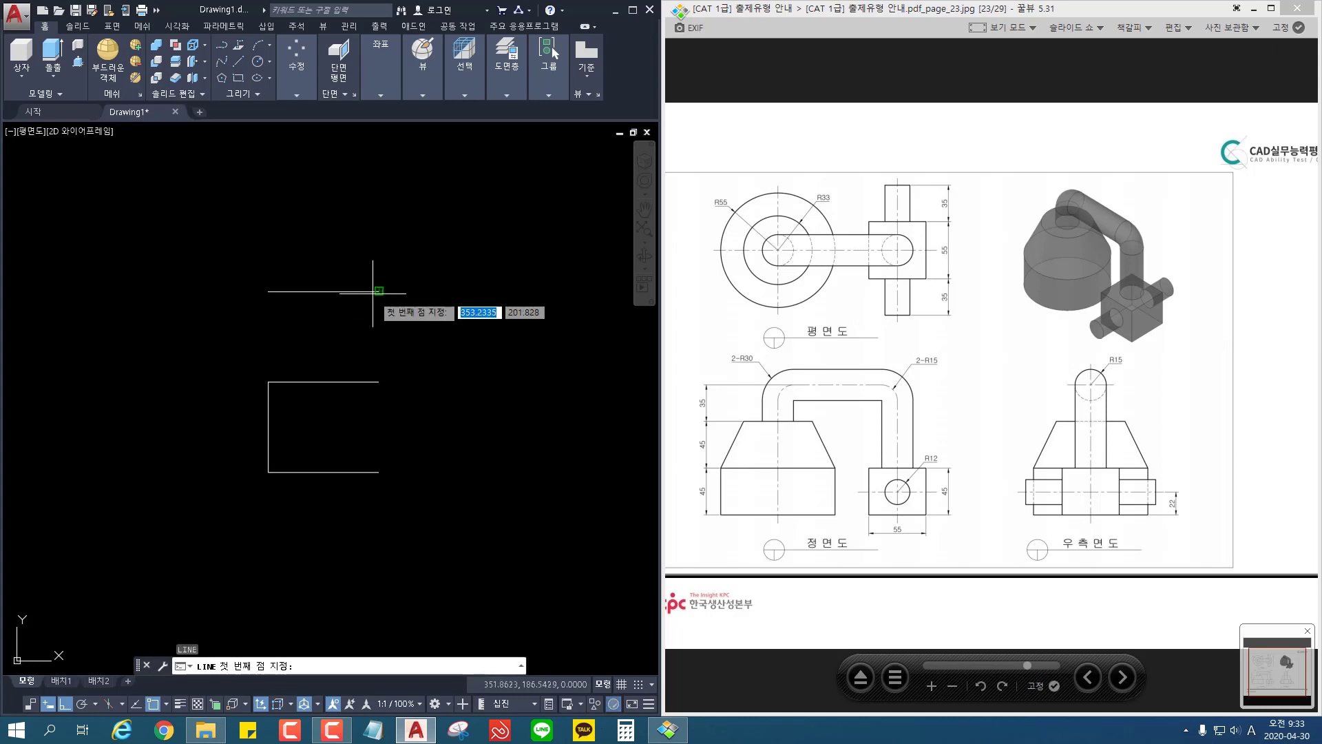
pyautogui.click(378, 290)
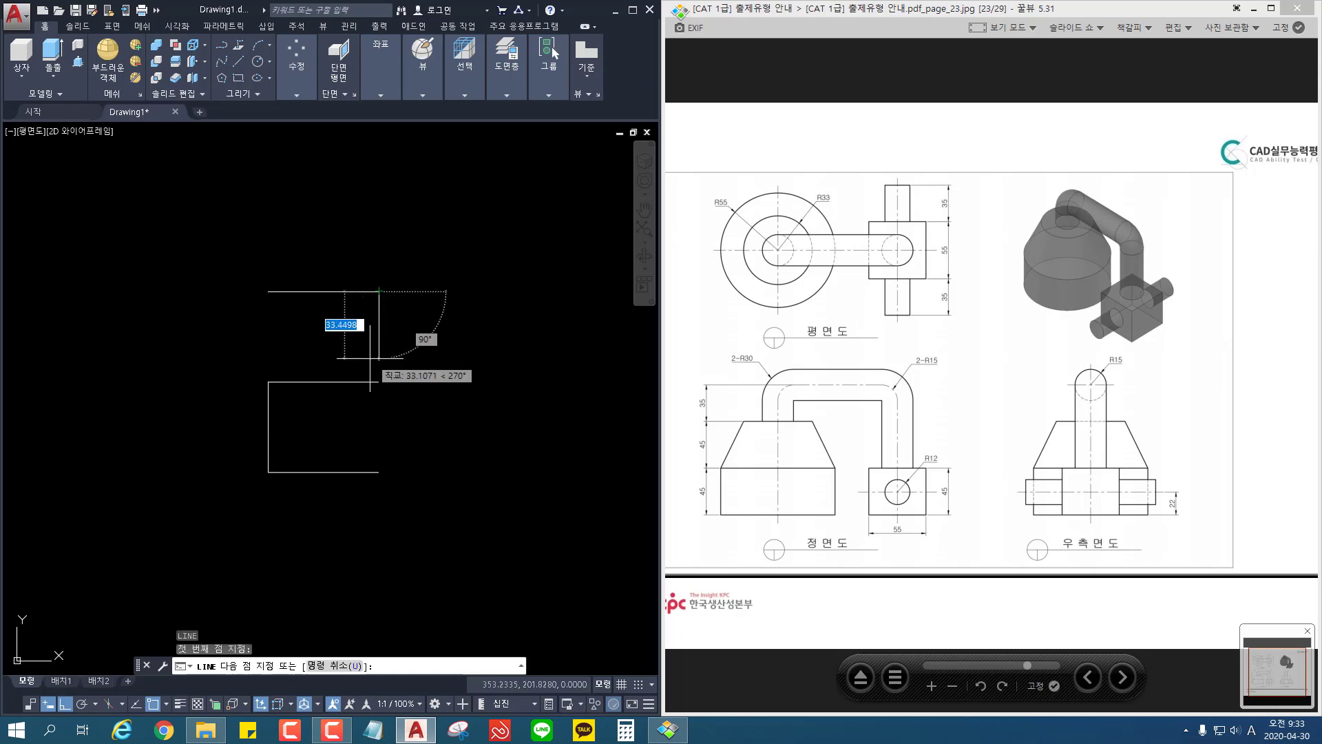
pyautogui.click(378, 471)
pyautogui.press('Escape')
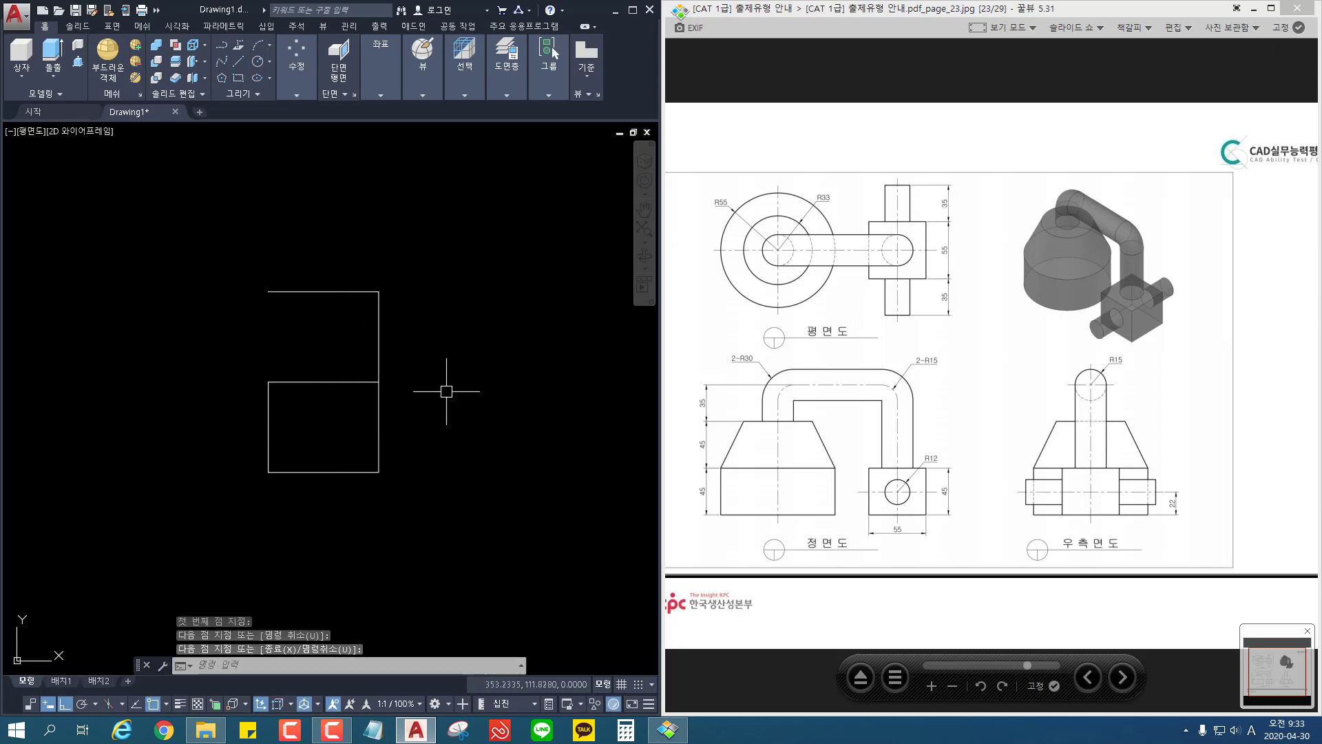
# Step: Offset the right vertical line 33 to the left
pyautogui.write('o')
pyautogui.press('Return')
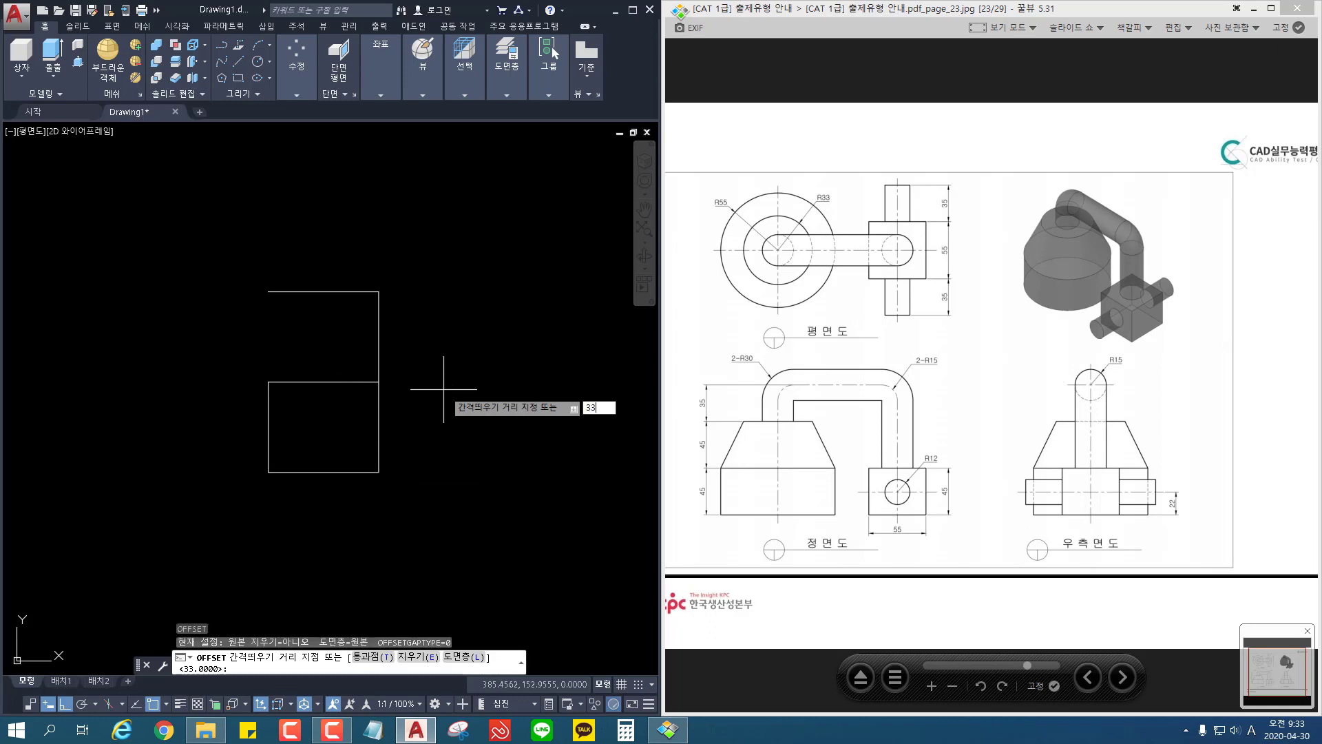
pyautogui.write('33')
pyautogui.press('Return')
pyautogui.click(378, 334)
pyautogui.click(356, 351)
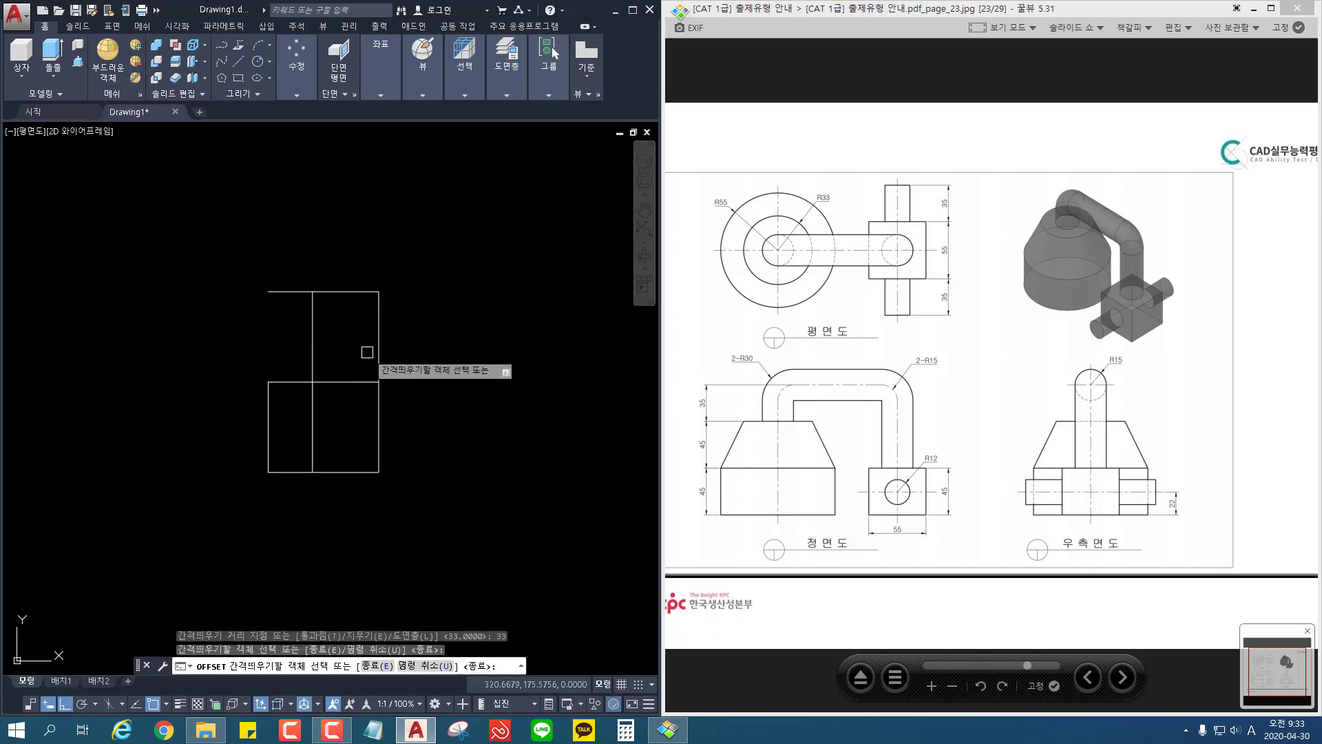
pyautogui.press('Escape')
# Step: Draw a slanted line from the top end of the offset vertical to the top of the left vertical edge
pyautogui.write('l')
pyautogui.press('Return')
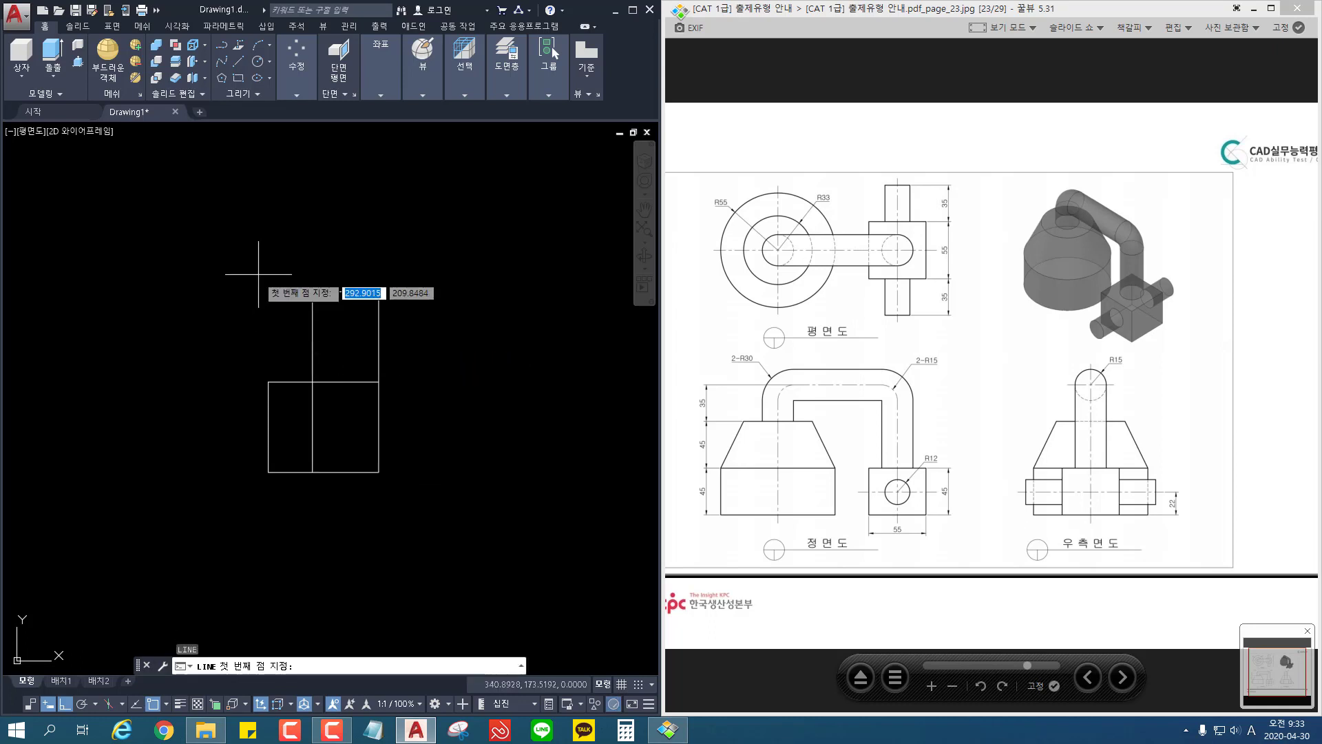
pyautogui.click(312, 291)
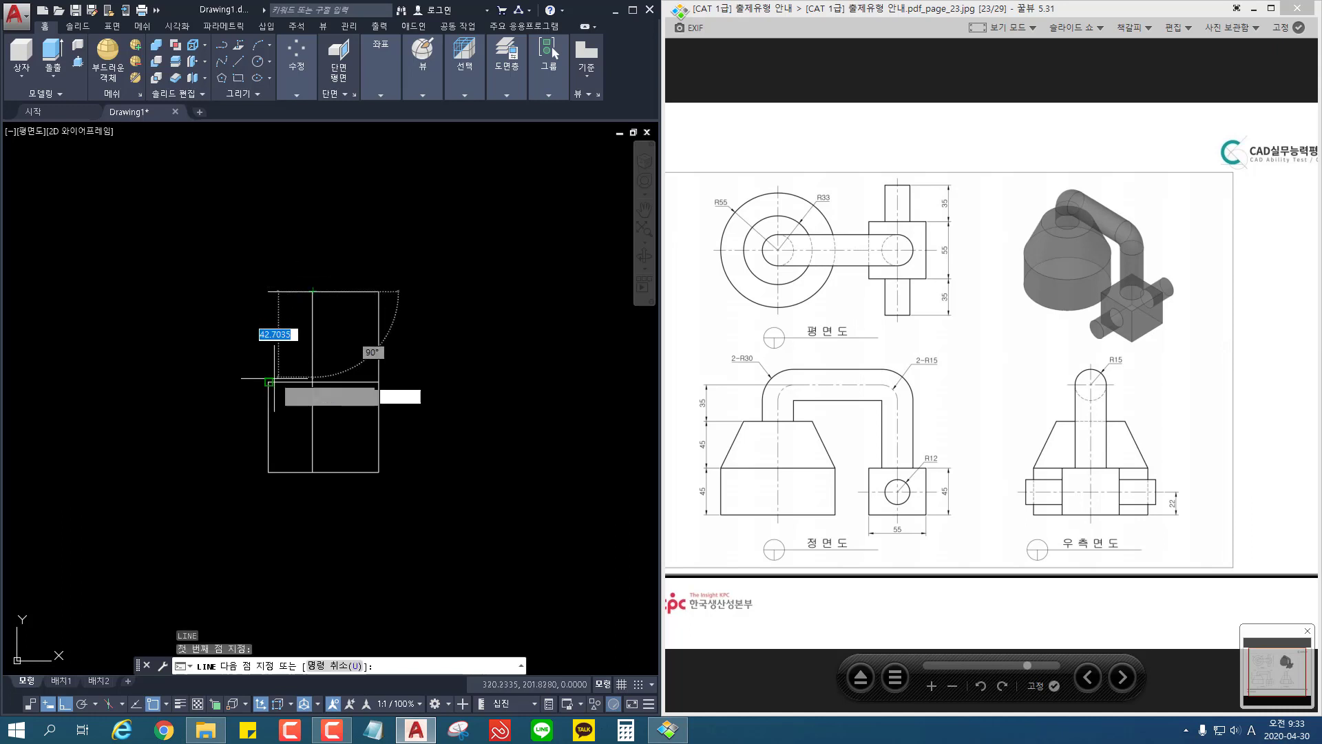
pyautogui.click(268, 381)
pyautogui.press('Return')
# Step: Delete the offset vertical construction line inside the profile
pyautogui.click(326, 353)
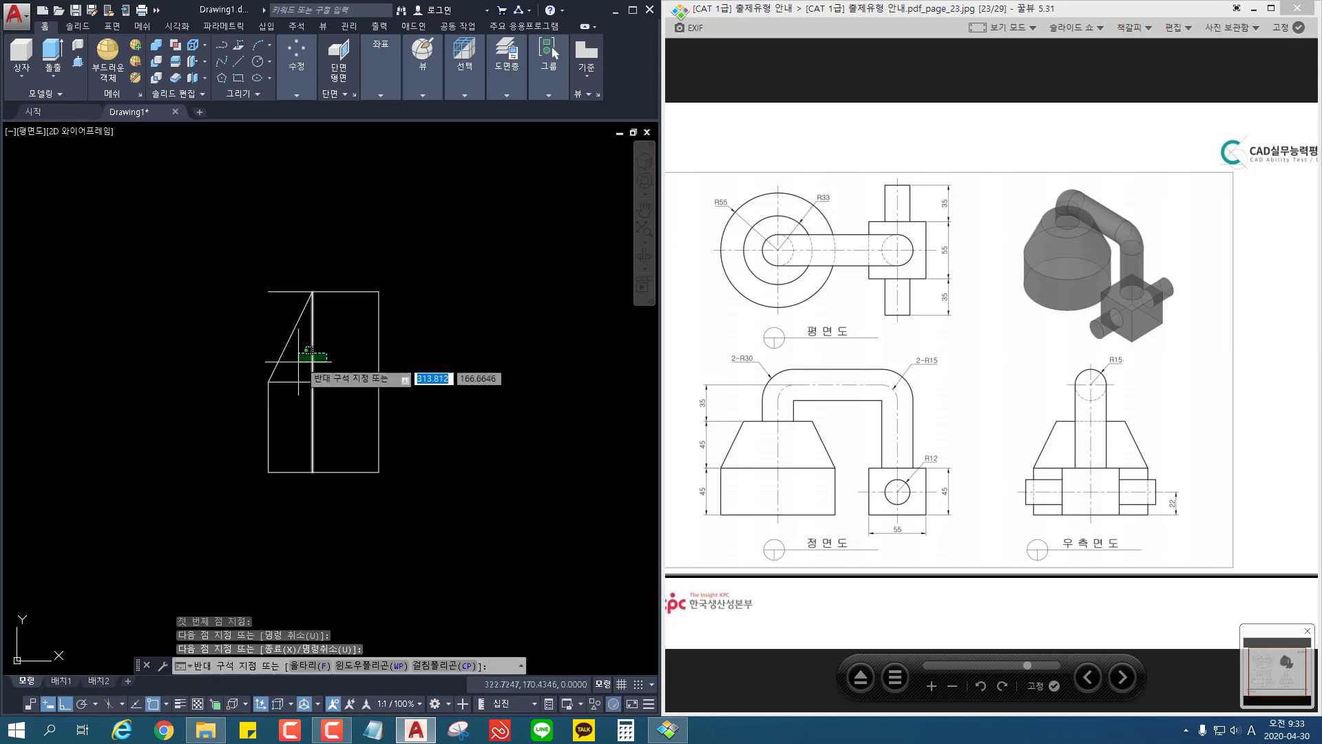
pyautogui.click(299, 362)
pyautogui.press('Delete')
pyautogui.press('Escape')
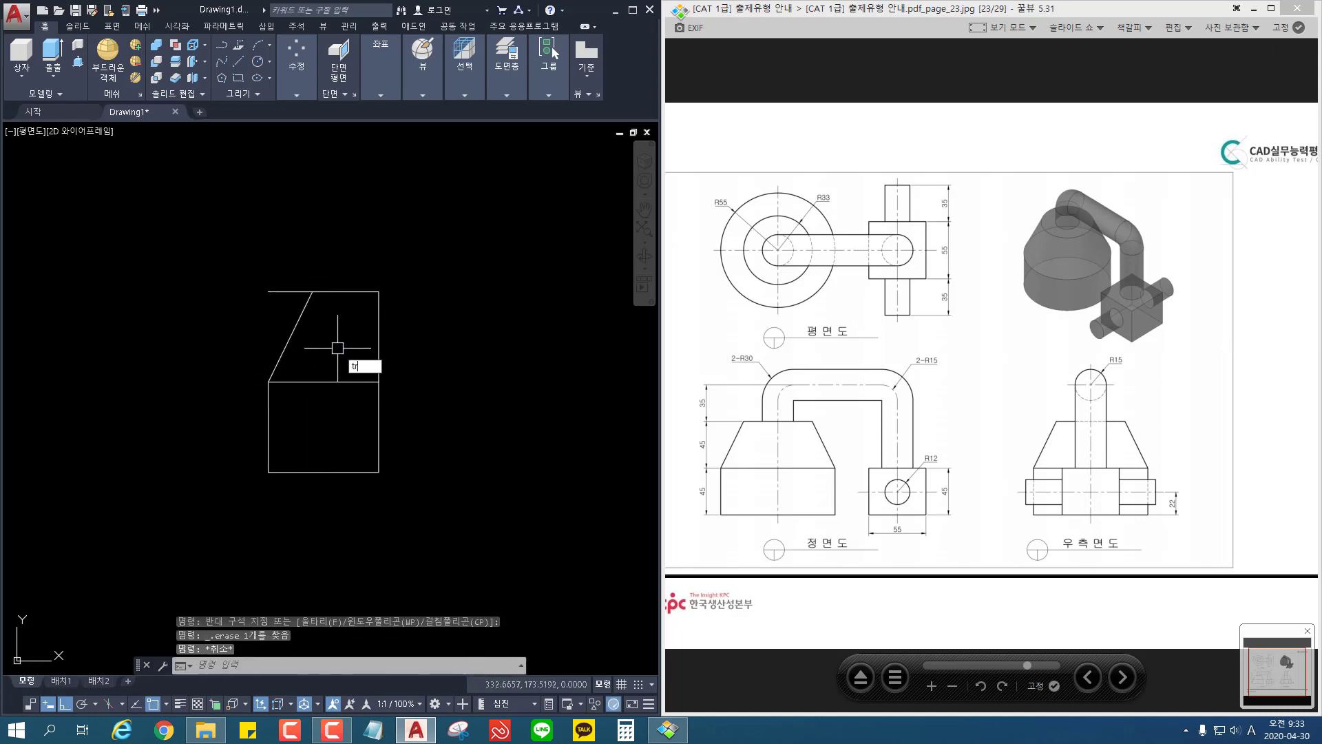
# Step: Trim the top line's overhang beyond the slanted edge and delete the horizontal line across the middle of the profile
pyautogui.press('Return')
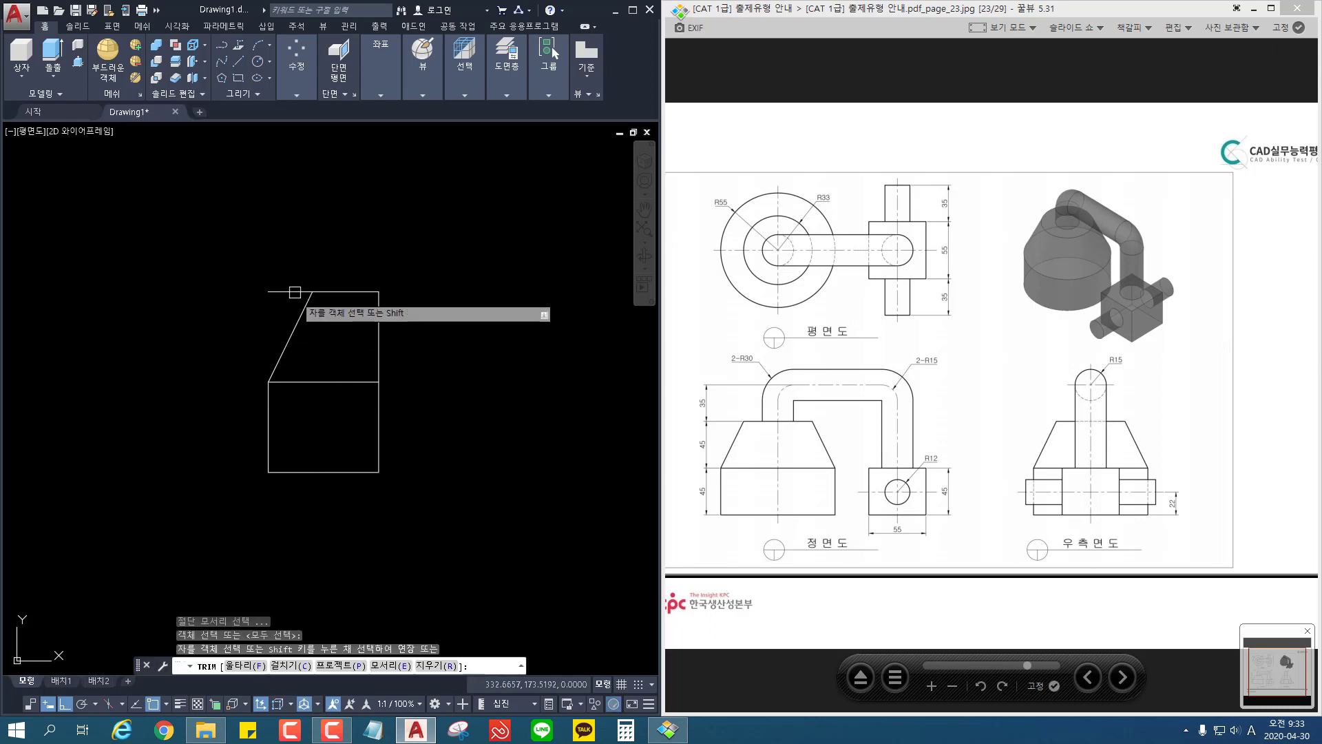
pyautogui.click(295, 292)
pyautogui.press('Return')
pyautogui.click(348, 368)
pyautogui.click(312, 398)
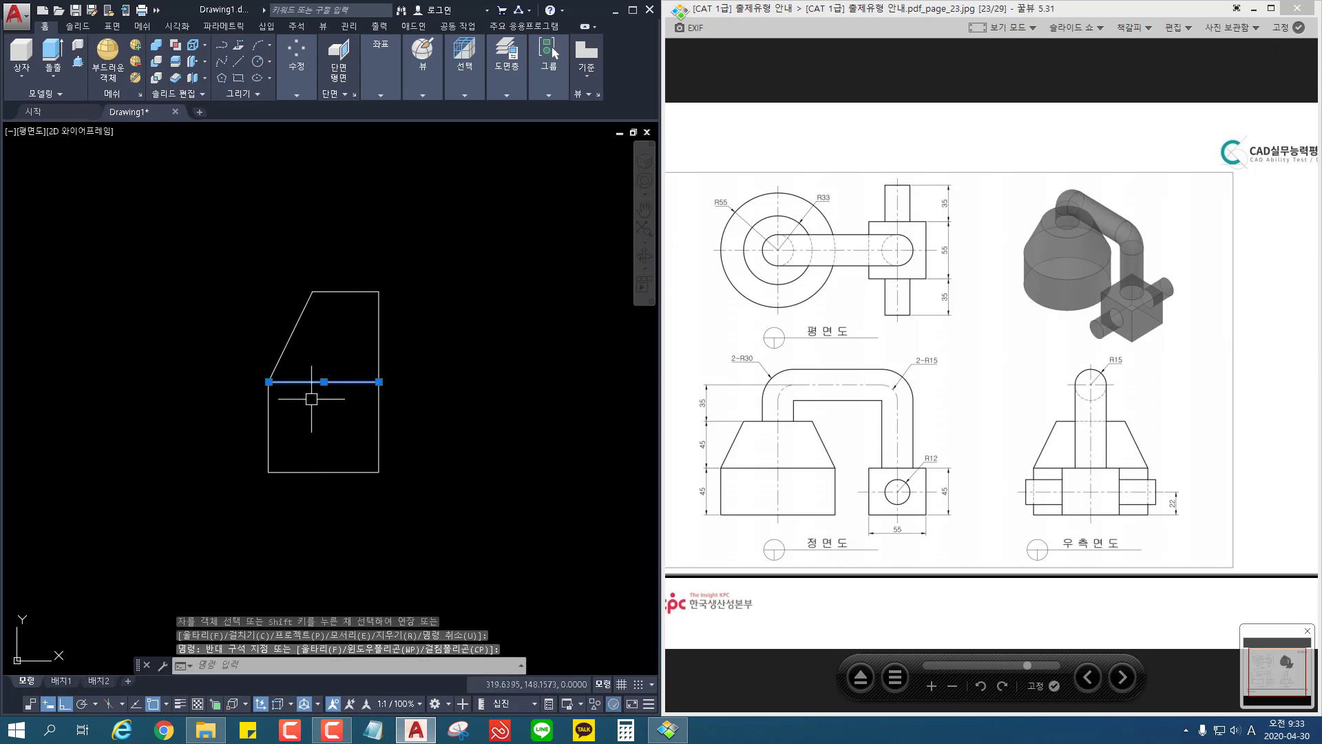
pyautogui.press('Delete')
# Step: Join the top, slanted, left and bottom edges of the profile into one polyline
pyautogui.write('j')
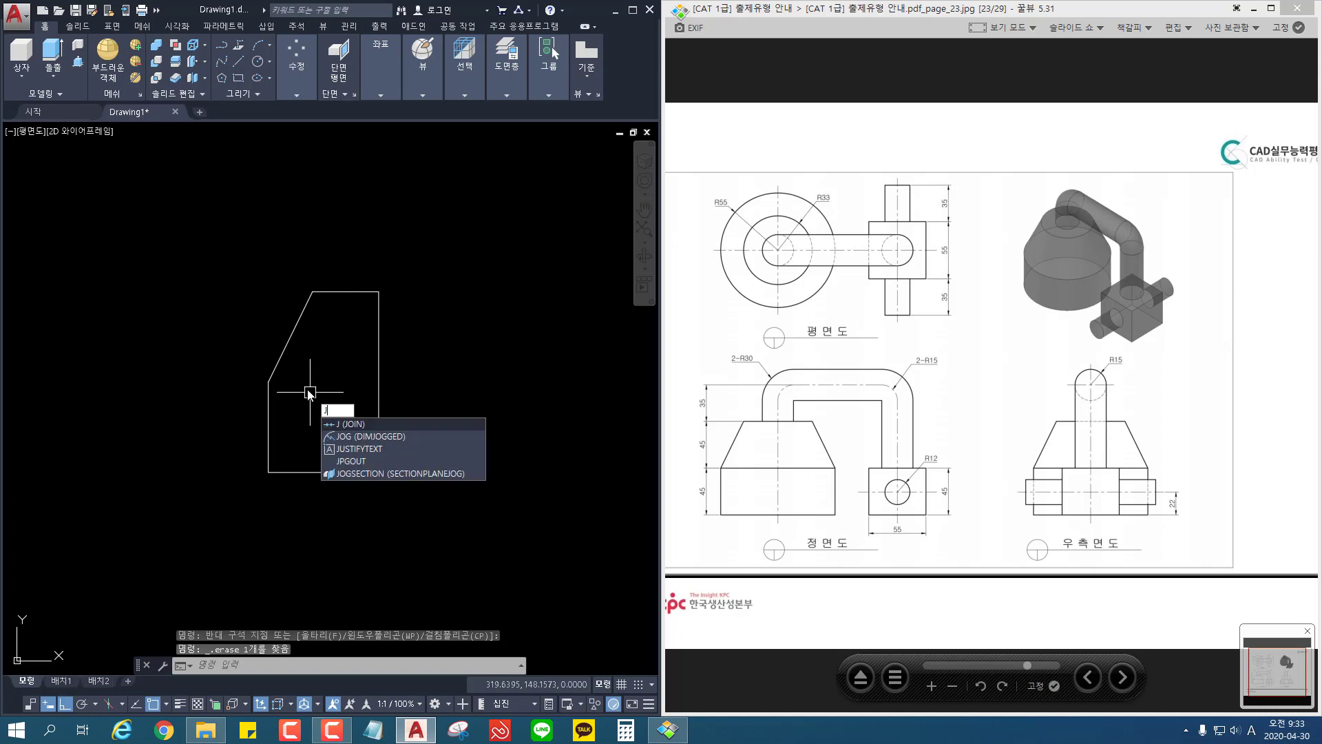
pyautogui.press('Return')
pyautogui.click(344, 280)
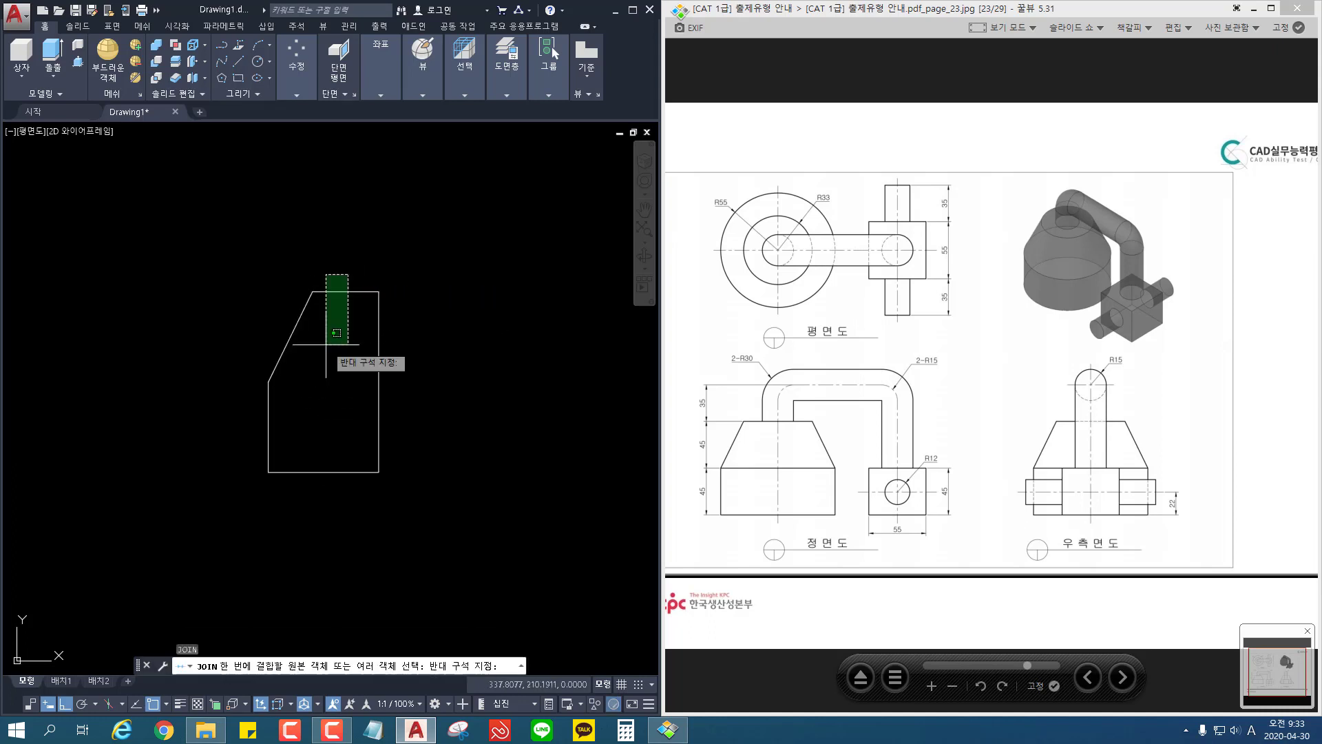
pyautogui.click(233, 510)
pyautogui.press('Return')
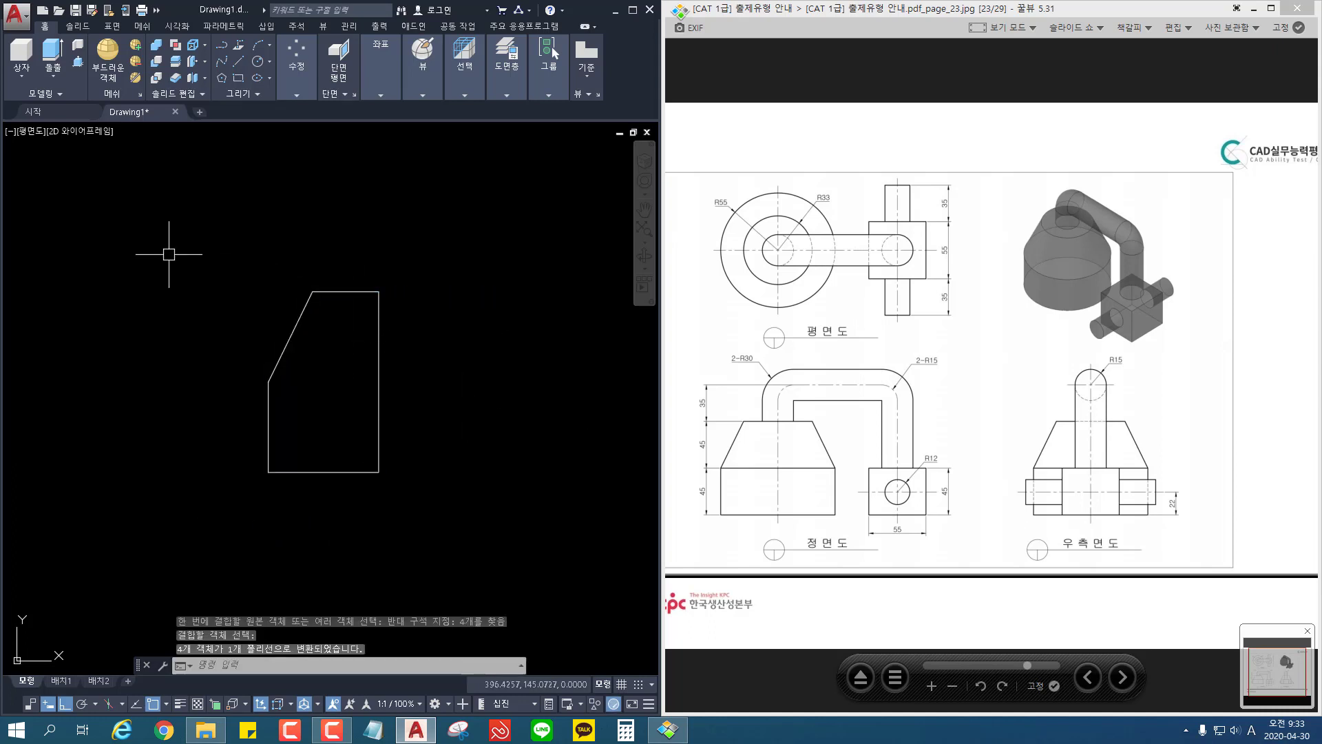
# Step: Switch the view to southeast isometric
pyautogui.click(36, 135)
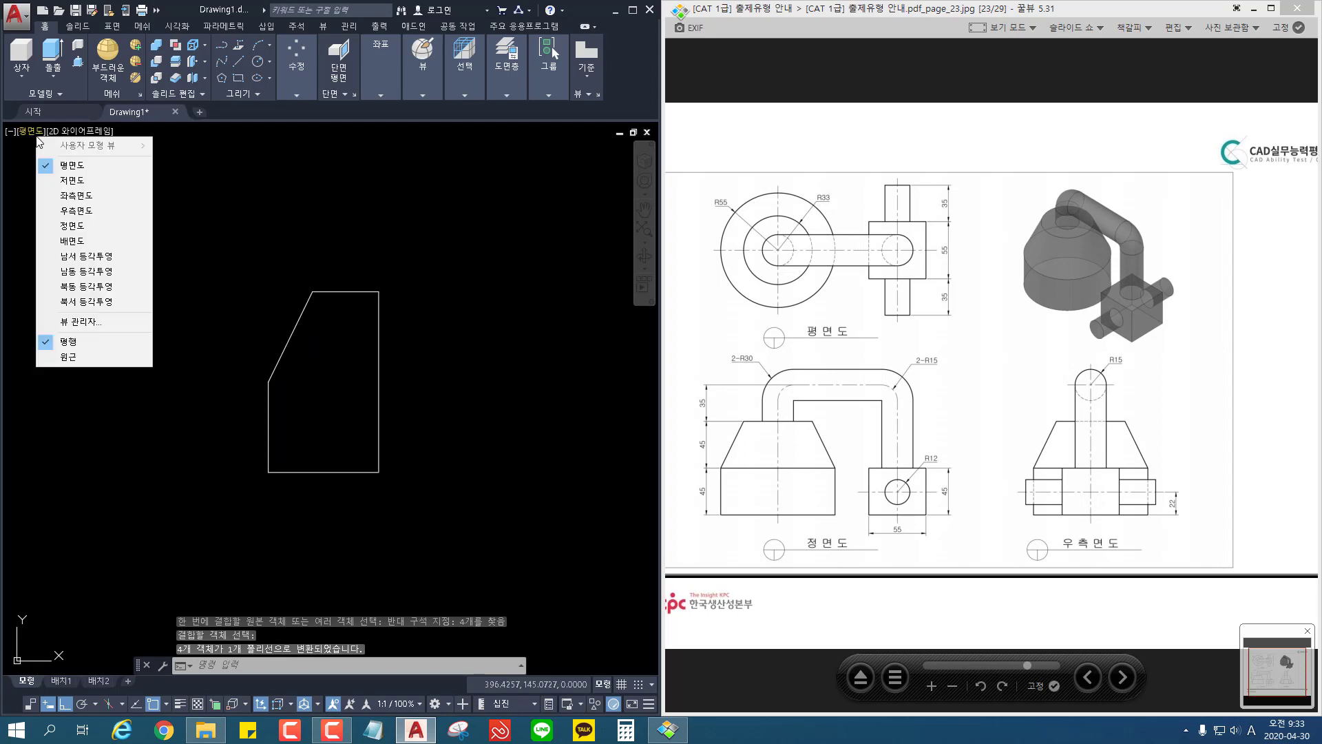
pyautogui.click(69, 274)
pyautogui.scroll(-4, 330, 327)
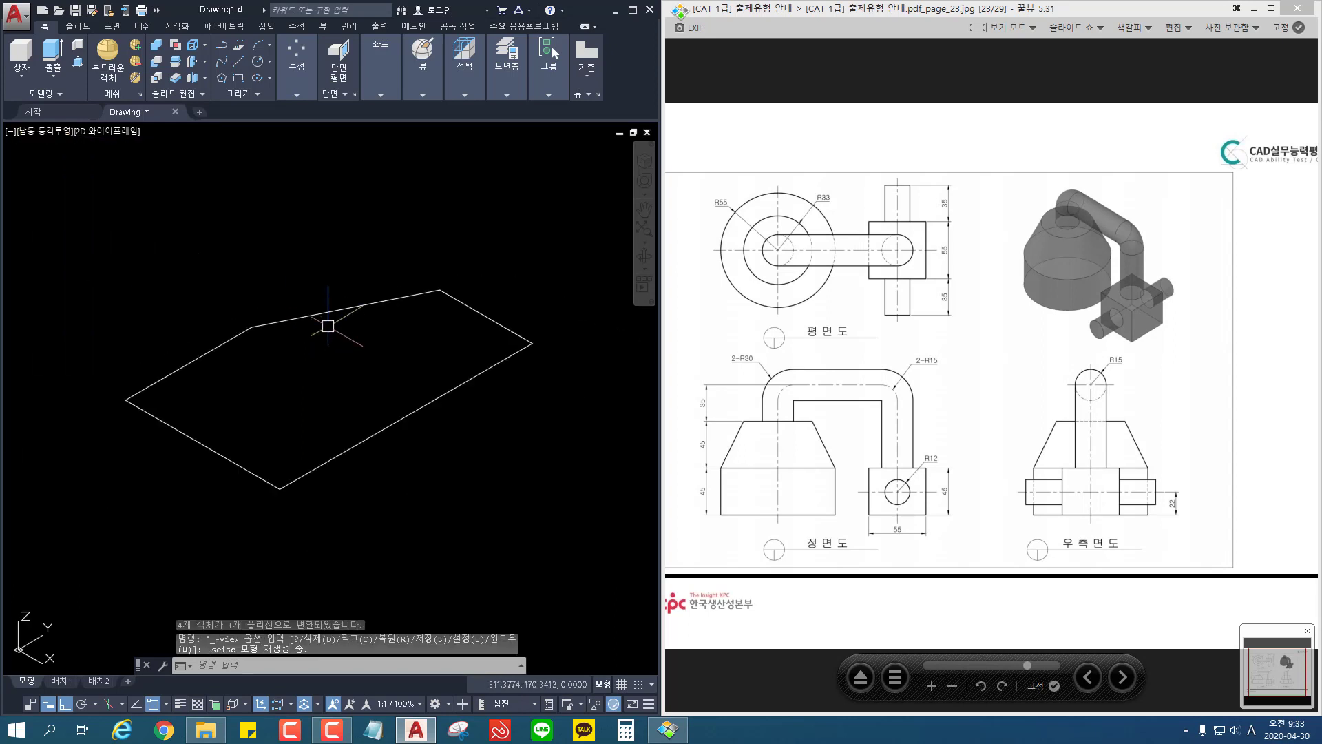
# Step: Revolve the joined profile 360 degrees about its long straight edge
pyautogui.click(55, 73)
pyautogui.click(84, 159)
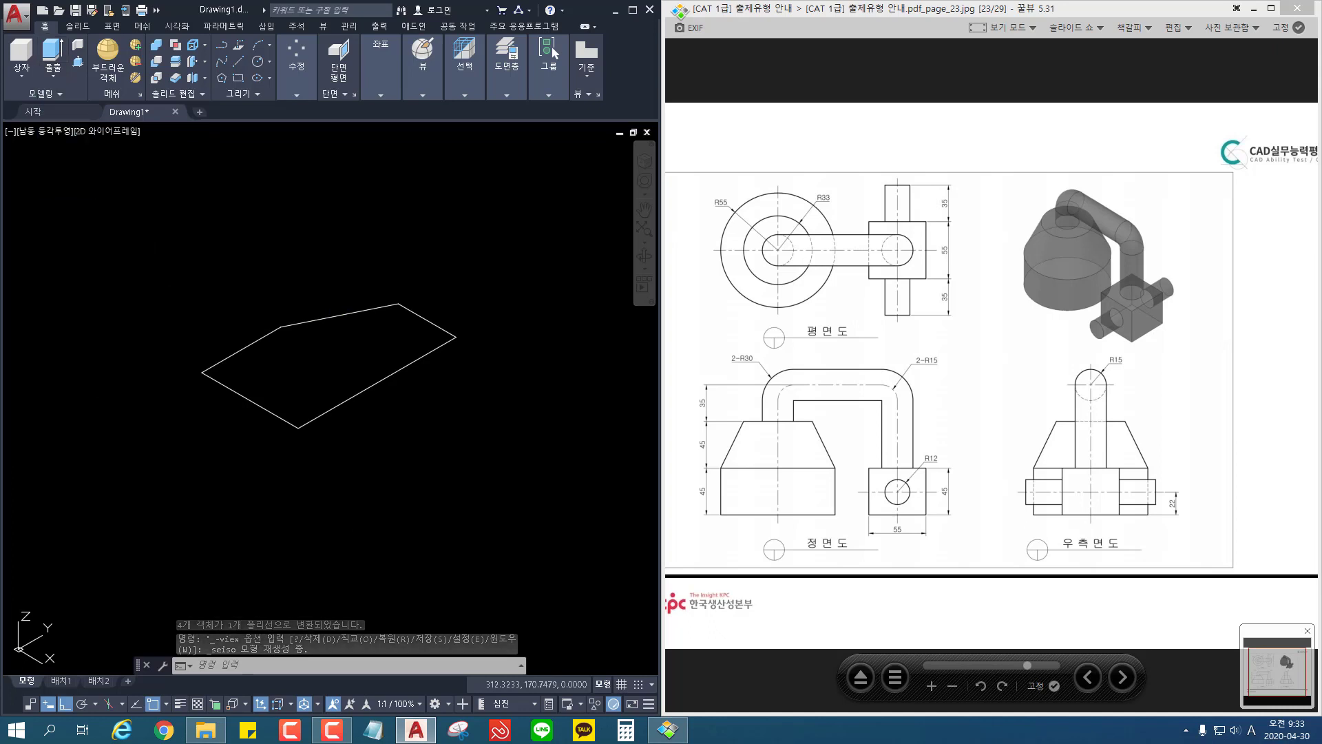
pyautogui.click(405, 305)
pyautogui.press('Return')
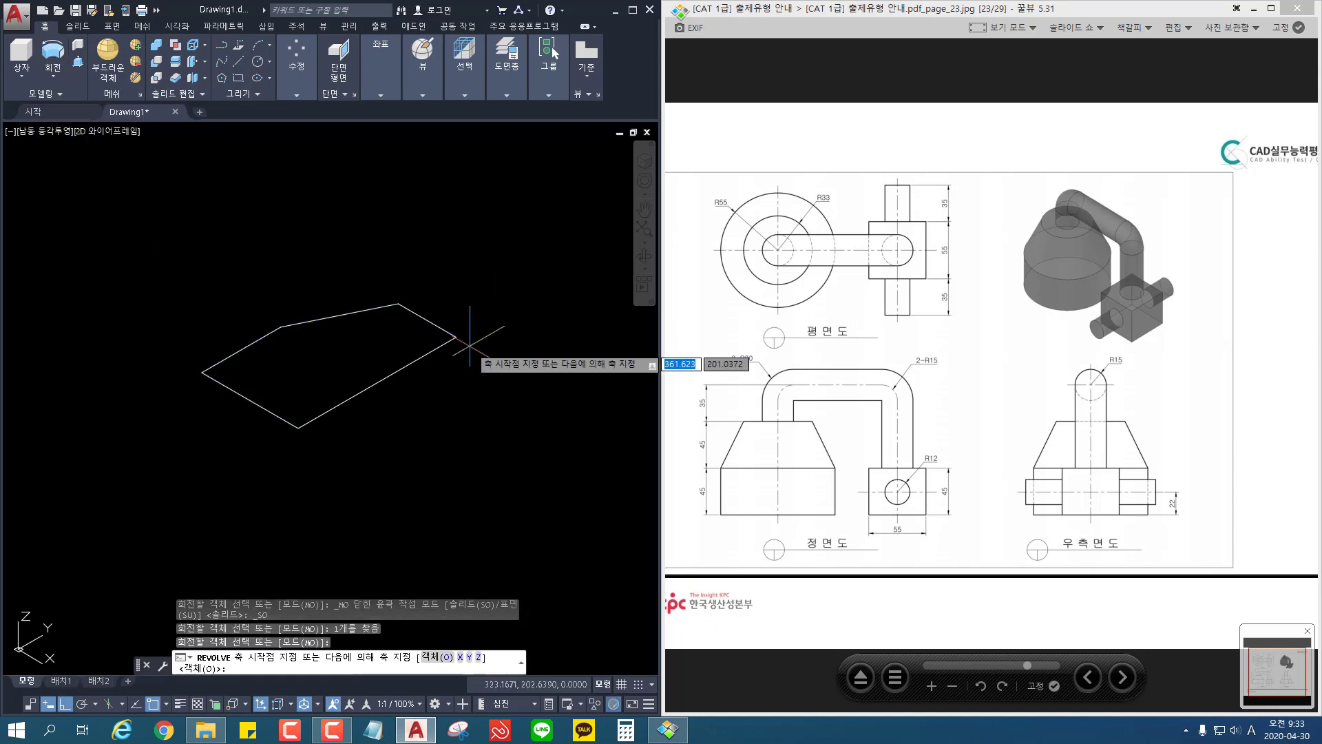
pyautogui.click(456, 337)
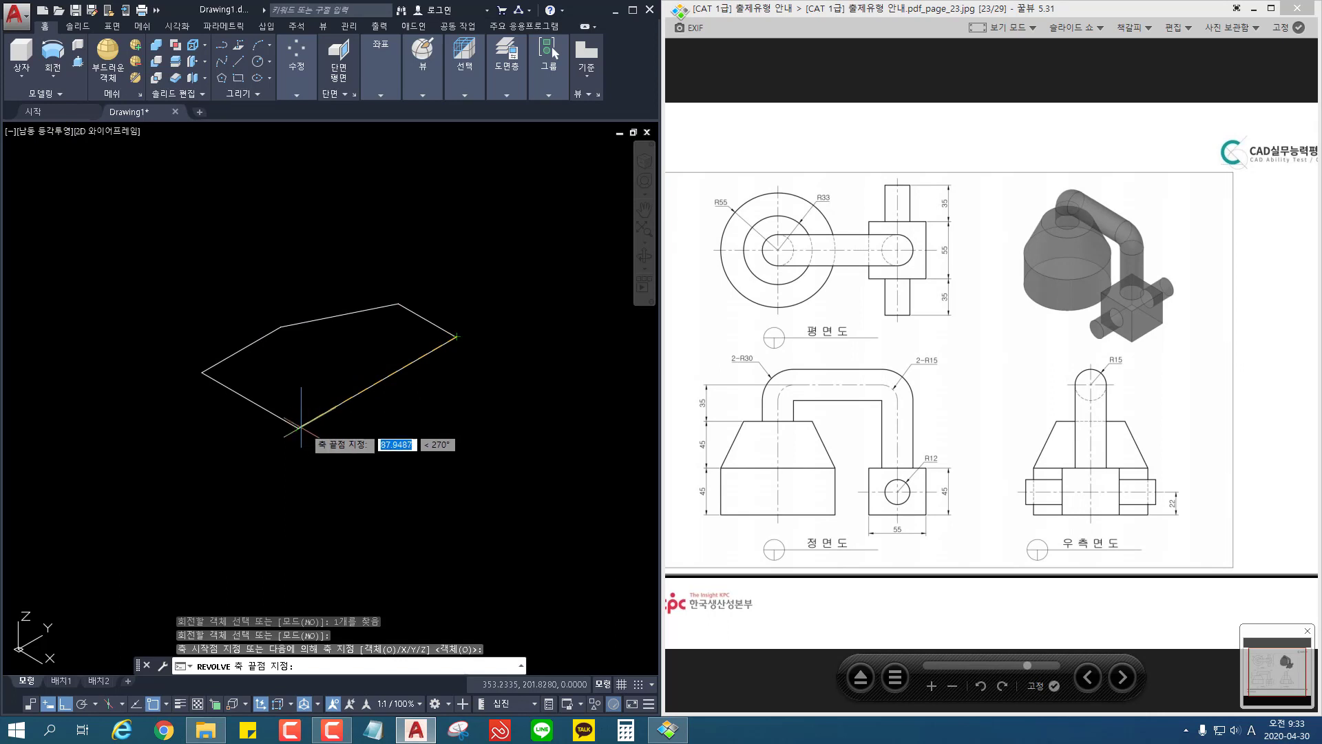
pyautogui.click(298, 428)
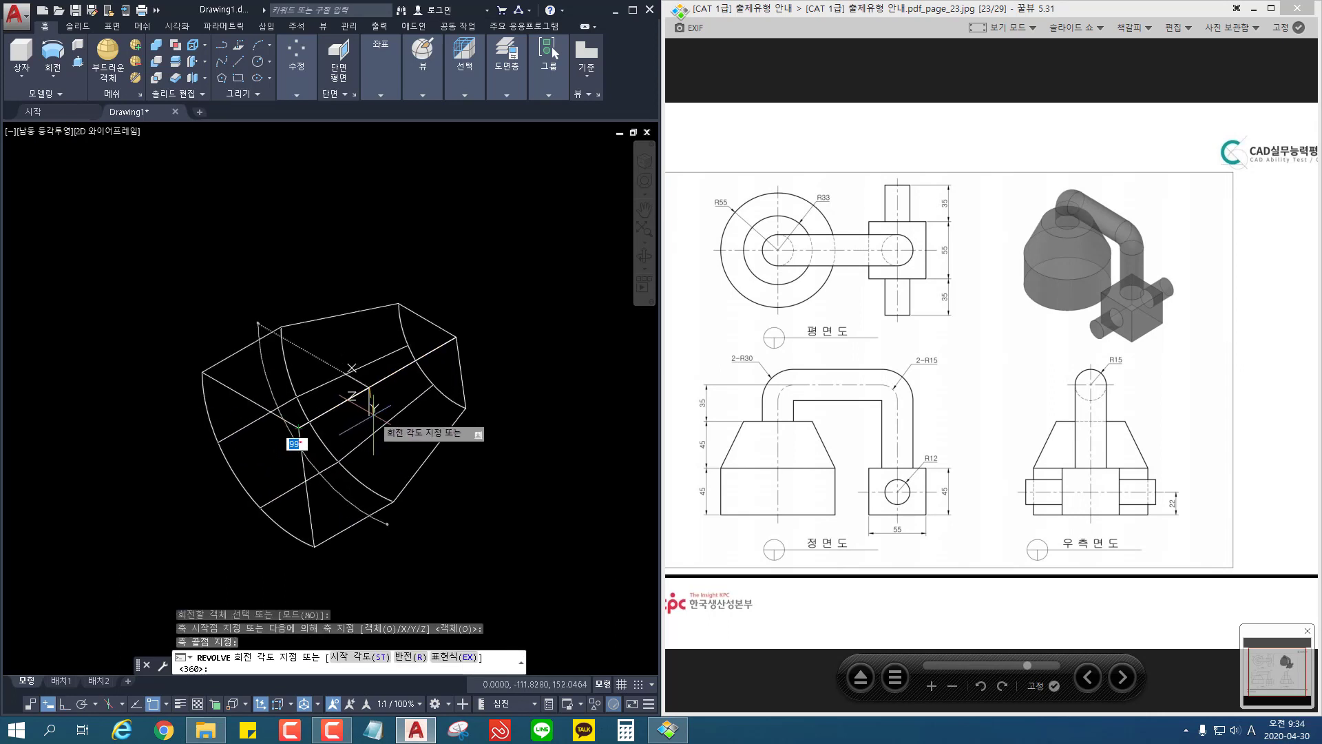
pyautogui.write('360')
pyautogui.press('Return')
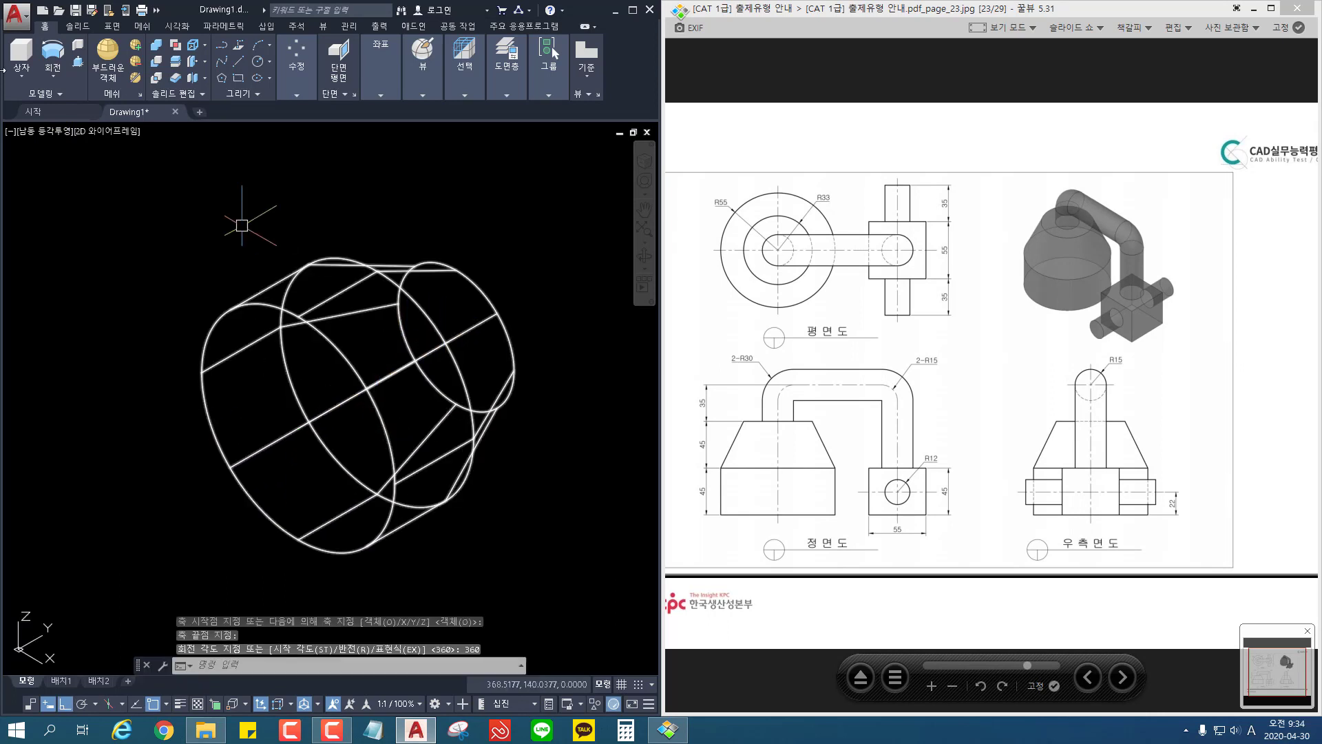
pyautogui.click(52, 134)
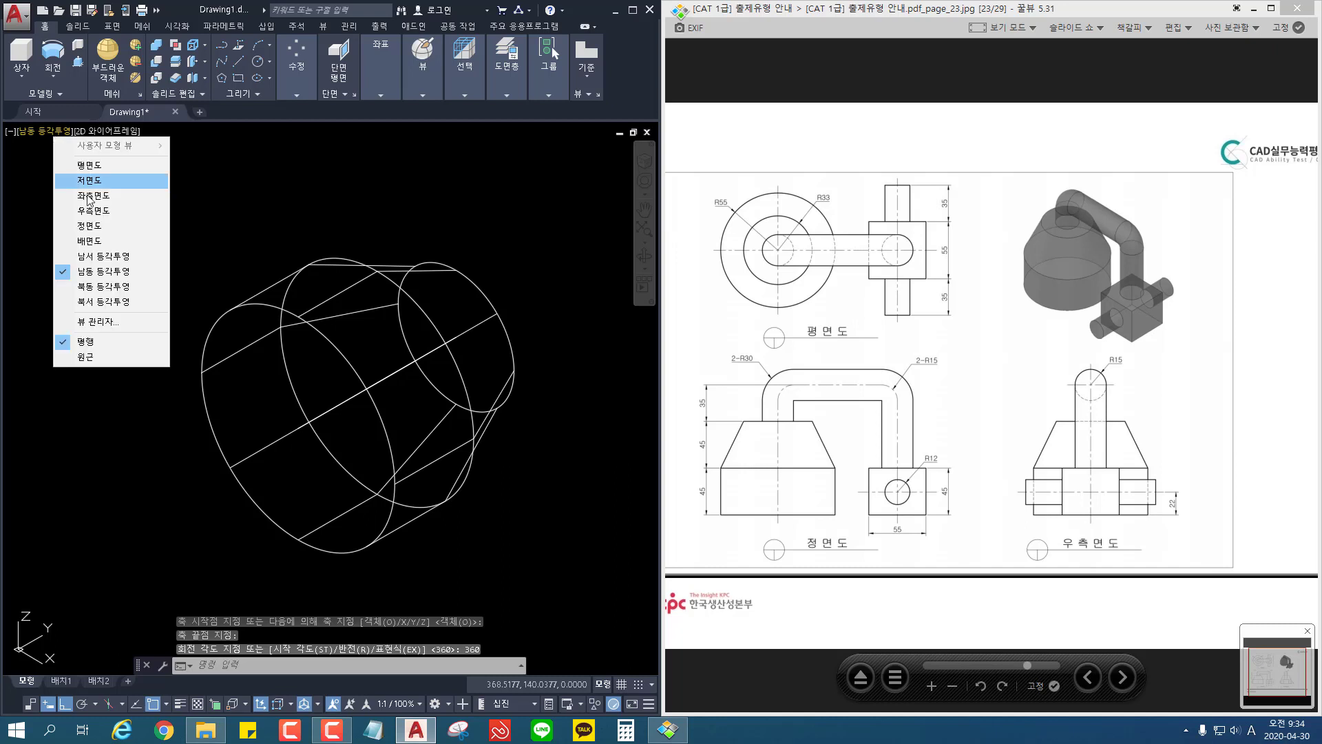
pyautogui.click(294, 208)
pyautogui.click(235, 146)
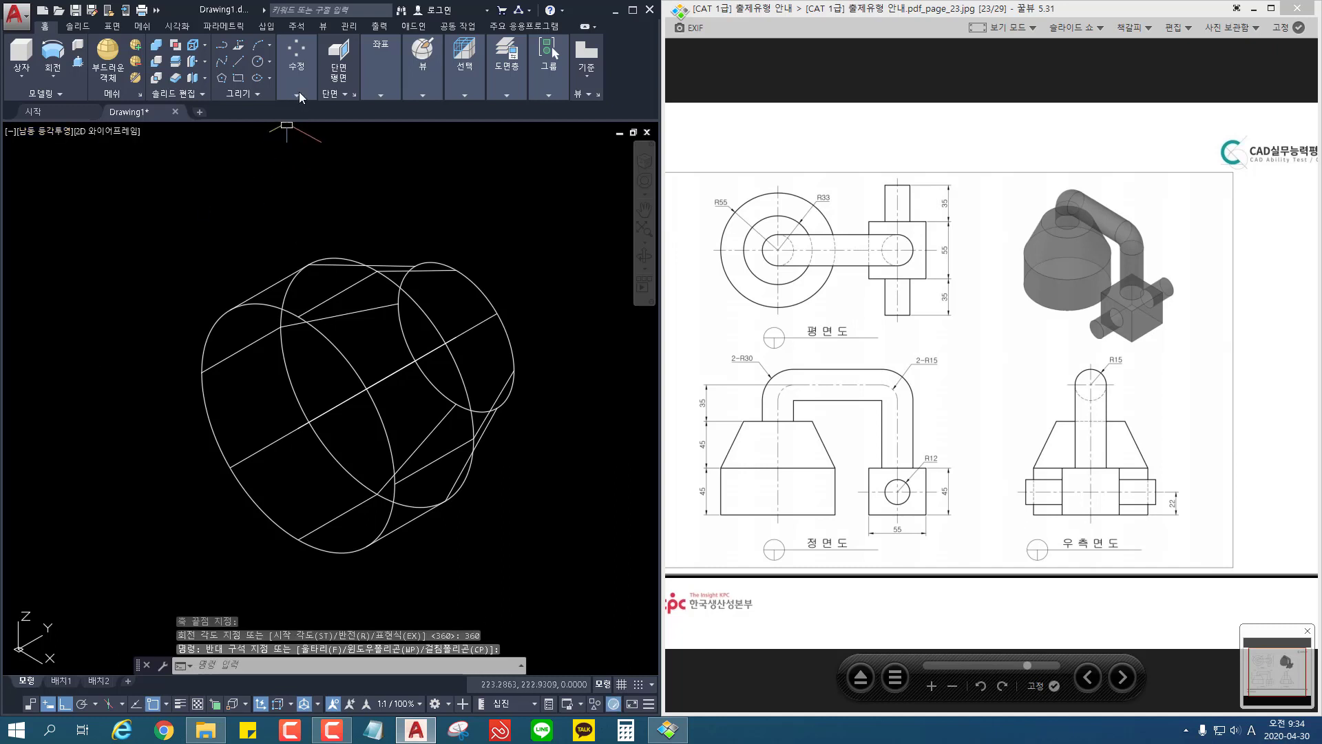
pyautogui.moveTo(297, 69)
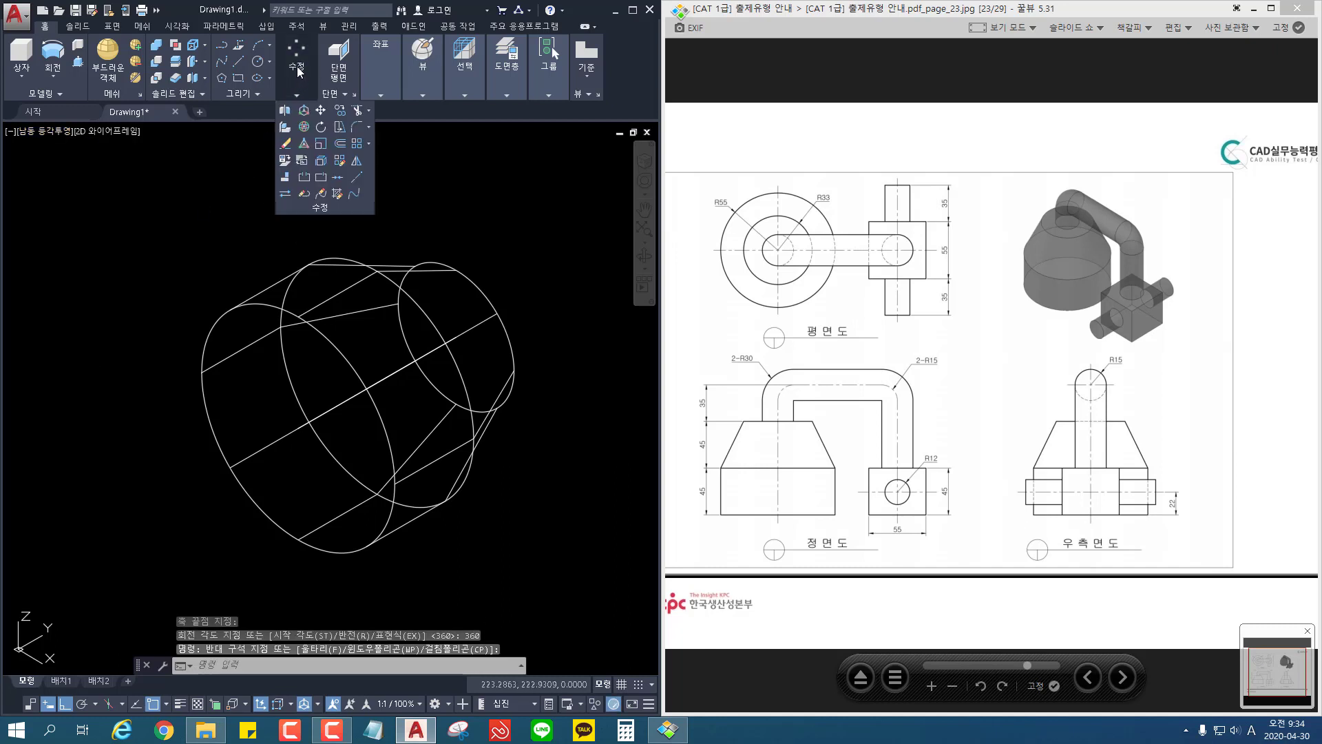
pyautogui.click(303, 127)
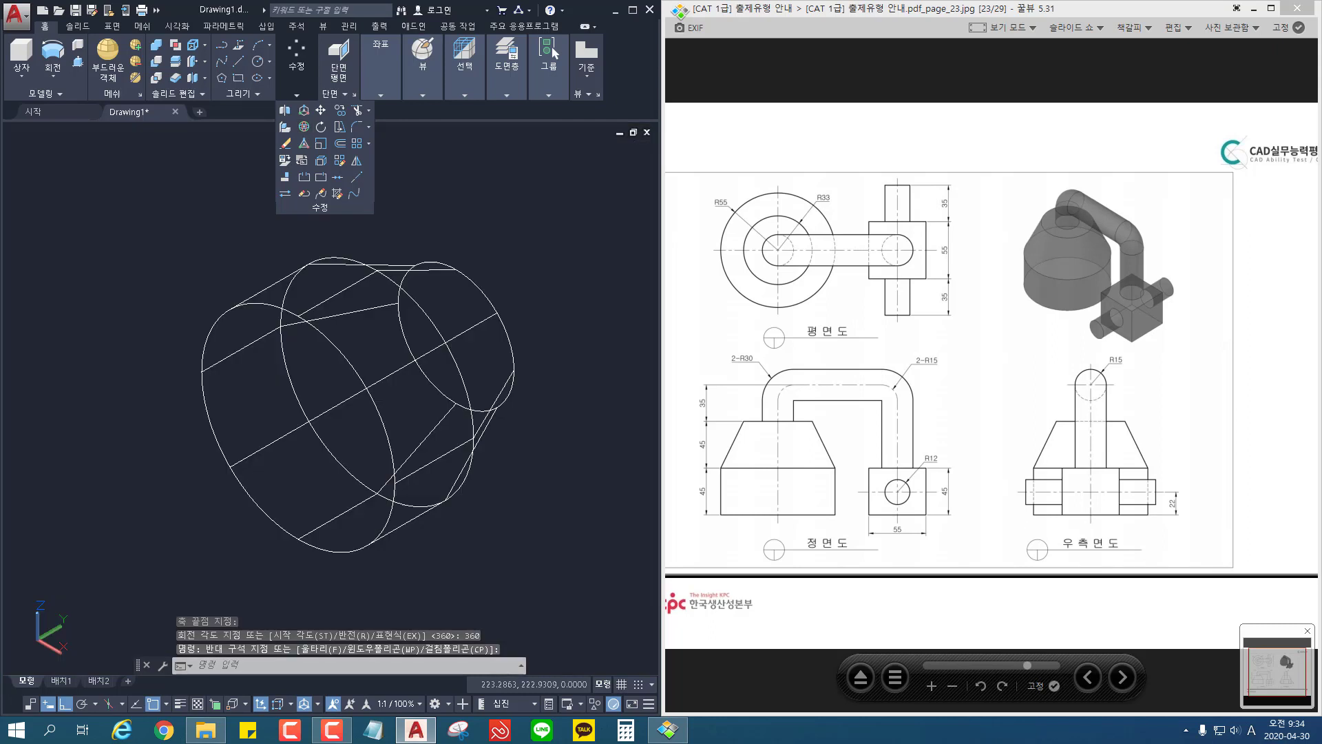
pyautogui.click(525, 289)
pyautogui.click(113, 579)
pyautogui.press('Return')
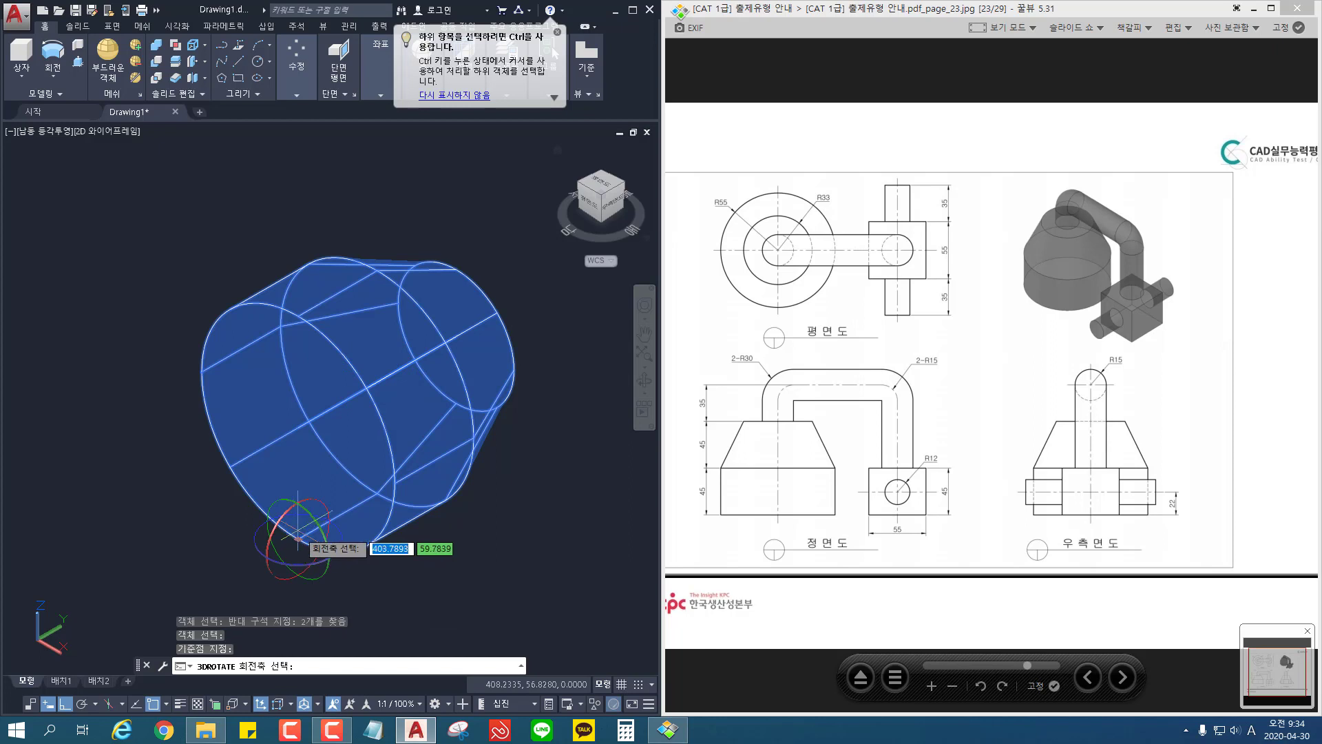
pyautogui.click(298, 537)
pyautogui.click(321, 523)
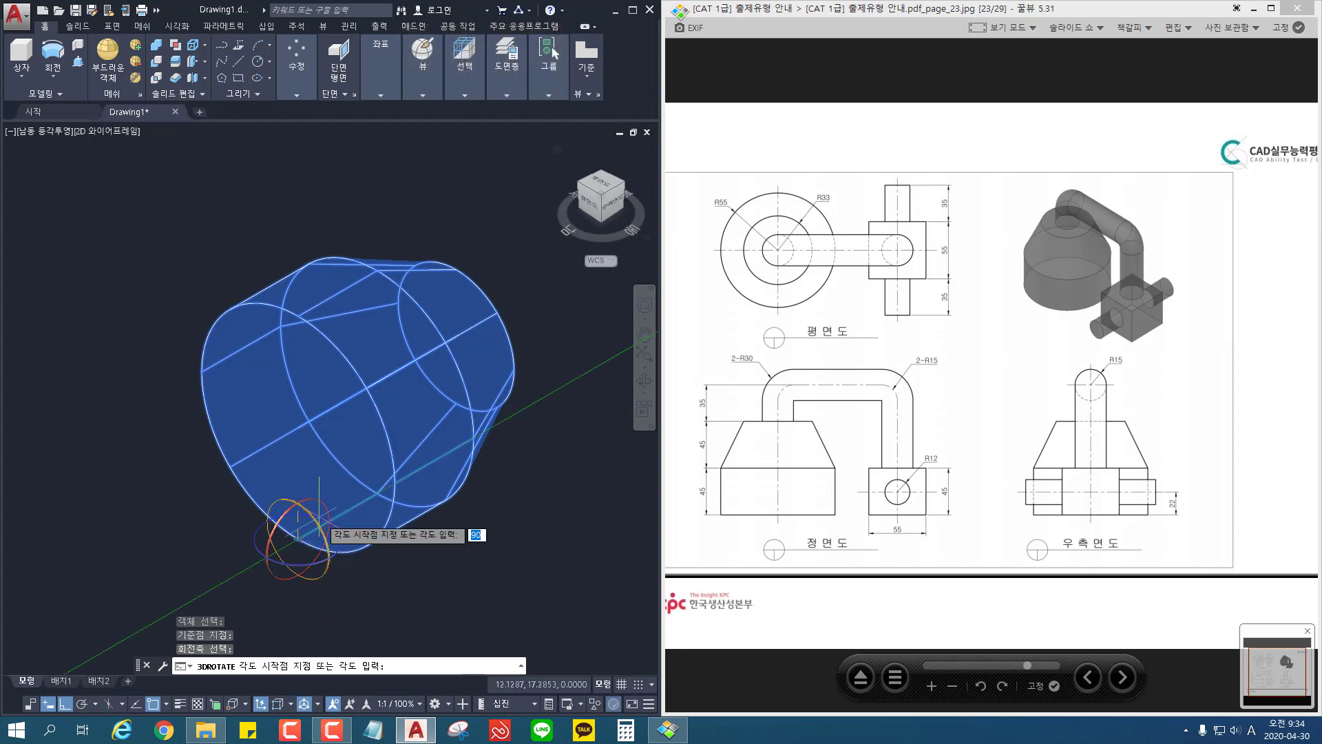
pyautogui.press('Escape')
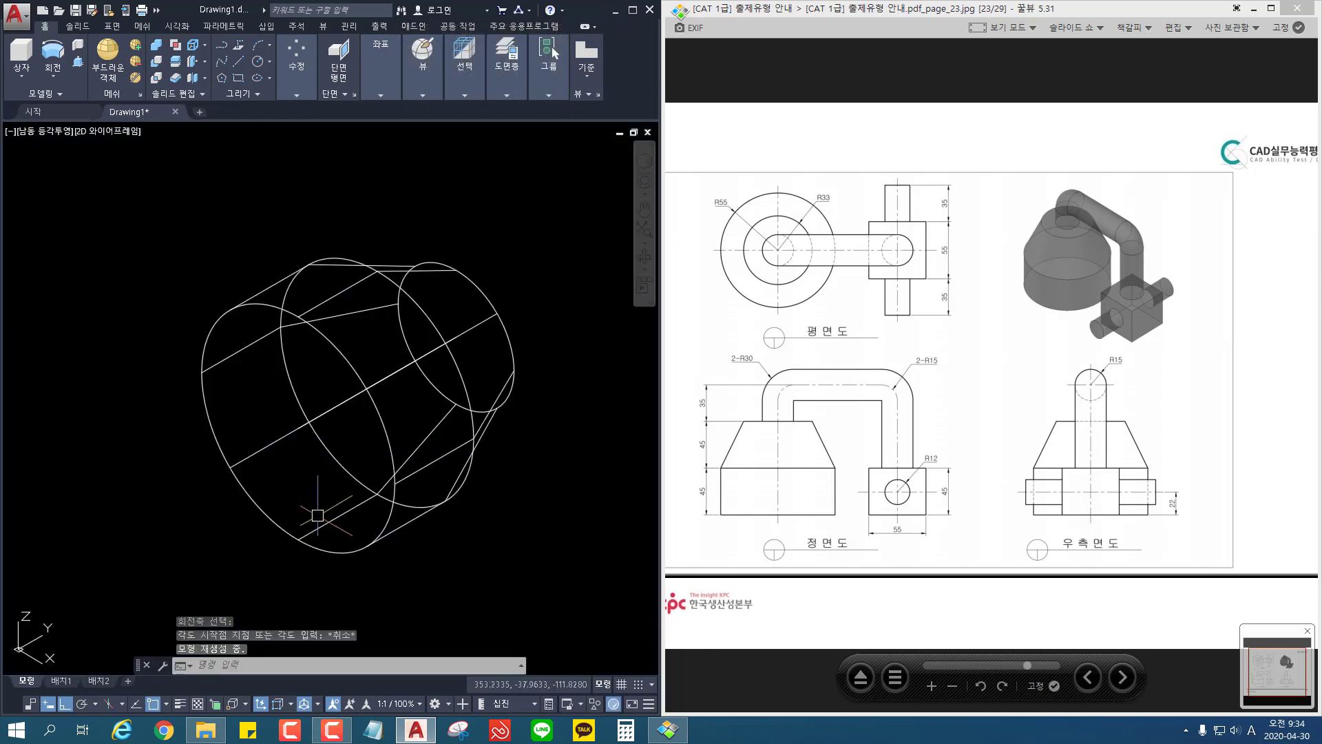
# Step: Rotate the revolved base body 90 degrees in 3D about the X axis through a point on its large end's edge
pyautogui.click(297, 63)
pyautogui.click(304, 127)
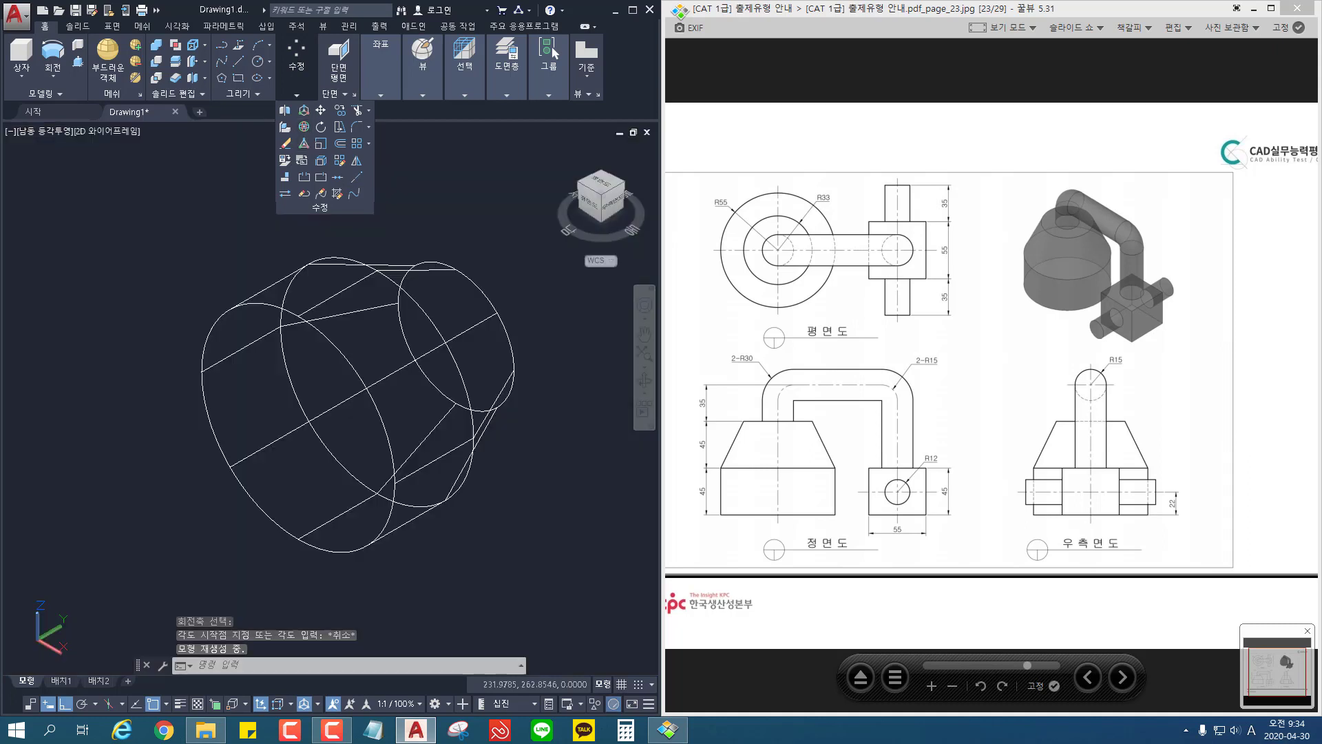
pyautogui.click(531, 278)
pyautogui.click(428, 330)
pyautogui.press('Return')
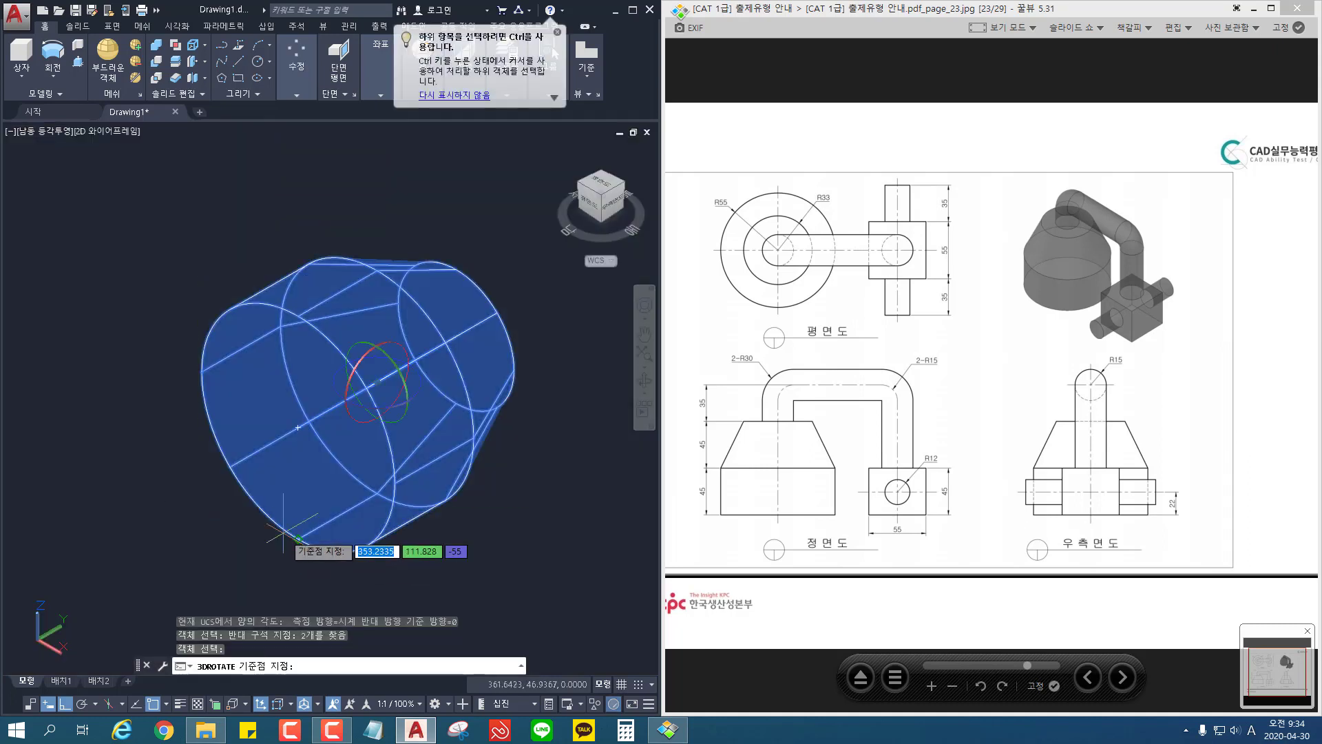
pyautogui.click(298, 538)
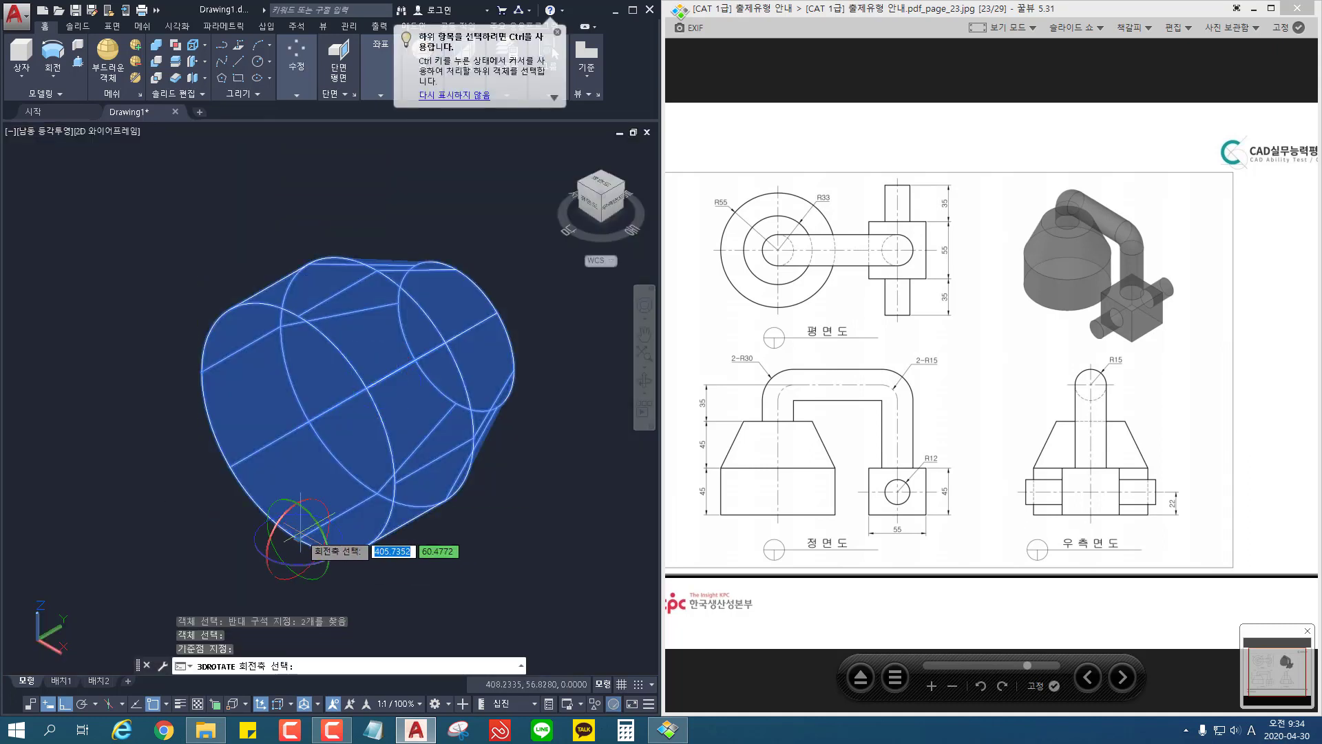
pyautogui.click(317, 520)
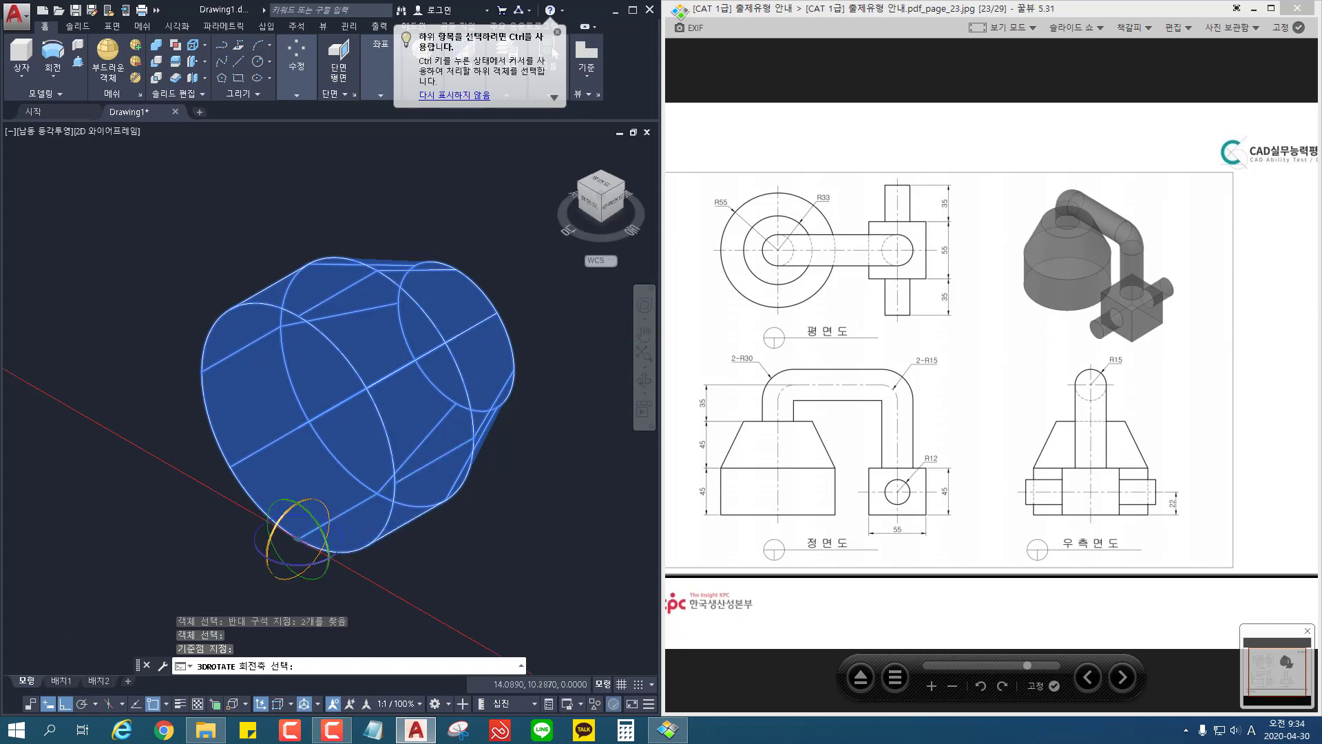
pyautogui.write('90')
pyautogui.press('Return')
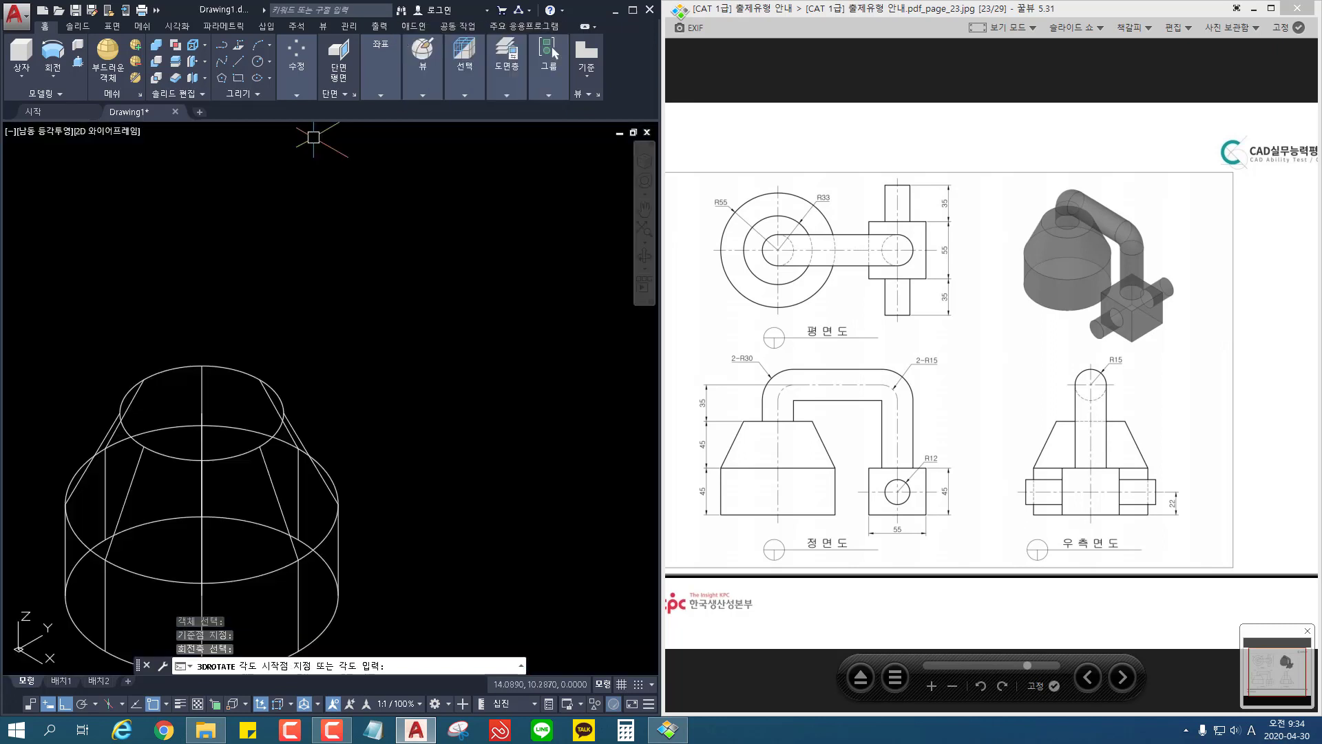
# Step: Draw a circle of radius 15 centred on the small top face of the base body
pyautogui.moveTo(407, 407); pyautogui.dragTo(479, 271, button='middle')
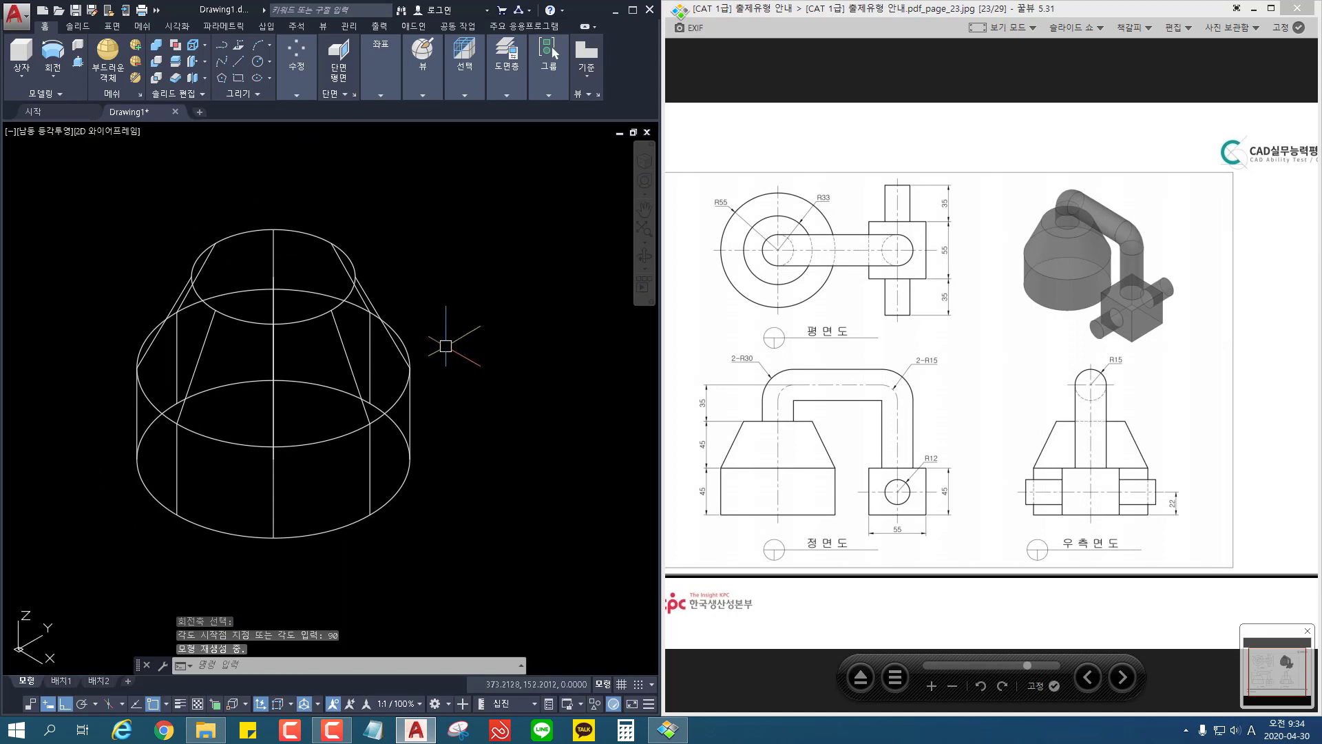
pyautogui.write('c')
pyautogui.press('Return')
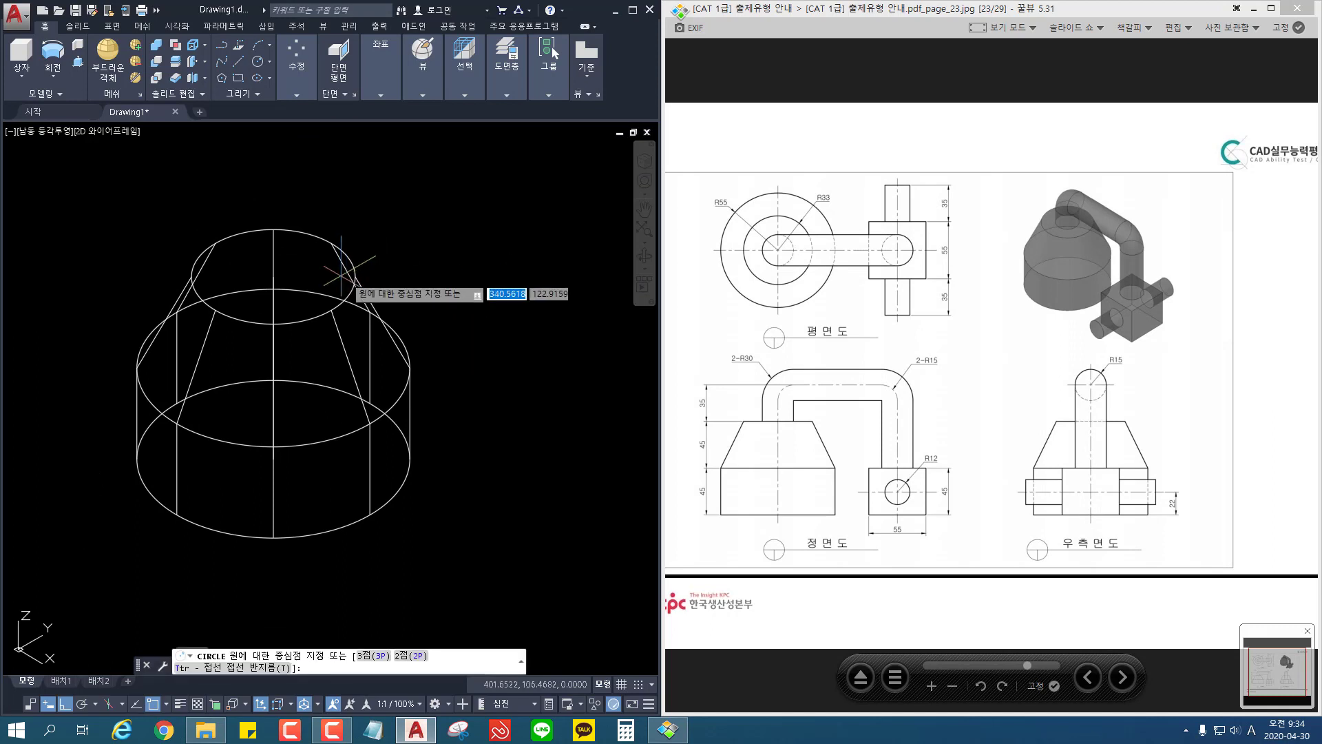
pyautogui.click(275, 279)
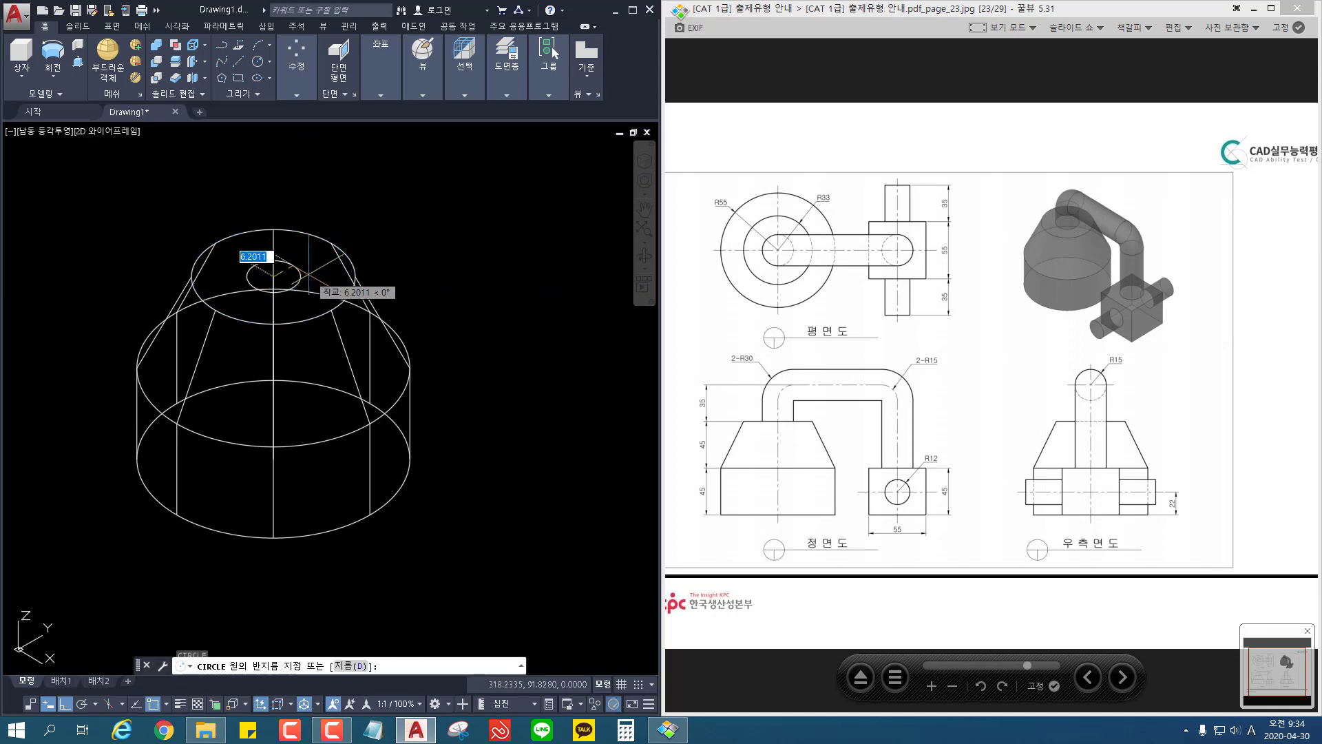
pyautogui.write('15')
pyautogui.press('Return')
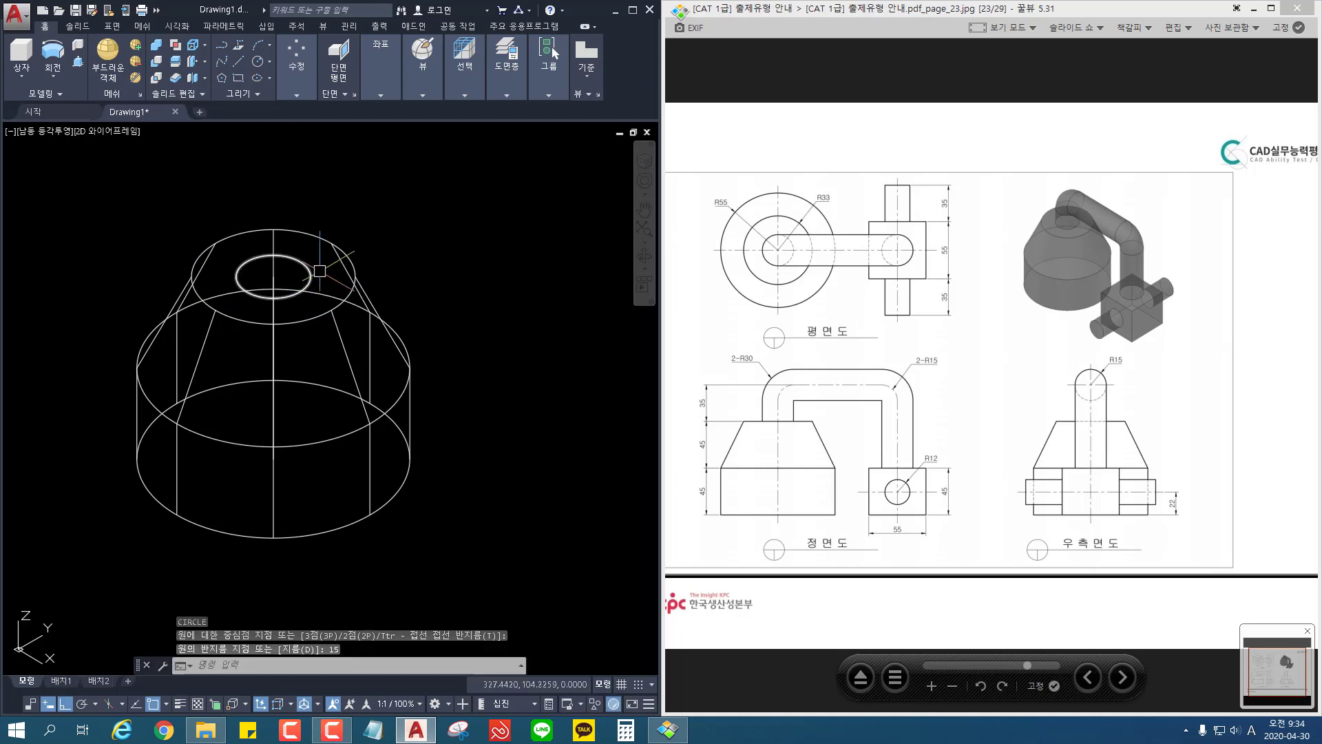
# Step: Switch to the top view, leaving empty drawing space beside the base body
pyautogui.click(26, 133)
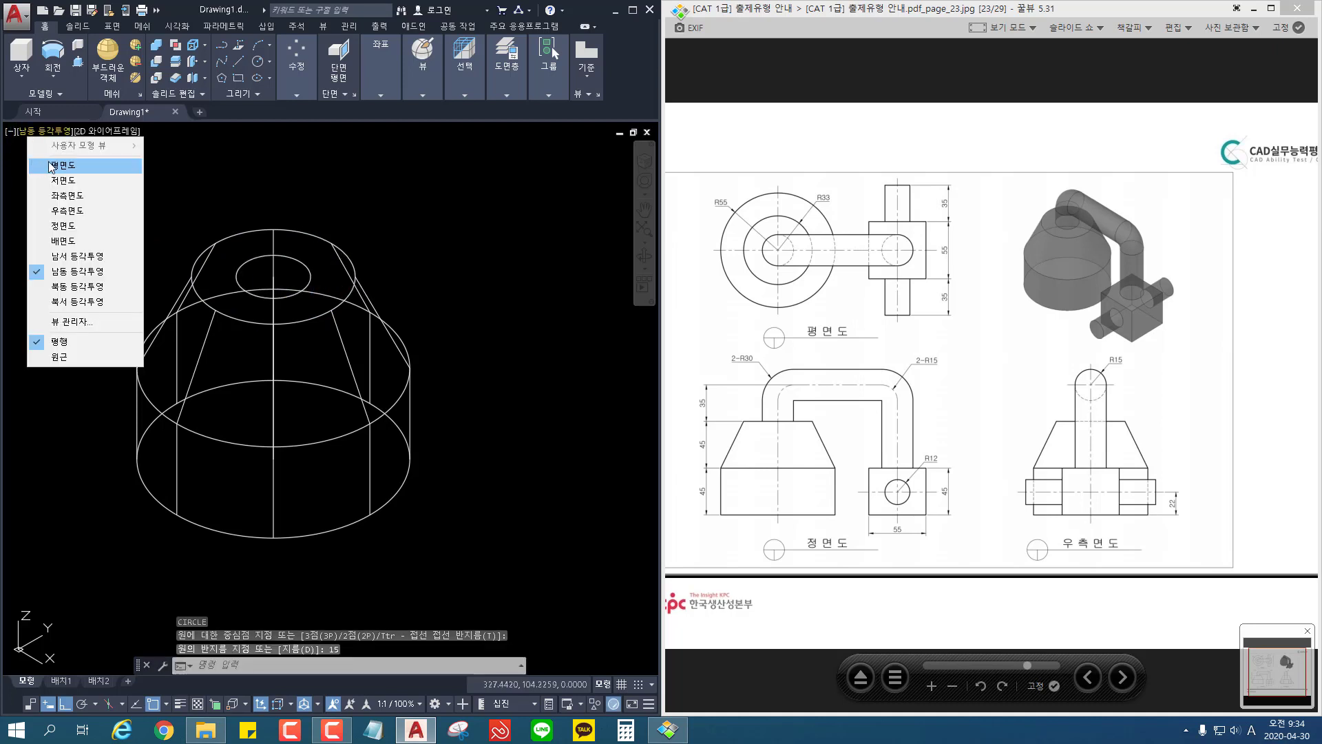
pyautogui.click(51, 165)
pyautogui.scroll(-2, 325, 435)
pyautogui.moveTo(341, 426); pyautogui.dragTo(79, 428, button='middle')
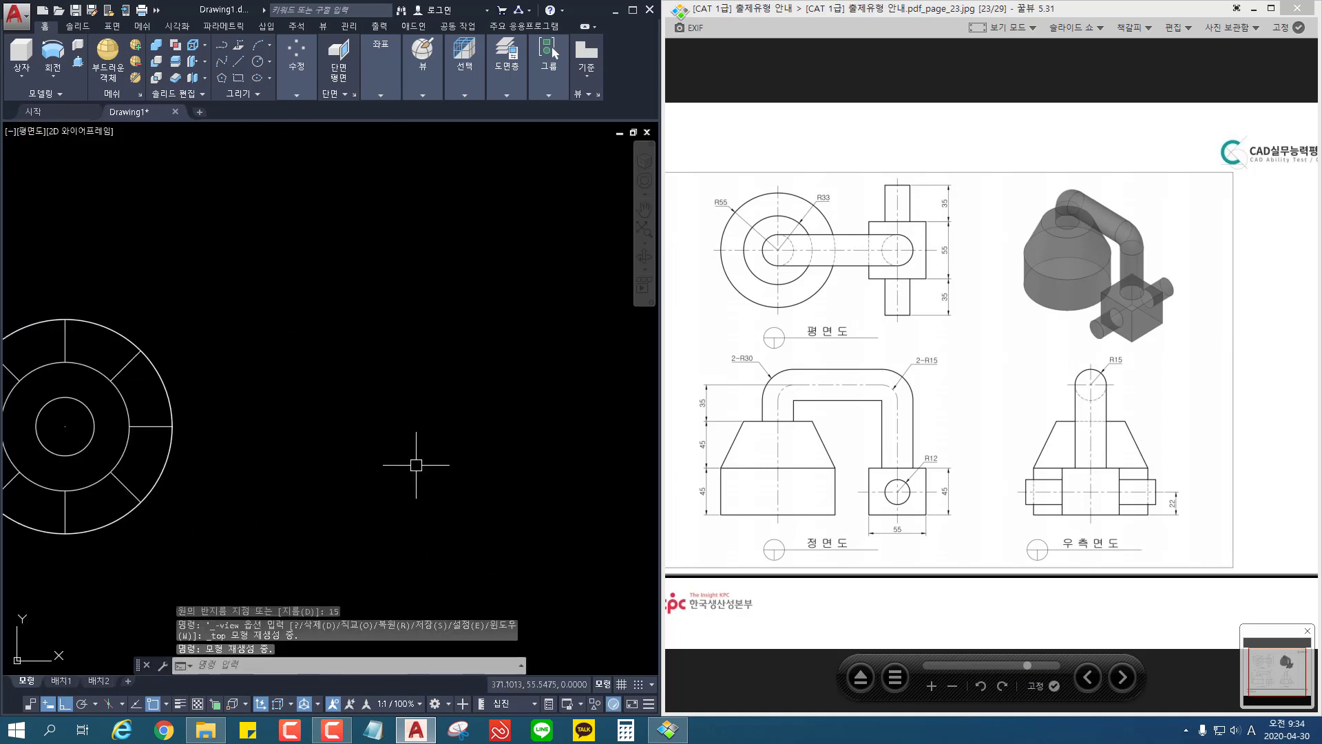
# Step: Draw the pipe's centreline beside the base as three connected lines: 80 up, 100 to the left and 35 down
pyautogui.write('l')
pyautogui.press('Return')
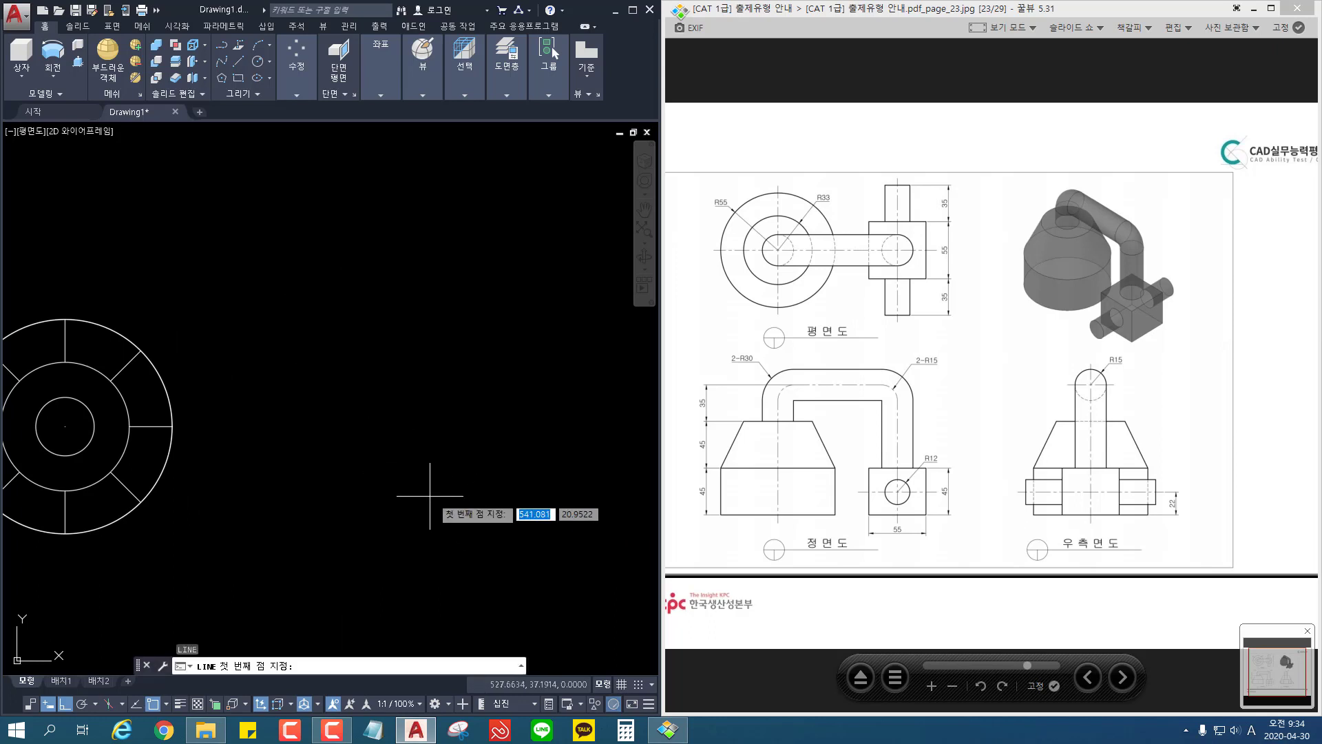
pyautogui.click(436, 462)
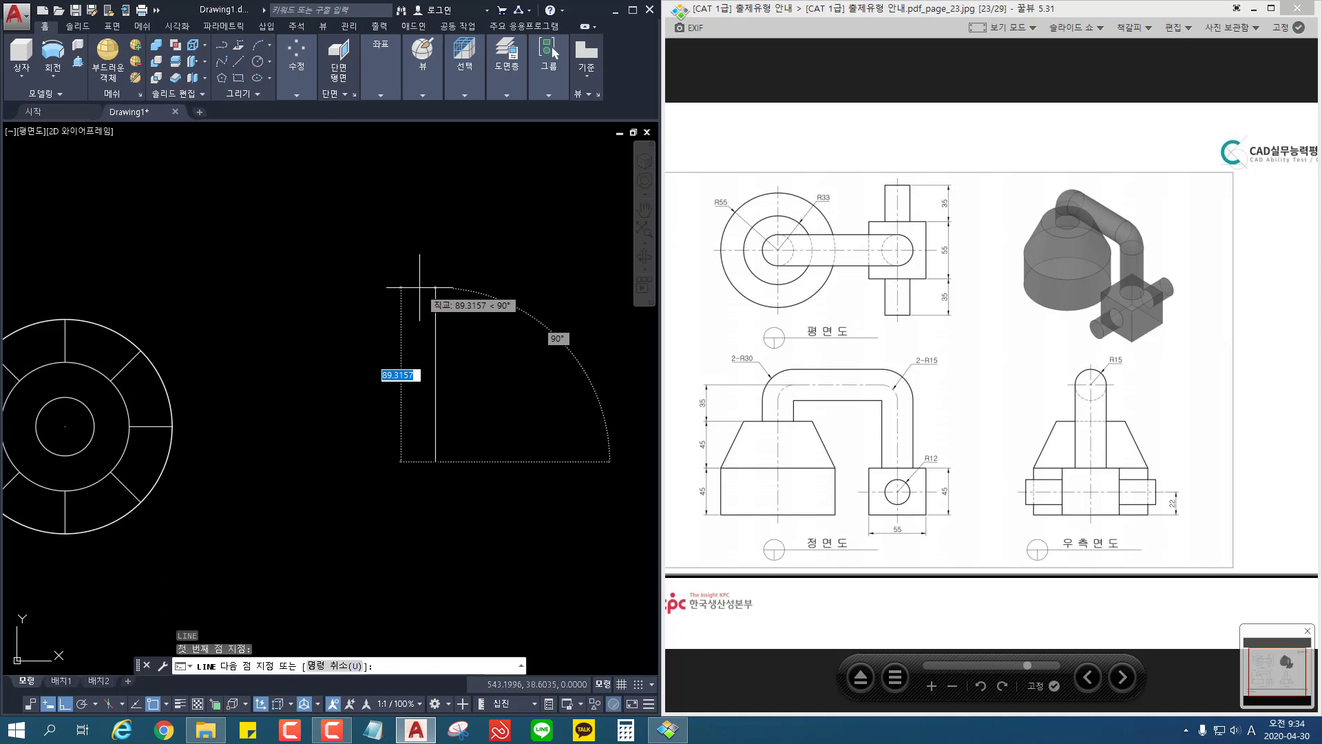
pyautogui.write('80')
pyautogui.press('Return')
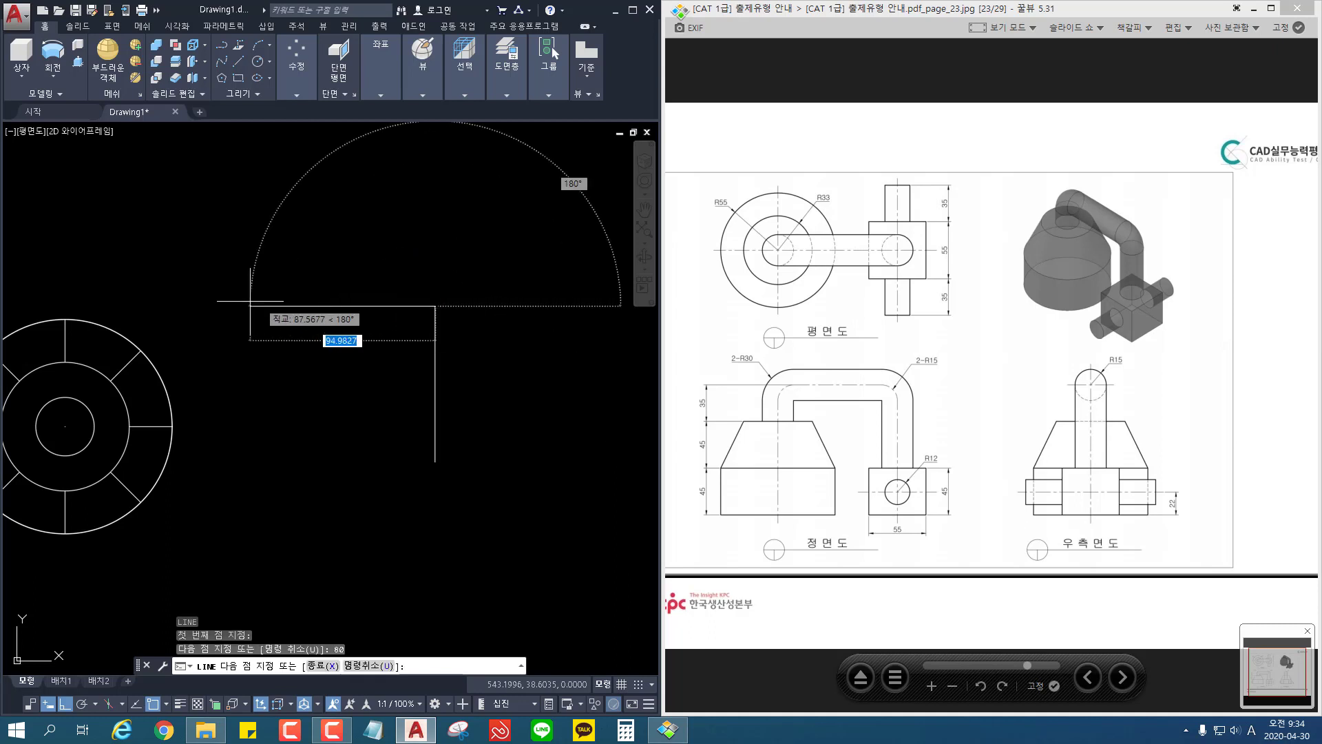
pyautogui.write('100')
pyautogui.press('Return')
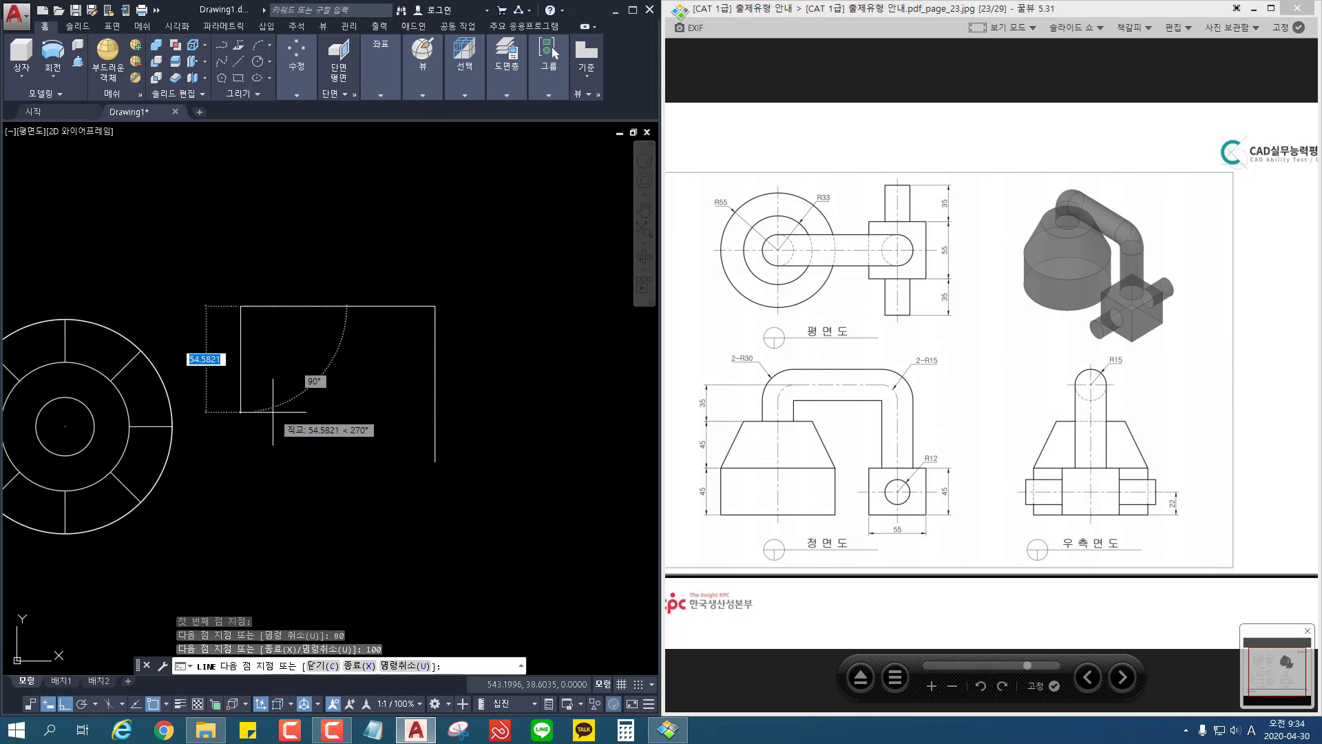
pyautogui.press('Return')
# Step: Fillet both upper corners of the pipe centreline with a radius of 15
pyautogui.press('Return')
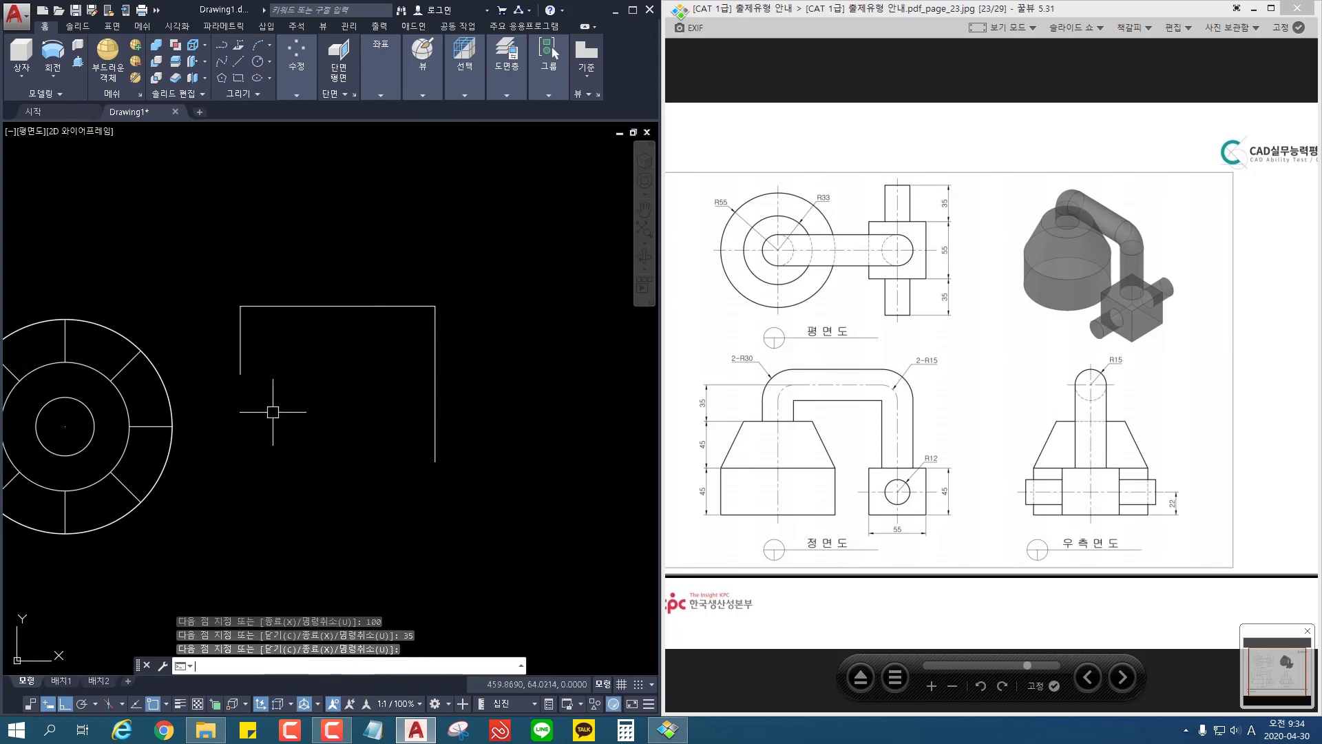
pyautogui.write('f')
pyautogui.press('Return')
pyautogui.write('r')
pyautogui.press('Return')
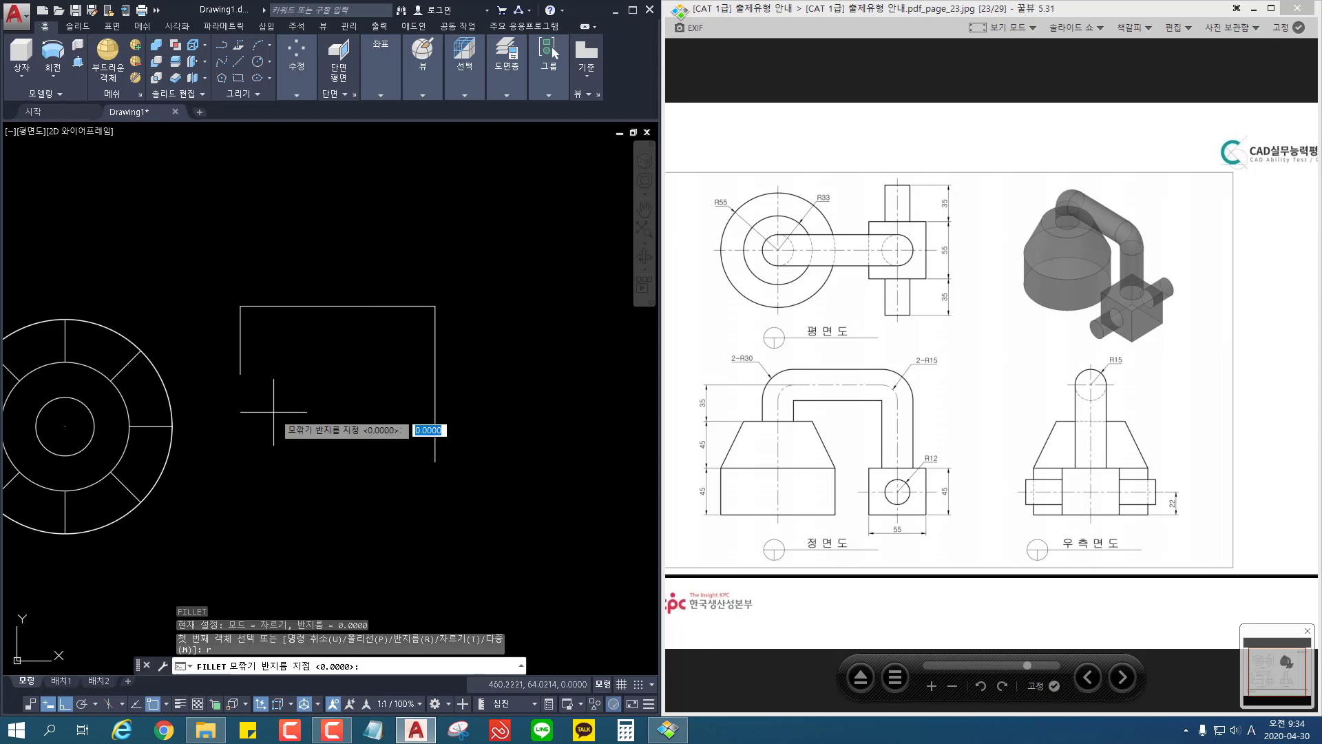
pyautogui.write('15')
pyautogui.press('Return')
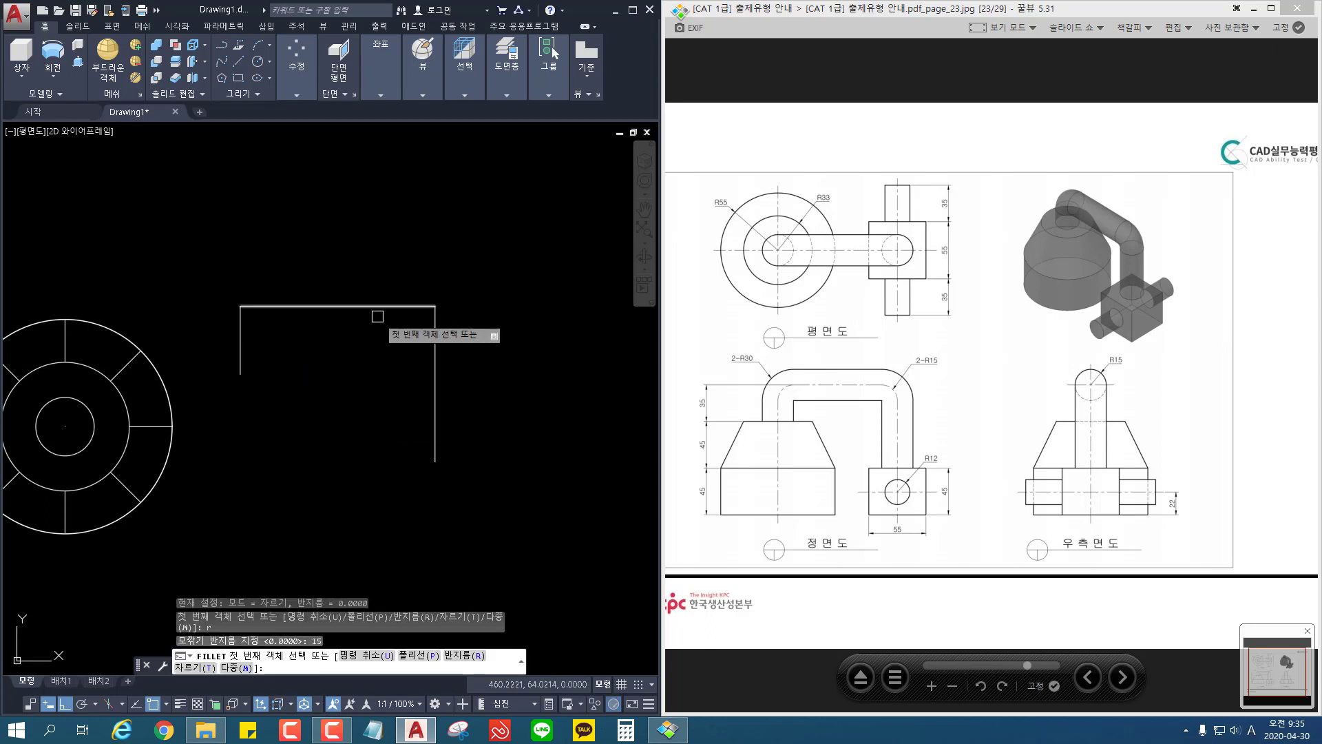
pyautogui.click(430, 332)
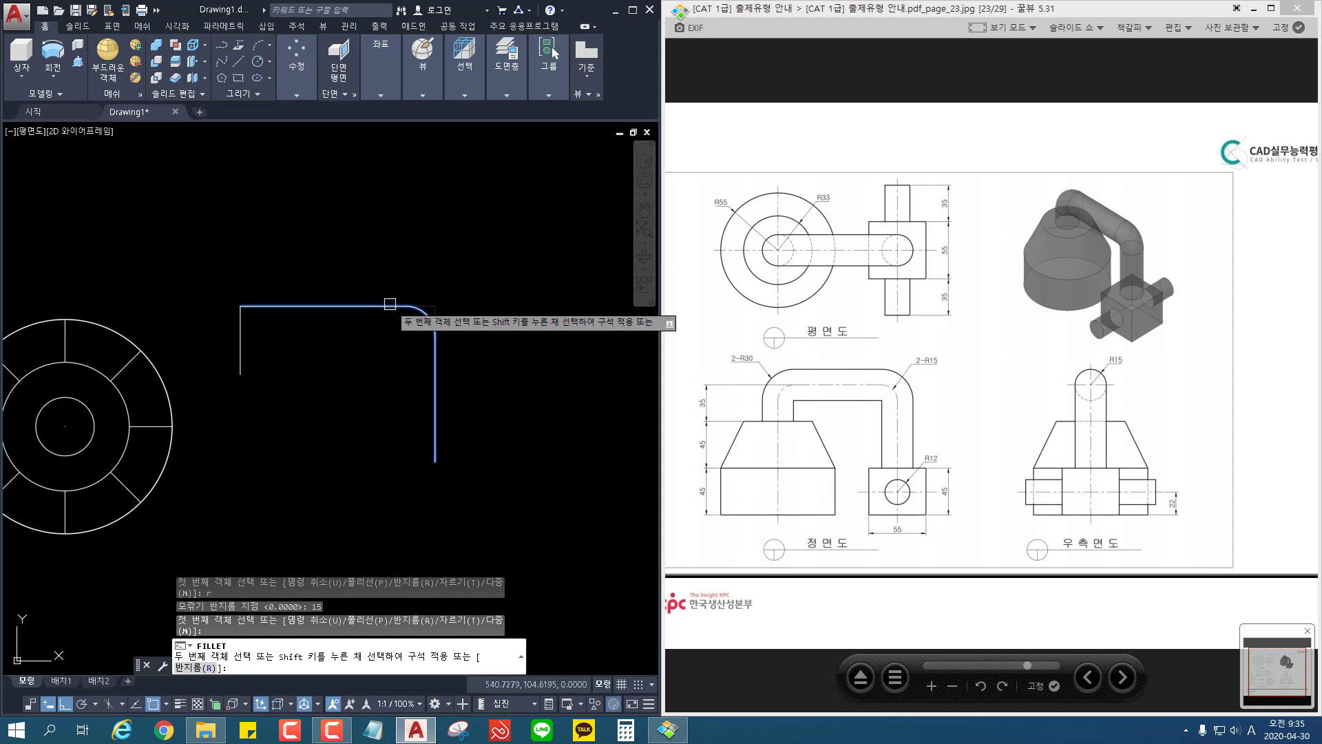
pyautogui.click(387, 305)
pyautogui.press('Return')
pyautogui.click(252, 306)
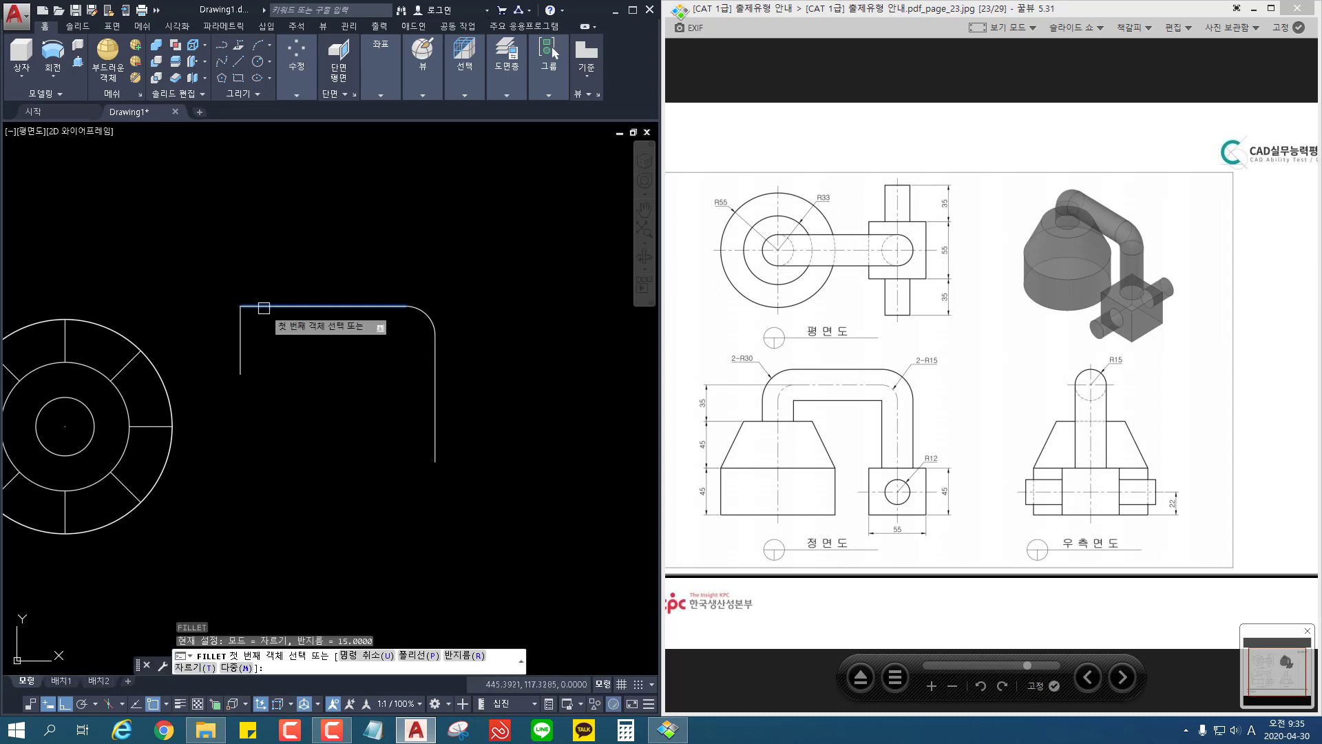
pyautogui.click(240, 348)
pyautogui.press('Return')
pyautogui.press('Escape')
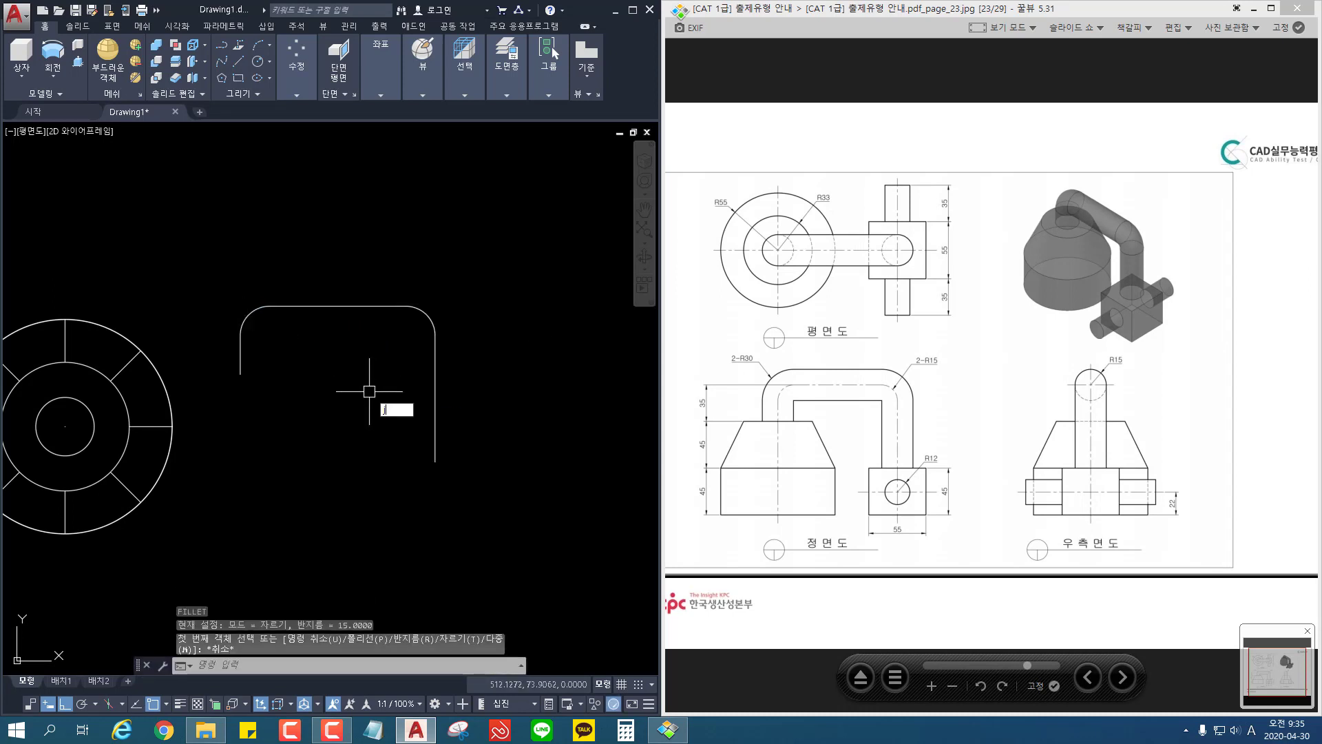
# Step: Join the pipe centreline's lines and fillet arcs into one polyline
pyautogui.write('j')
pyautogui.press('Return')
pyautogui.click(498, 258)
pyautogui.click(196, 589)
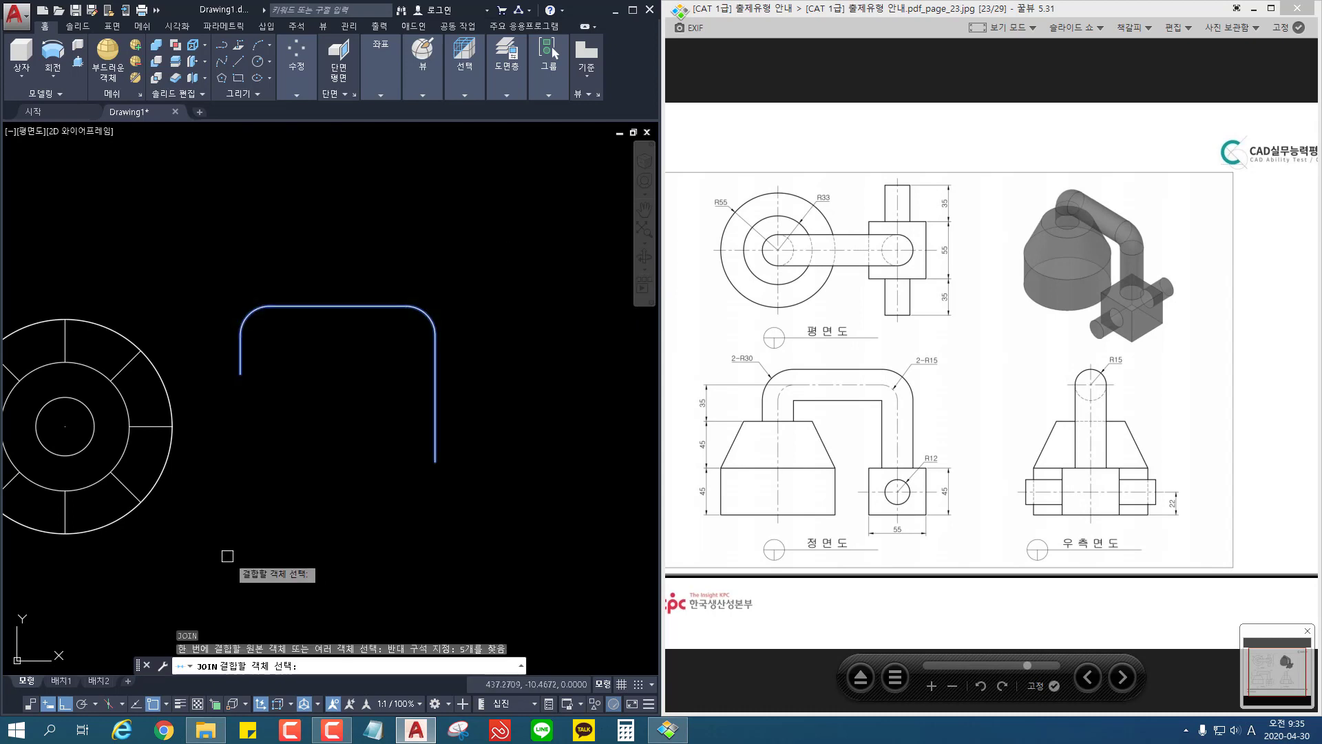
pyautogui.press('Return')
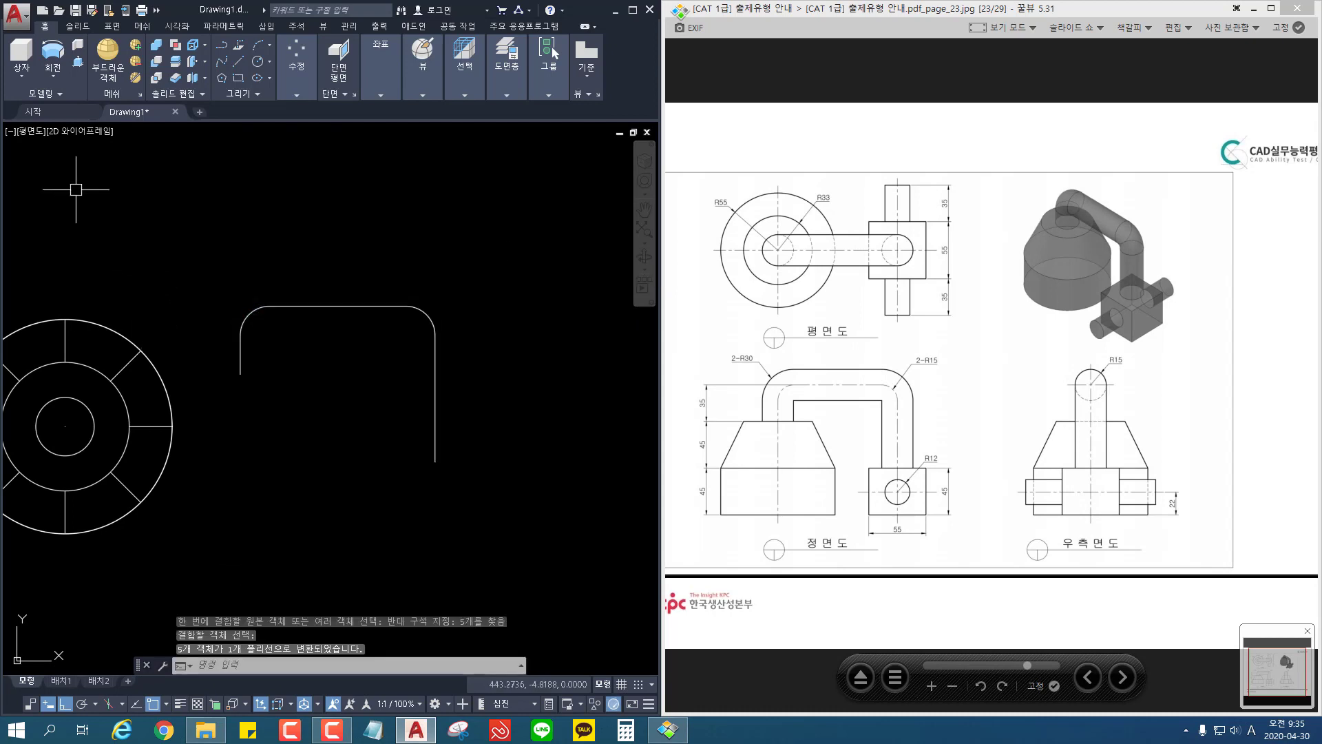
# Step: Switch the view back to southeast isometric with the pipe centreline in sight
pyautogui.click(34, 131)
pyautogui.click(76, 276)
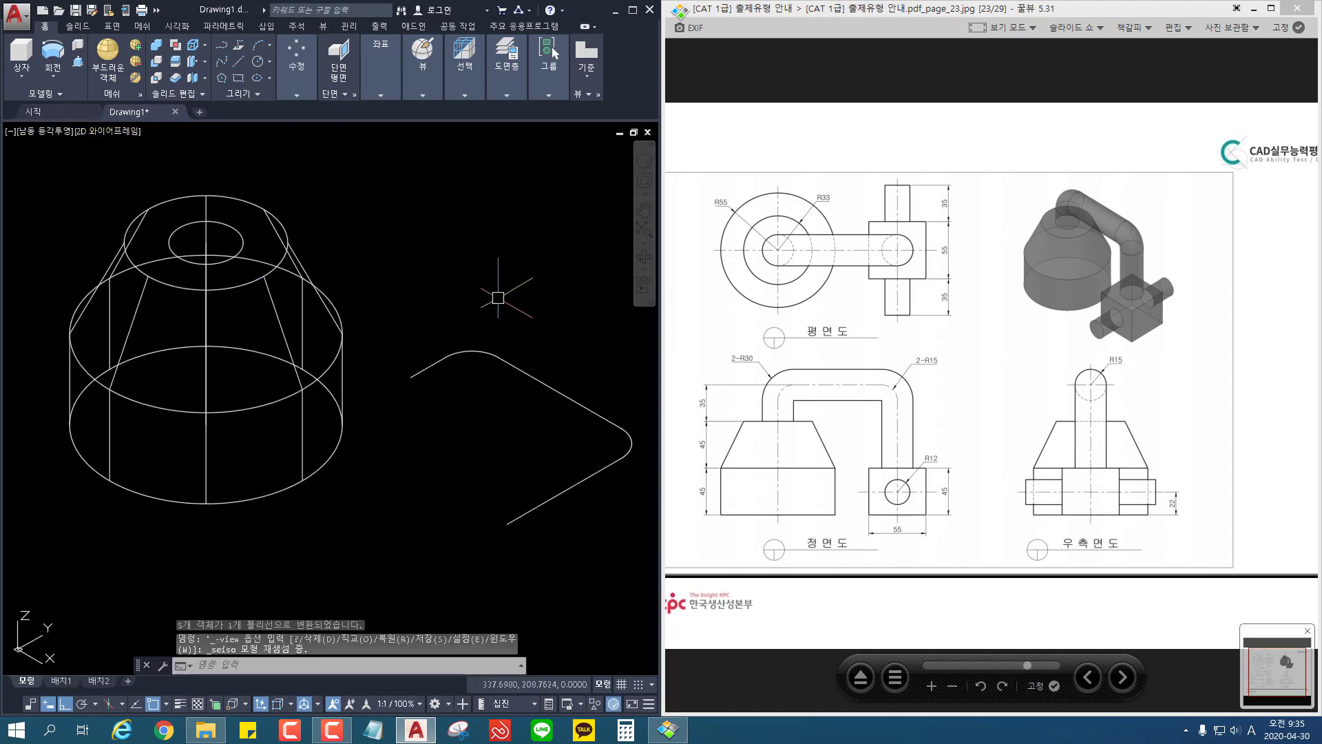
pyautogui.moveTo(550, 308); pyautogui.dragTo(392, 270, button='middle')
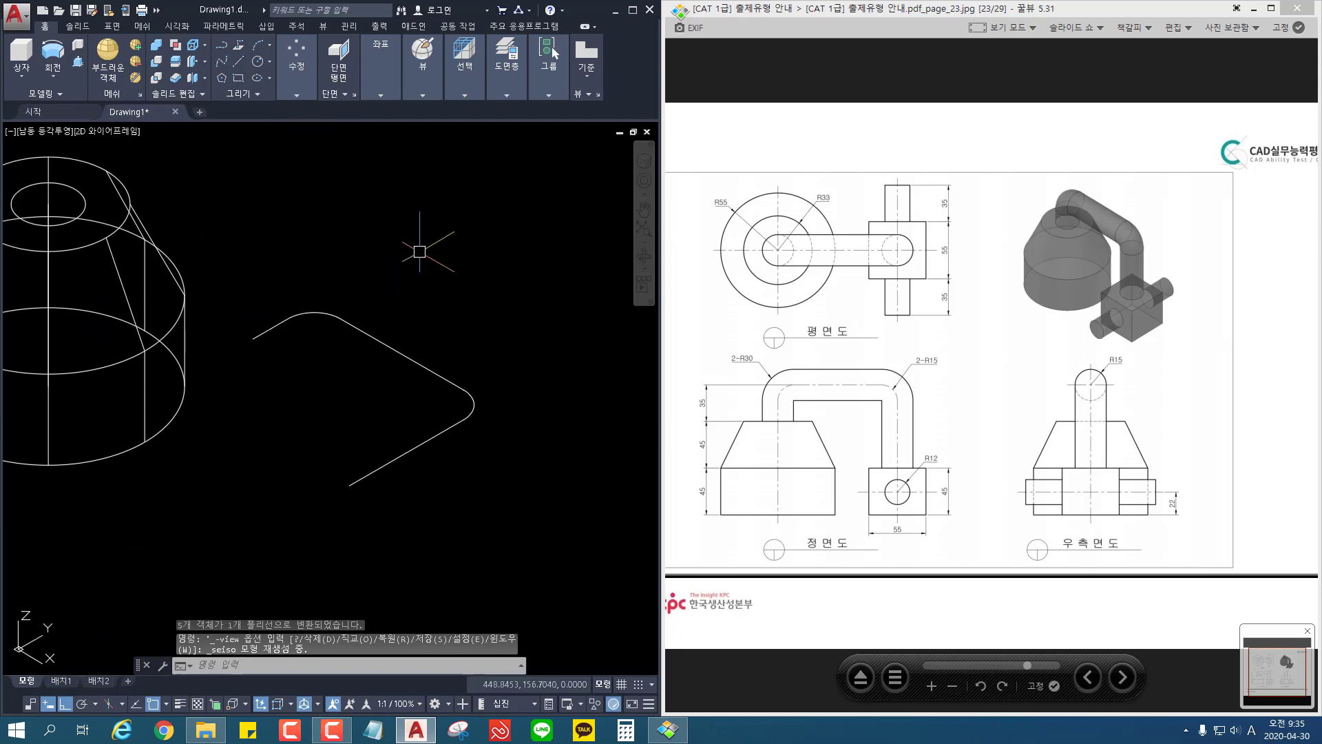
# Step: Rotate the pipe centreline 90° in 3D about the X axis through its long leg's free end so it stands upright
pyautogui.click(296, 94)
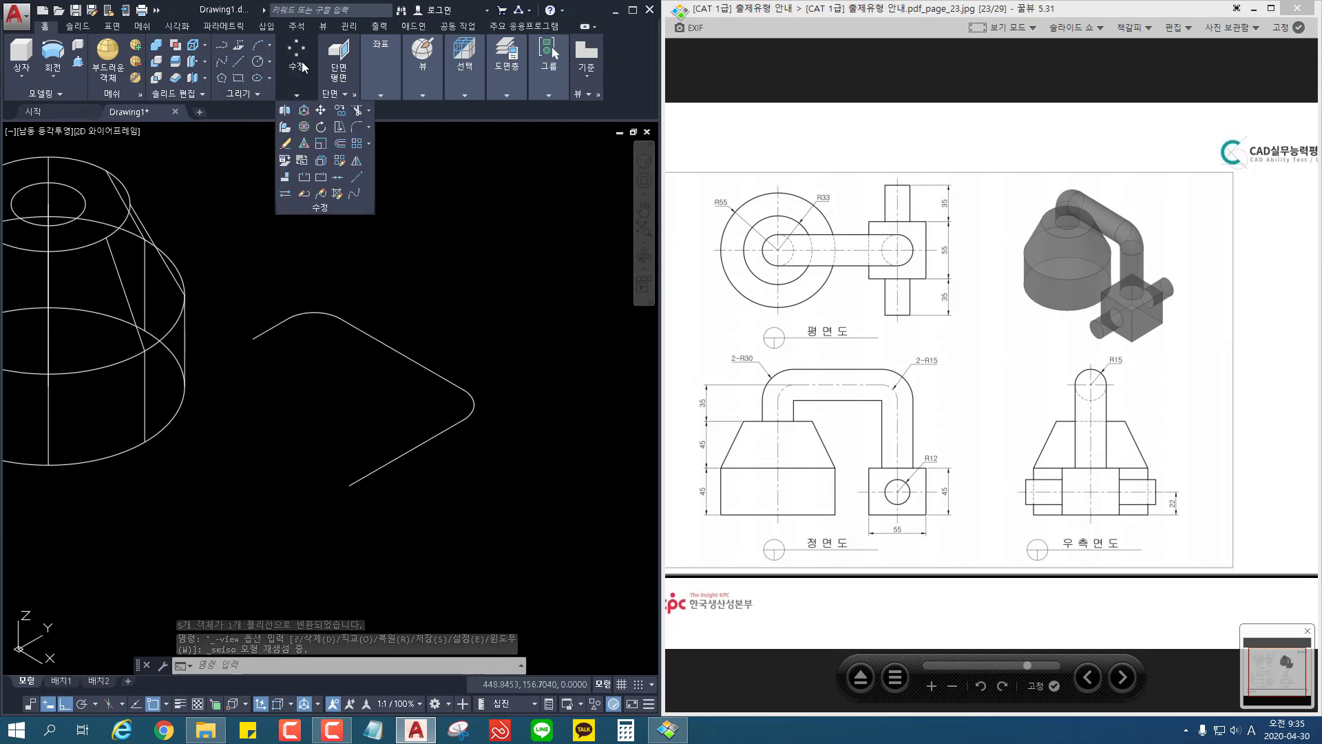
pyautogui.click(305, 127)
pyautogui.click(515, 342)
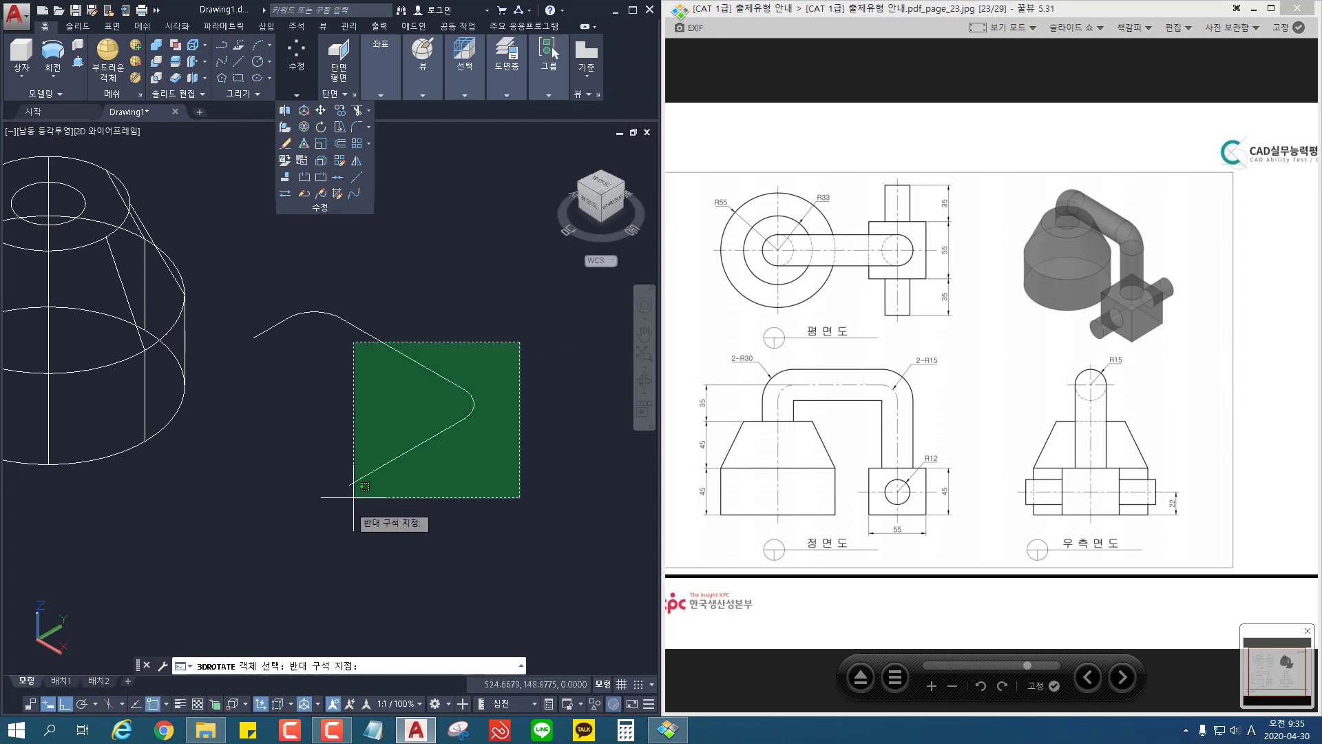
pyautogui.click(354, 504)
pyautogui.press('Return')
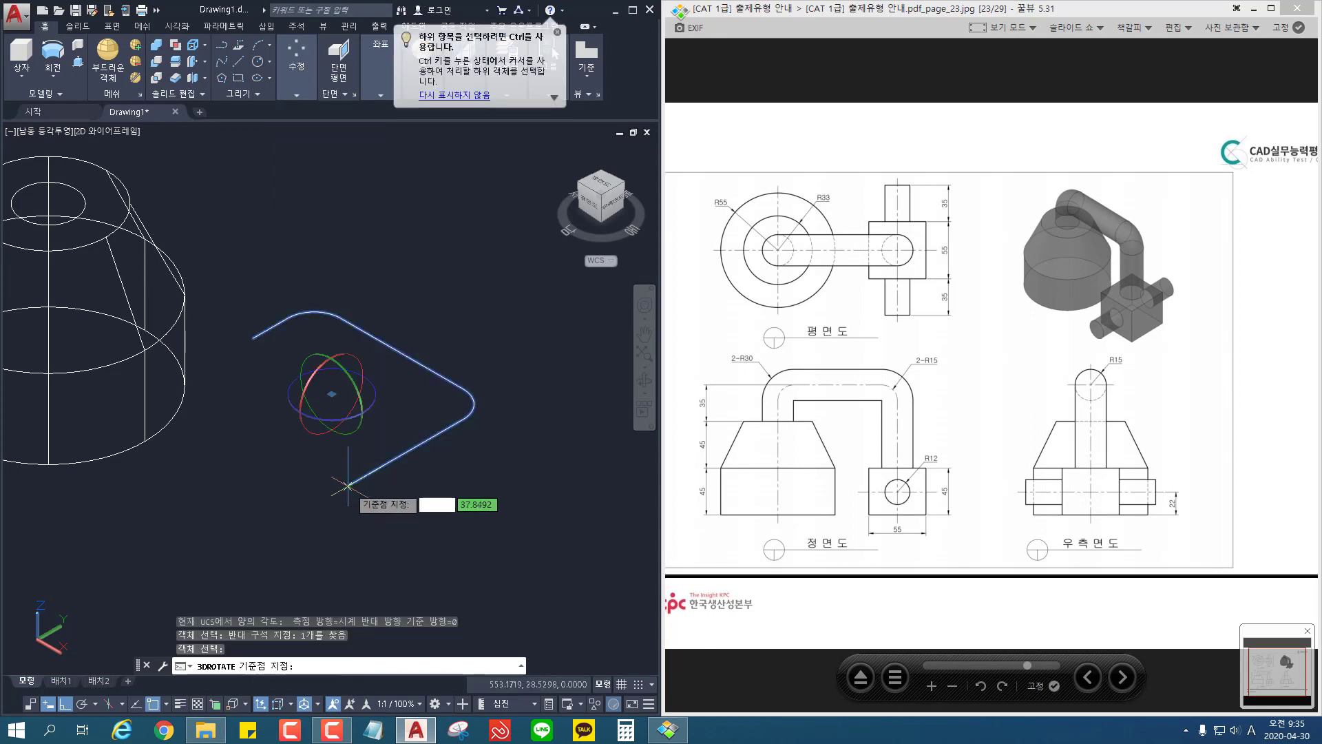
pyautogui.click(348, 485)
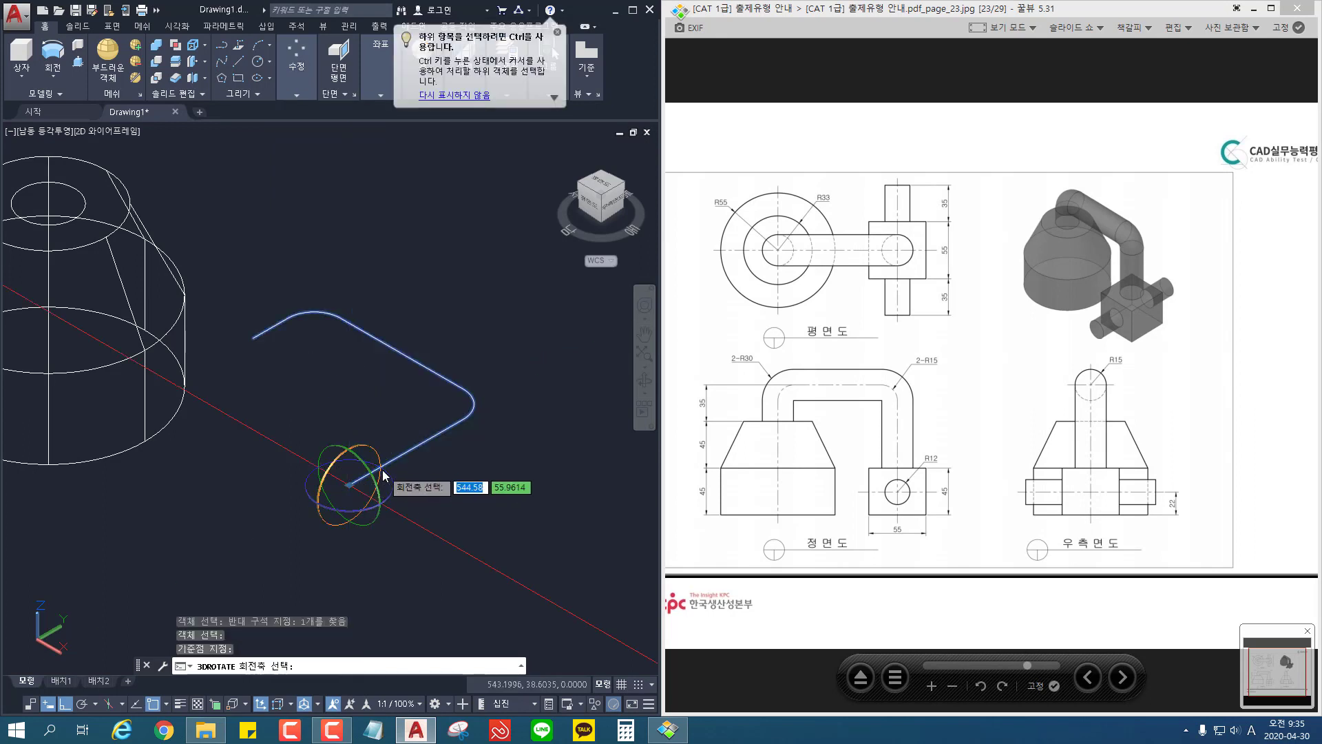
pyautogui.click(382, 470)
pyautogui.write('9')
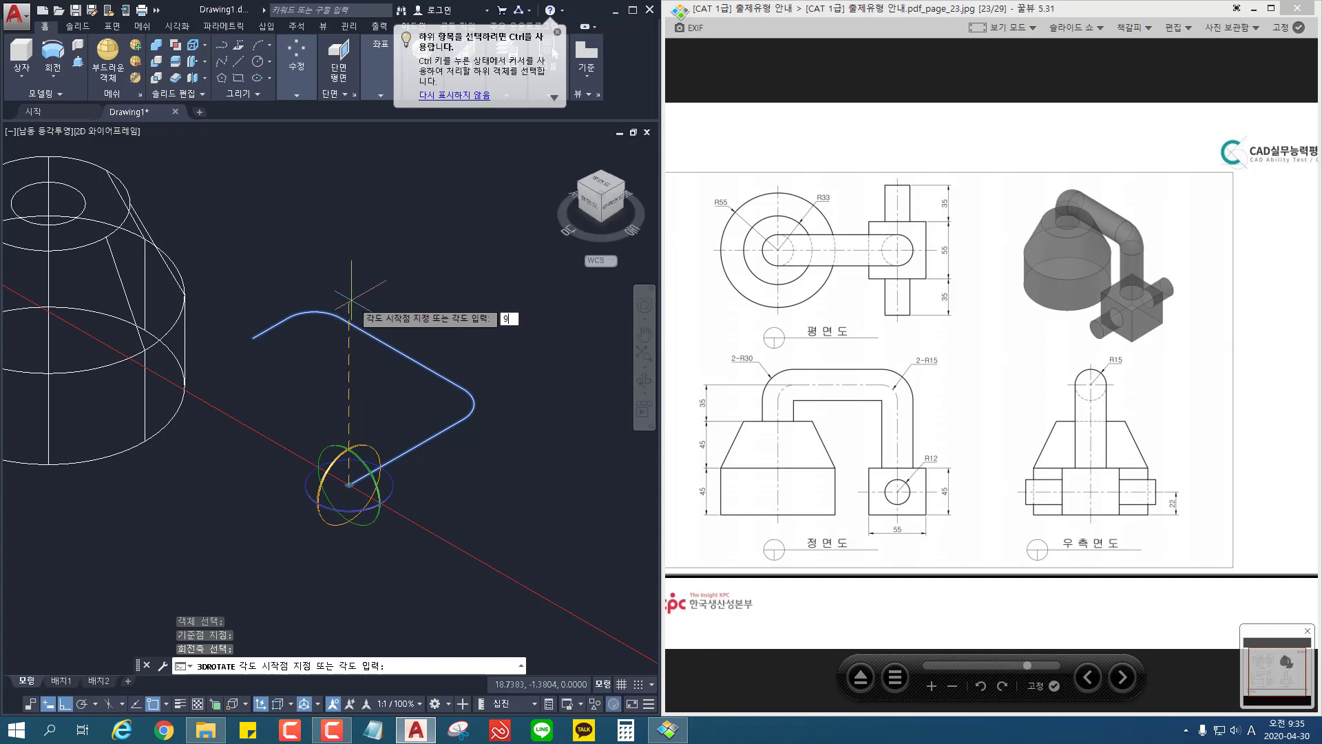
pyautogui.write('0')
pyautogui.press('Return')
# Step: Move the upright pipe centreline from its short leg's end to the centre of the circle on the base's top face
pyautogui.moveTo(467, 398); pyautogui.dragTo(602, 429, button='middle')
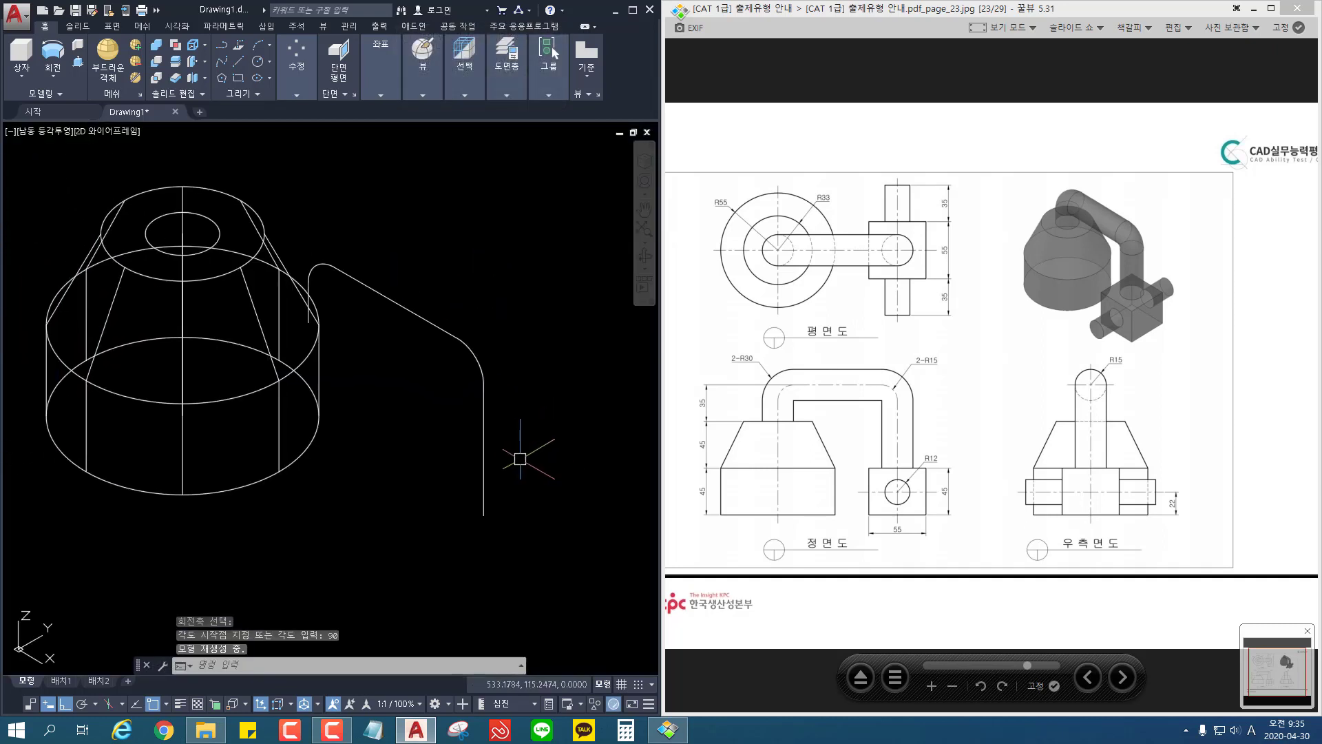
pyautogui.write('m')
pyautogui.press('Return')
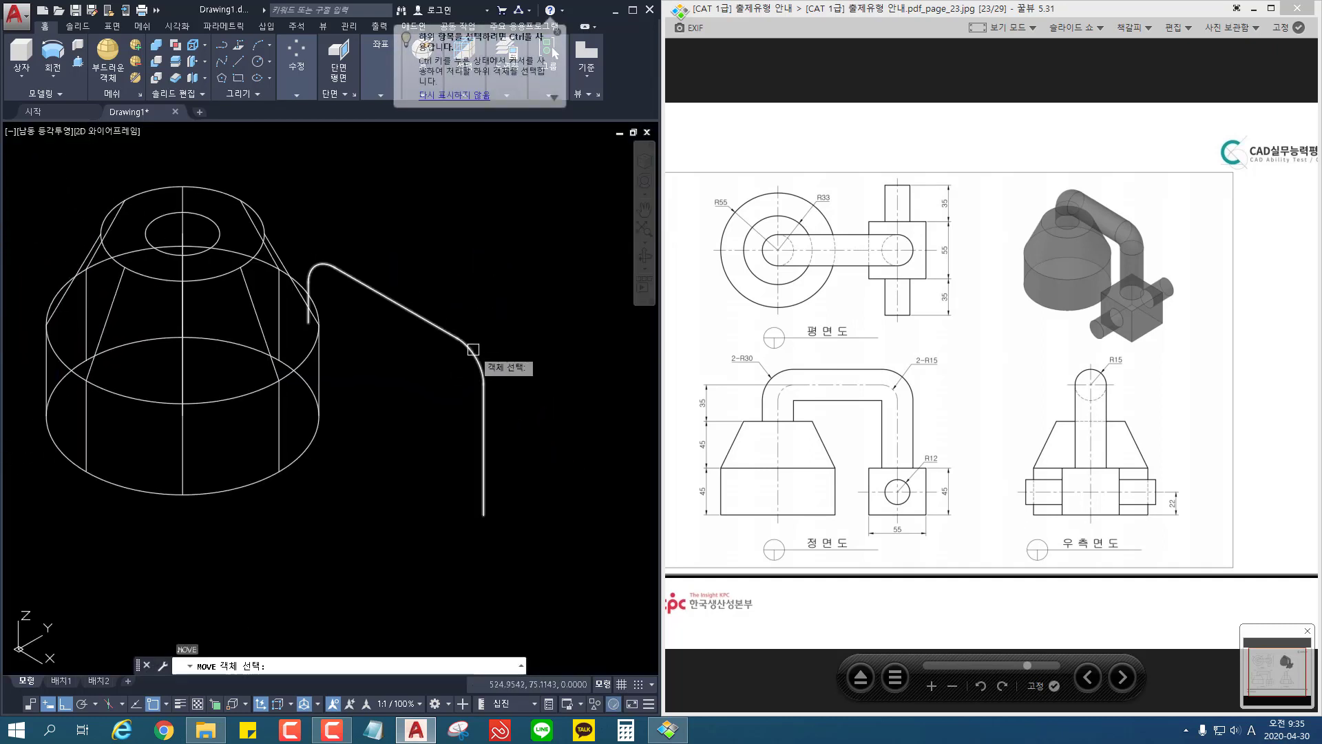
pyautogui.click(482, 386)
pyautogui.press('Return')
pyautogui.scroll(3, 325, 321)
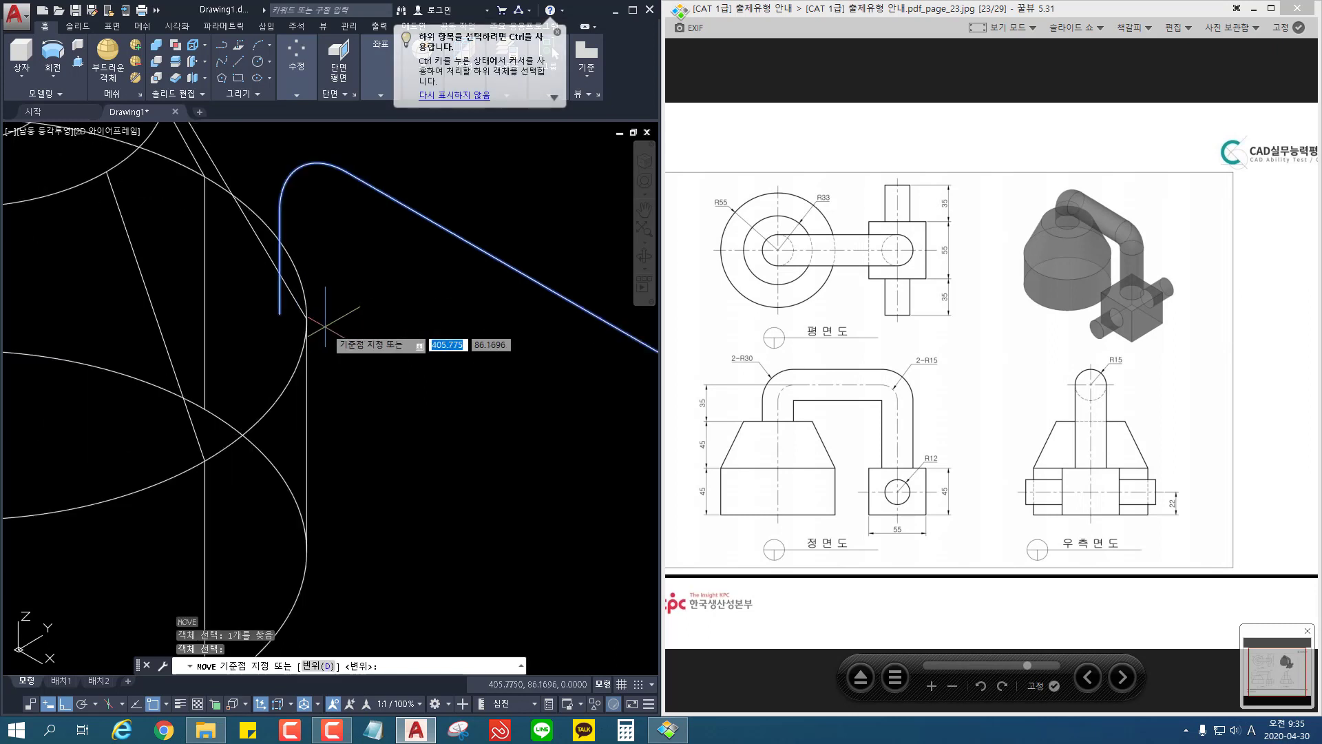
pyautogui.click(279, 313)
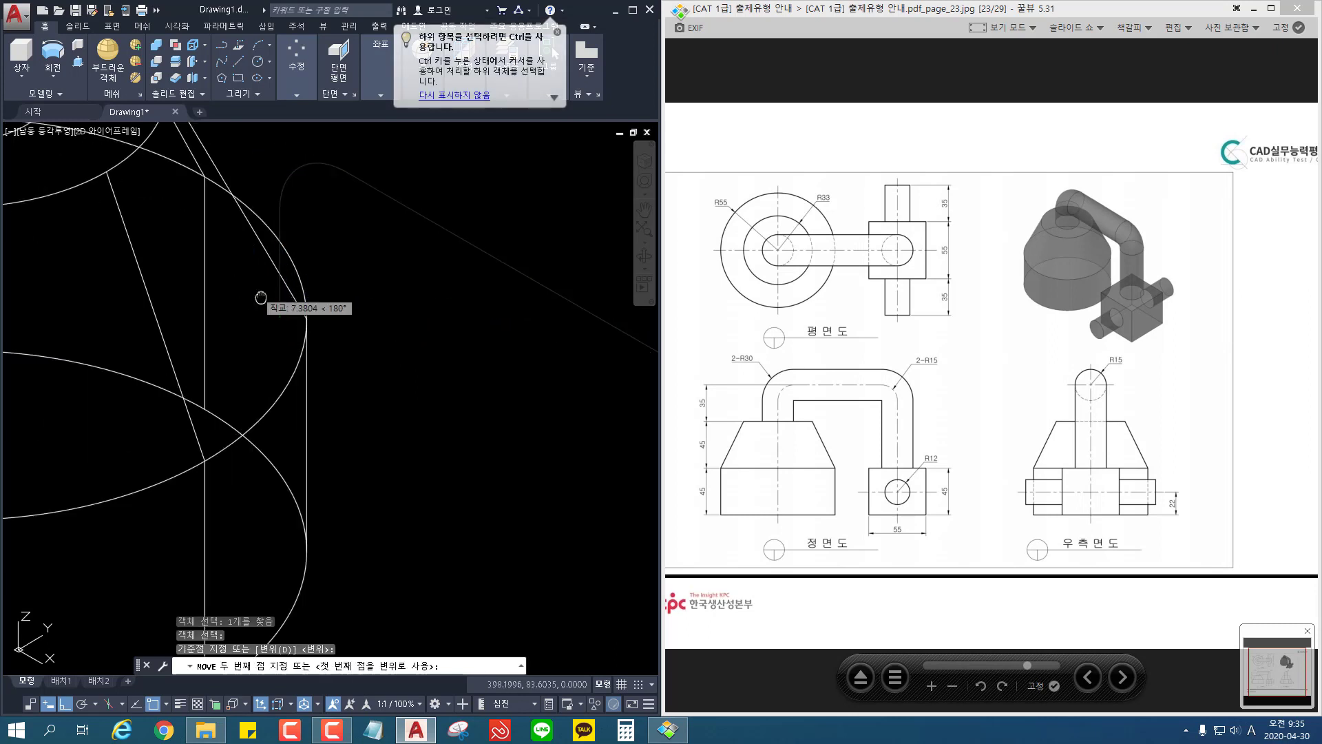
pyautogui.scroll(3, 266, 297)
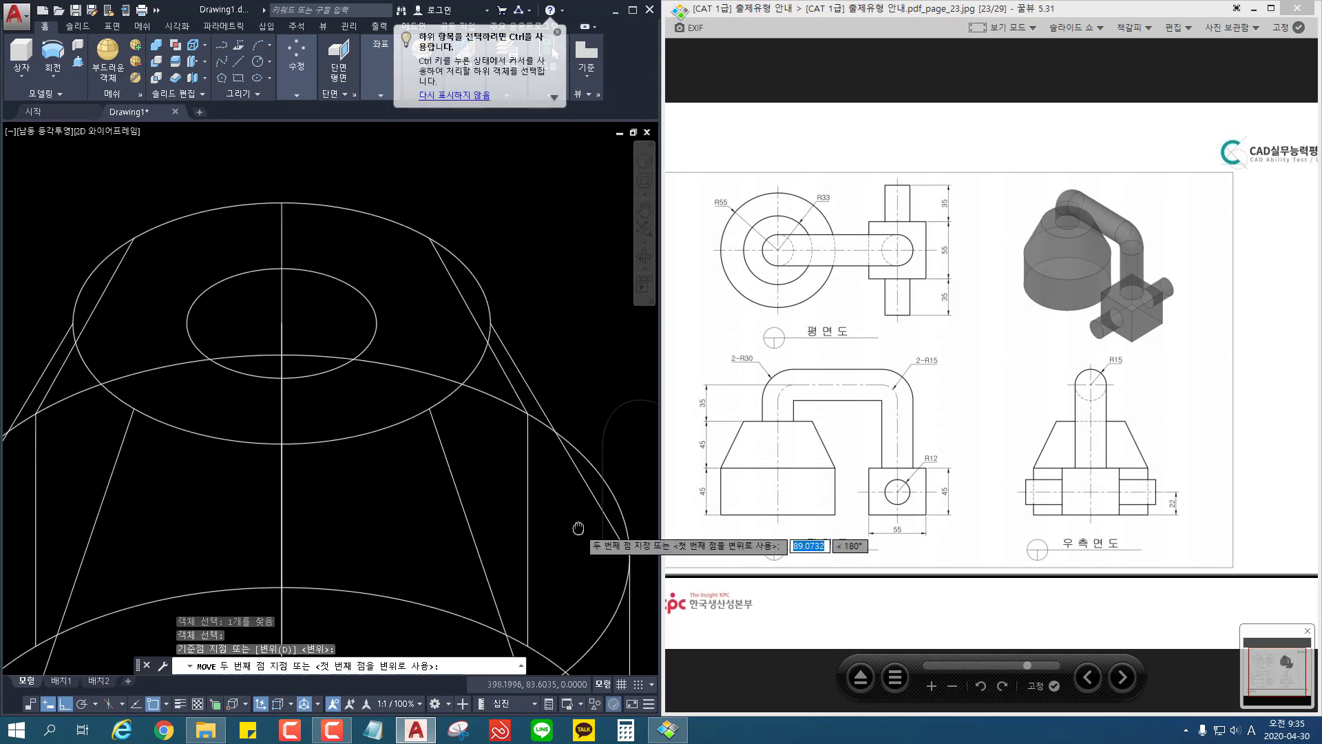
pyautogui.click(283, 323)
pyautogui.scroll(-3, 283, 323)
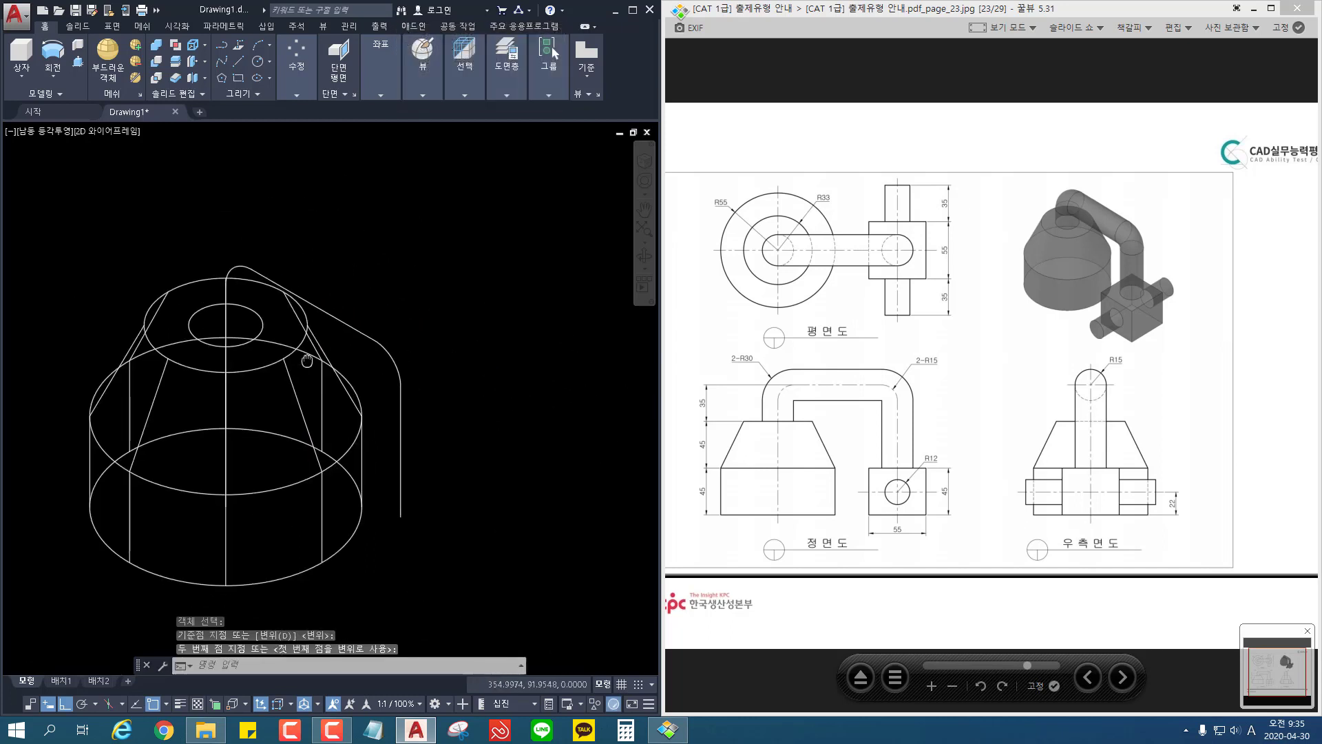
# Step: Sweep the circle on the base's top along the upright centreline to form the bent pipe
pyautogui.click(52, 76)
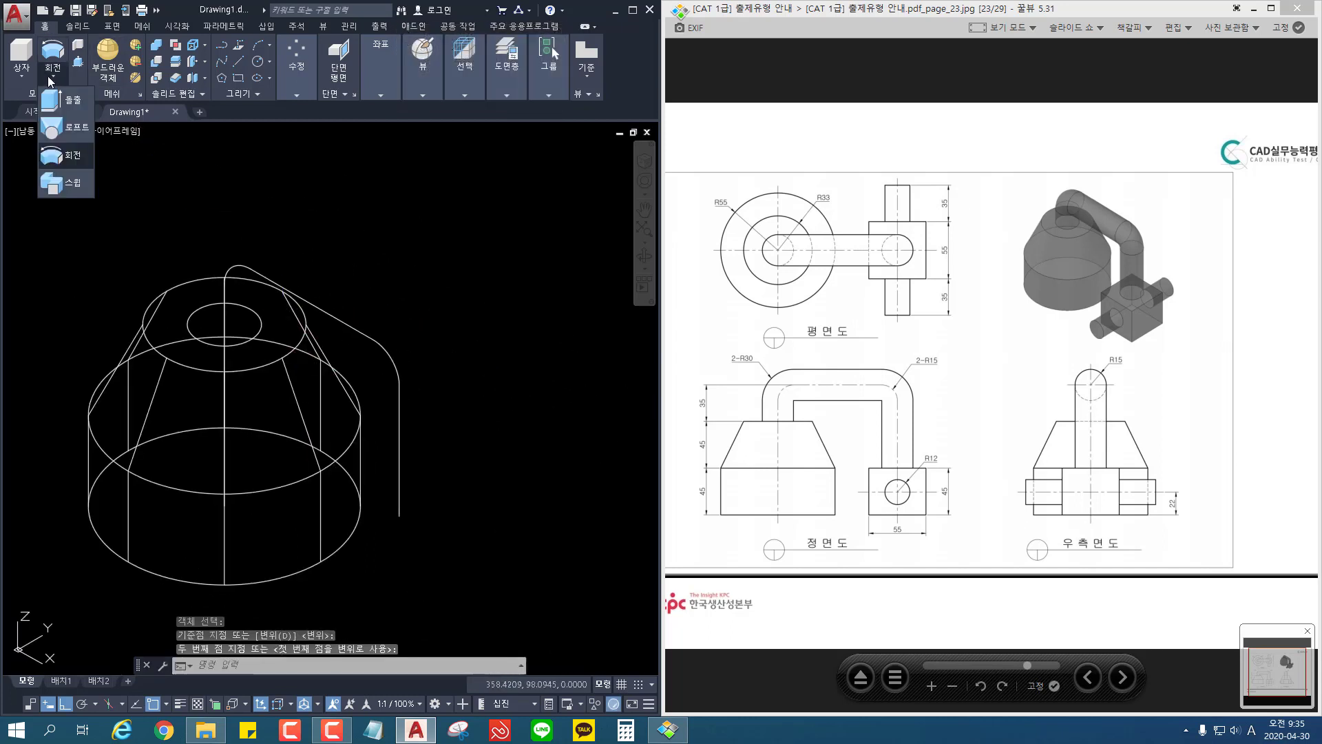
pyautogui.click(68, 183)
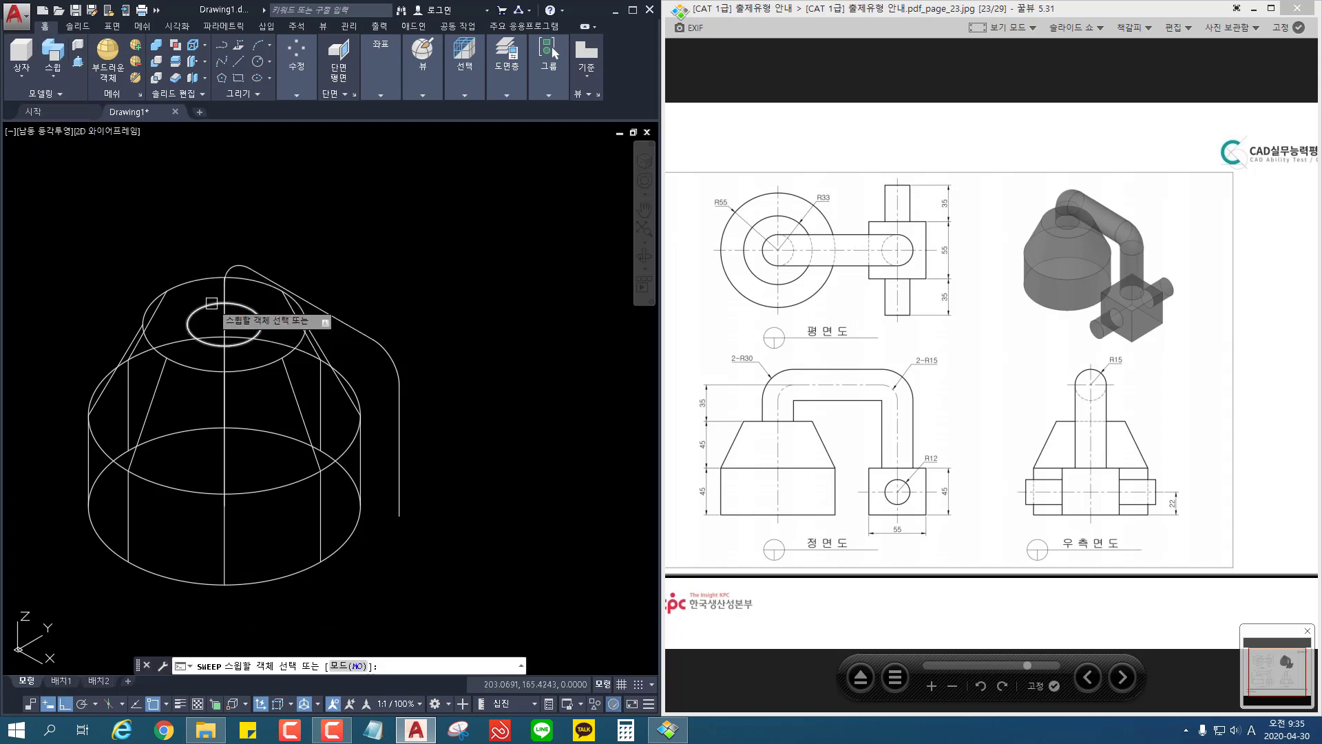
pyautogui.click(211, 303)
pyautogui.press('Return')
pyautogui.click(341, 319)
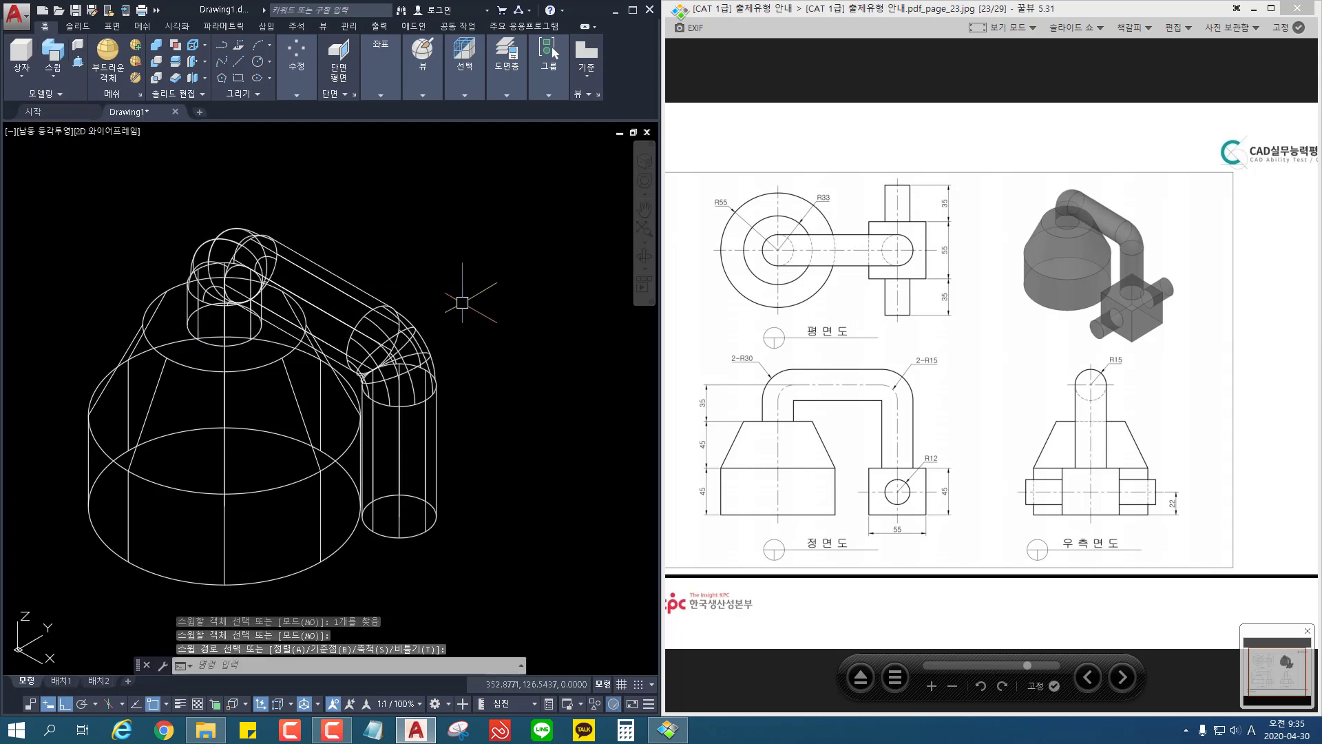
# Step: Erase the vertical axis line inside the conical base
pyautogui.moveTo(460, 302); pyautogui.dragTo(476, 267, button='middle')
pyautogui.scroll(-2, 488, 296)
pyautogui.moveTo(490, 321); pyautogui.dragTo(367, 266, button='middle')
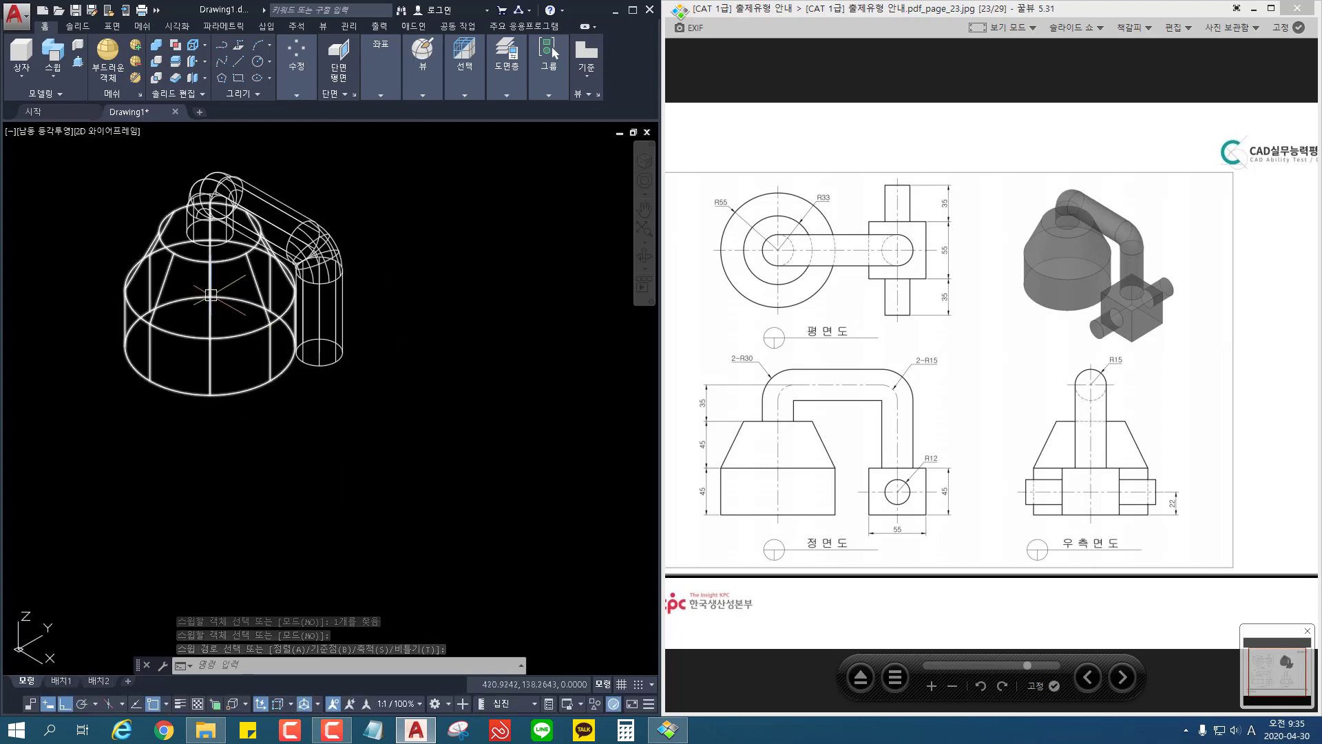
pyautogui.scroll(2, 236, 310)
pyautogui.keyDown('shift'); pyautogui.moveTo(236, 310); pyautogui.dragTo(214, 325, button='middle'); pyautogui.keyUp('shift')
pyautogui.click(199, 325)
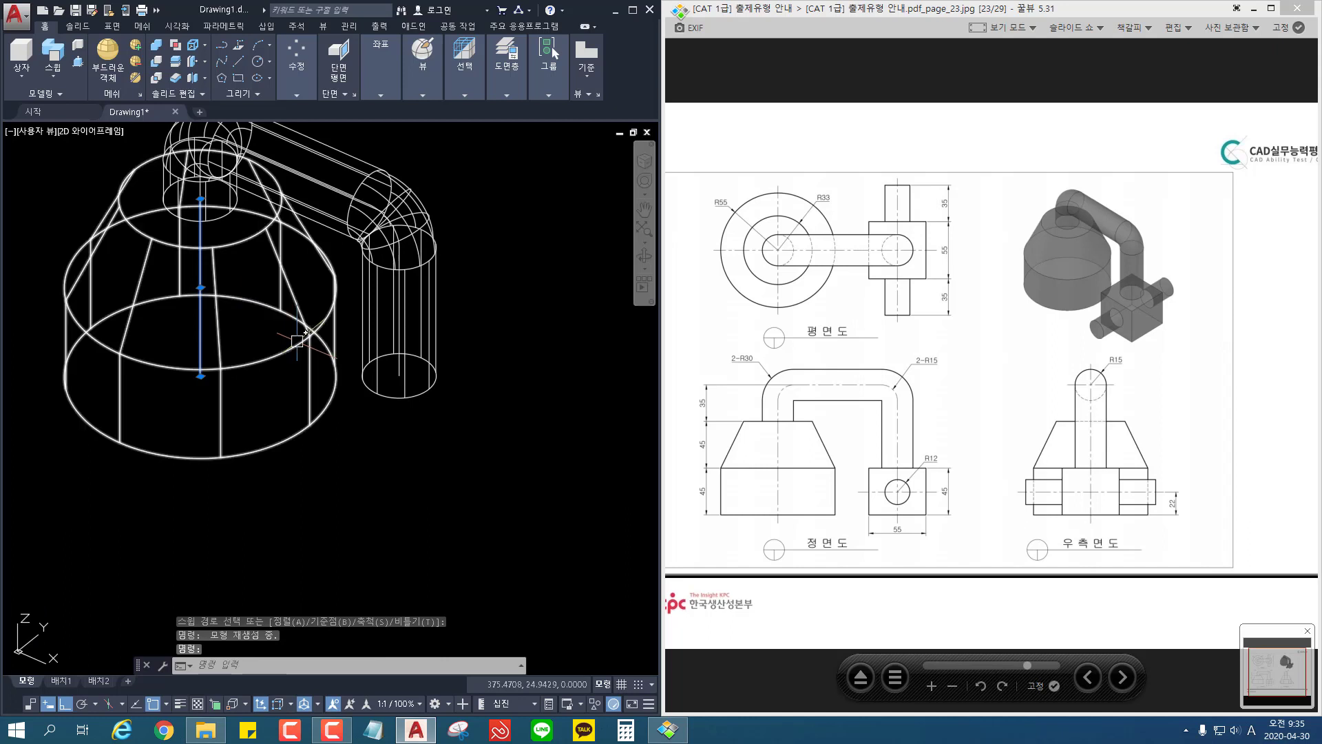
pyautogui.press('Delete')
# Step: Create a 55 × 55 × 45 box in the empty space beside the pipe, with ortho mode off
pyautogui.scroll(-3, 334, 339)
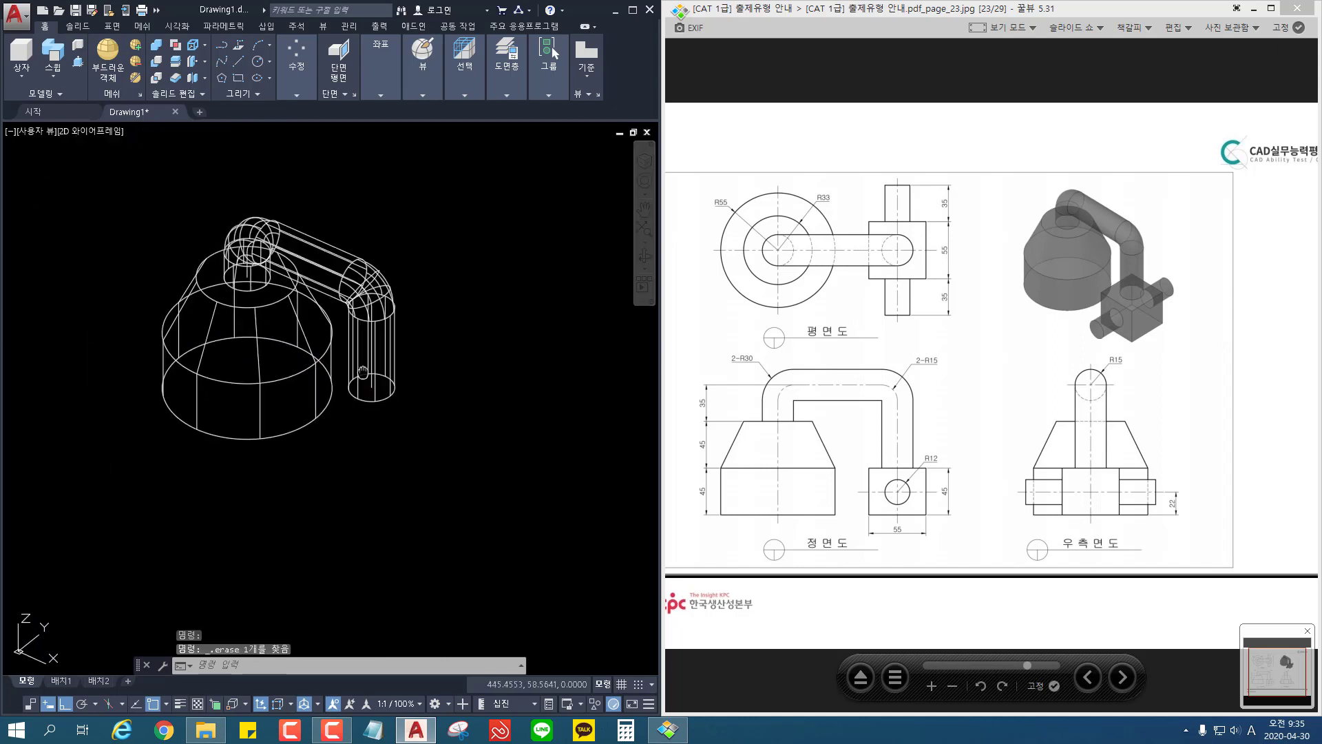
pyautogui.moveTo(360, 390); pyautogui.dragTo(264, 377, button='middle')
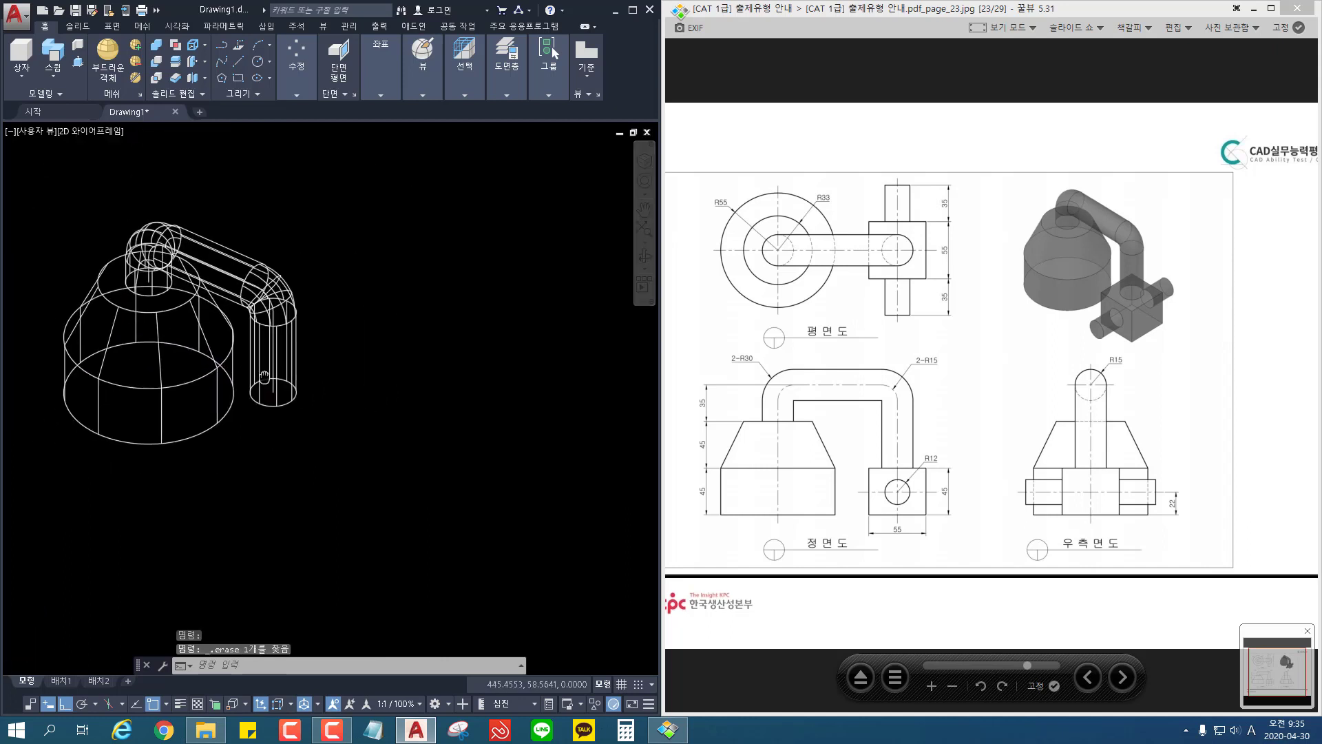
pyautogui.click(22, 55)
pyautogui.click(330, 482)
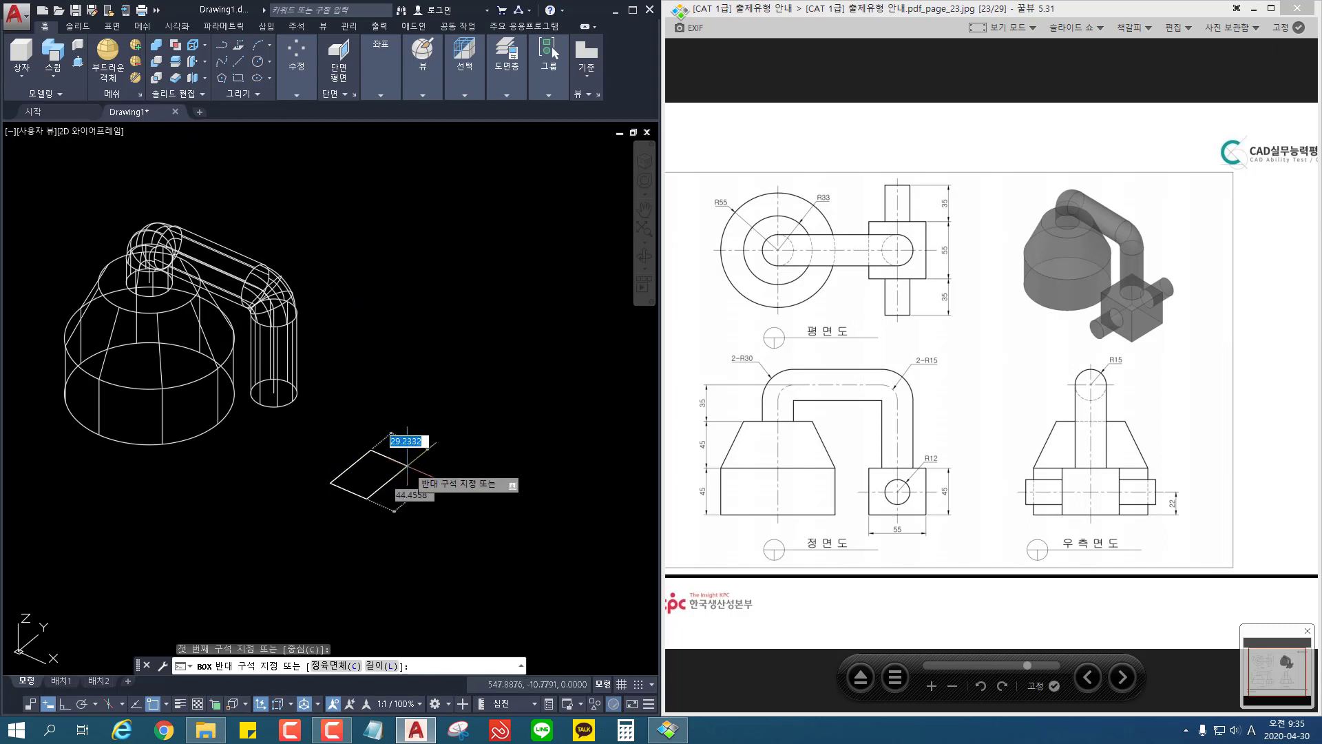
pyautogui.press('F8')
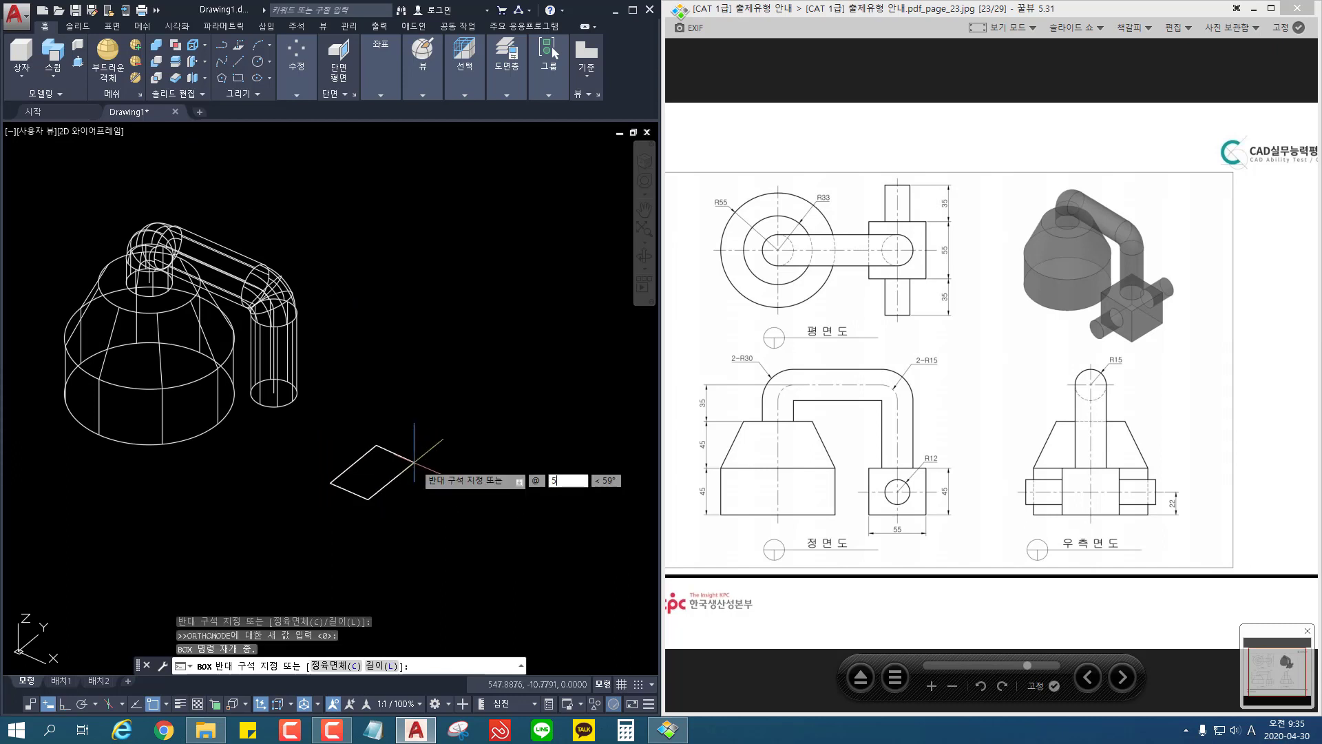
pyautogui.write('55')
pyautogui.press('Tab')
pyautogui.write('55')
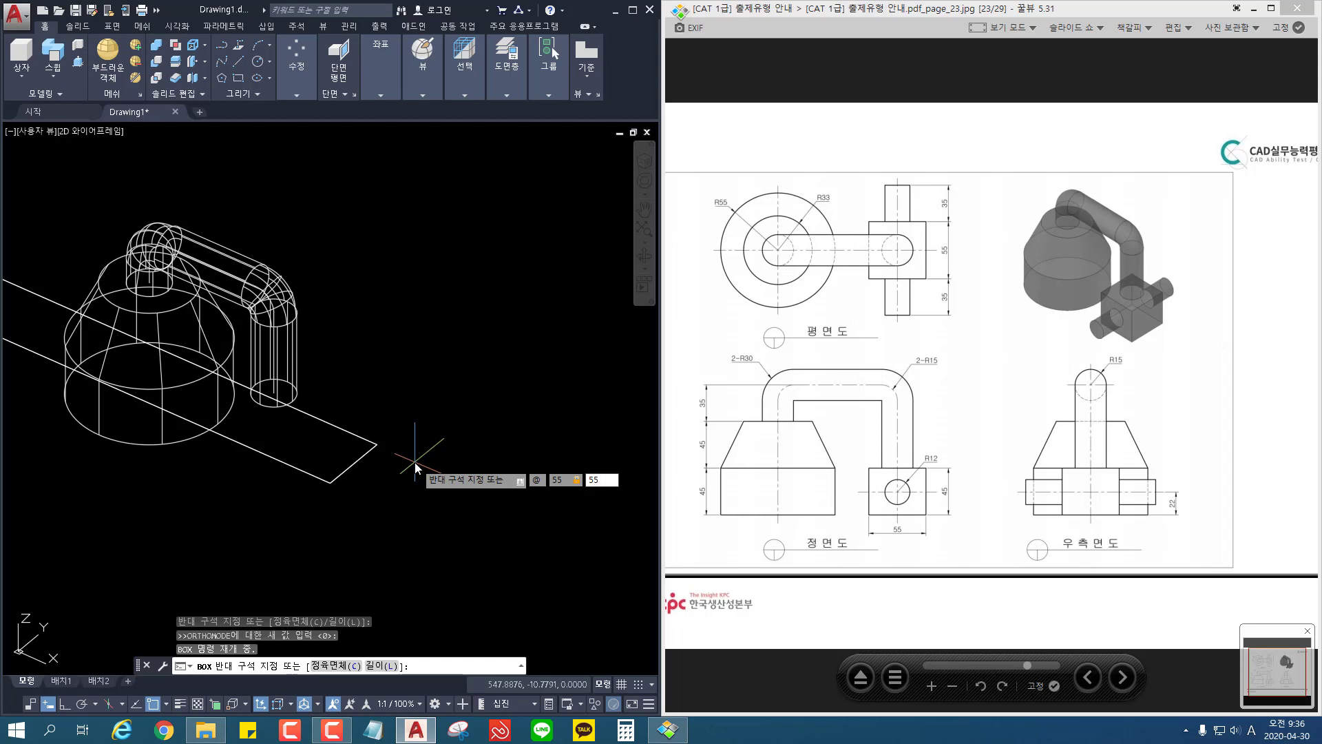
pyautogui.write(',45')
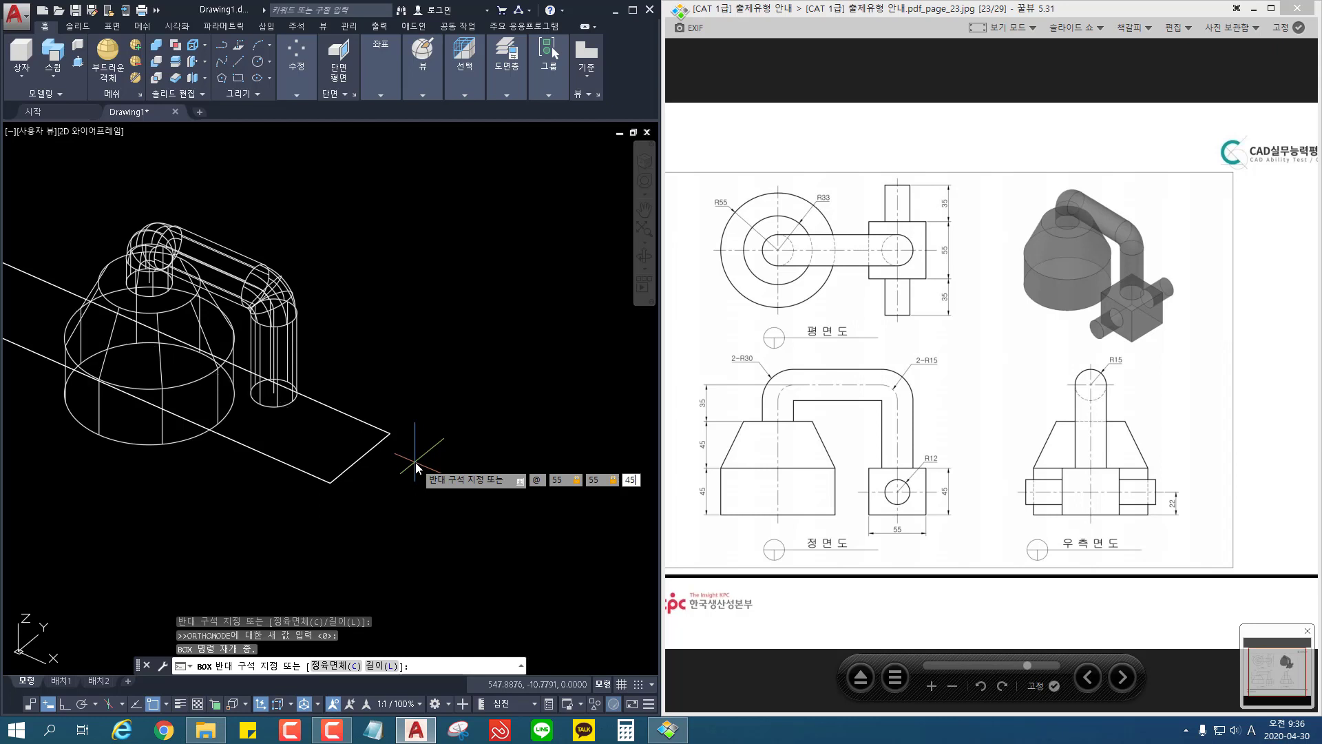
pyautogui.press('Return')
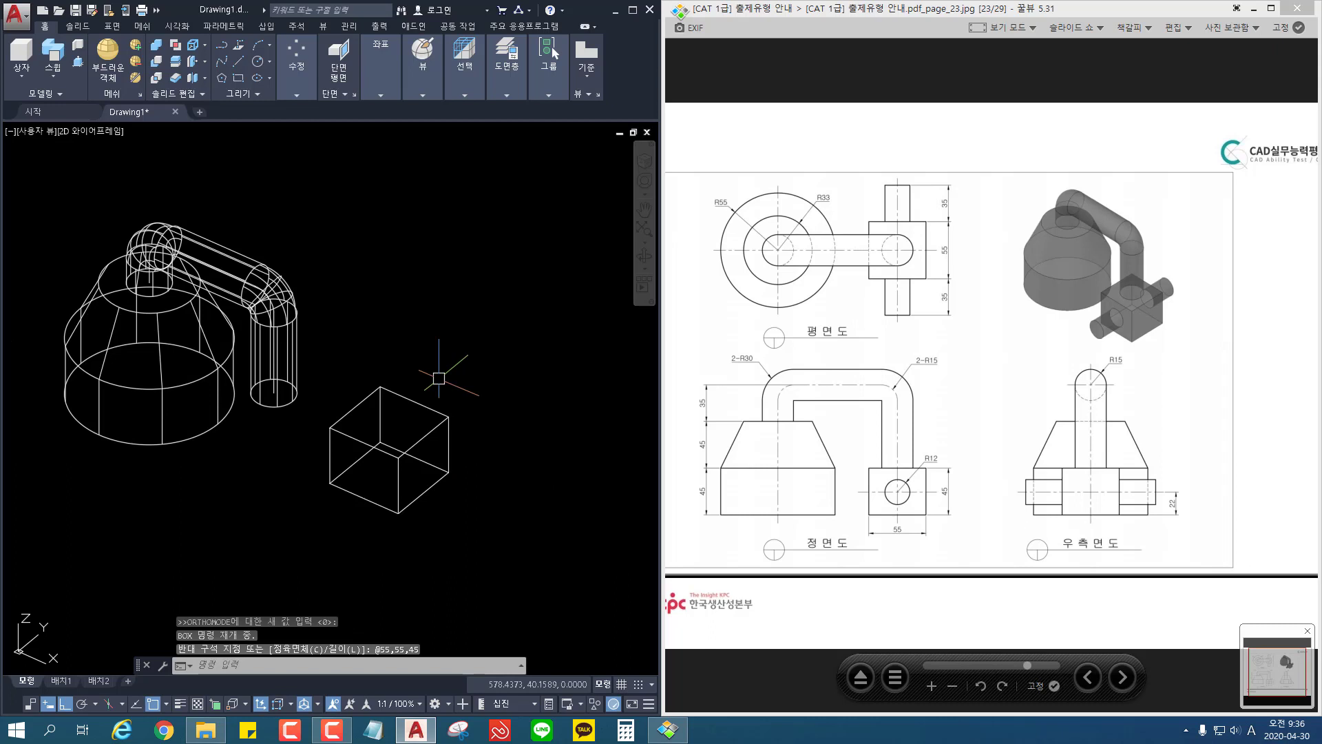
pyautogui.press('Return')
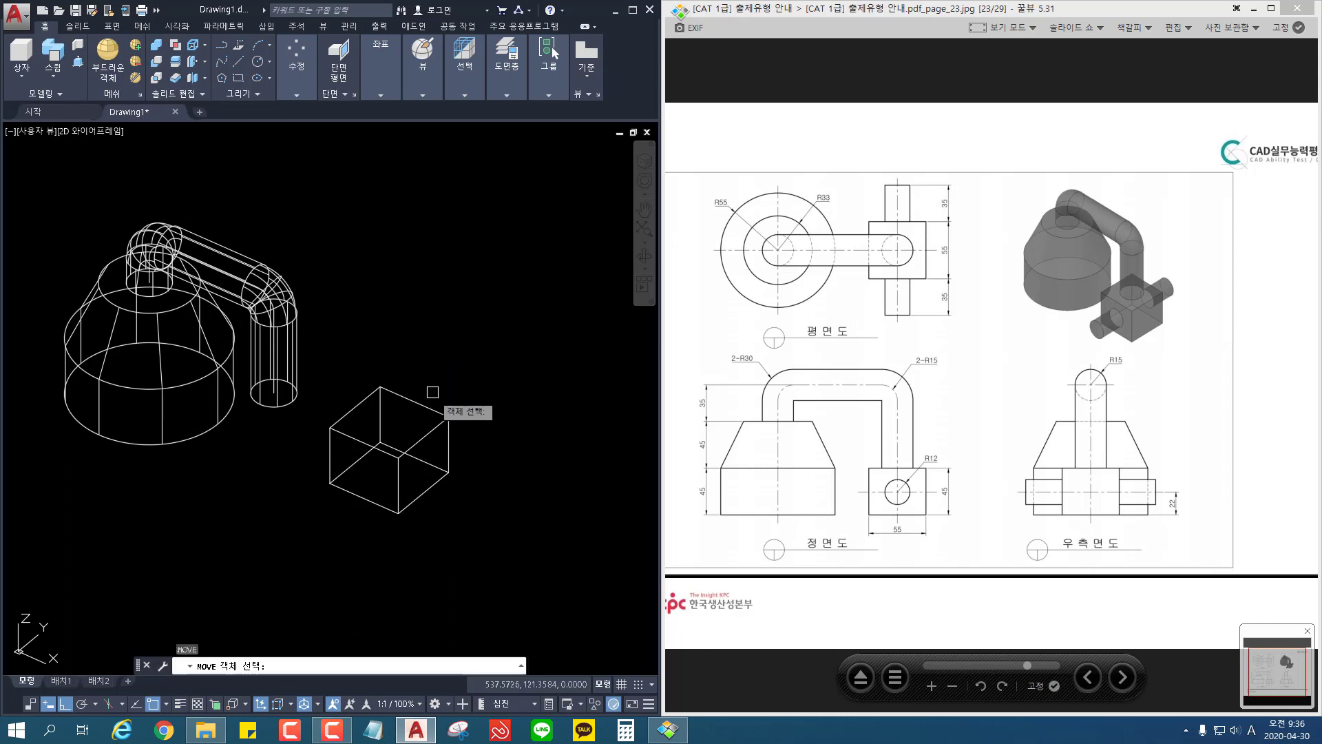
pyautogui.click(448, 437)
pyautogui.press('Return')
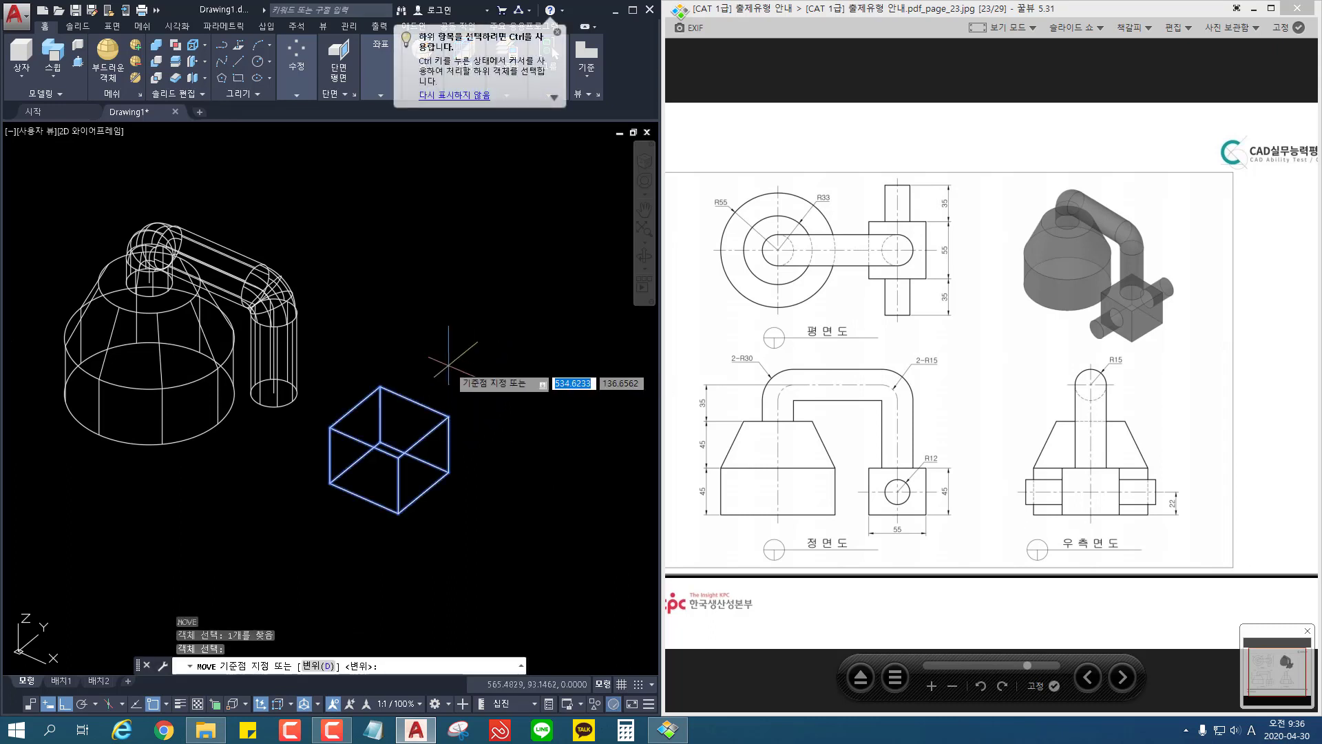
pyautogui.keyDown('shift'); pyautogui.rightClick(448, 360); pyautogui.keyUp('shift')
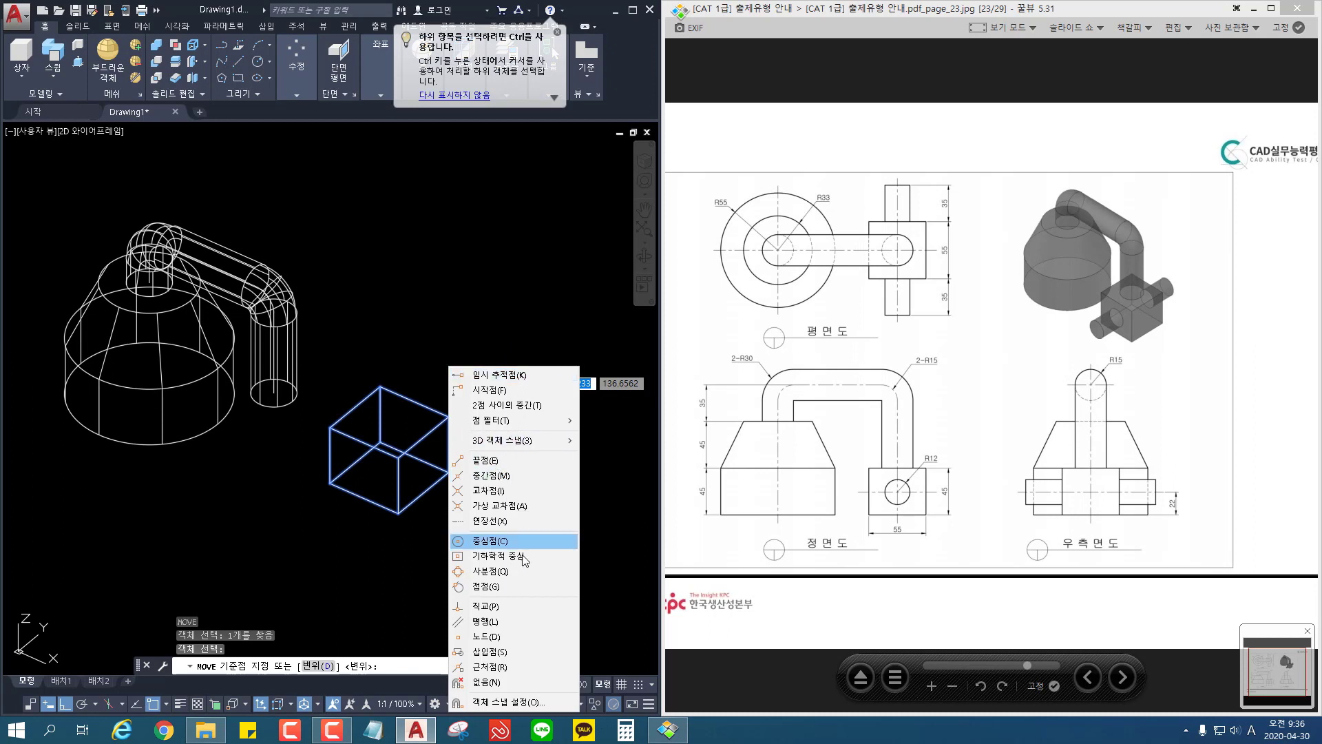
pyautogui.click(499, 556)
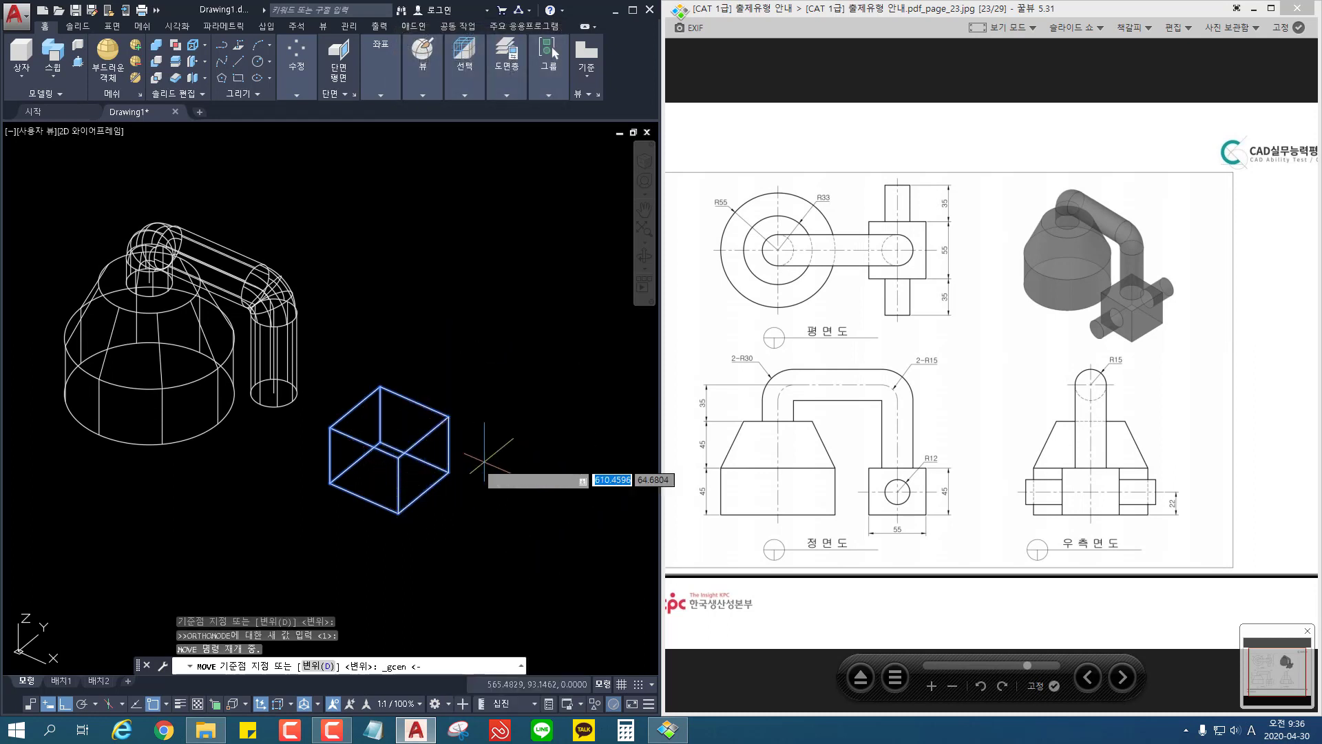
pyautogui.press('Escape')
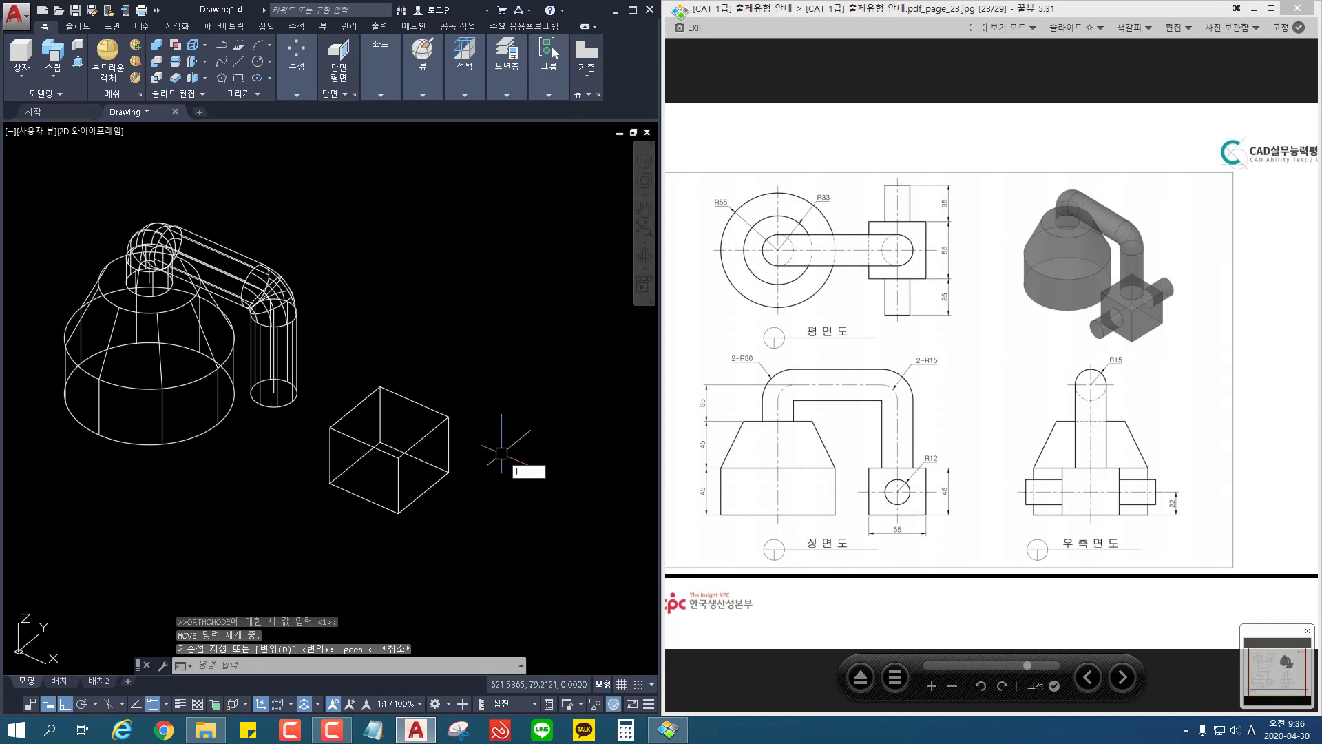
# Step: Draw a diagonal line between opposite corners of the box's top face
pyautogui.write('l')
pyautogui.press('Return')
pyautogui.click(449, 415)
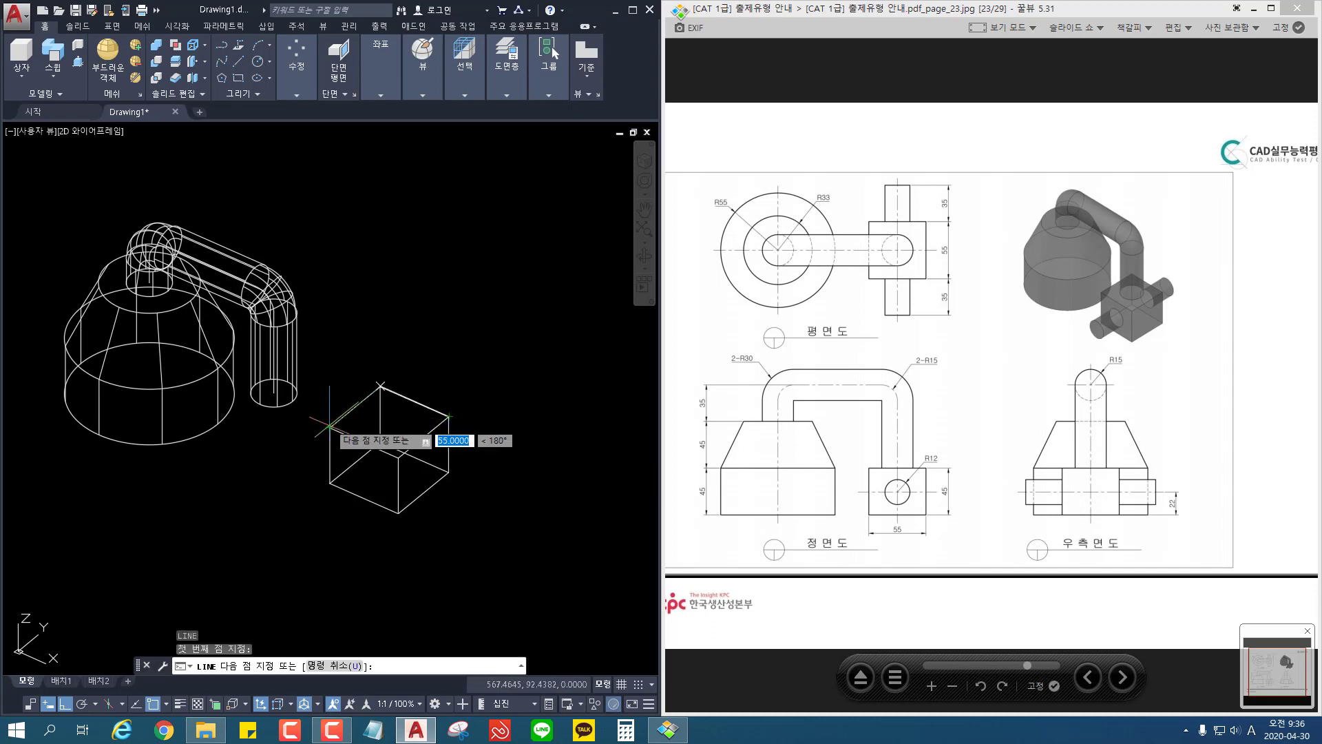
pyautogui.click(330, 427)
pyautogui.press('Escape')
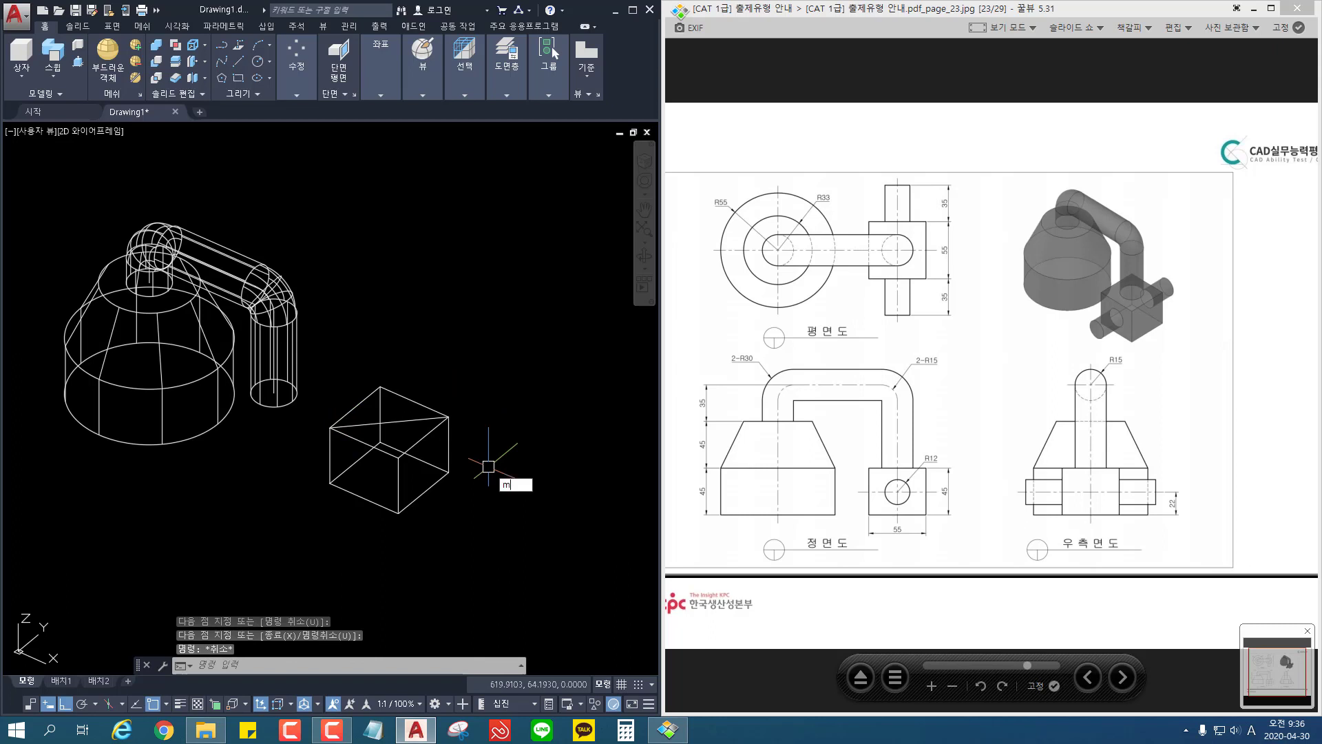
# Step: Move the box from the midpoint of its top diagonal to the centre of the pipe's lower end
pyautogui.write('m')
pyautogui.press('Return')
pyautogui.click(449, 446)
pyautogui.press('Return')
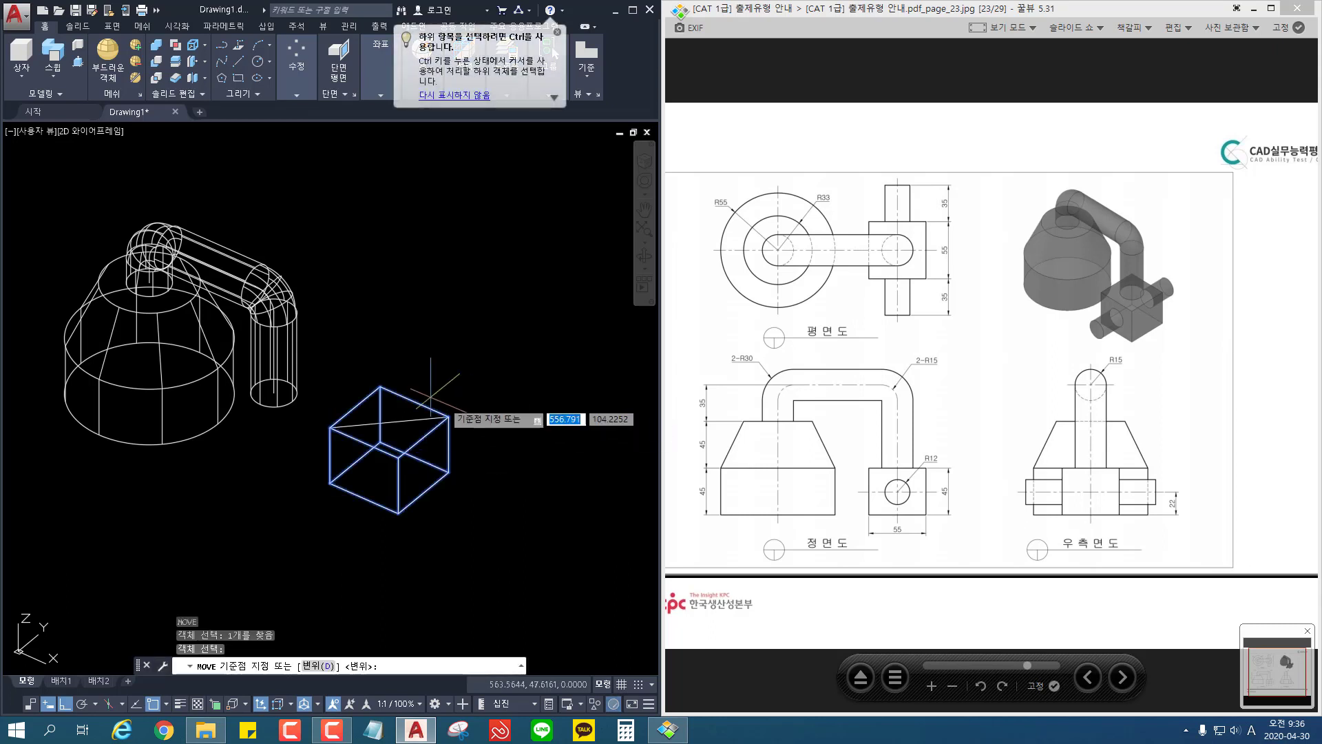
pyautogui.click(389, 421)
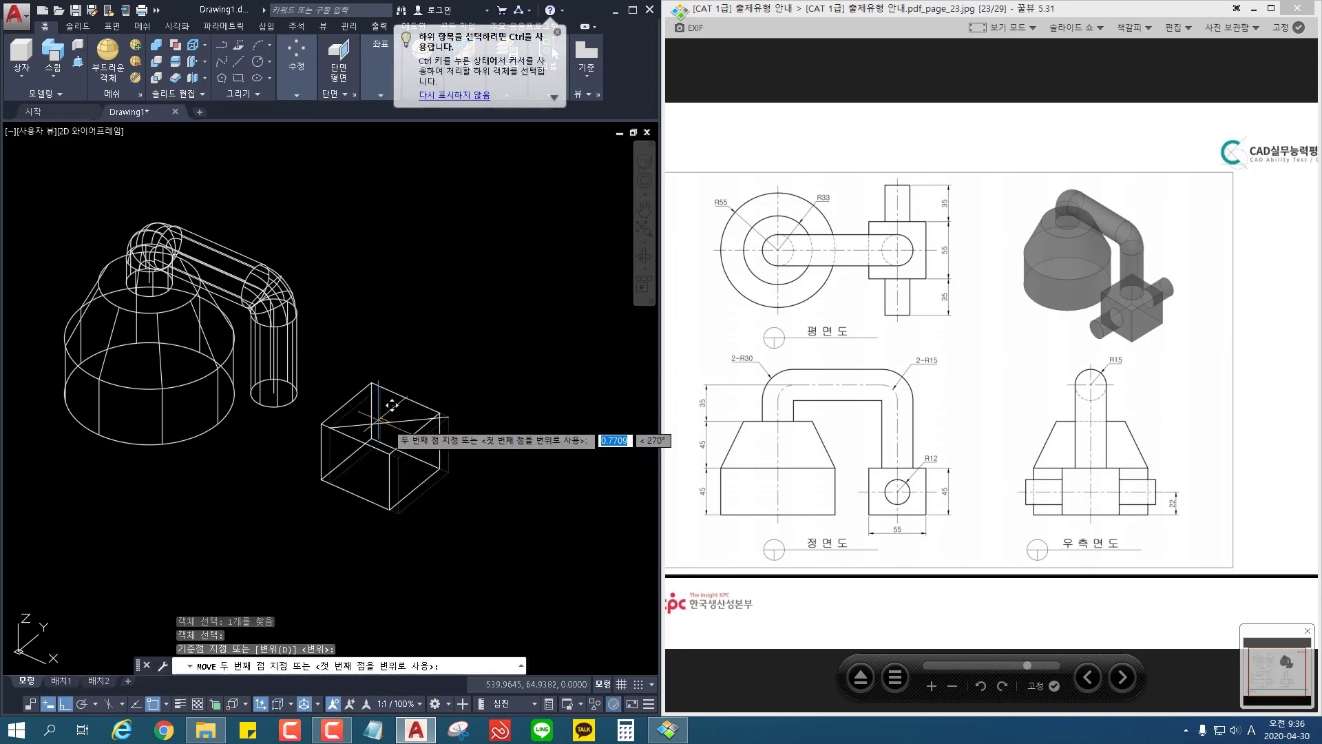
pyautogui.click(289, 378)
# Step: Erase the leftover diagonal helper line beside the box
pyautogui.click(418, 393)
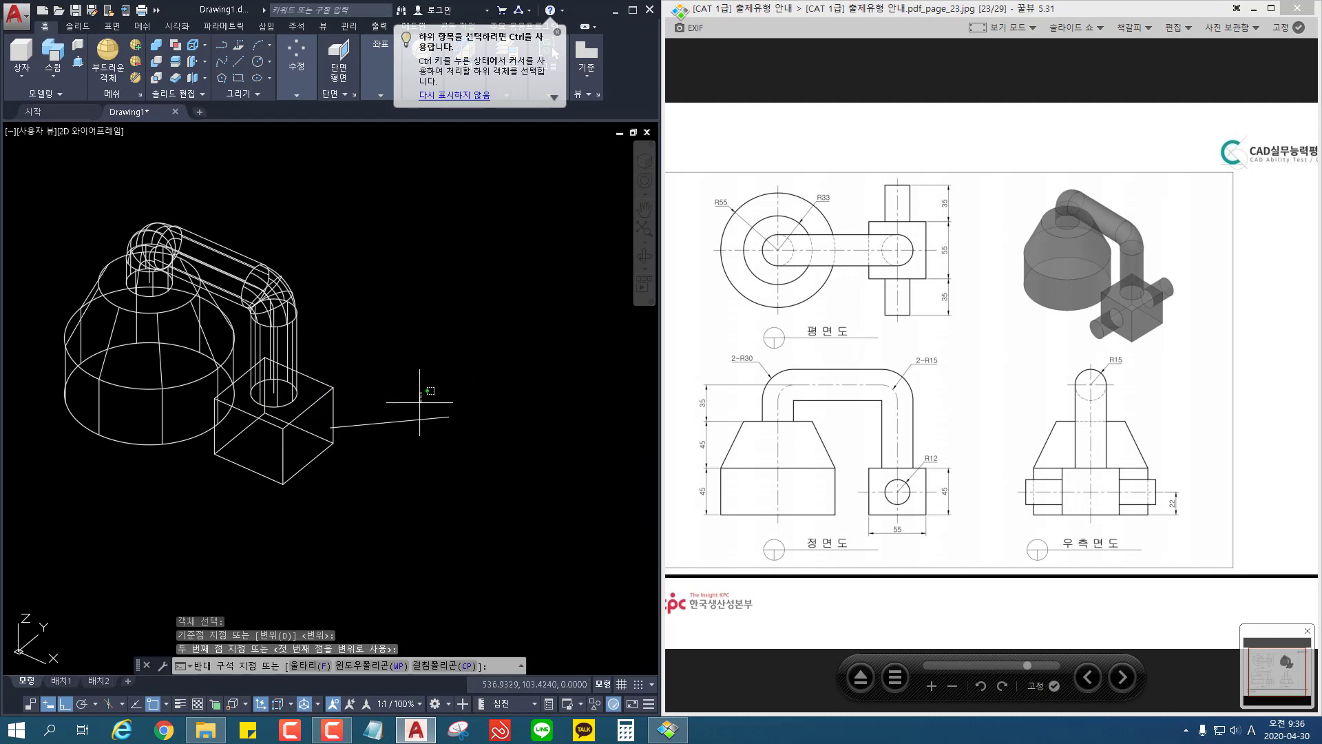
pyautogui.click(407, 480)
pyautogui.press('Delete')
pyautogui.moveTo(403, 479)
pyautogui.mouseDown(button='middle')
pyautogui.moveTo(474, 438)
pyautogui.moveTo(483, 481)
pyautogui.mouseUp(button='middle')
pyautogui.press('Escape')
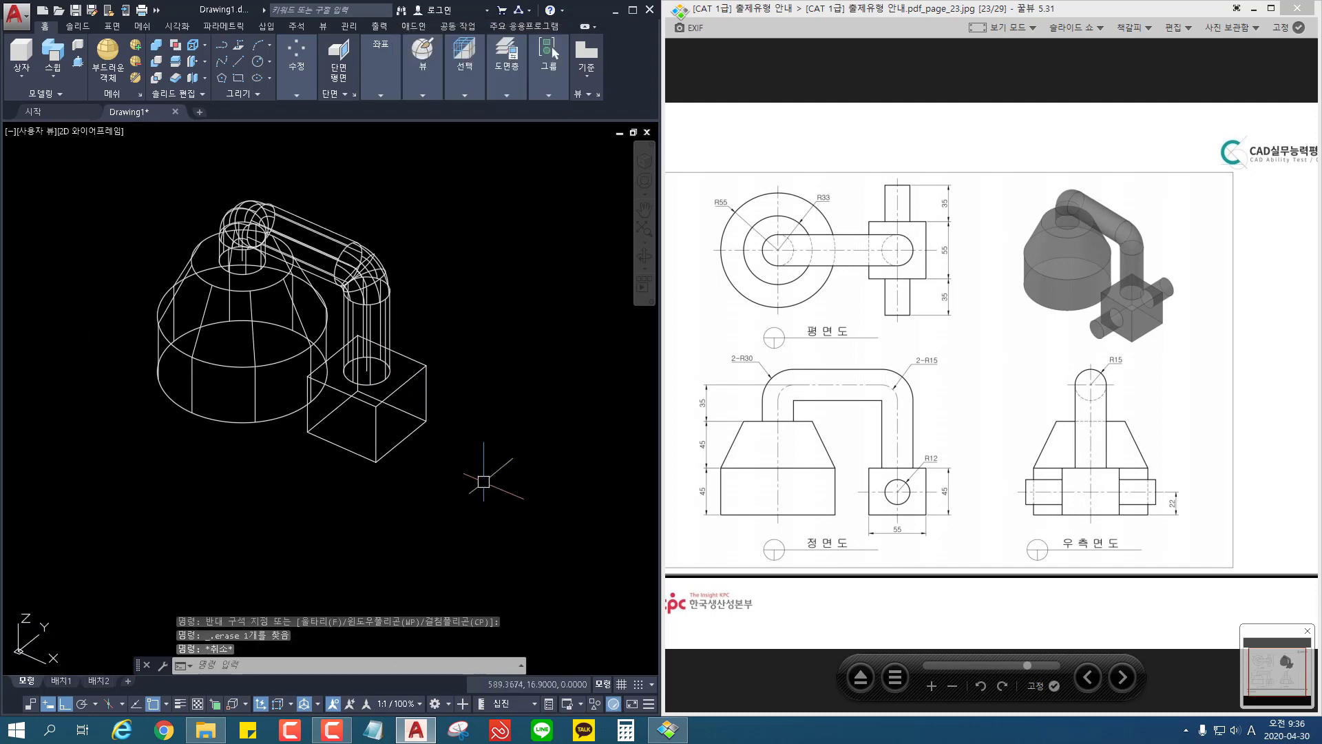
# Step: Draw a 22 mm vertical helper line upward from the midpoint of the block's lower front edge
pyautogui.write('l')
pyautogui.press('Return')
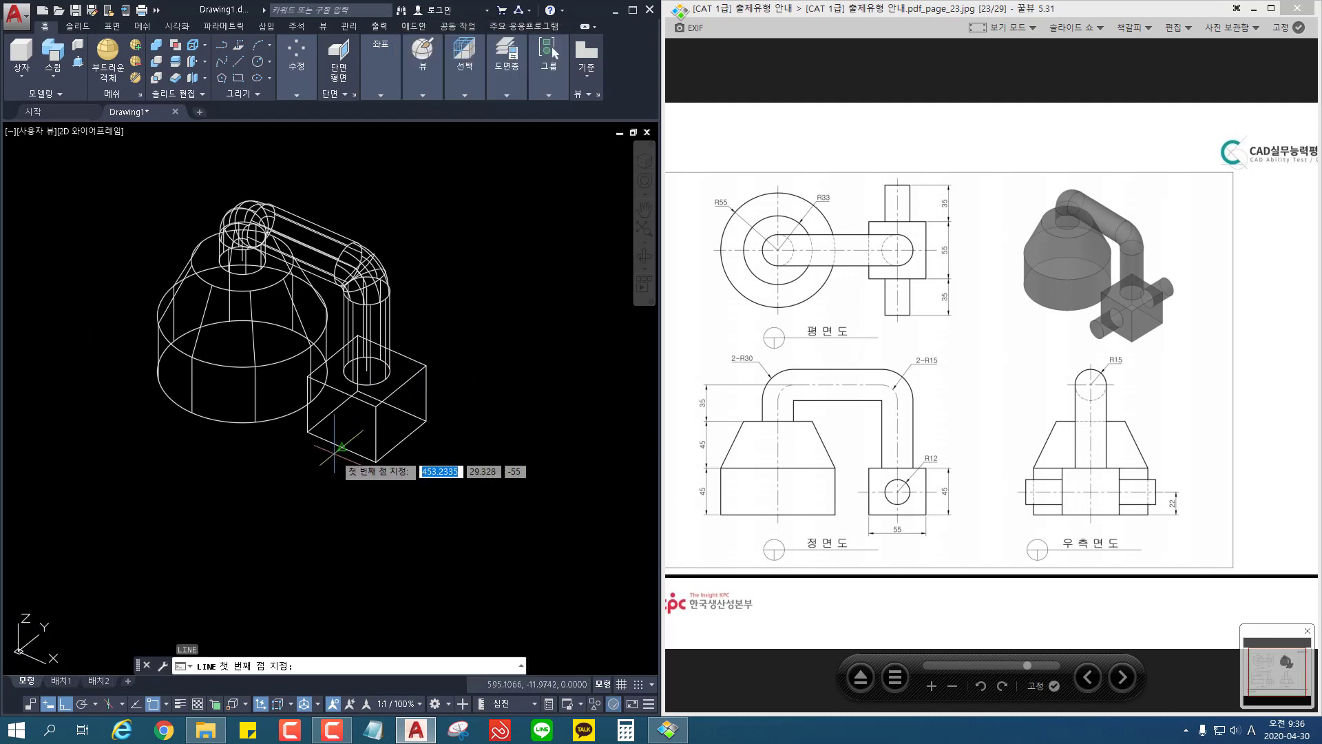
pyautogui.click(341, 447)
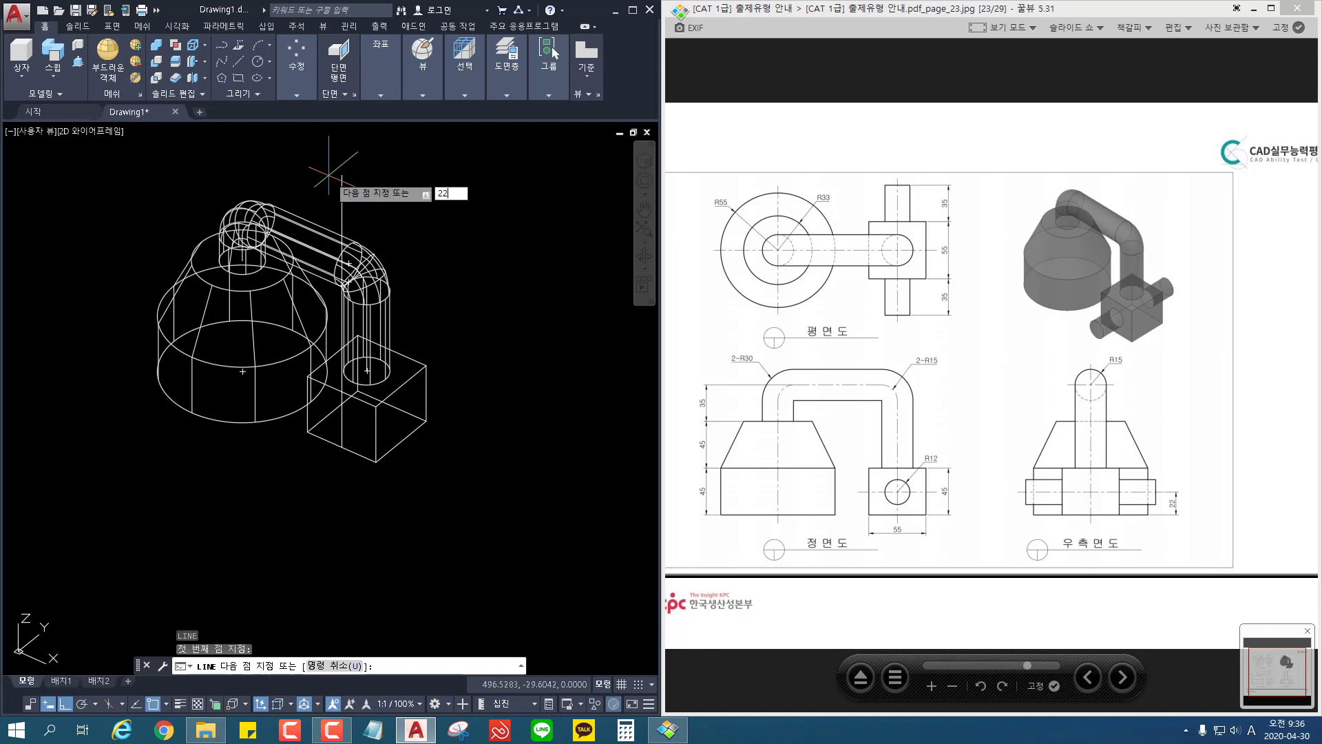
pyautogui.press('Return')
pyautogui.press('Return')
# Step: Place the UCS origin at the midpoint of the block's lower front edge, with Z pointing outward from the front face
pyautogui.scroll(2, 318, 443)
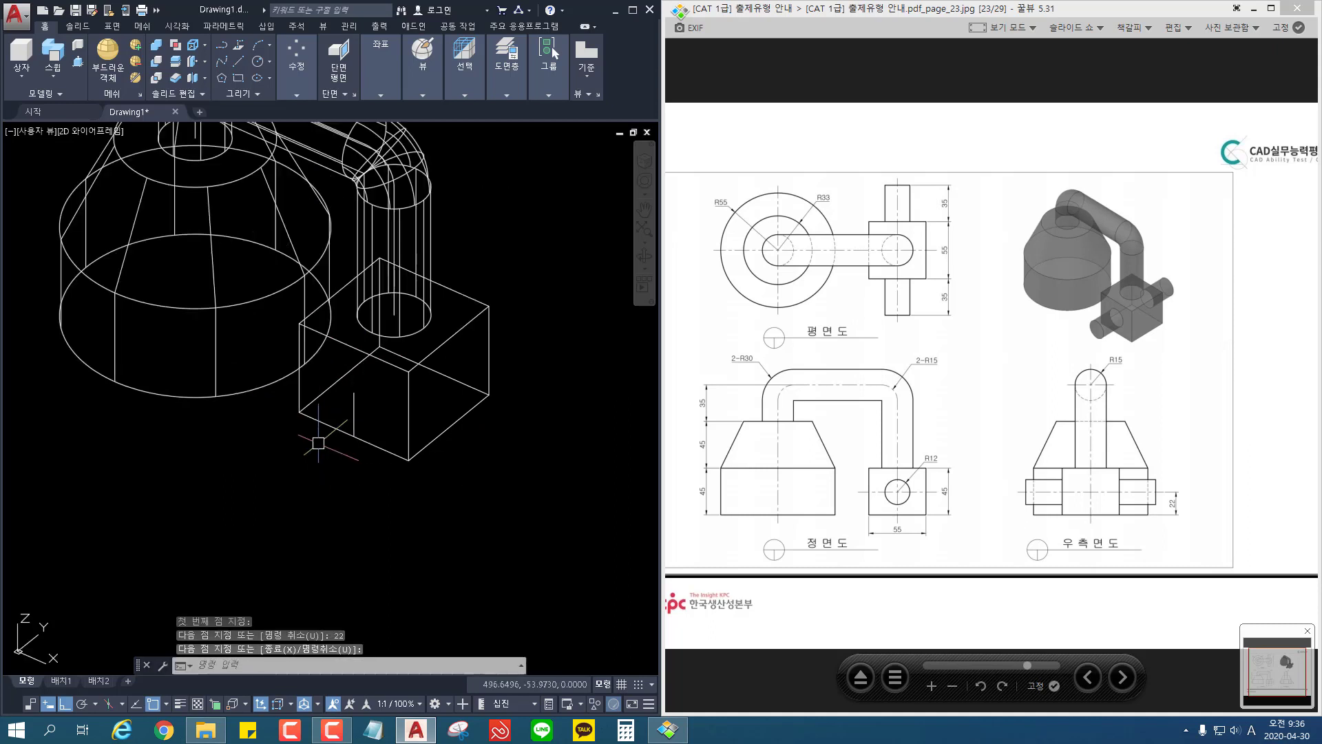
pyautogui.scroll(2, 318, 443)
pyautogui.moveTo(345, 429)
pyautogui.mouseDown(button='middle')
pyautogui.moveTo(308, 423)
pyautogui.moveTo(298, 486)
pyautogui.mouseUp(button='middle')
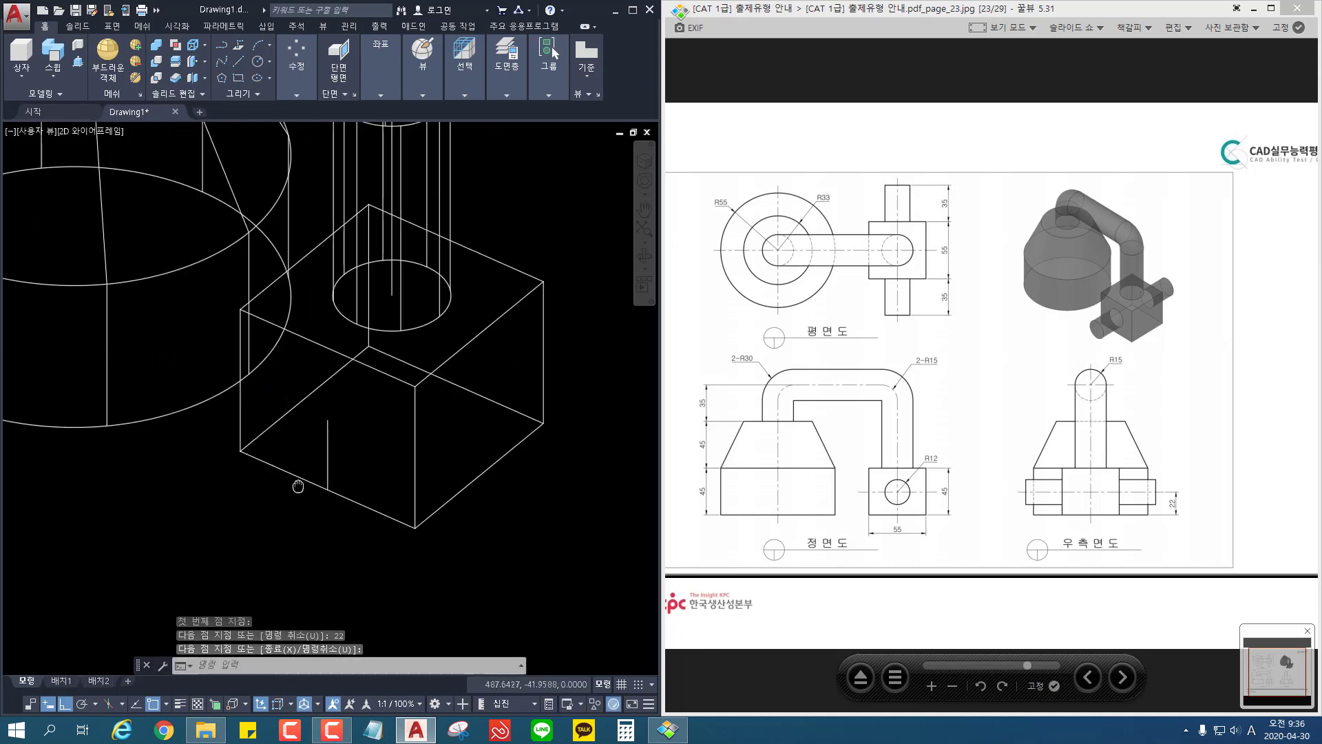
pyautogui.moveTo(383, 64)
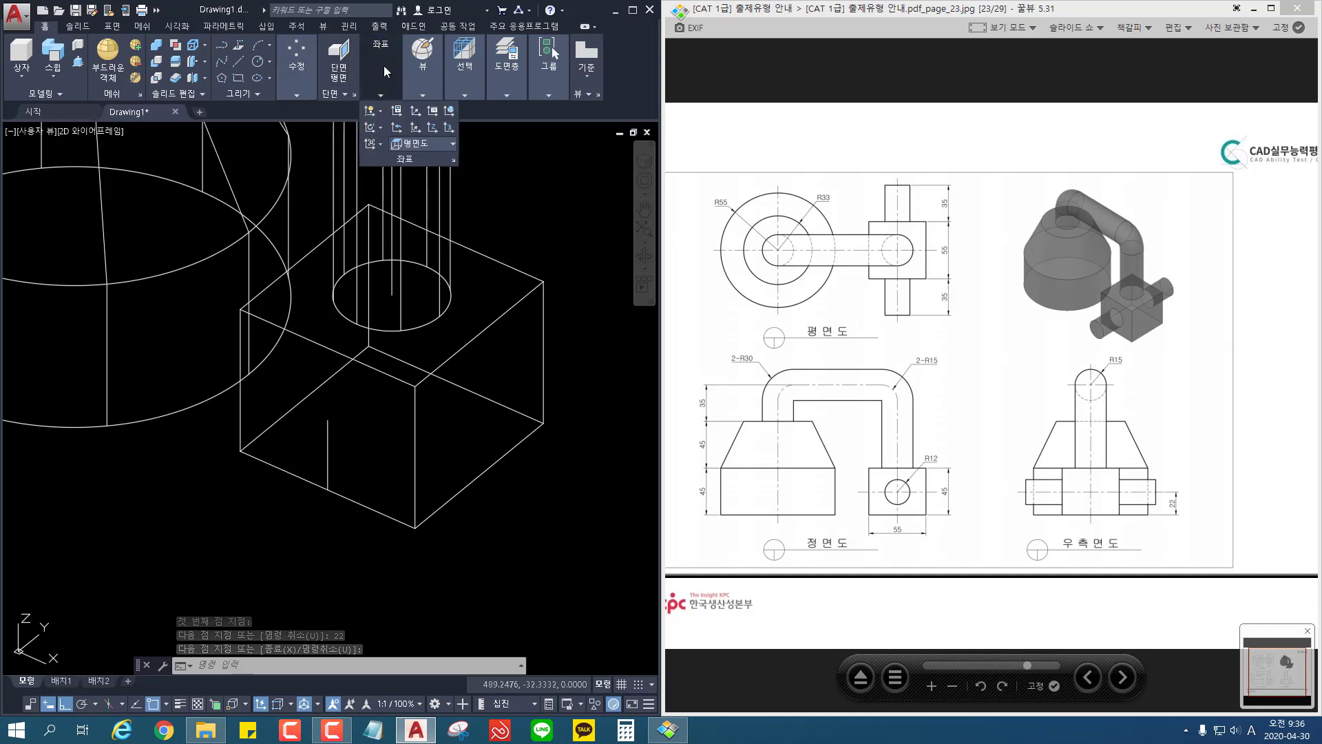
pyautogui.click(431, 128)
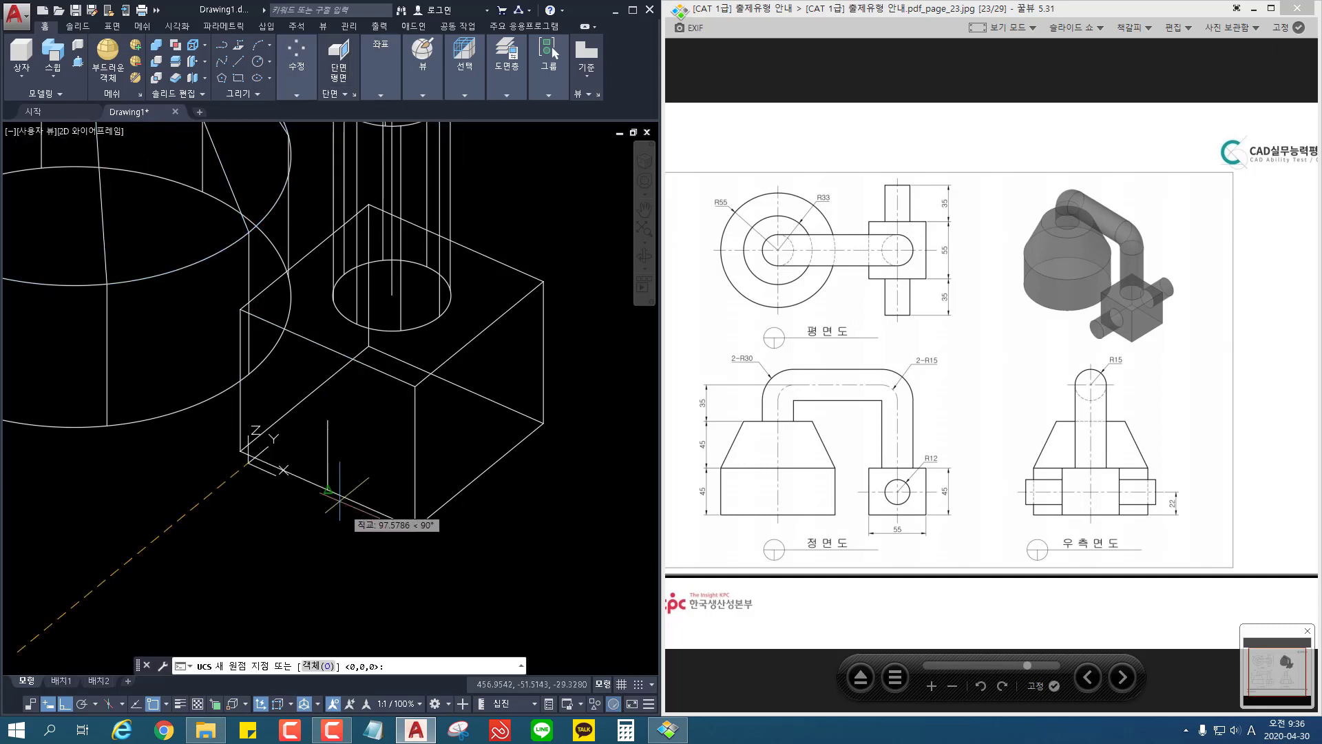
pyautogui.click(329, 488)
pyautogui.press('Return')
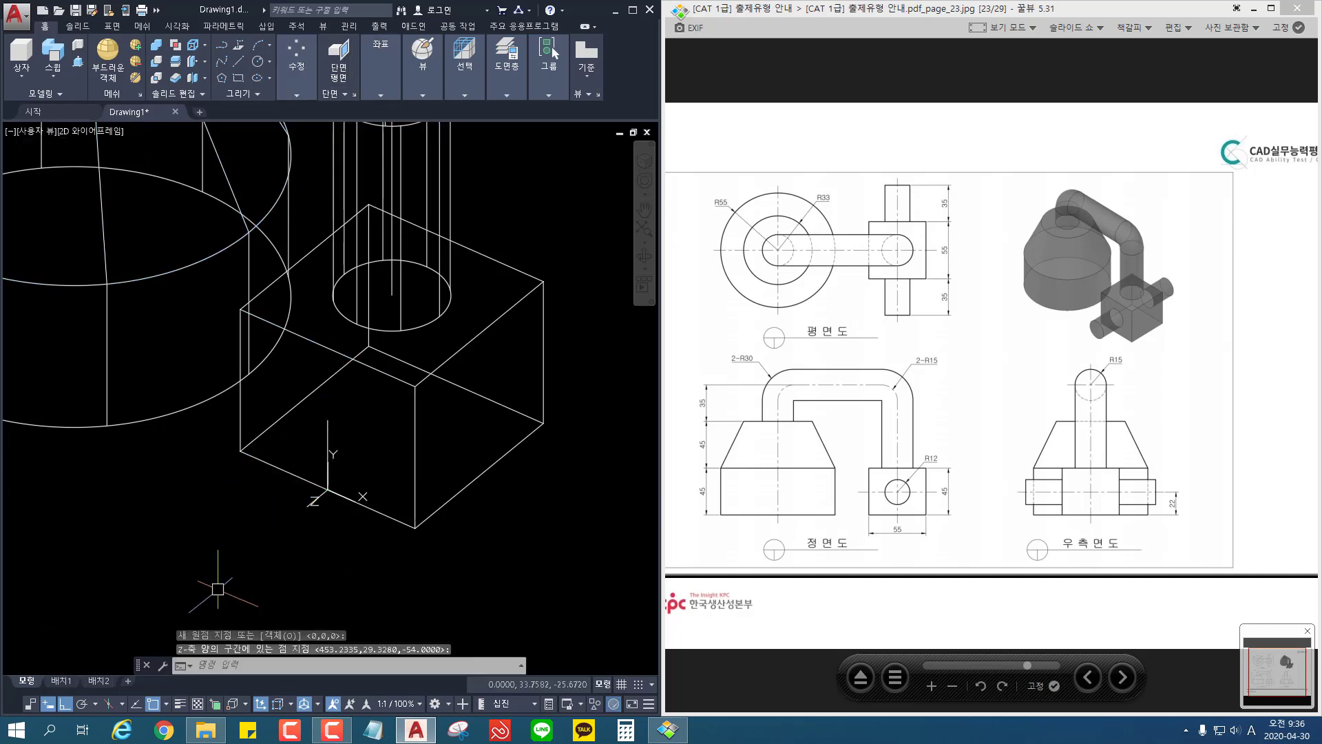
# Step: Draw a circle of radius 12 on the block's front face, centred on the upper end of the helper line
pyautogui.press('Return')
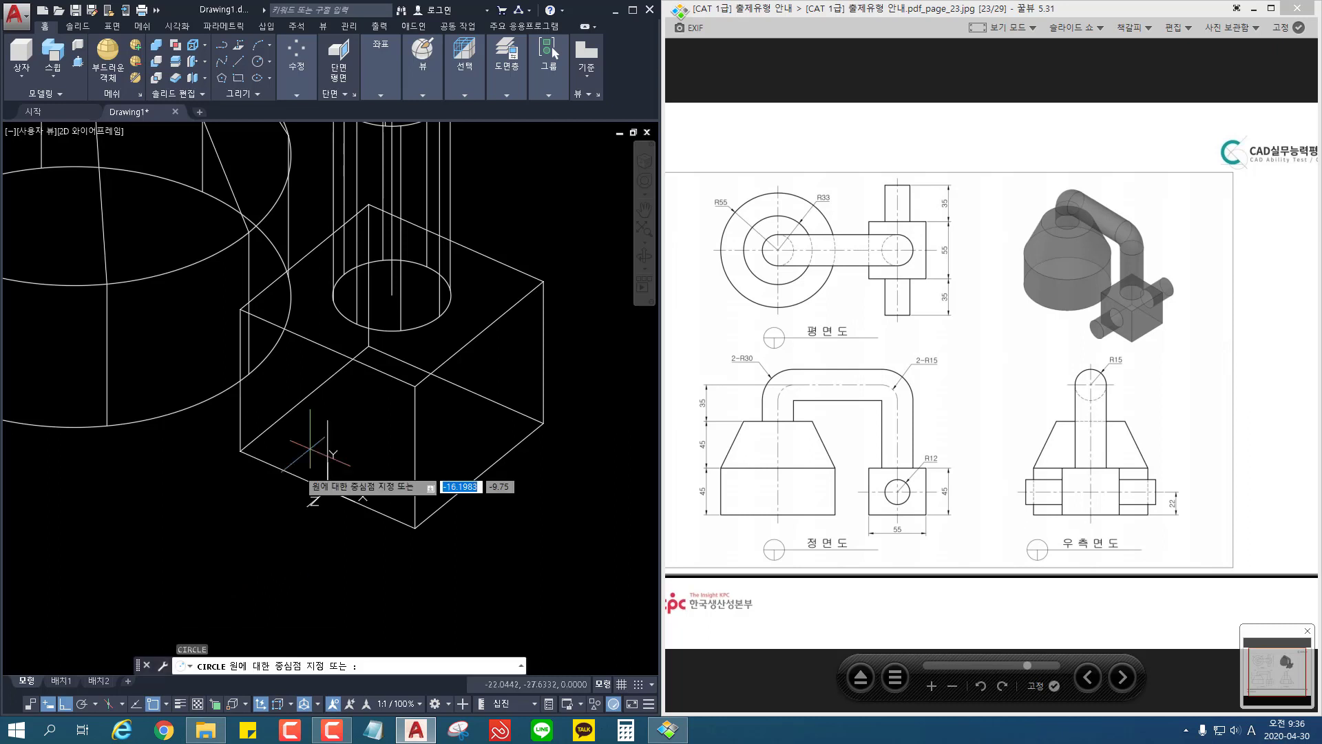
pyautogui.click(327, 416)
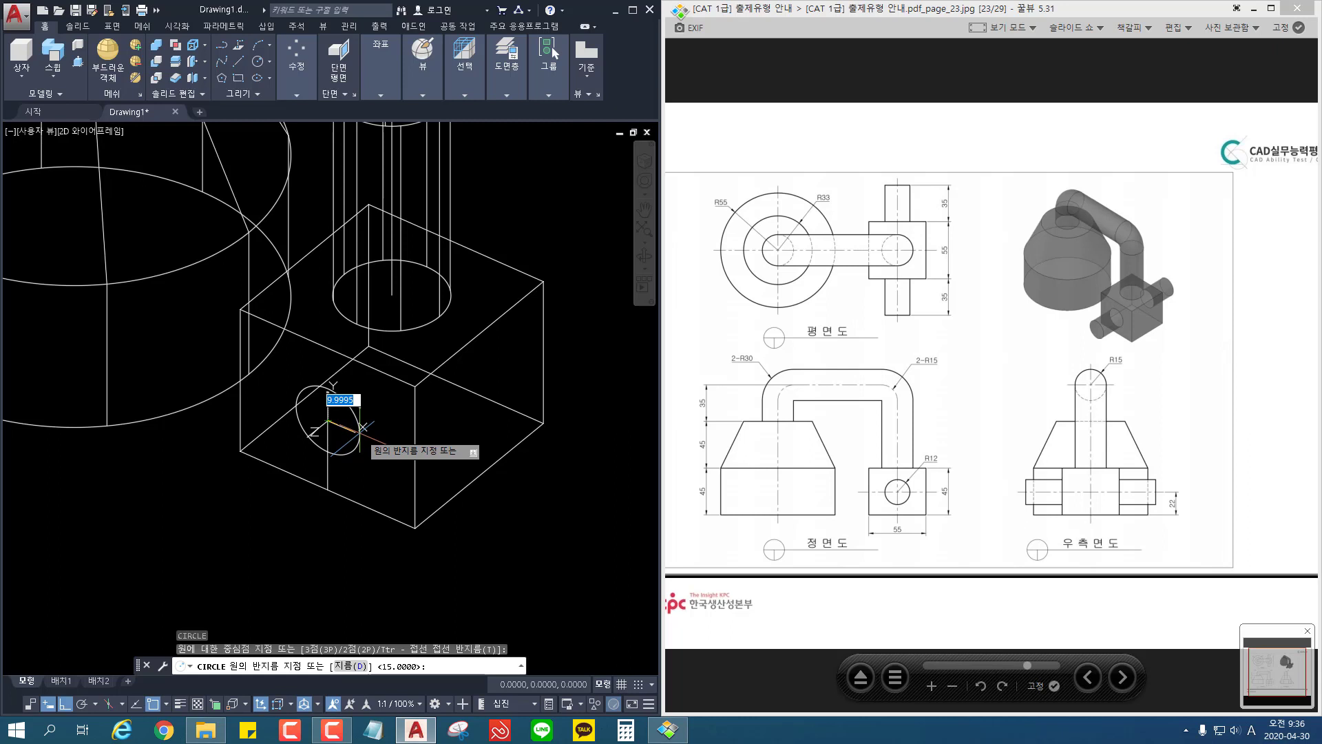
pyautogui.write('12')
pyautogui.press('Return')
# Step: Copy the front circle to the block's rear face using the bottom corners as reference, and erase the vertical helper line
pyautogui.scroll(2, 351, 413)
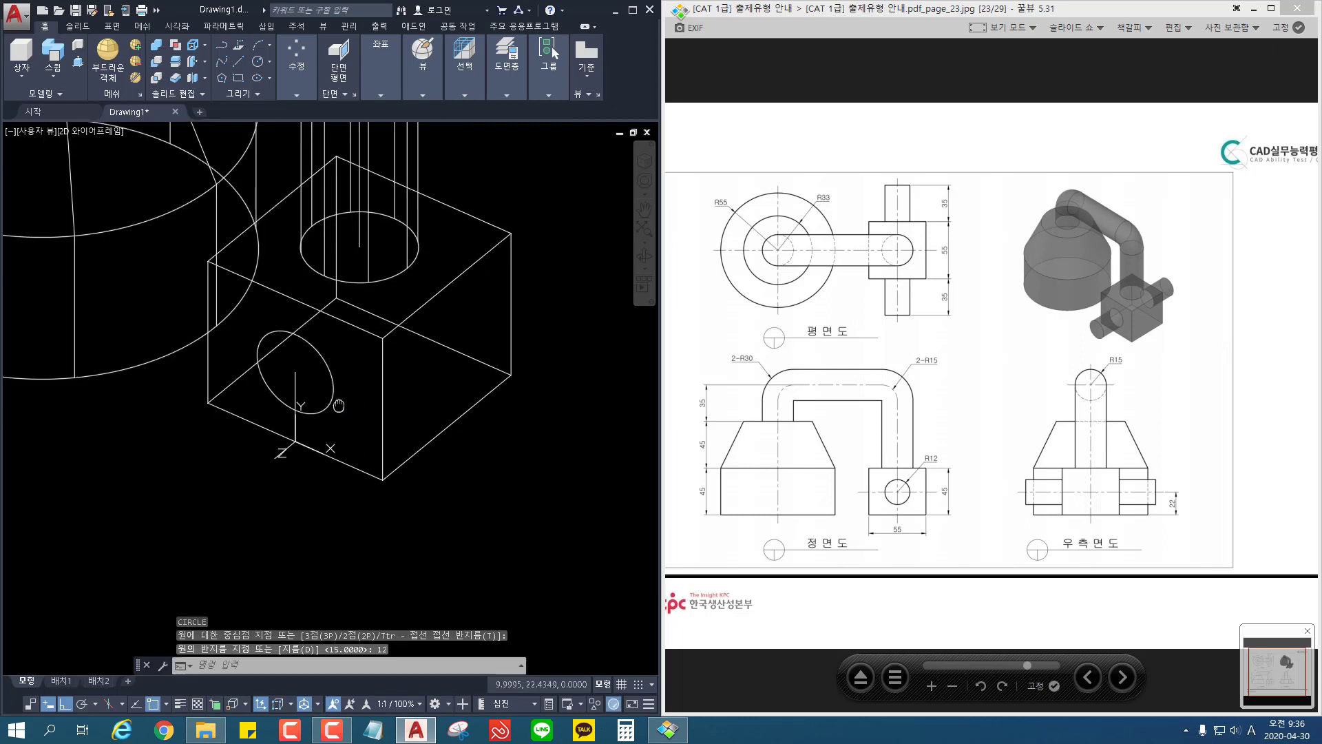
pyautogui.press('Escape')
pyautogui.write('co')
pyautogui.press('Return')
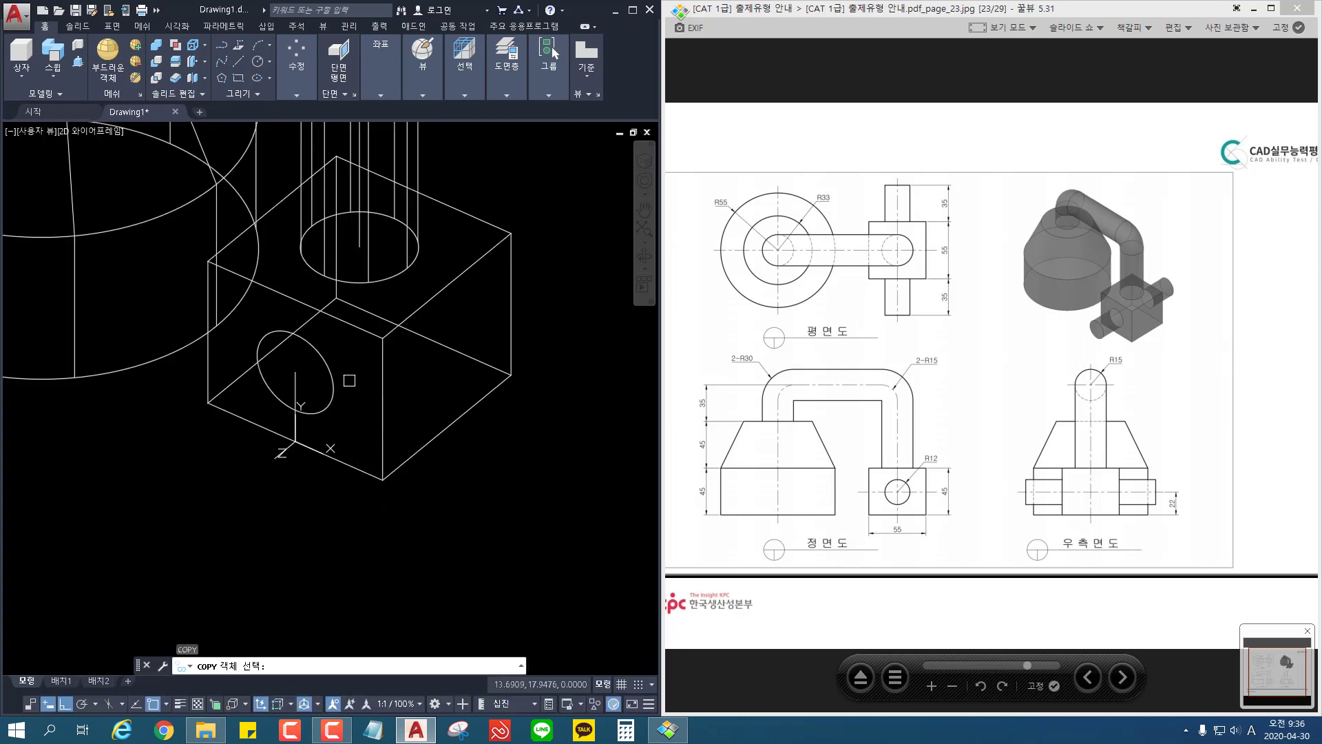
pyautogui.click(325, 379)
pyautogui.press('Return')
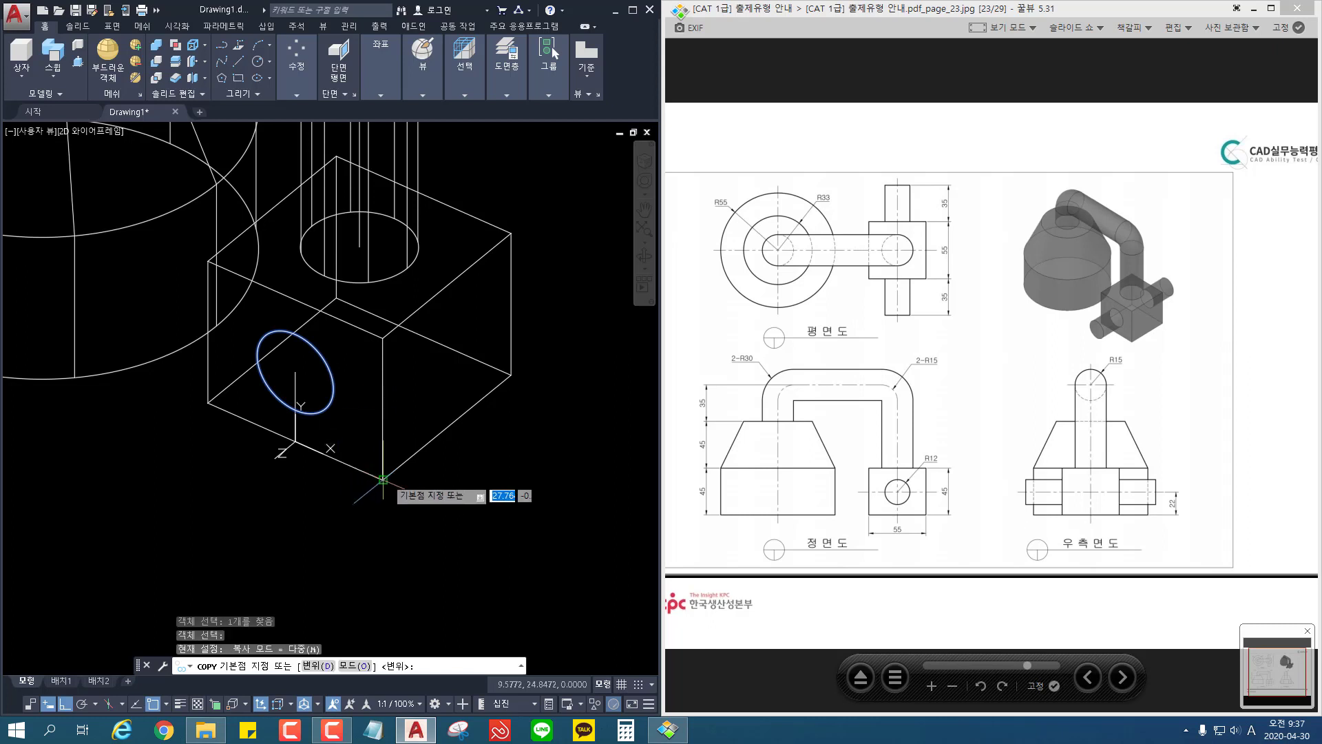
pyautogui.click(382, 480)
pyautogui.click(511, 374)
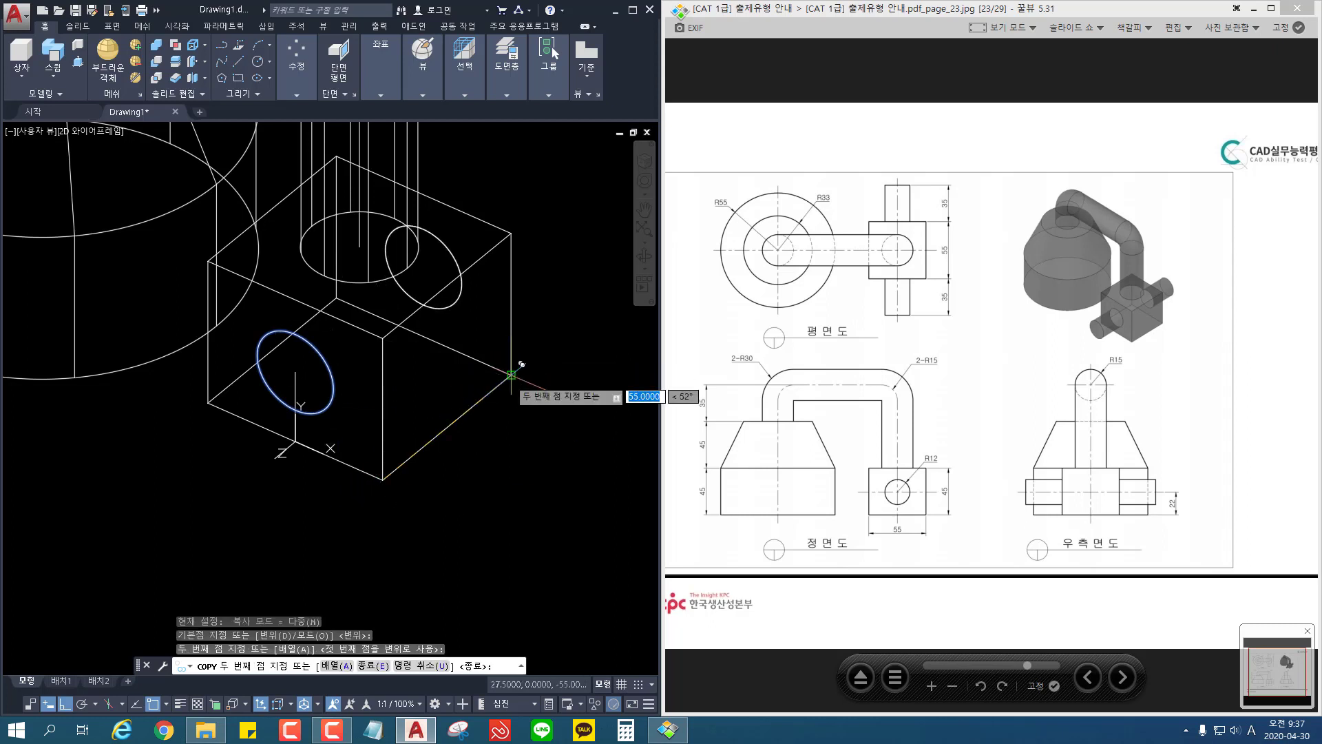
pyautogui.press('Escape')
pyautogui.click(296, 378)
pyautogui.press('Delete')
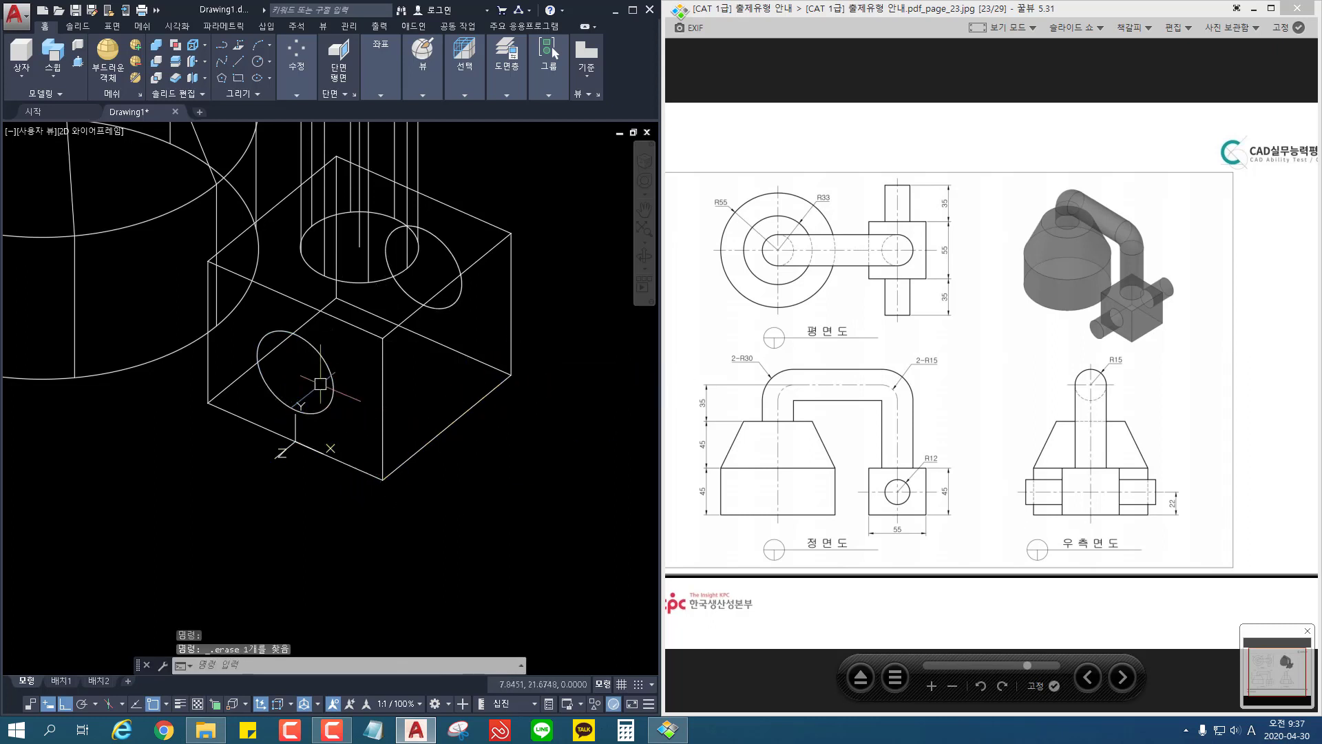
# Step: Extrude the circle on the block's rear face 35 outward from the block
pyautogui.scroll(-2, 323, 386)
pyautogui.moveTo(323, 387); pyautogui.dragTo(348, 434, button='middle')
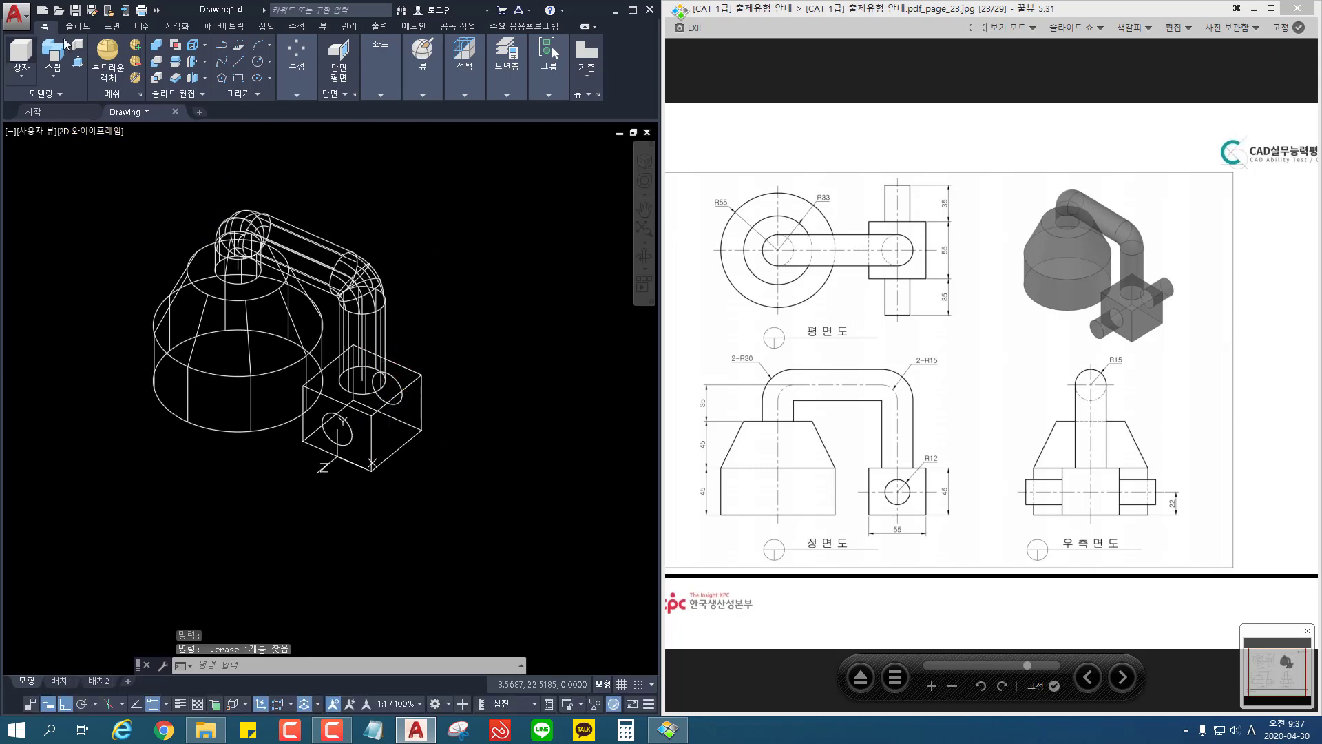
pyautogui.click(54, 75)
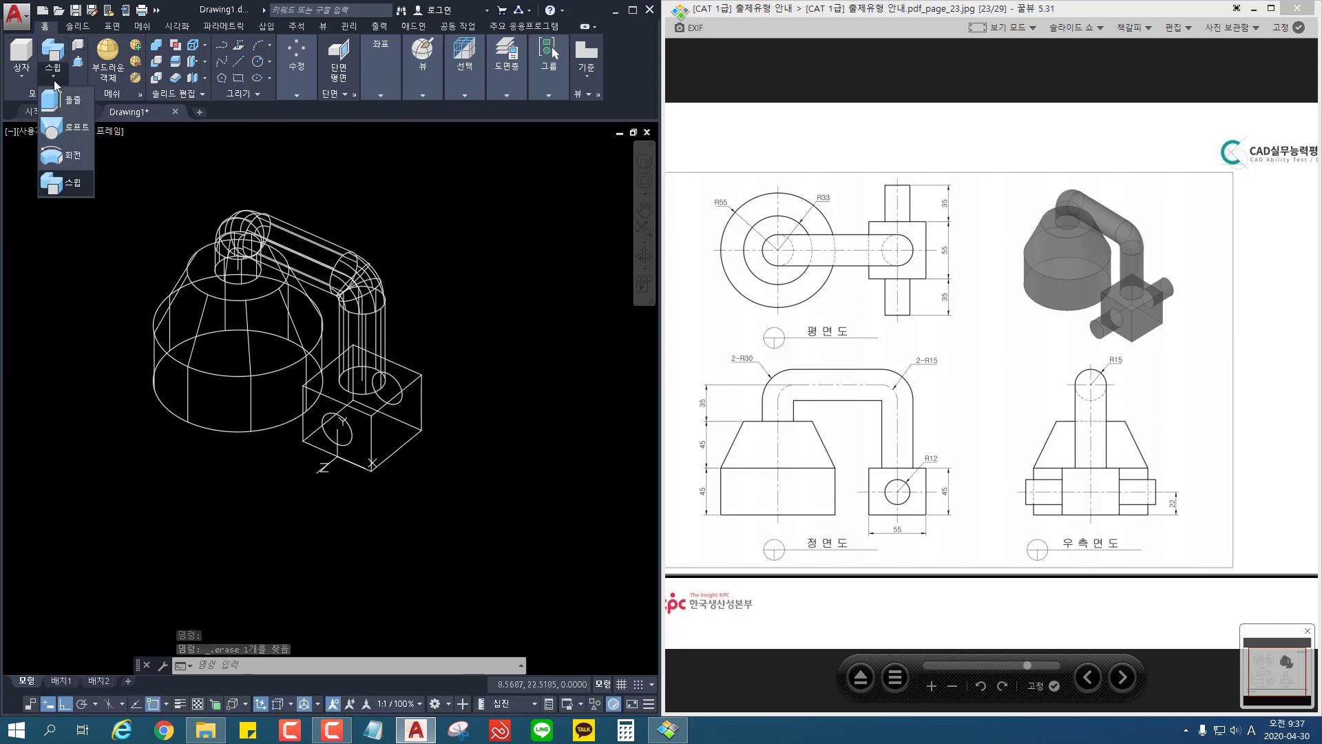
pyautogui.click(69, 103)
pyautogui.scroll(2, 467, 452)
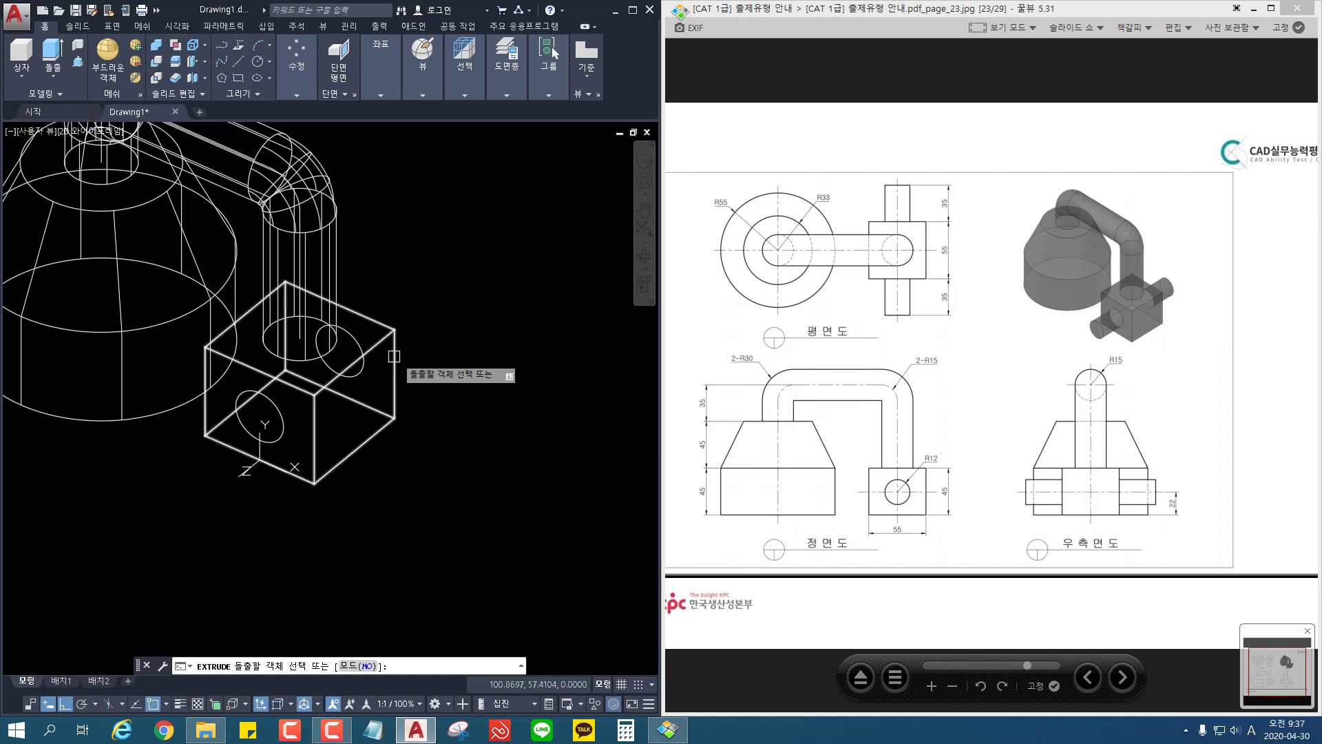
pyautogui.click(355, 341)
pyautogui.press('Return')
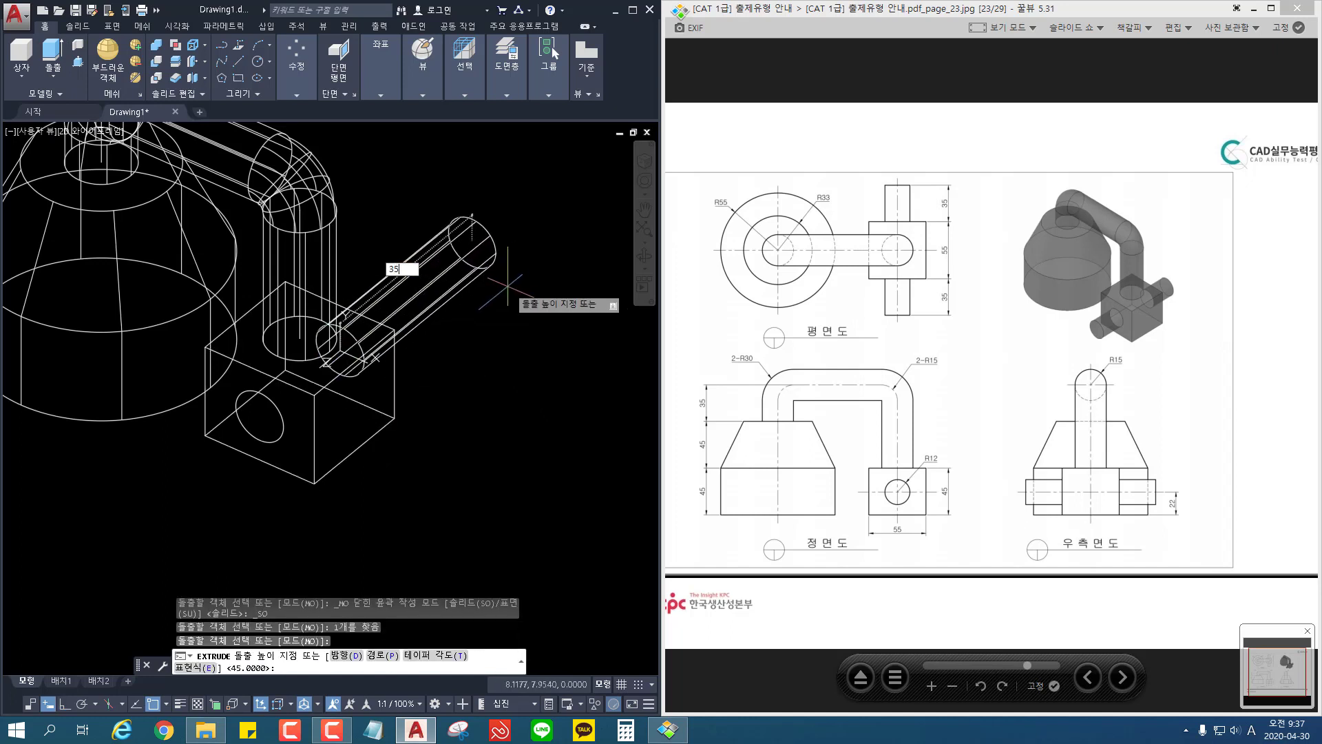
pyautogui.write('35')
pyautogui.press('Return')
pyautogui.press('Return')
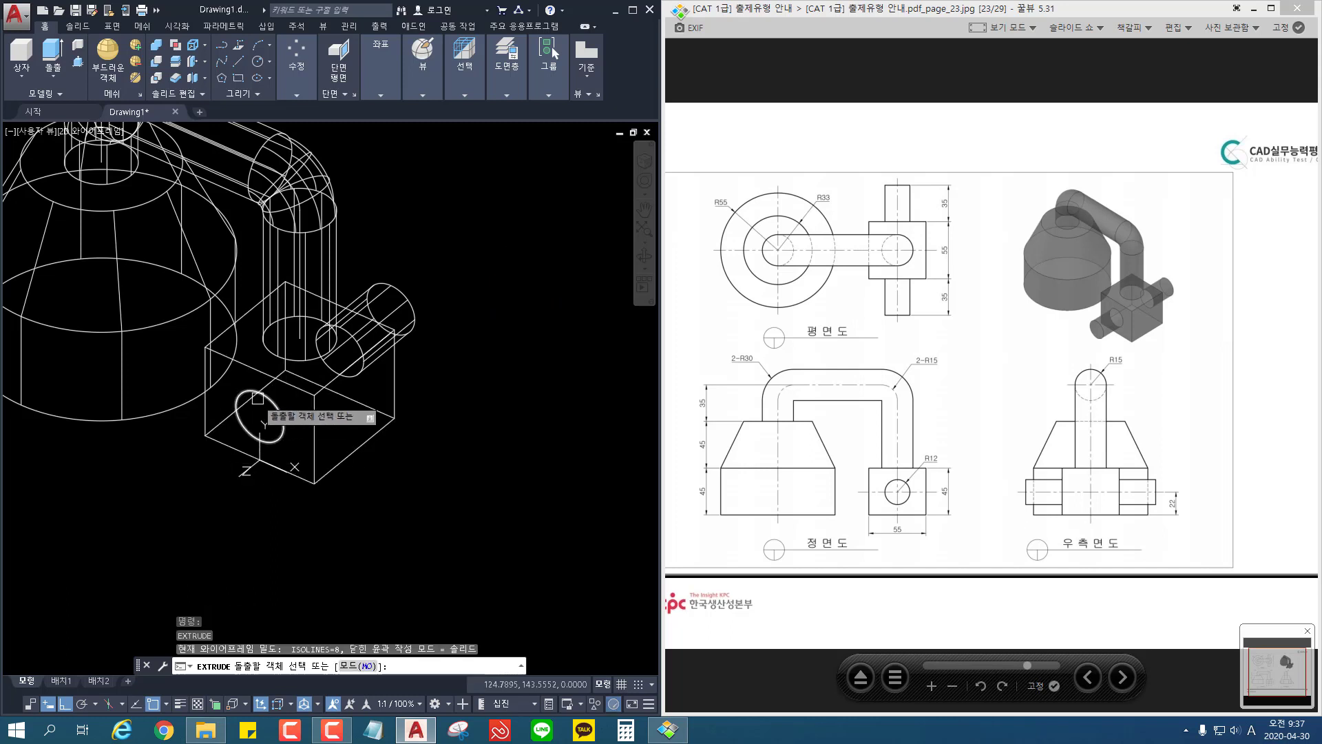
# Step: Extrude the circle on the block's front face 35 outward from the block
pyautogui.click(258, 398)
pyautogui.press('Return')
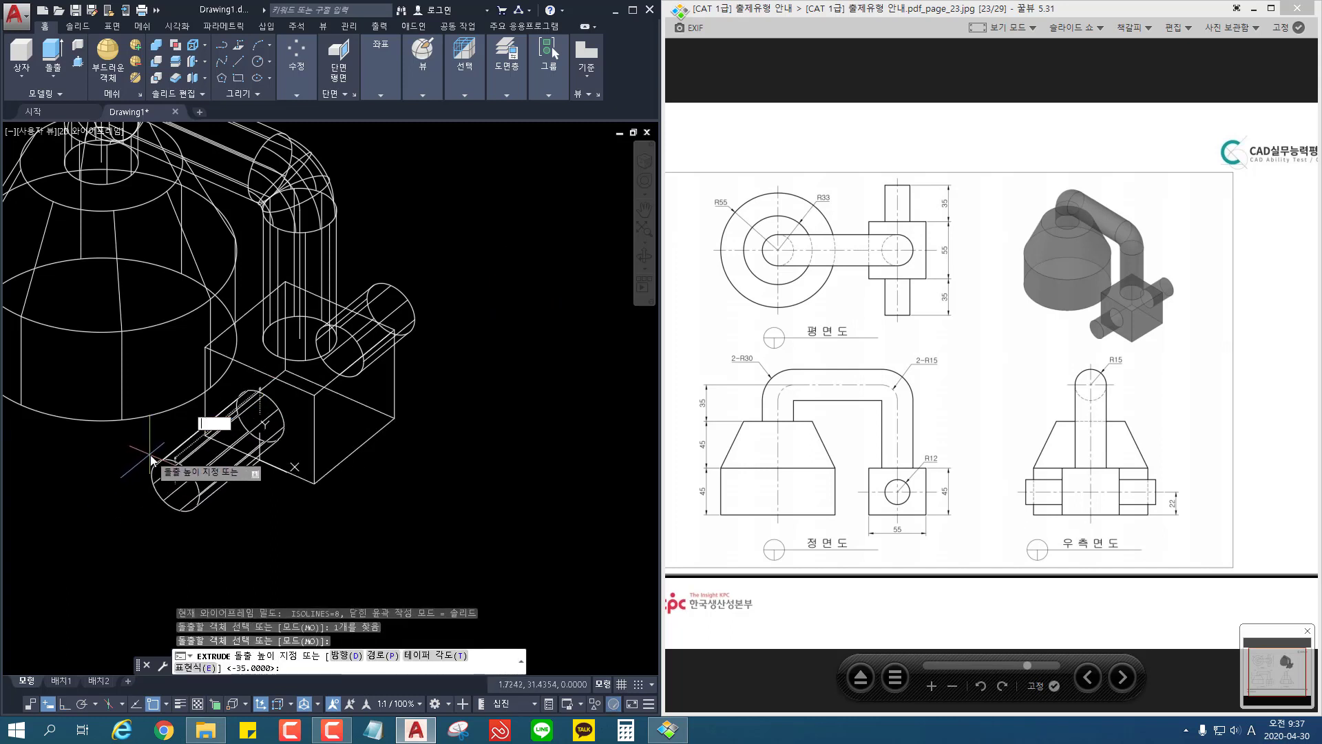
pyautogui.press('Return')
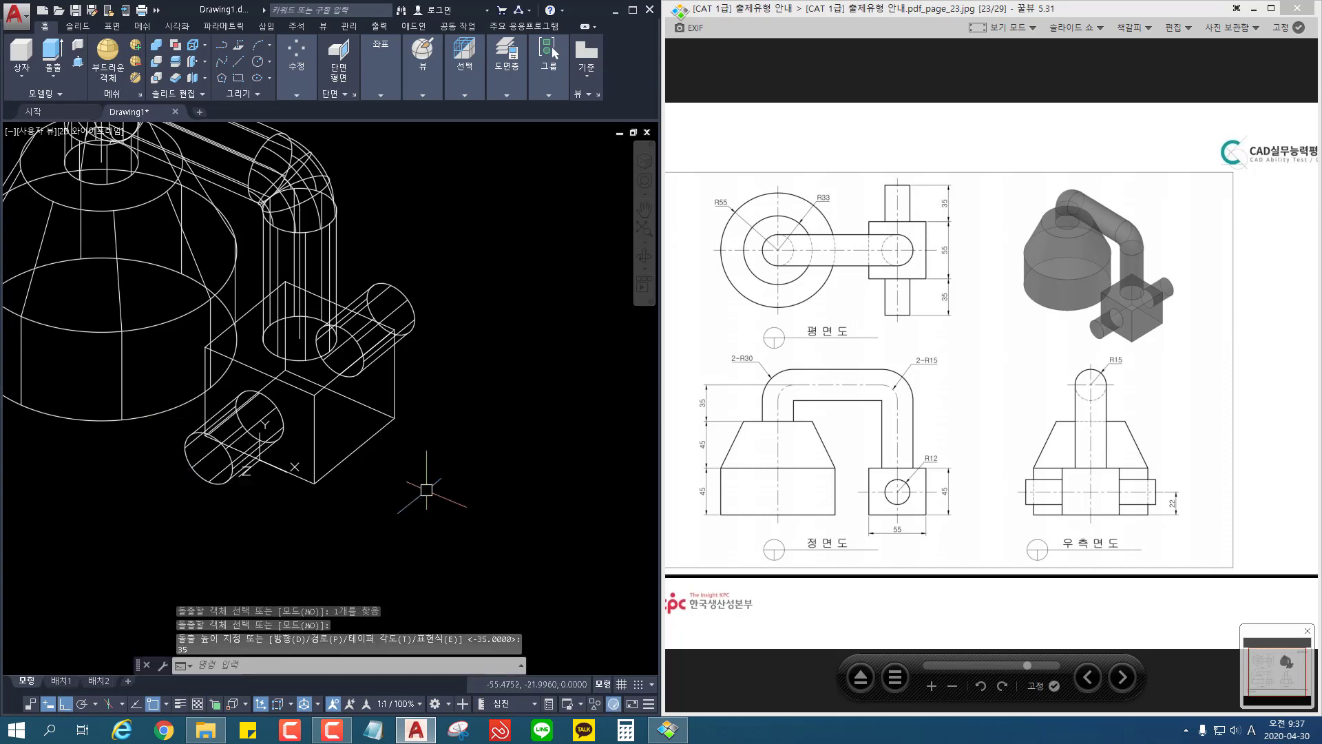
# Step: Union the base, pipe, block and both cylinders into a single solid
pyautogui.scroll(-2, 426, 490)
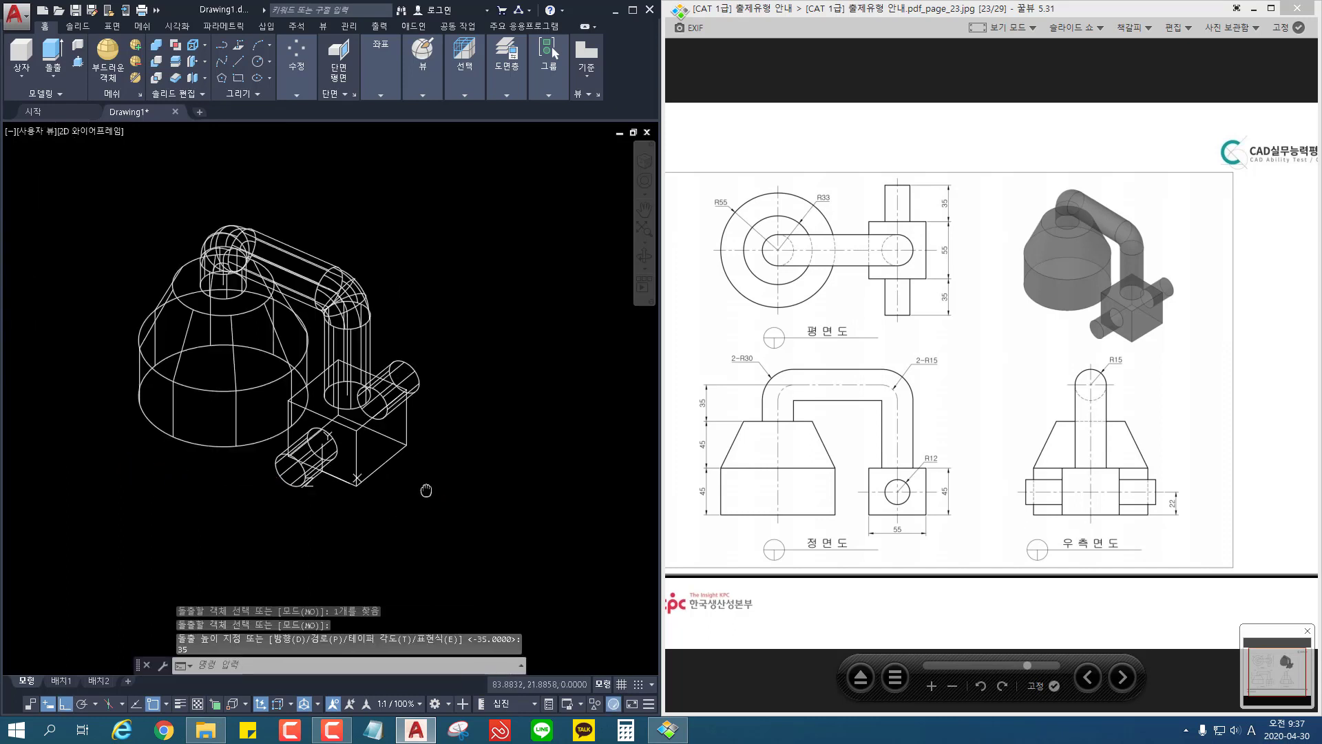
pyautogui.click(157, 61)
pyautogui.click(500, 184)
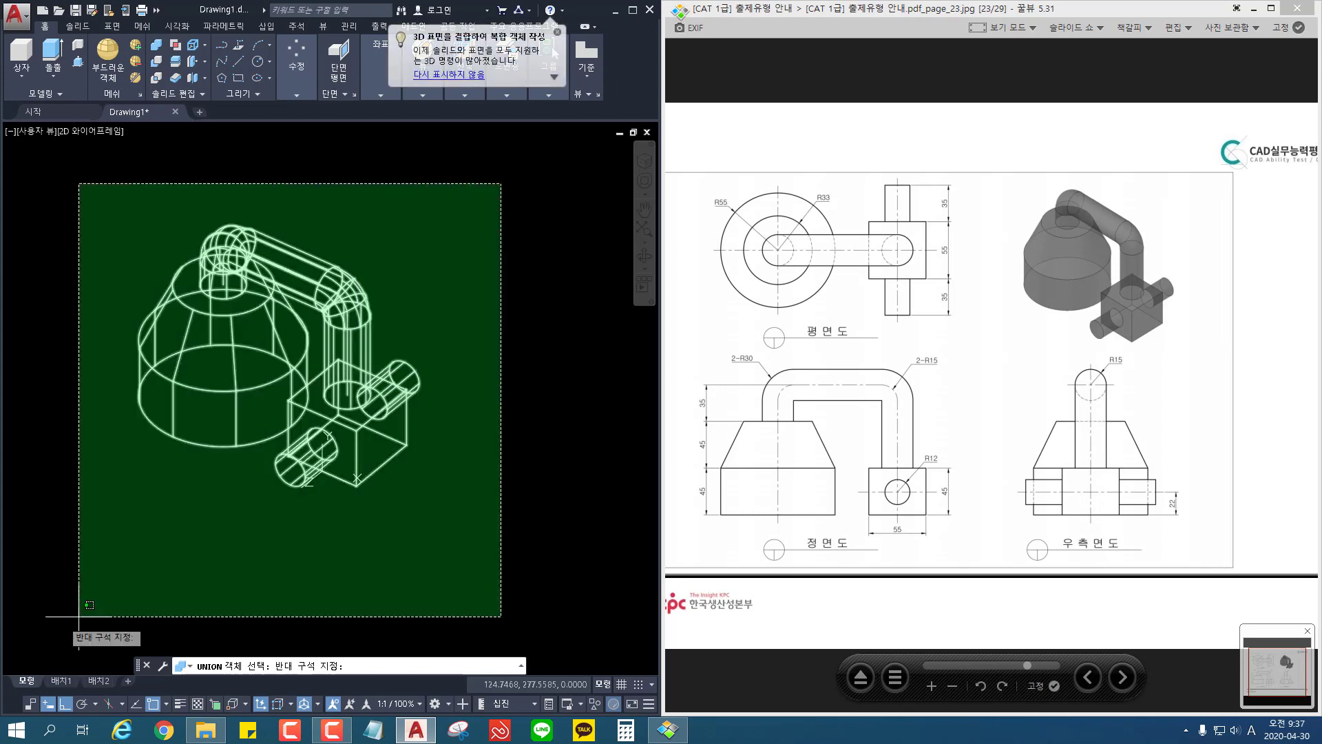
pyautogui.click(43, 626)
pyautogui.press('Return')
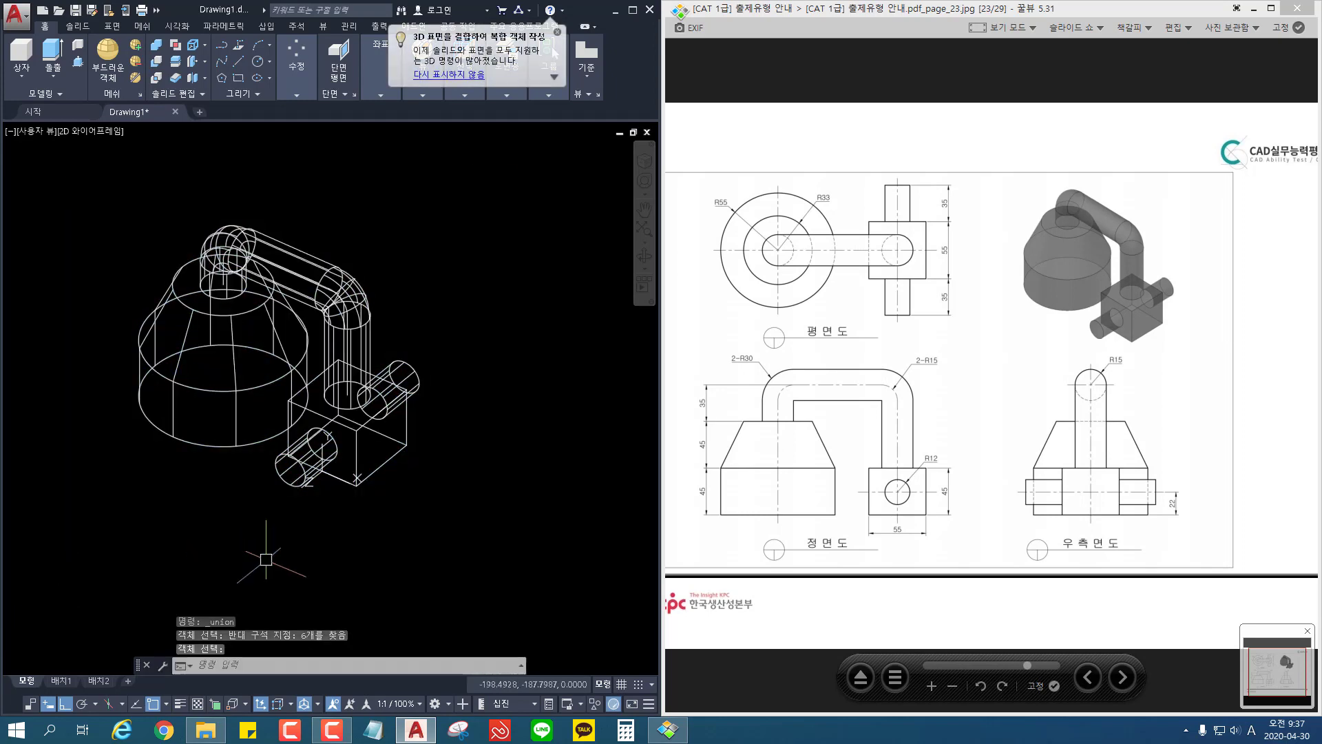
# Step: Show the model in the X-ray visual style and inspect it from different angles
pyautogui.keyDown('shift'); pyautogui.moveTo(338, 558); pyautogui.dragTo(322, 522, button='middle'); pyautogui.keyUp('shift')
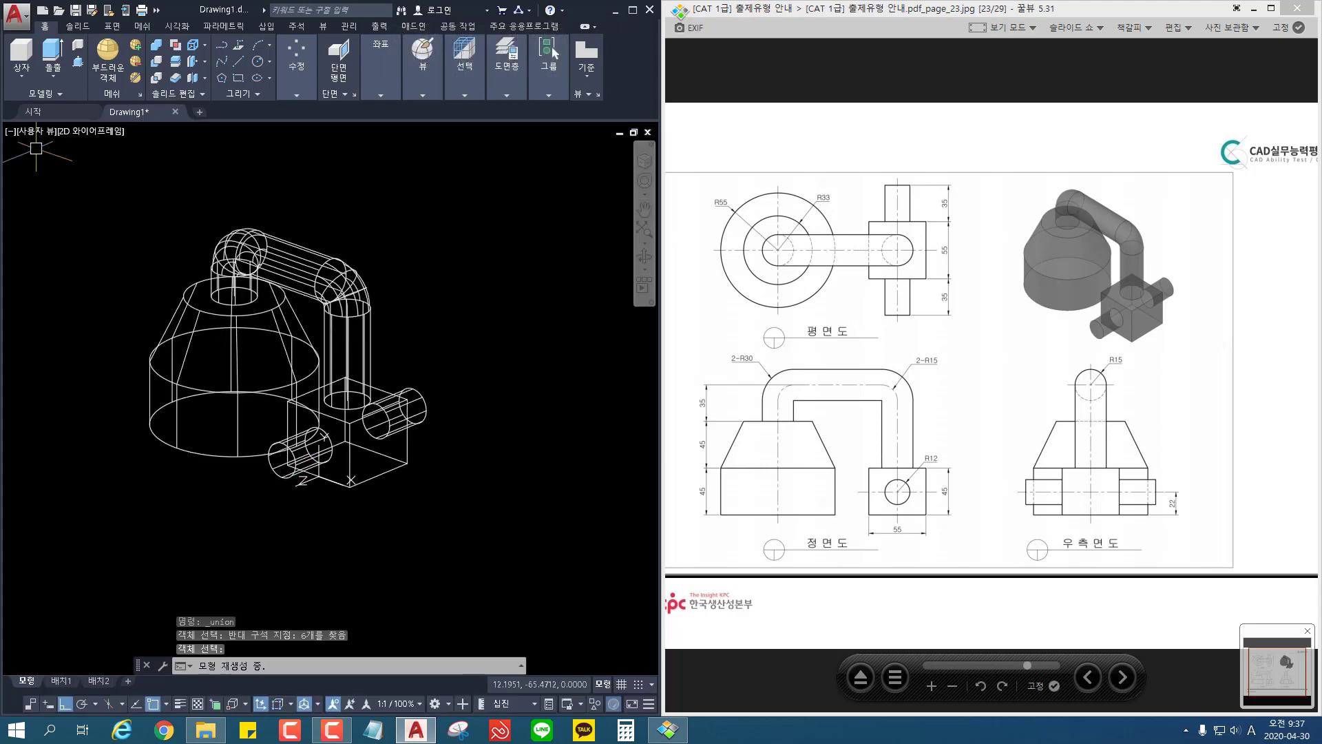
pyautogui.click(101, 136)
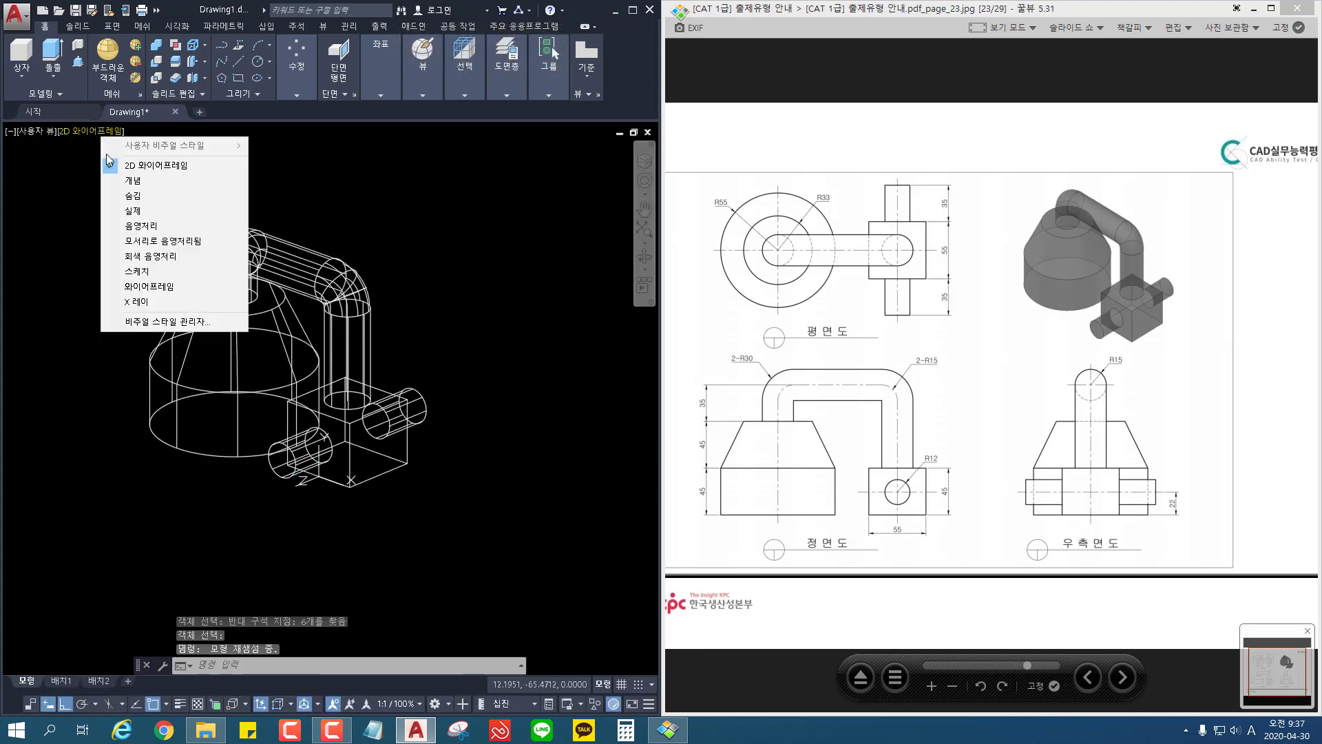
pyautogui.click(335, 406)
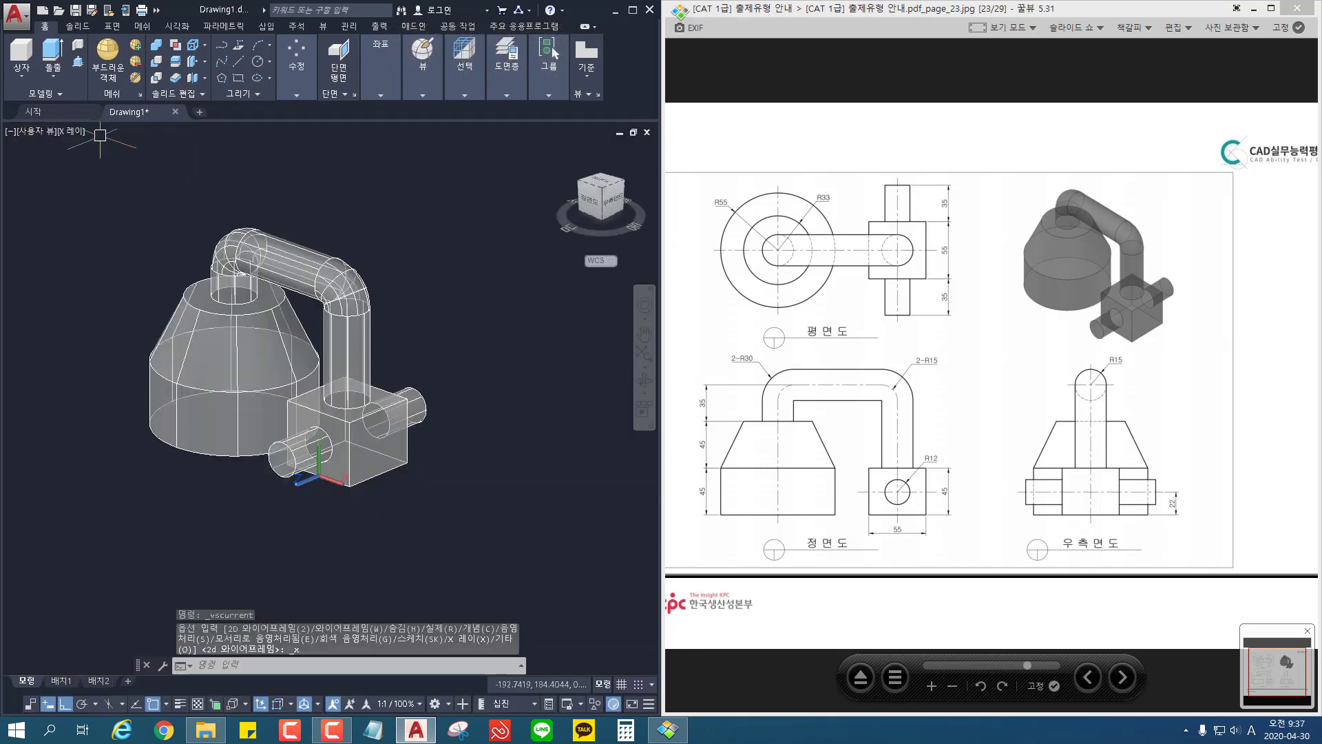
pyautogui.keyDown('shift'); pyautogui.moveTo(424, 508); pyautogui.dragTo(198, 523, button='middle'); pyautogui.keyUp('shift')
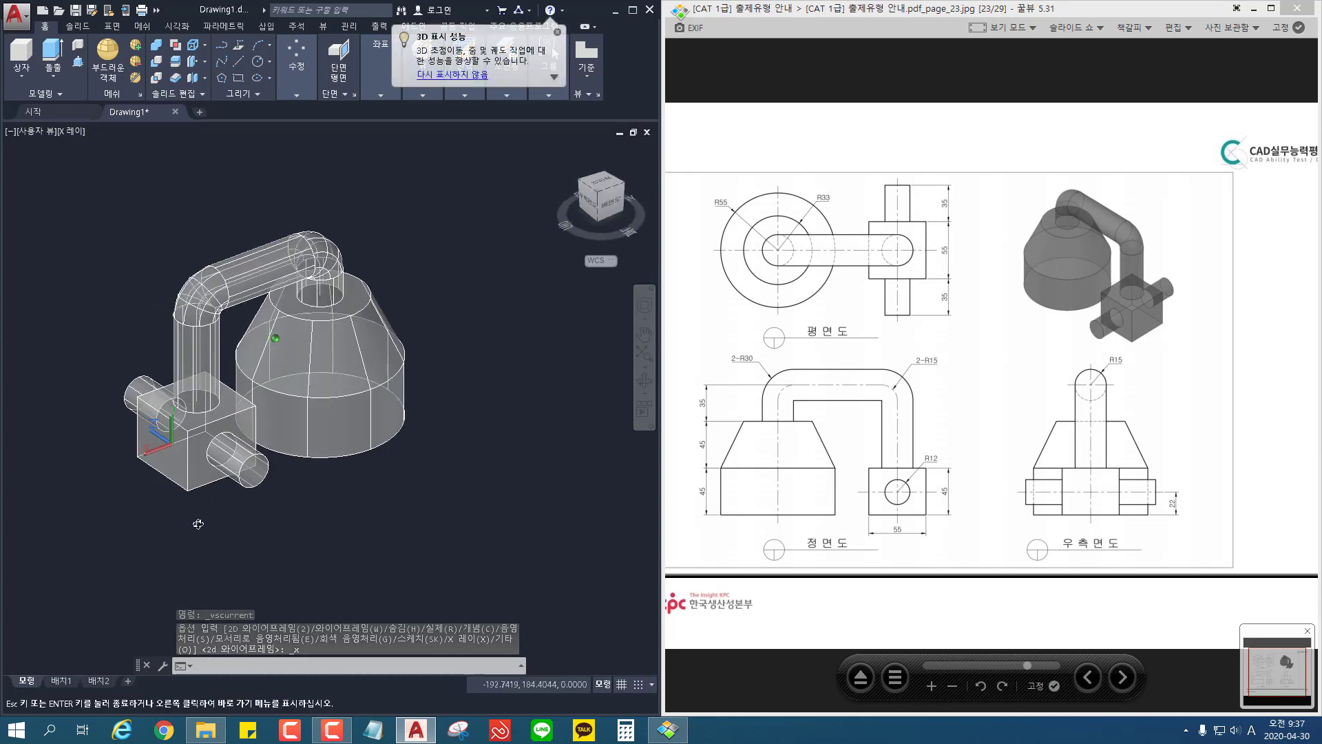
# Step: Switch the visual style to Realistic and turn the model back to the original viewing side
pyautogui.click(51, 77)
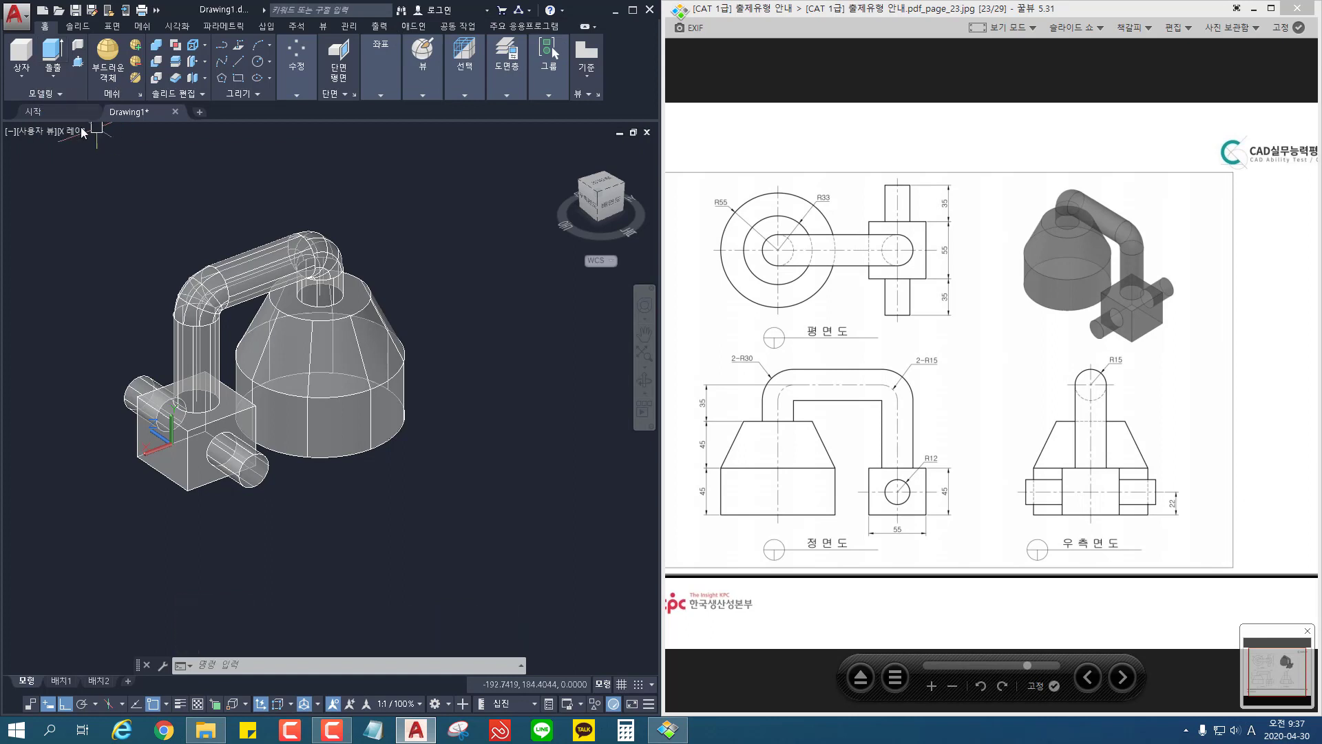
pyautogui.click(64, 132)
pyautogui.click(104, 218)
pyautogui.keyDown('shift'); pyautogui.moveTo(338, 533); pyautogui.dragTo(568, 523, button='middle'); pyautogui.keyUp('shift')
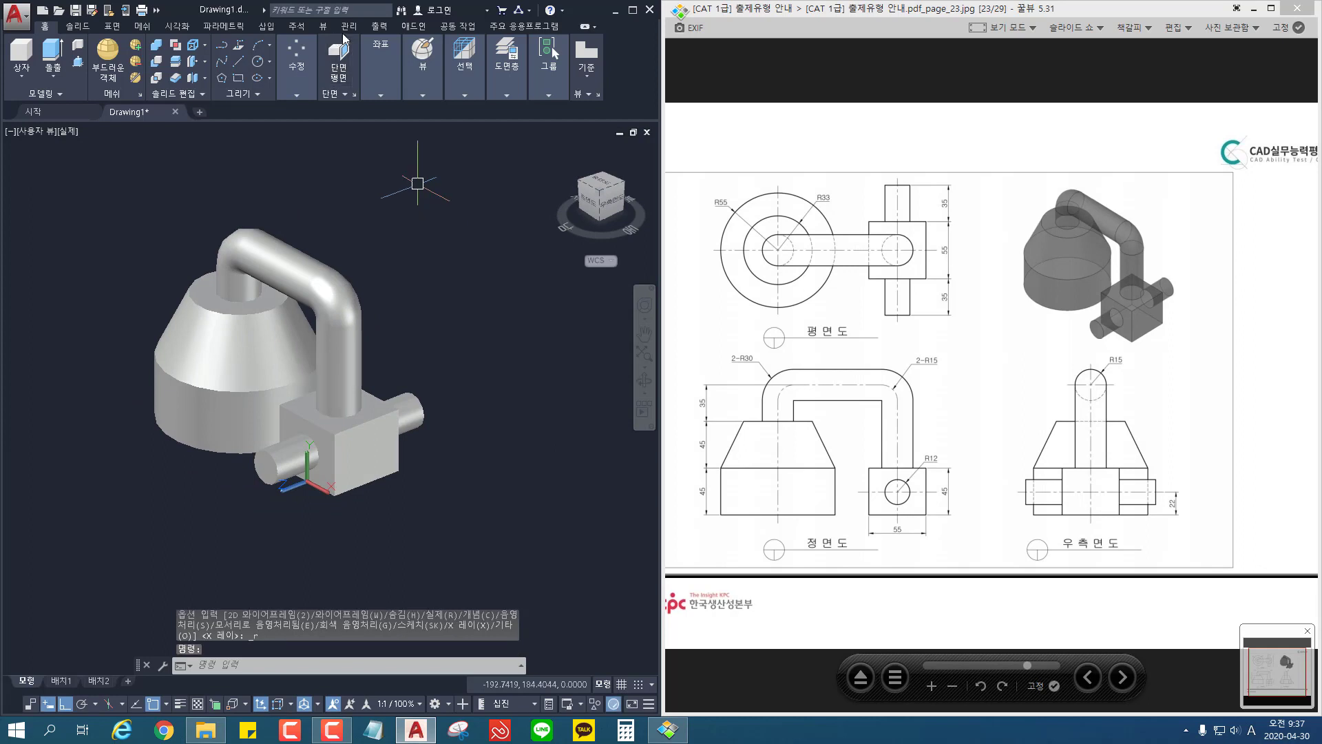
# Step: Restore the World UCS
pyautogui.moveTo(382, 58)
pyautogui.moveTo(423, 65)
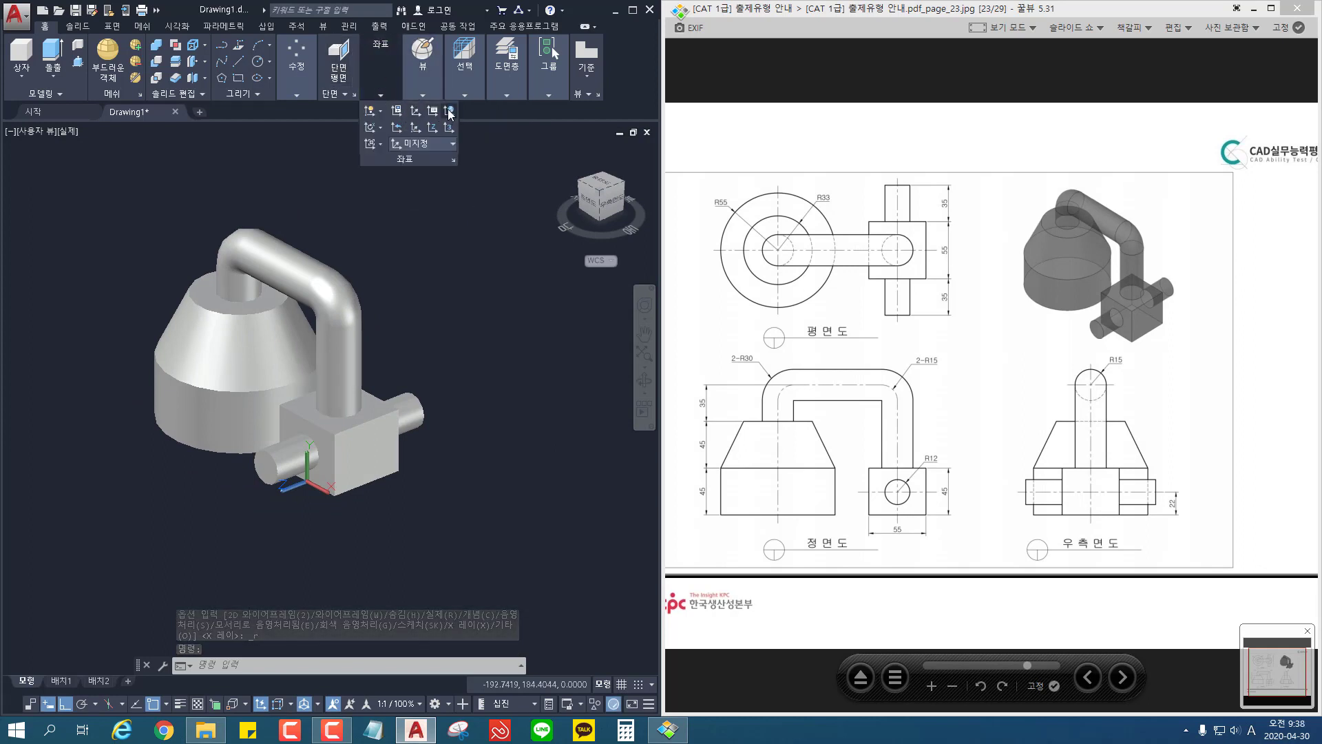
pyautogui.click(449, 110)
pyautogui.moveTo(443, 529); pyautogui.dragTo(373, 537, button='middle')
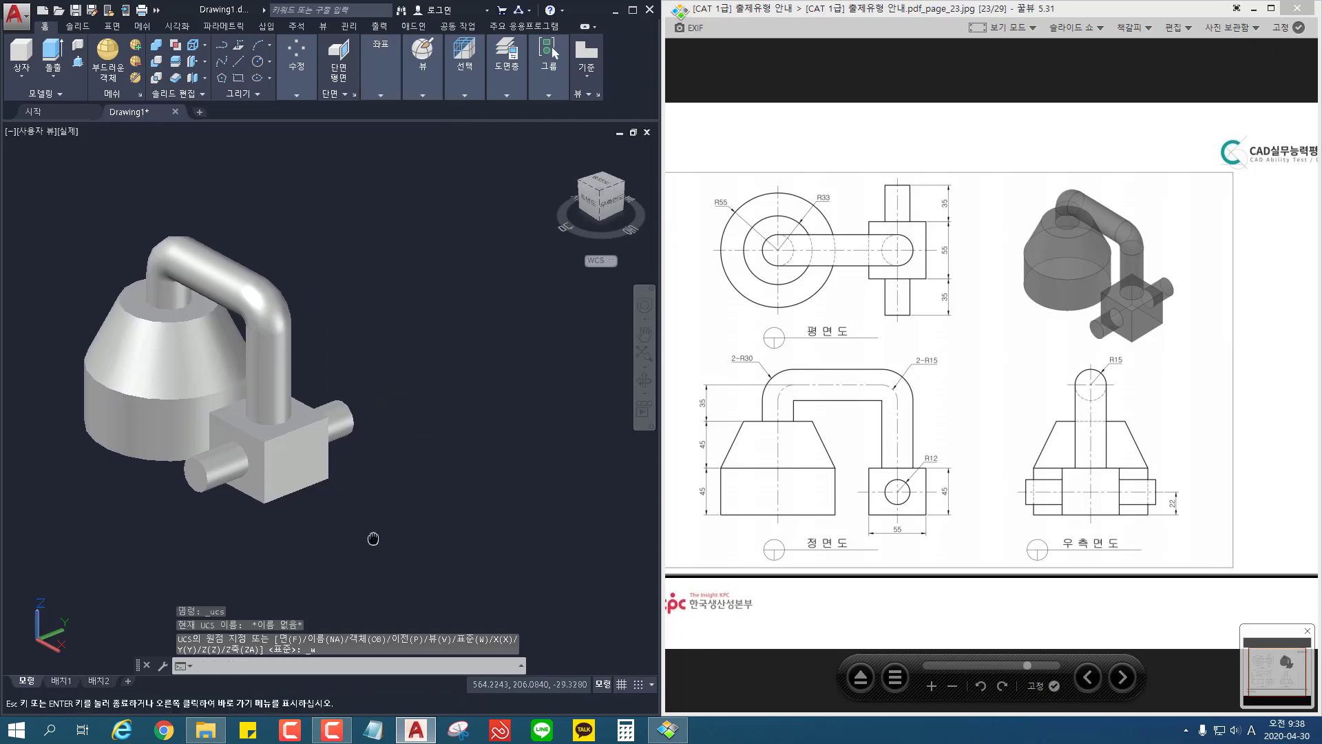
# Step: Advance the image viewer to the SLICE exercise on page 24, keep it beside the model and enlarge it to 110%
pyautogui.click(1122, 678)
pyautogui.doubleClick(968, 432)
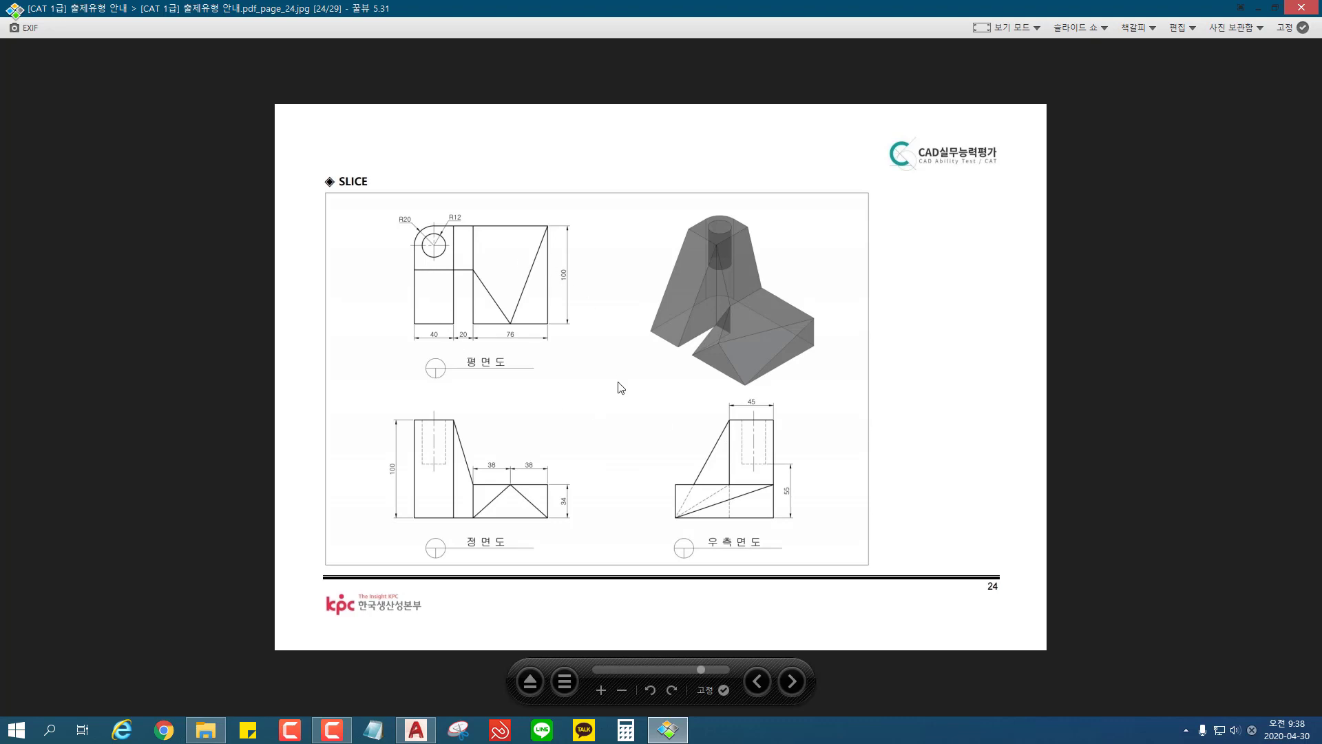
pyautogui.click(1276, 9)
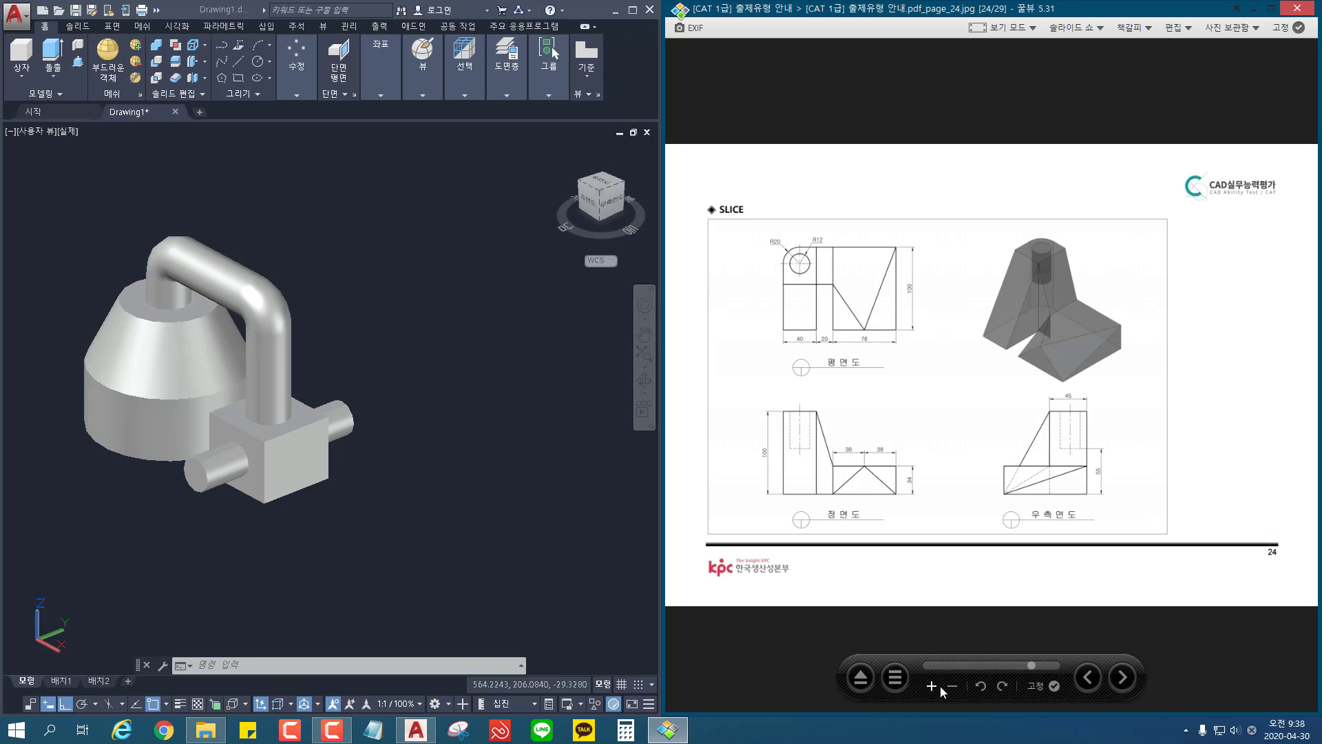
pyautogui.click(933, 685)
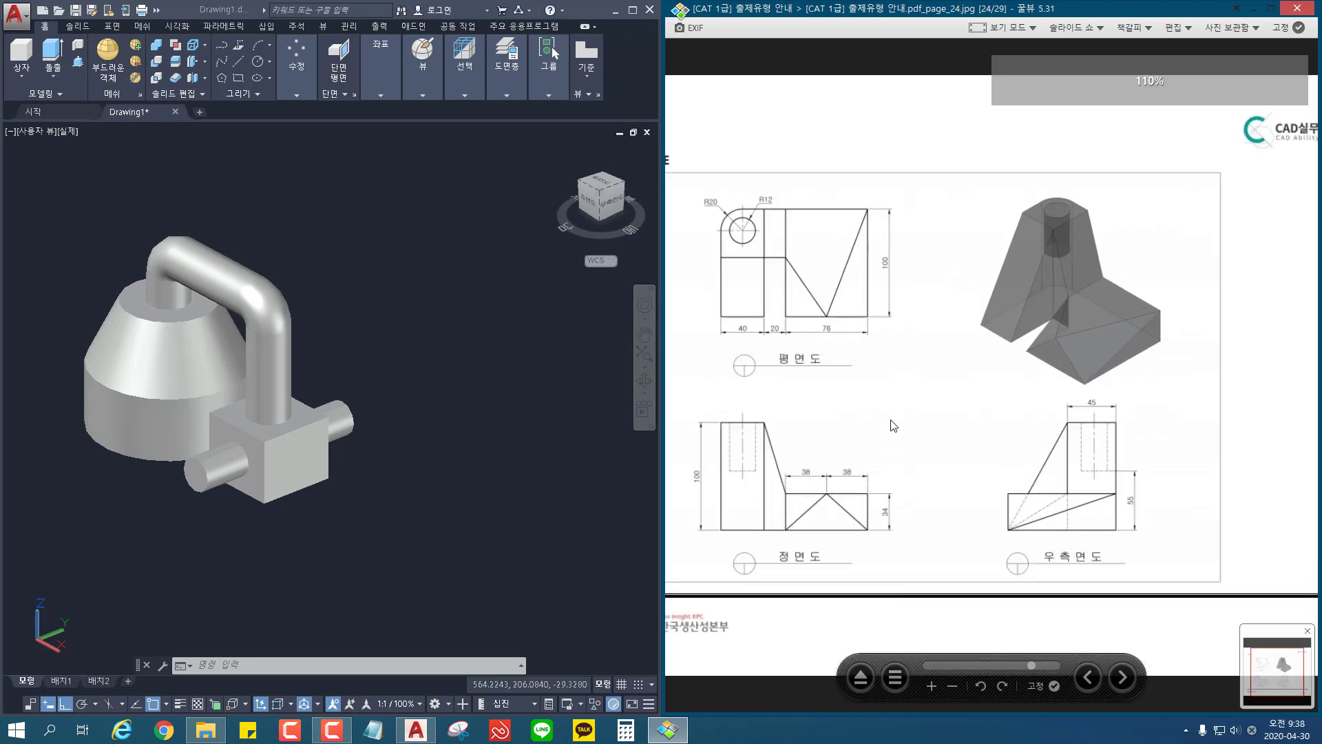
# Step: Set the viewport to the Top view in 2D Wireframe style, showing empty space beside the finished model
pyautogui.moveTo(890, 420); pyautogui.dragTo(932, 426)
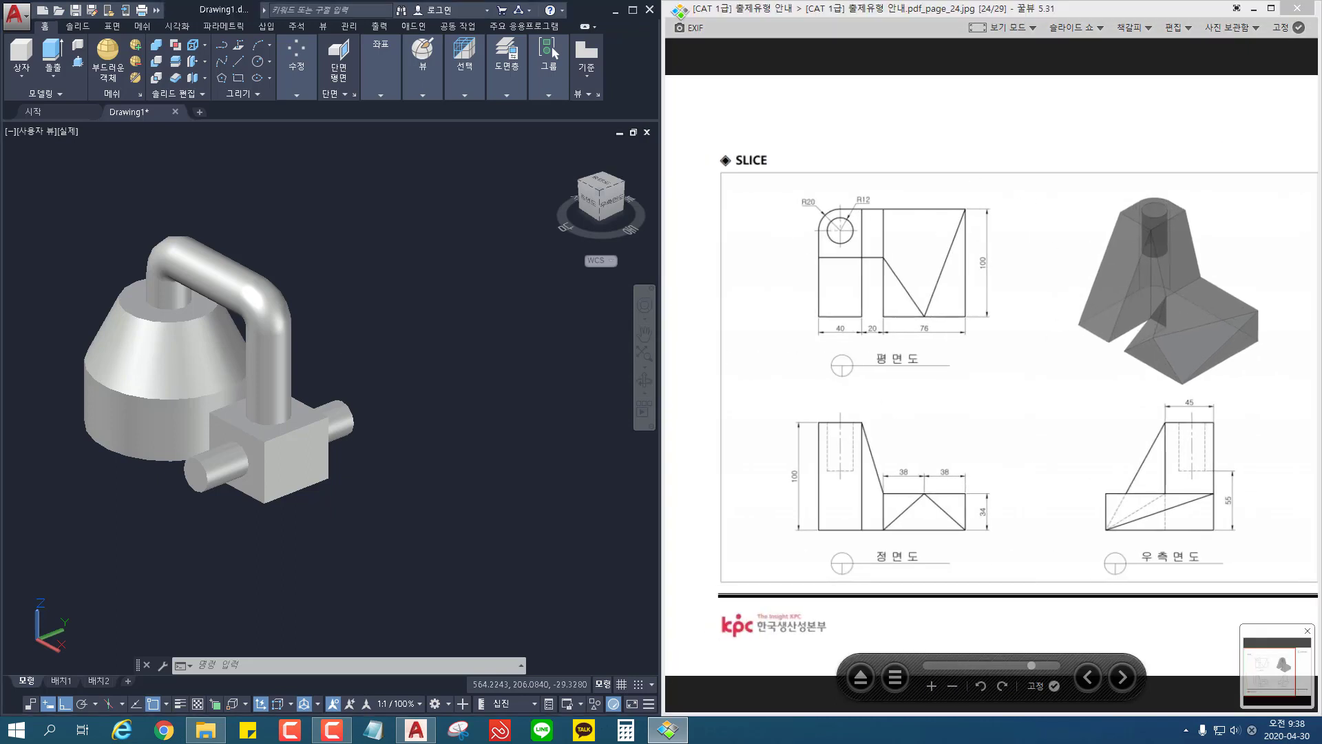
pyautogui.moveTo(473, 441); pyautogui.dragTo(342, 441, button='middle')
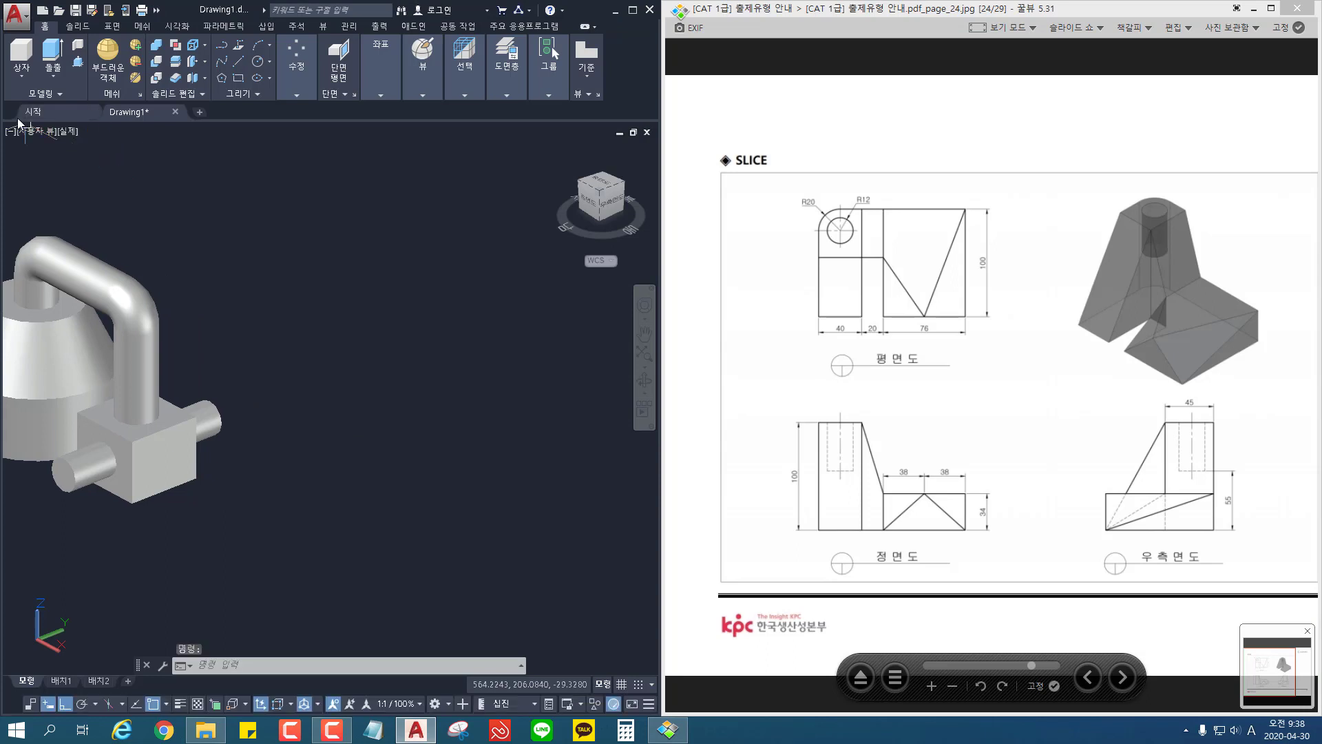
pyautogui.click(31, 132)
pyautogui.click(75, 170)
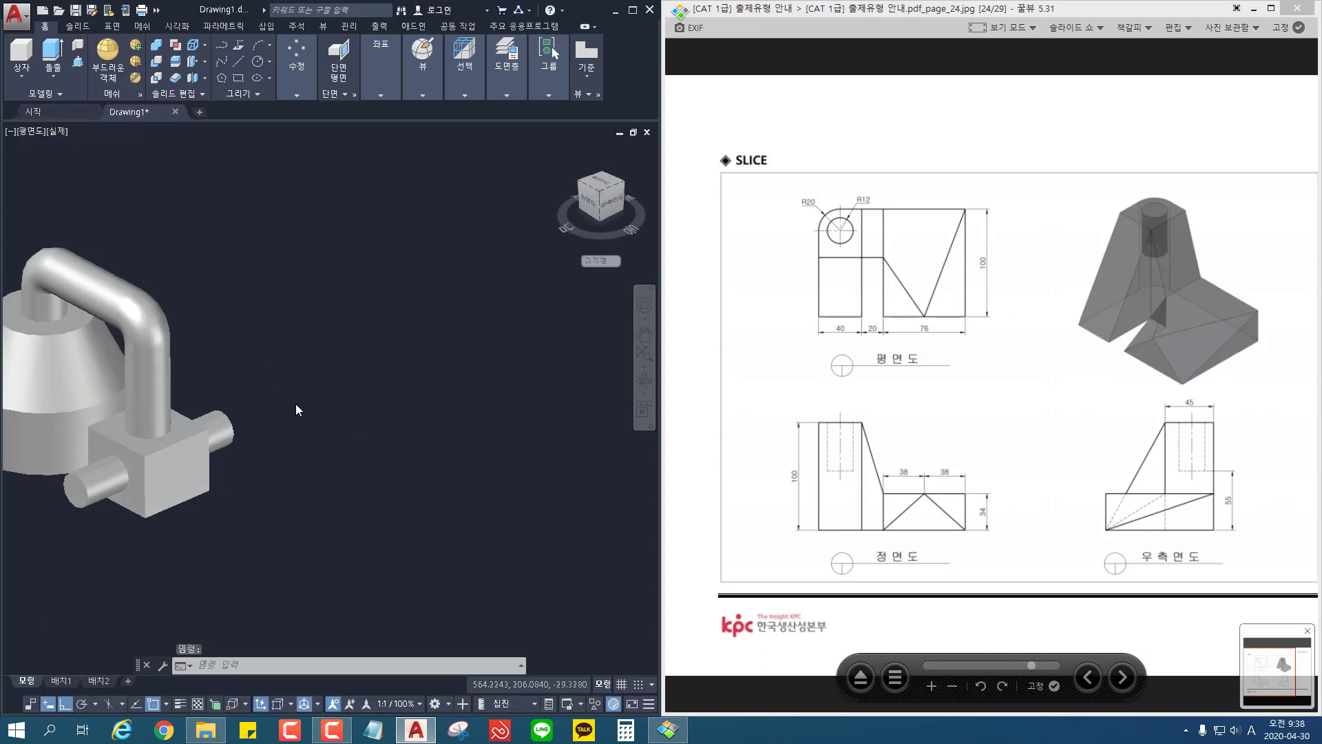
pyautogui.moveTo(415, 474); pyautogui.dragTo(25, 476, button='middle')
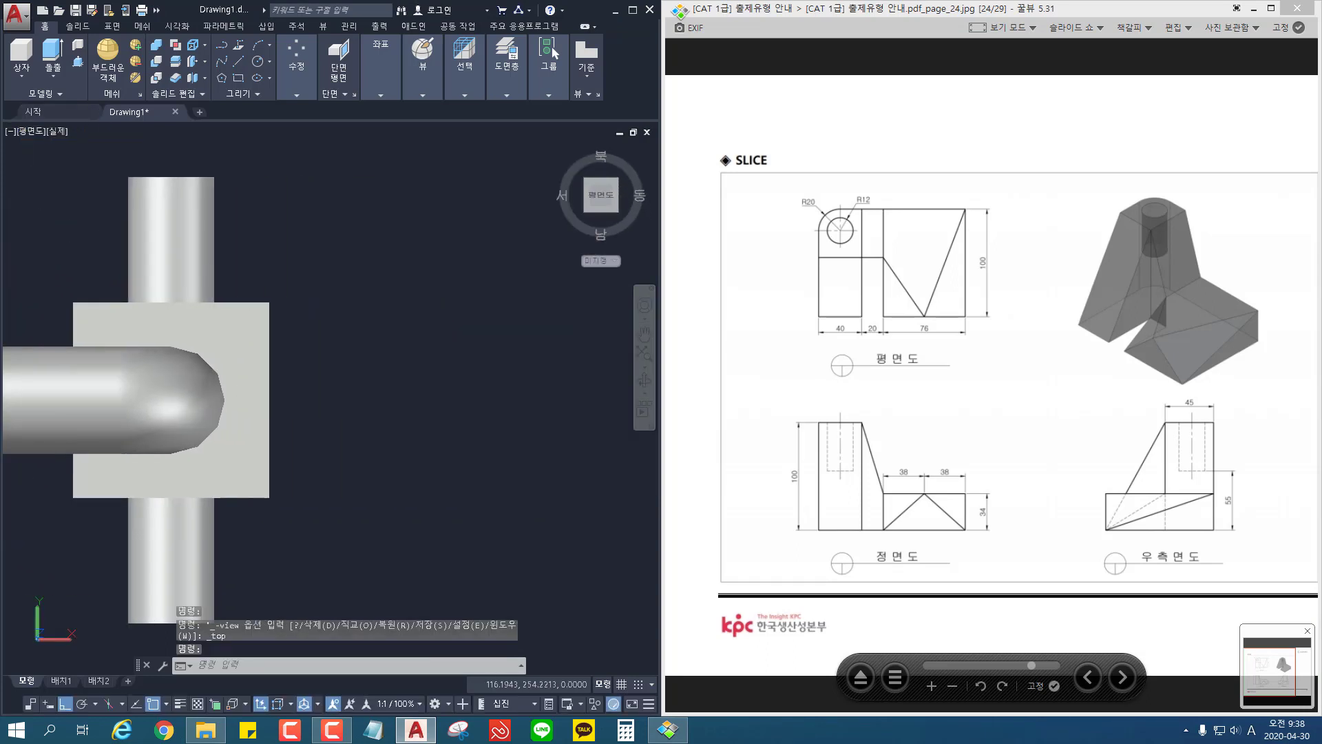
pyautogui.scroll(5, 343, 422)
pyautogui.middleClick(350, 419)
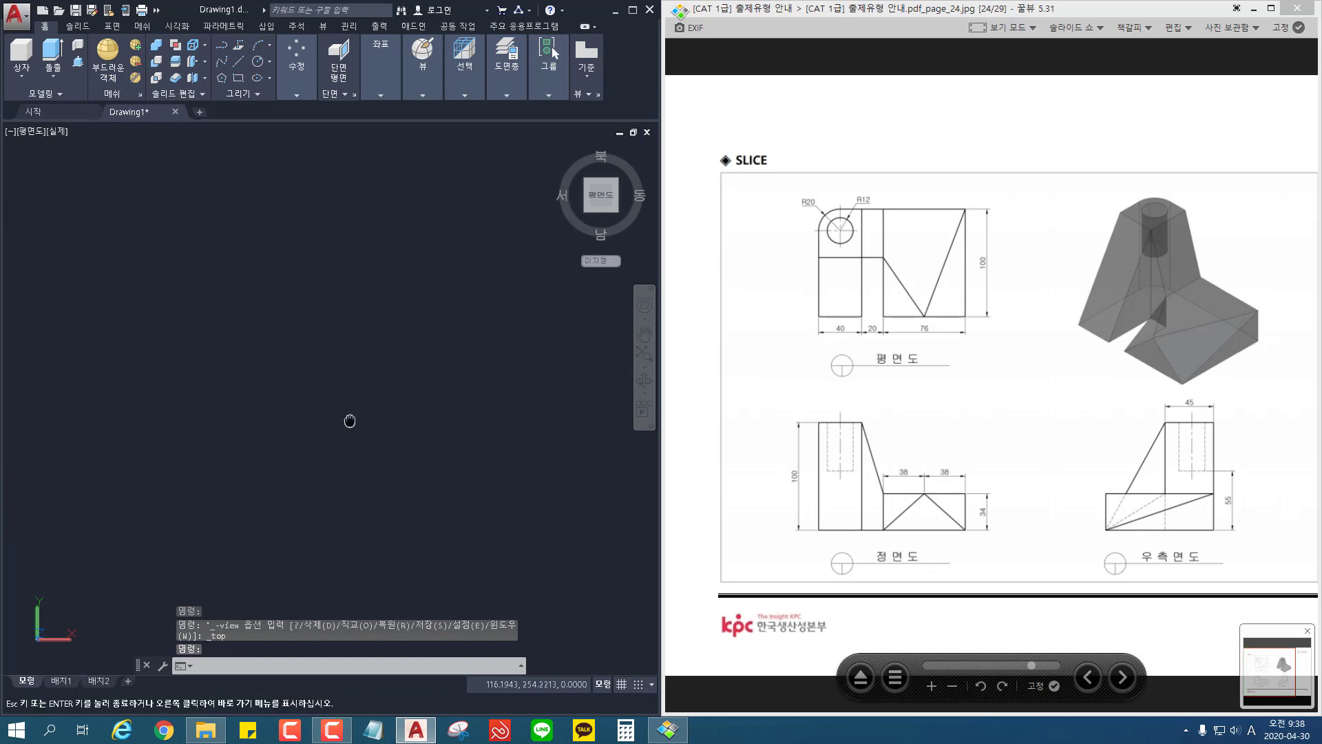
pyautogui.click(55, 131)
pyautogui.click(132, 166)
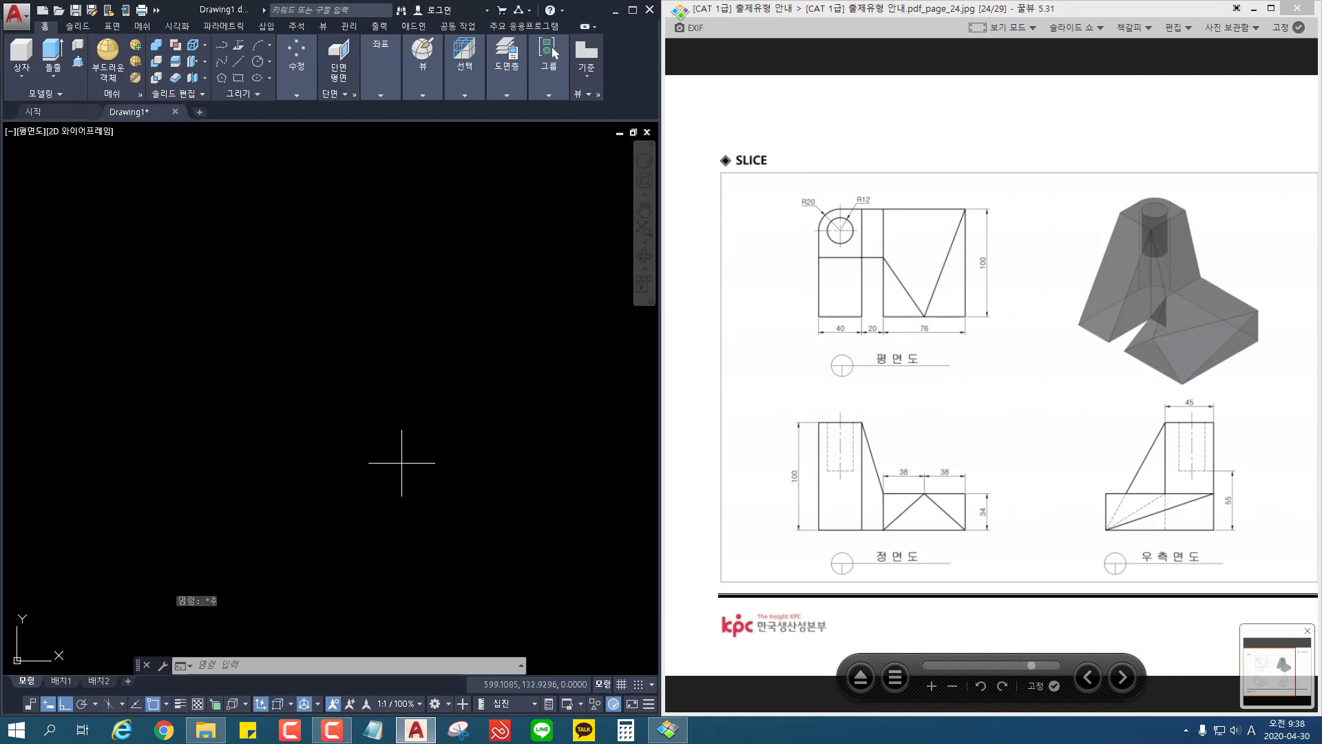
# Step: Draw a rectangle 136 wide and 100 high in the empty area as the plan outline
pyautogui.write('rec')
pyautogui.press('space')
pyautogui.click(224, 455)
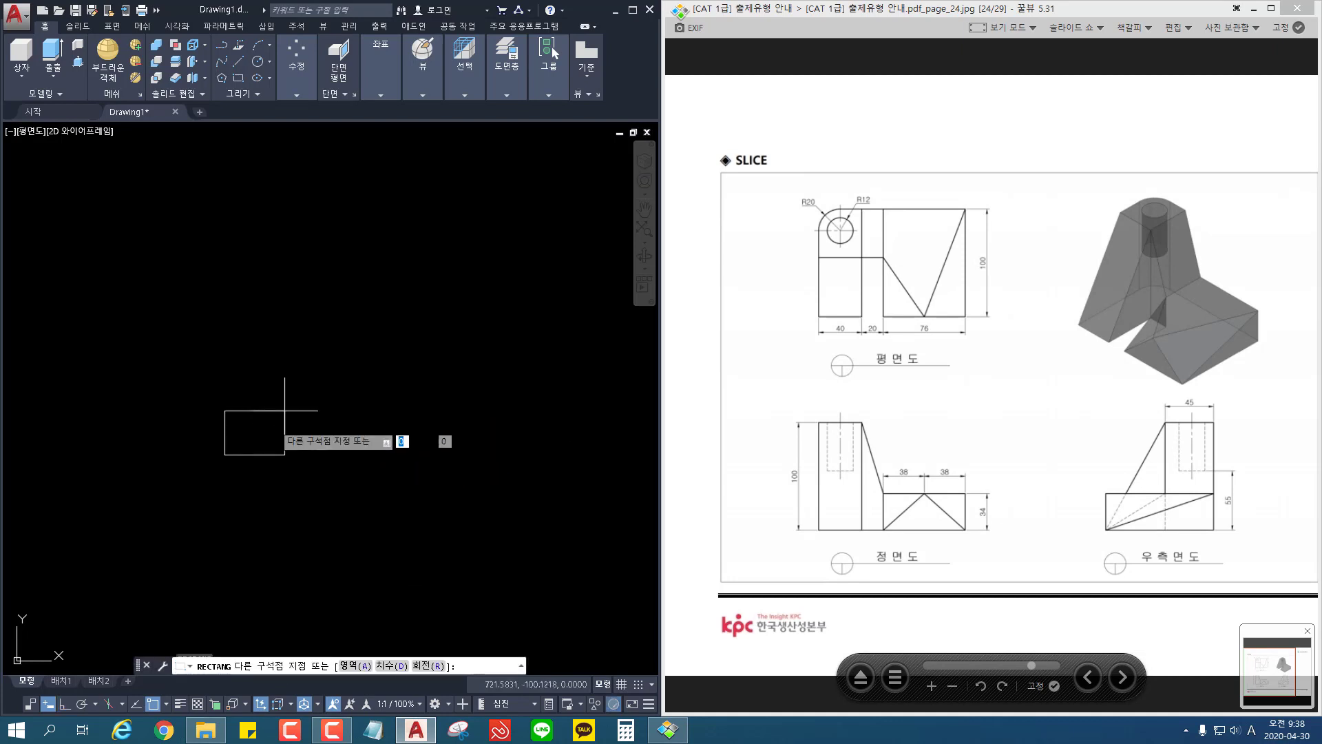
pyautogui.write('@')
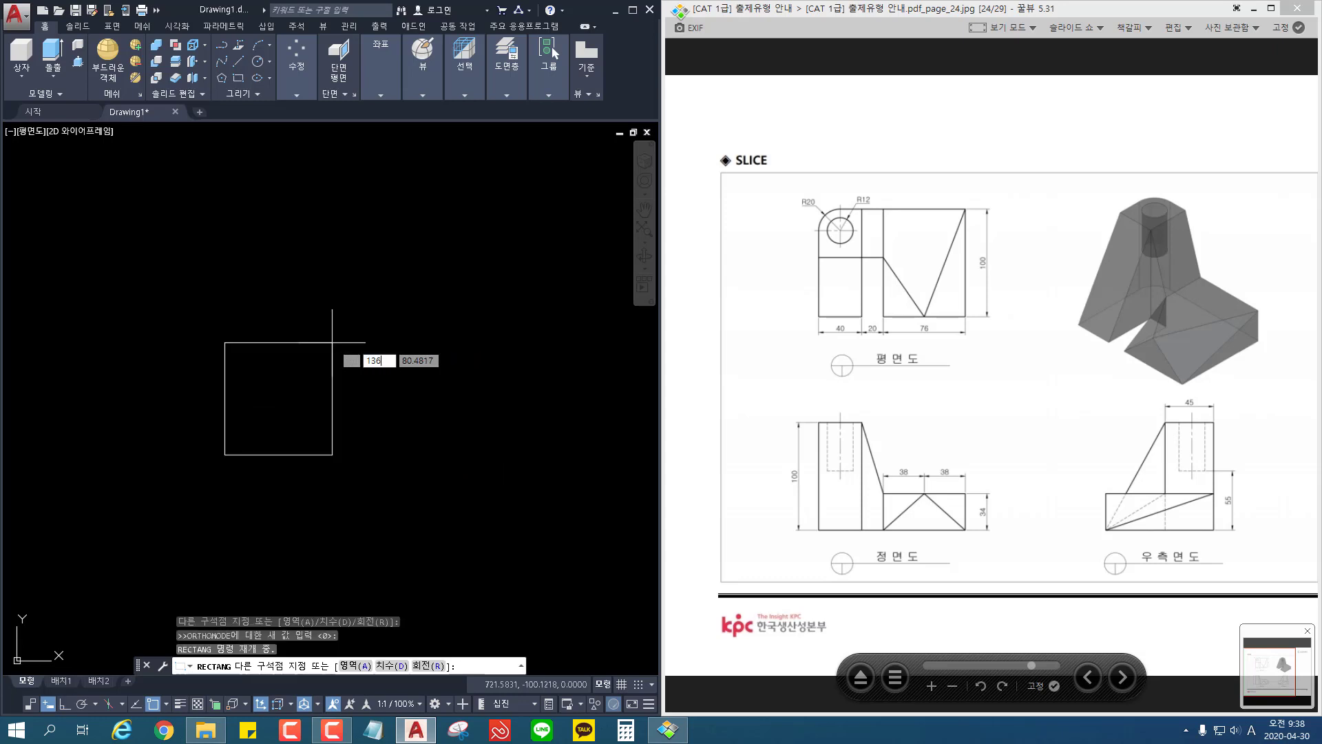
pyautogui.write('136')
pyautogui.press('Tab')
pyautogui.write('1')
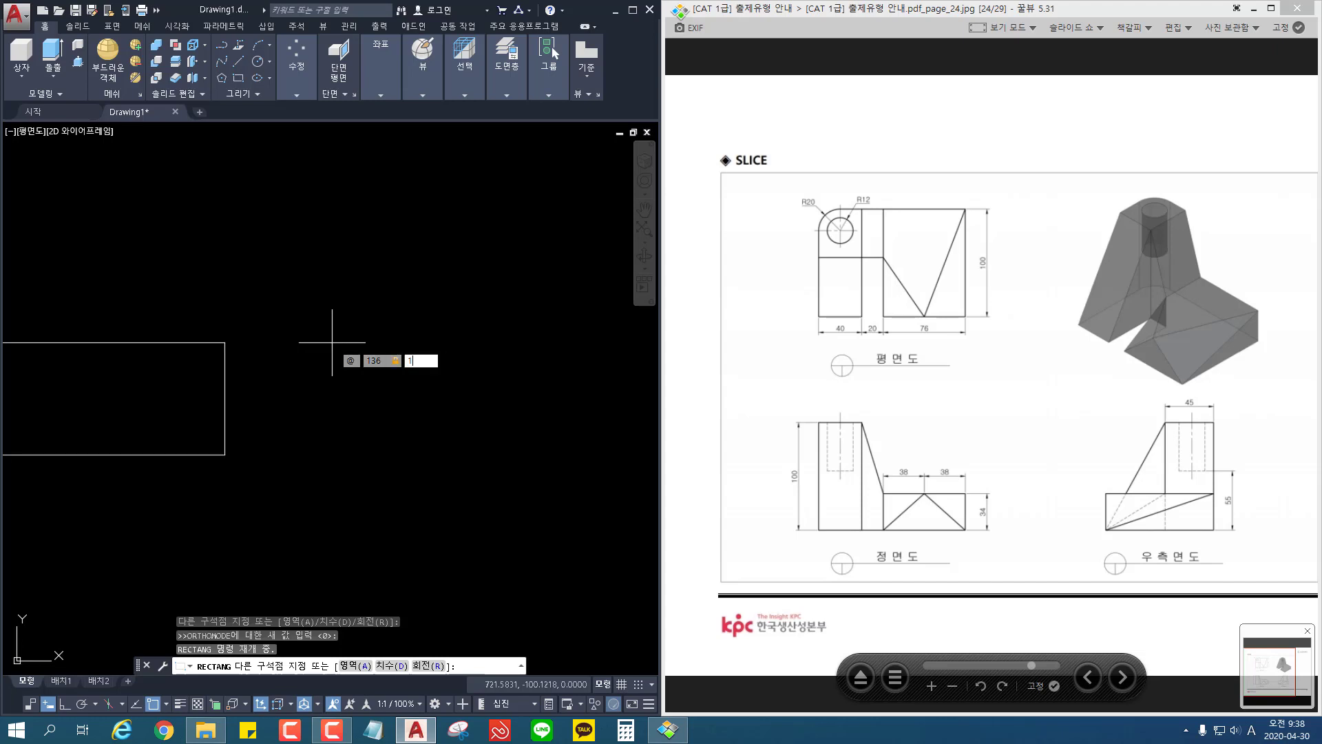
pyautogui.write('00')
pyautogui.press('Return')
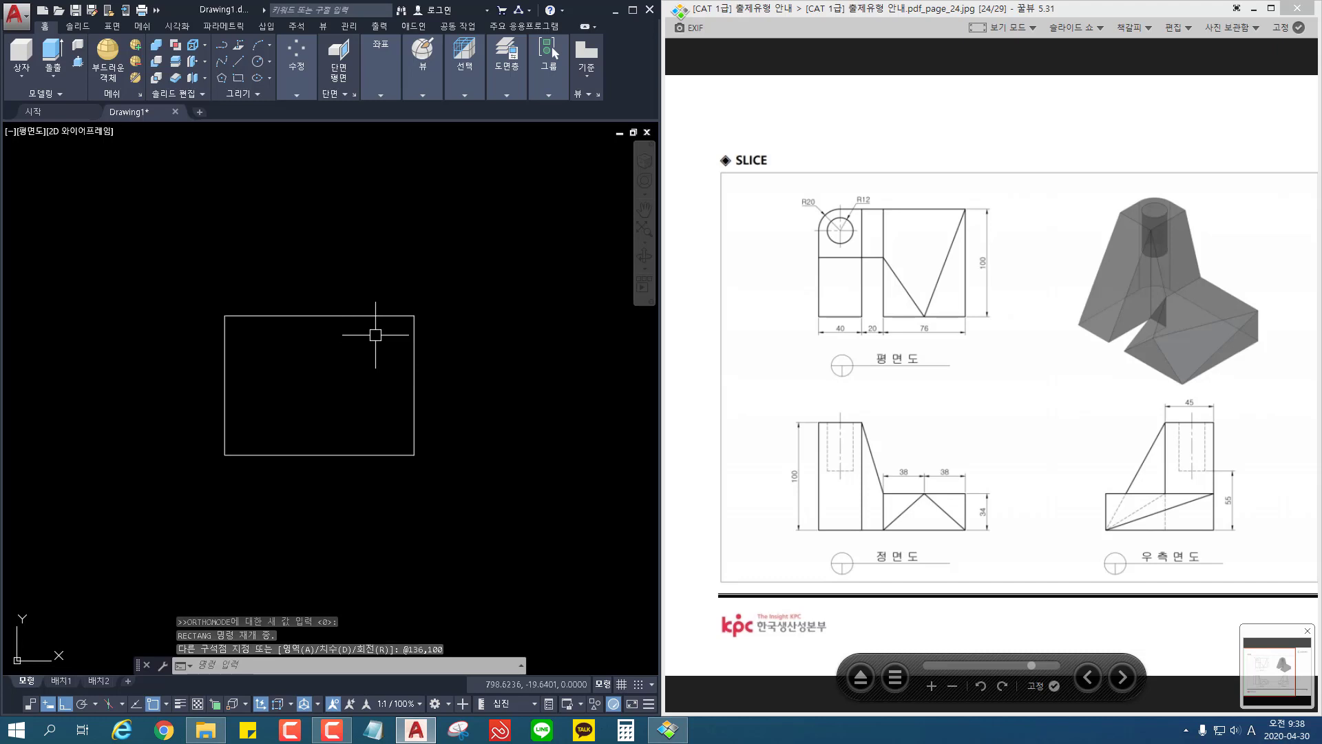
# Step: Fillet the rectangle's upper-left corner with a radius of 20
pyautogui.write('f')
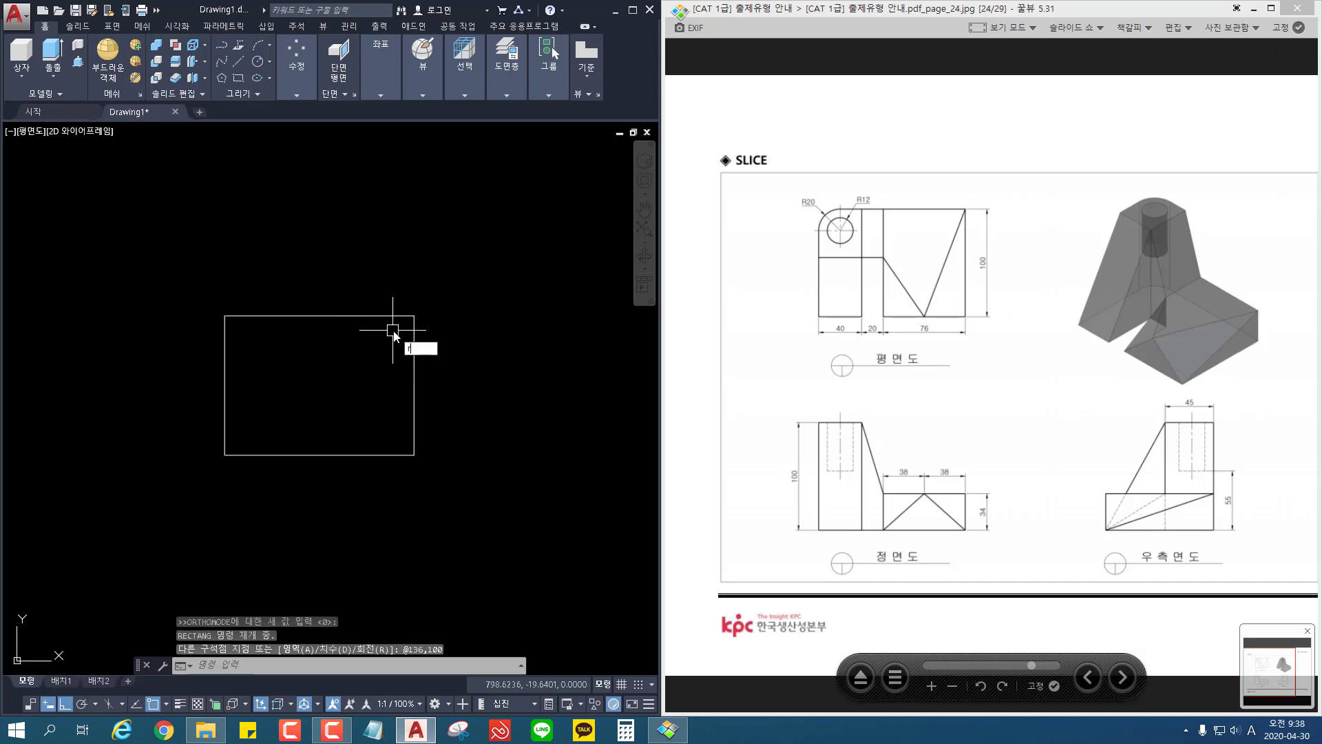
pyautogui.press('Return')
pyautogui.write('r')
pyautogui.press('Return')
pyautogui.write('20')
pyautogui.press('Return')
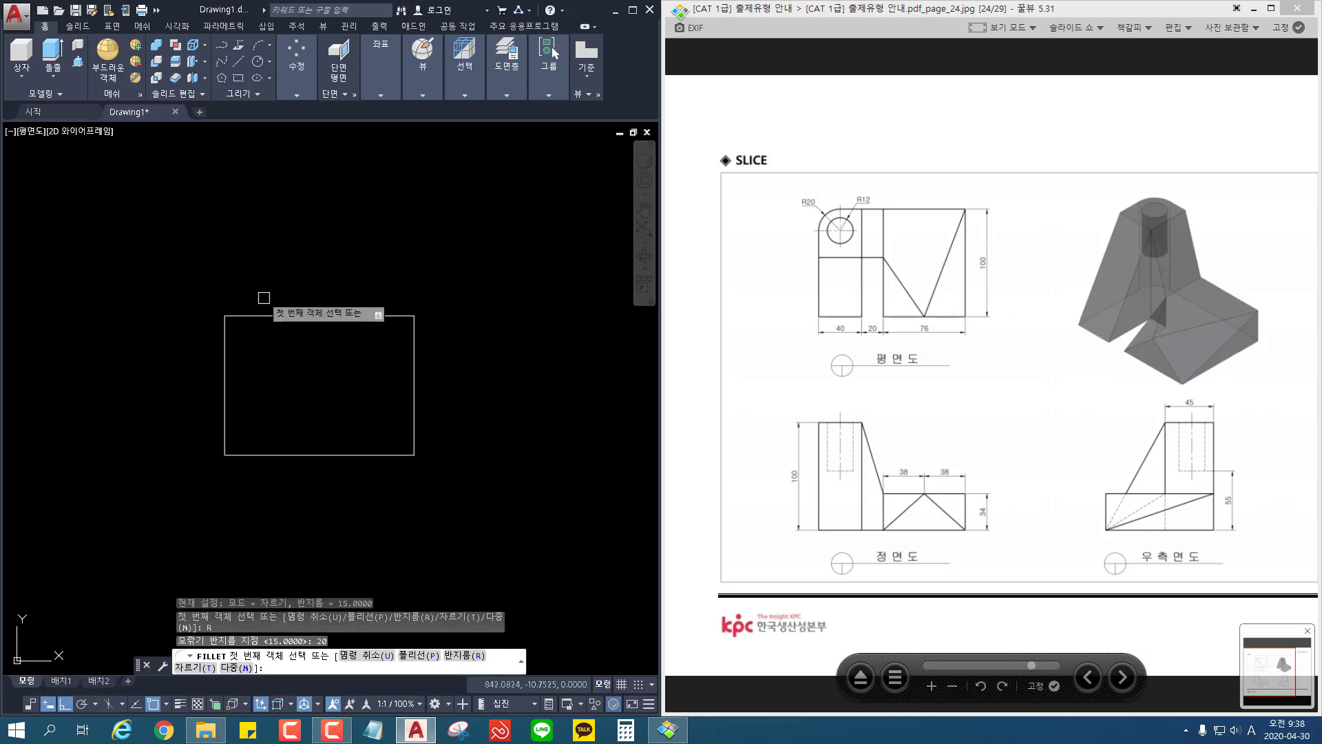
pyautogui.click(253, 316)
pyautogui.click(227, 342)
# Step: Draw a circle of radius 12 centred on the rounded corner's arc centre
pyautogui.press('Return')
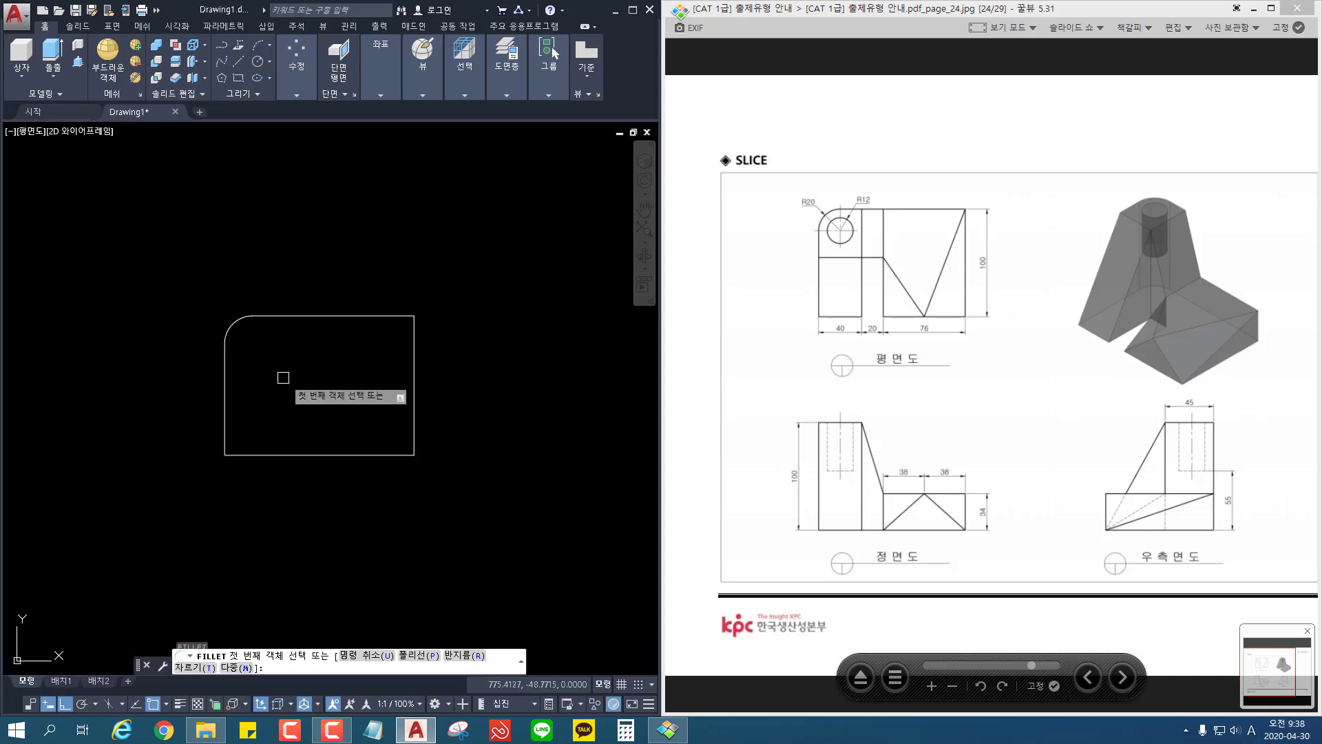
pyautogui.press('Escape')
pyautogui.write('c')
pyautogui.press('Return')
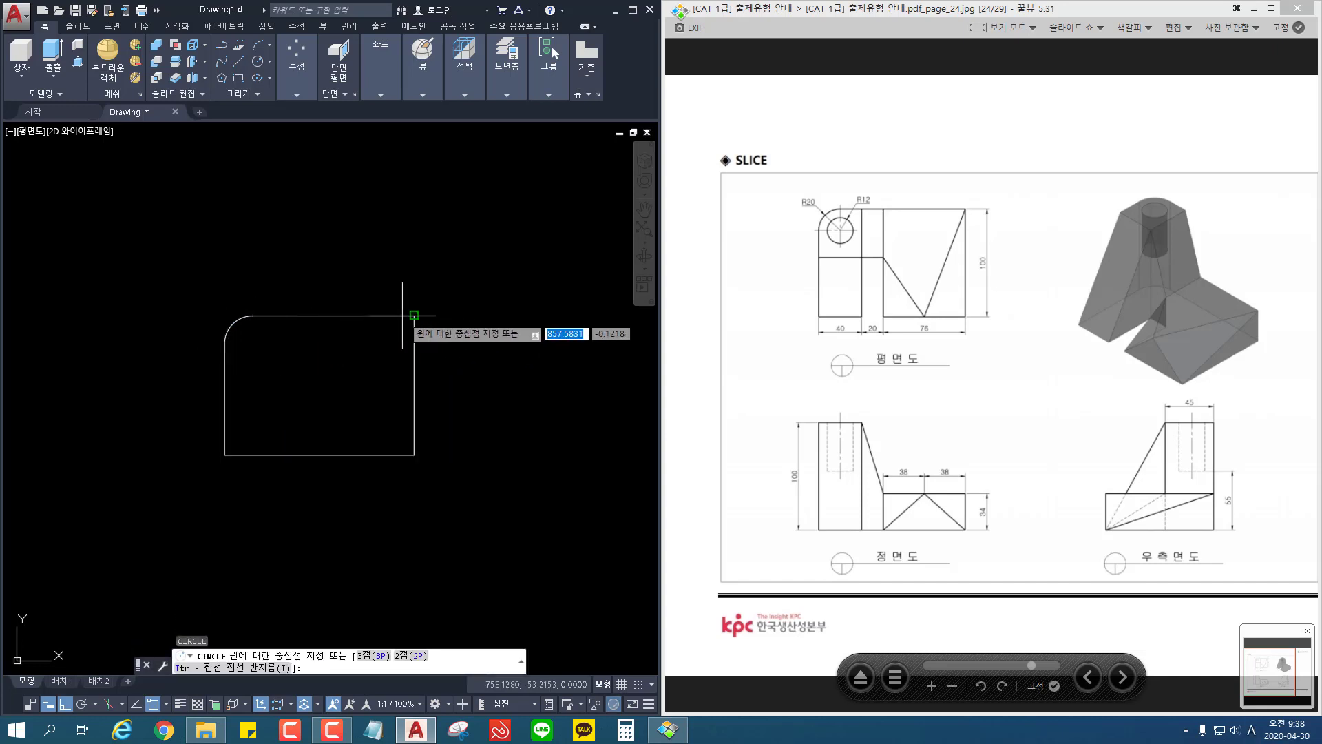
pyautogui.click(252, 343)
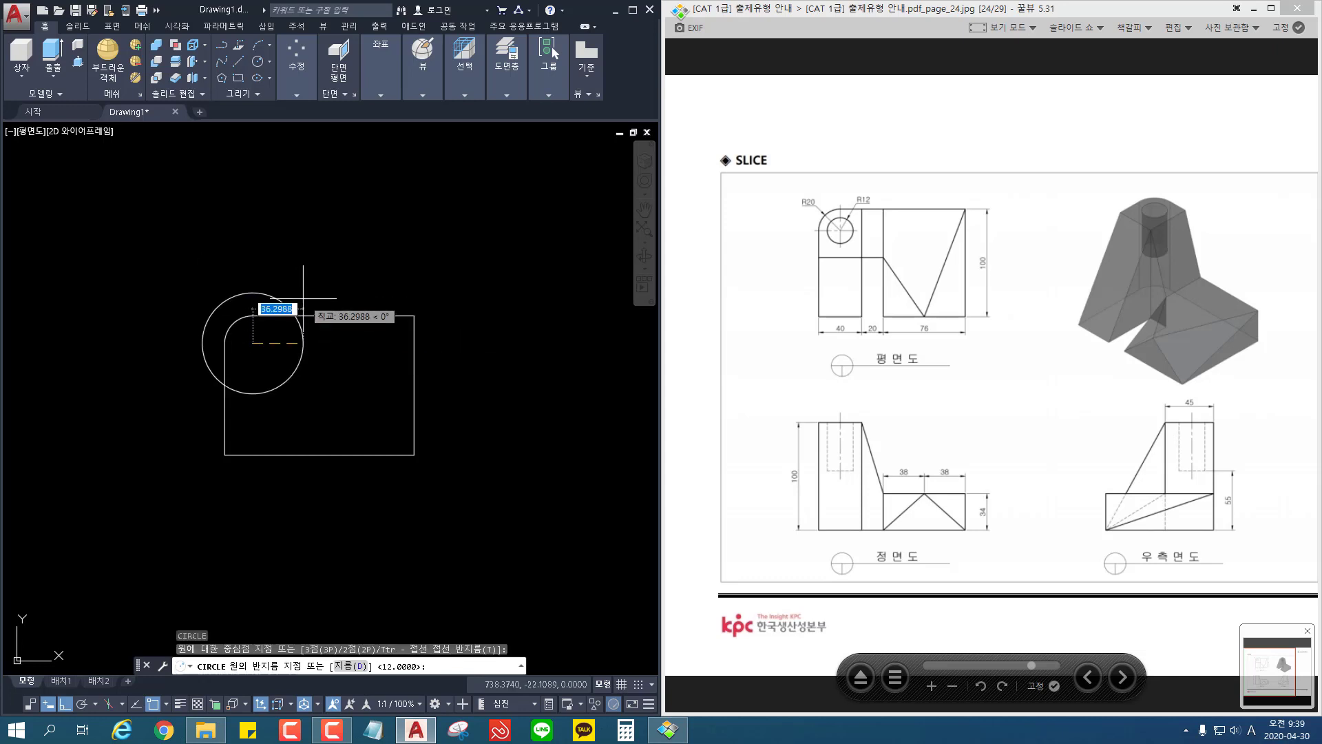
pyautogui.press('Return')
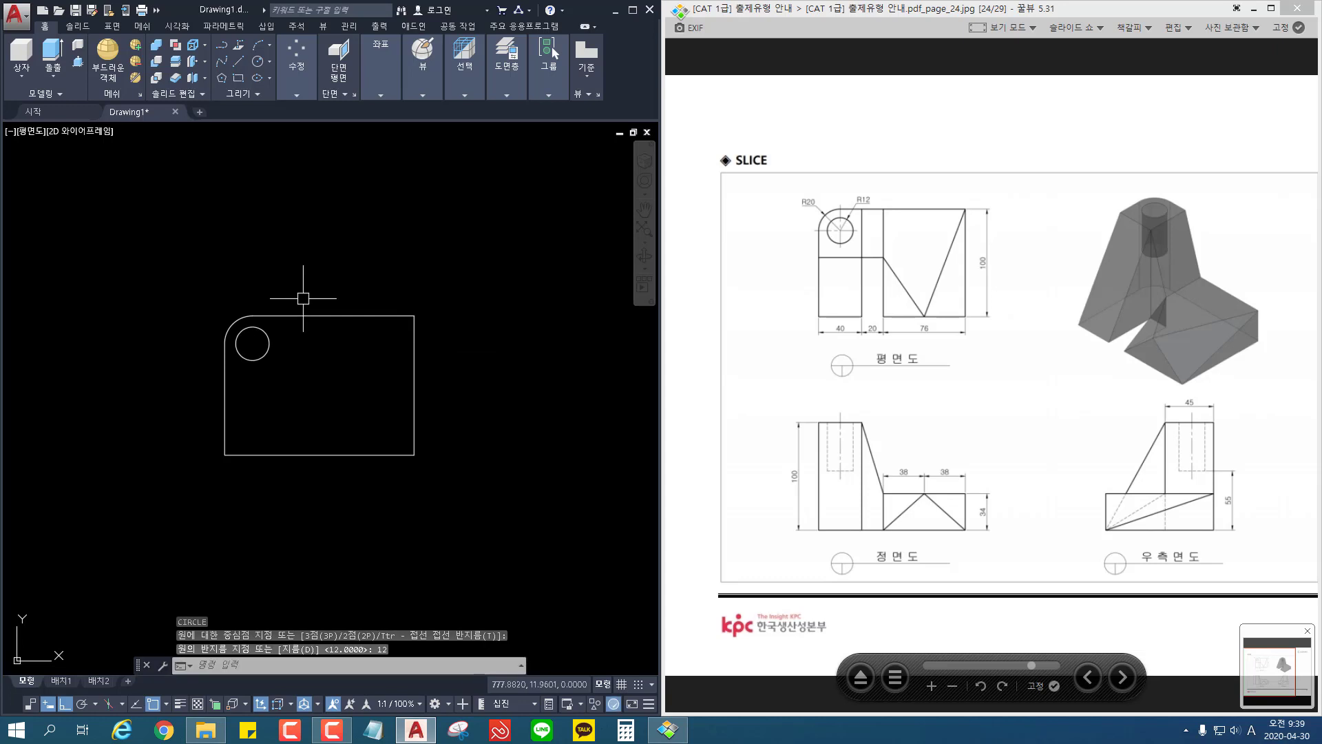
pyautogui.press('Escape')
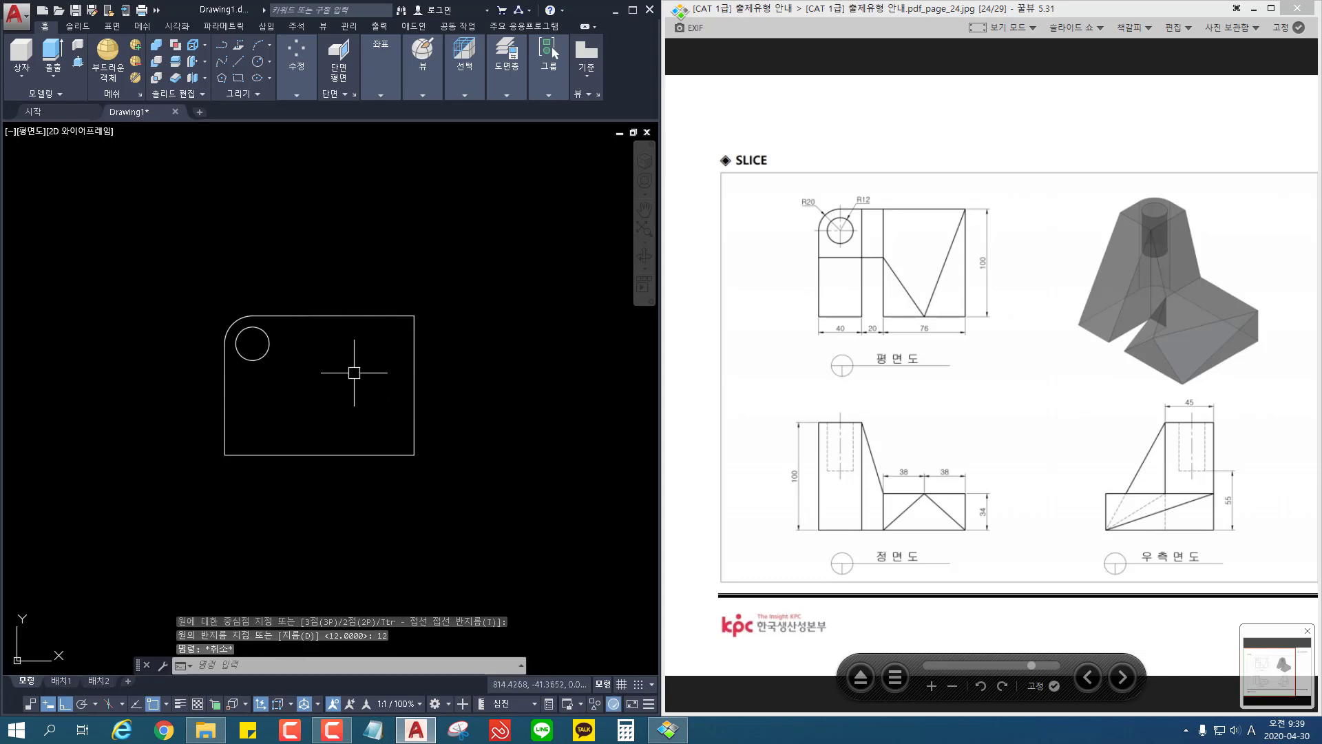
# Step: Explode the filleted outline into separate lines and an arc
pyautogui.write('x')
pyautogui.press('Return')
pyautogui.click(362, 360)
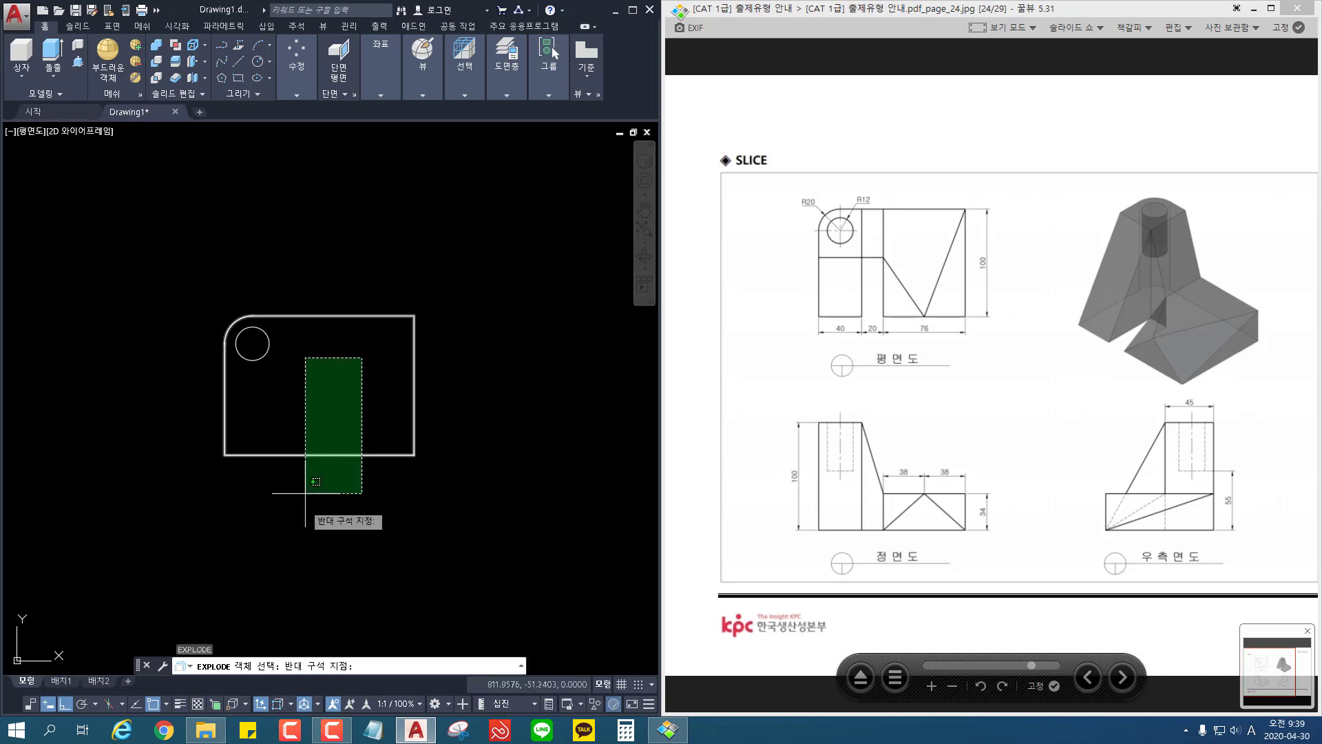
pyautogui.click(303, 497)
pyautogui.press('Return')
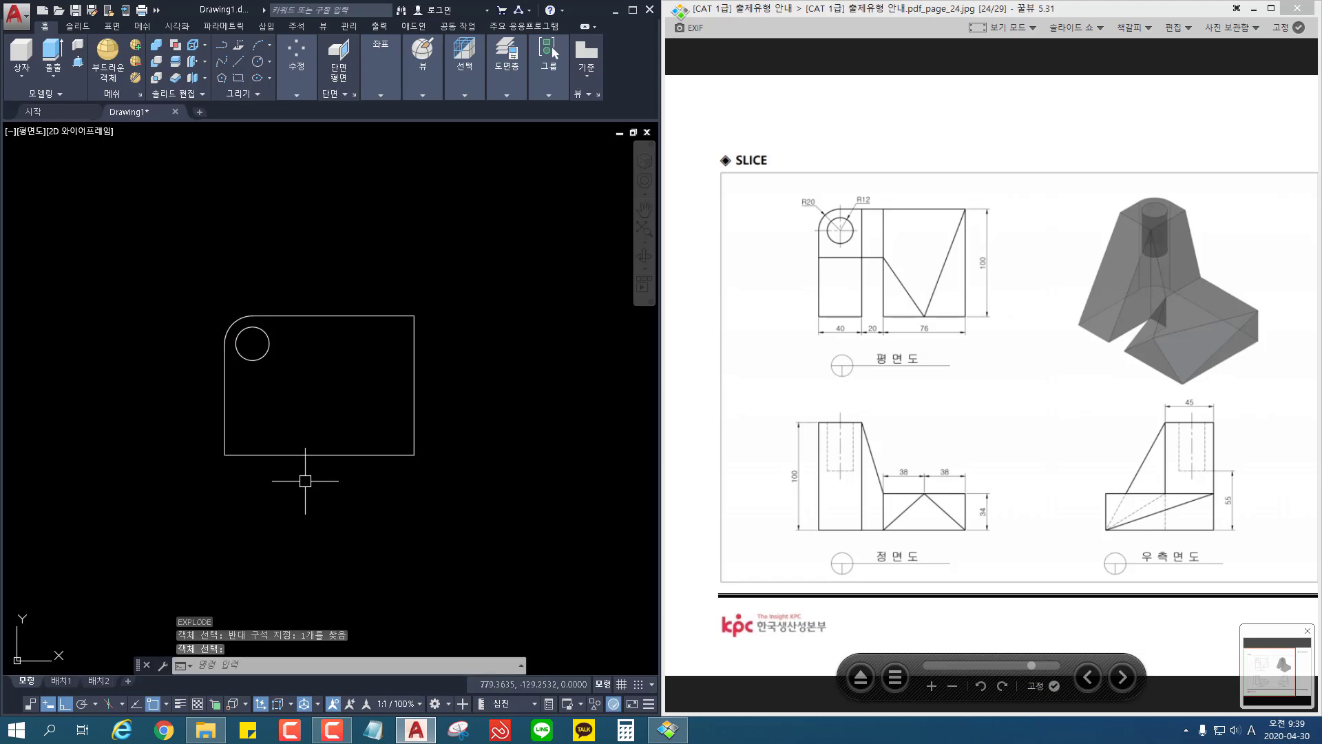
# Step: Offset the outline's right edge inward by 76
pyautogui.write('o')
pyautogui.press('Return')
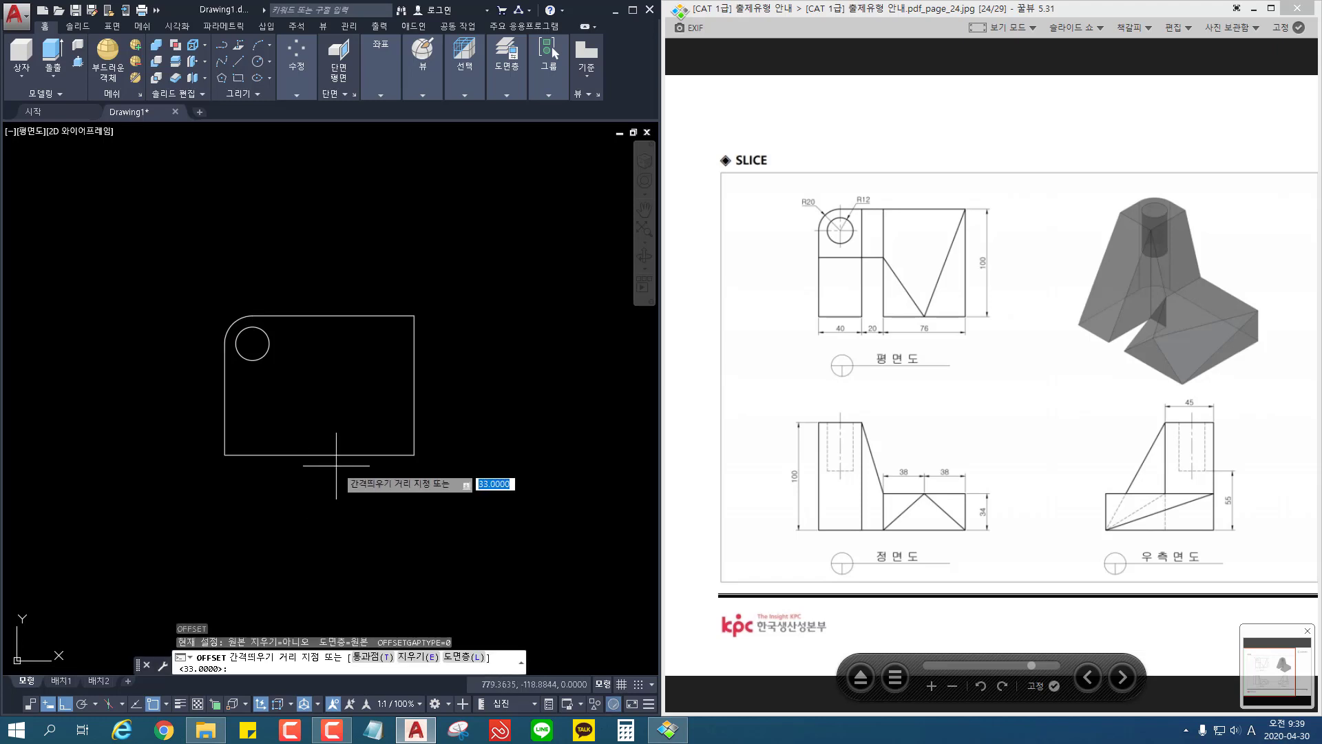
pyautogui.write('76')
pyautogui.press('Return')
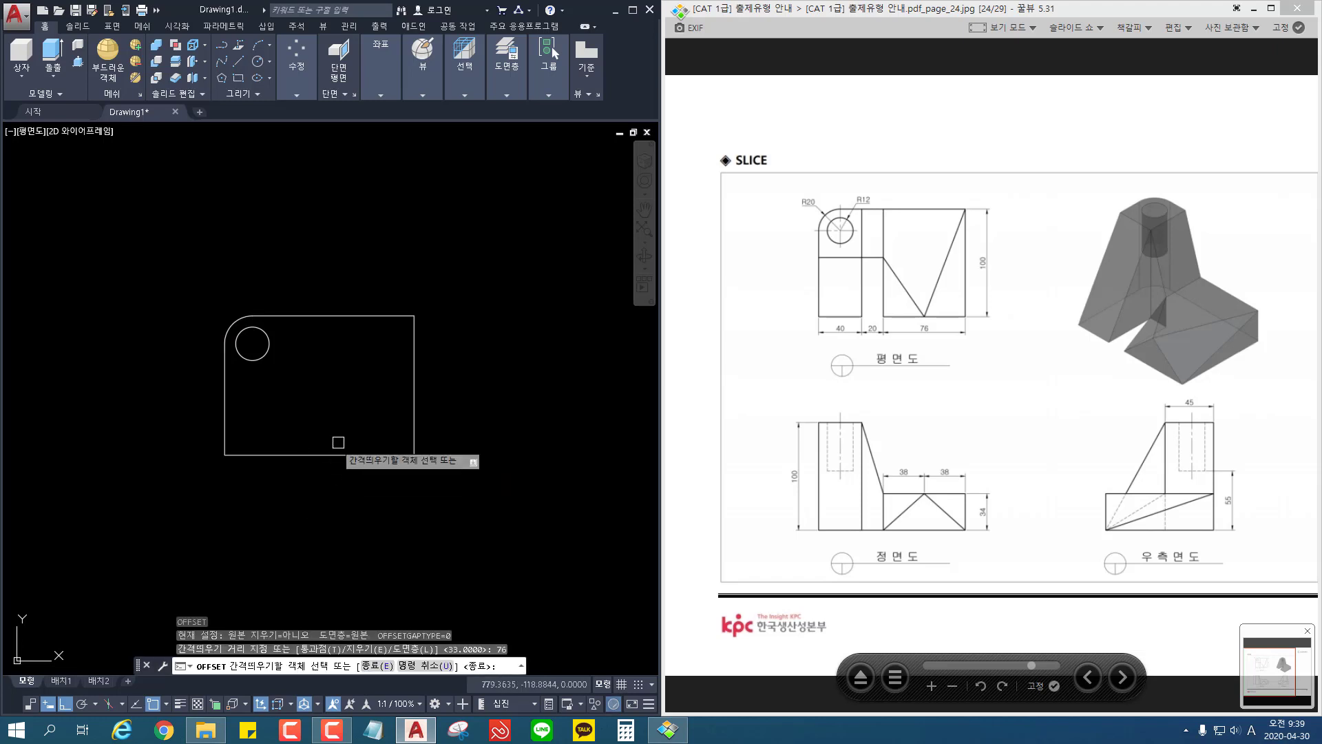
pyautogui.click(408, 397)
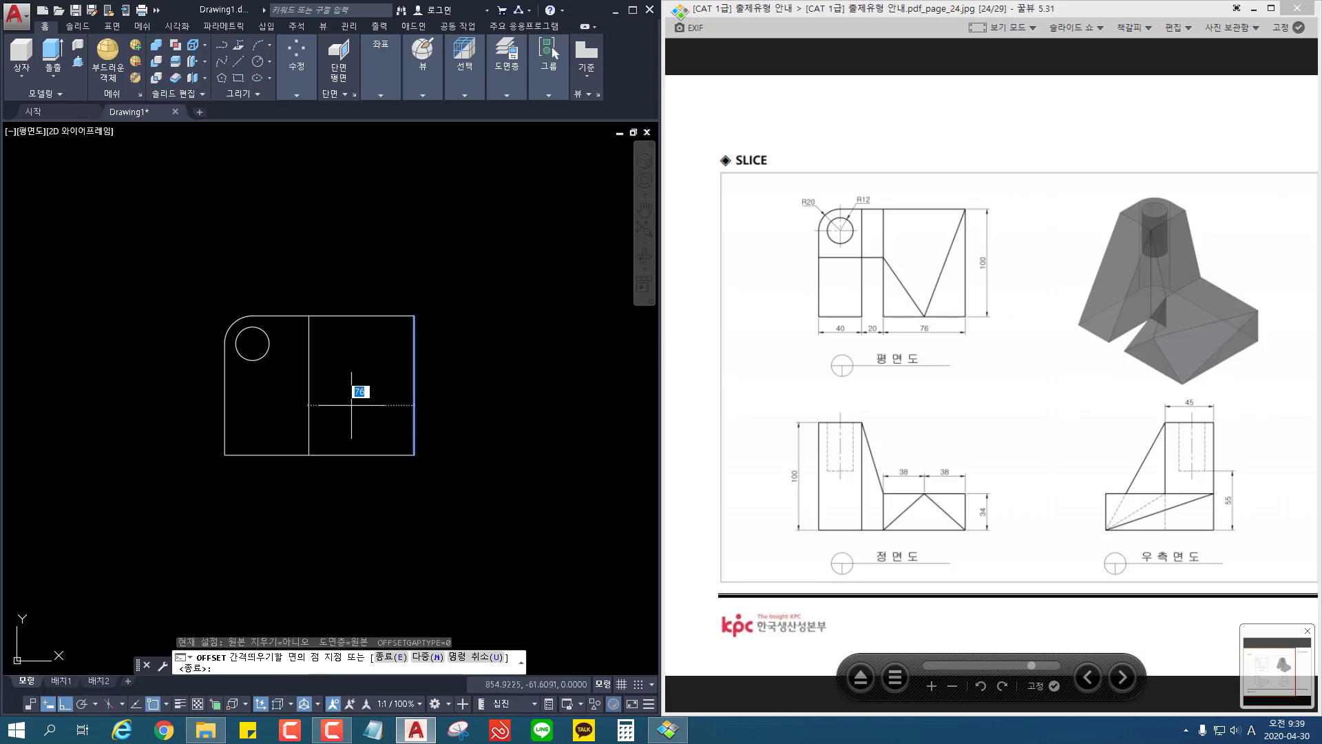
pyautogui.click(354, 387)
pyautogui.press('Return')
# Step: Offset the inner vertical line by 20 towards the circle
pyautogui.press('Return')
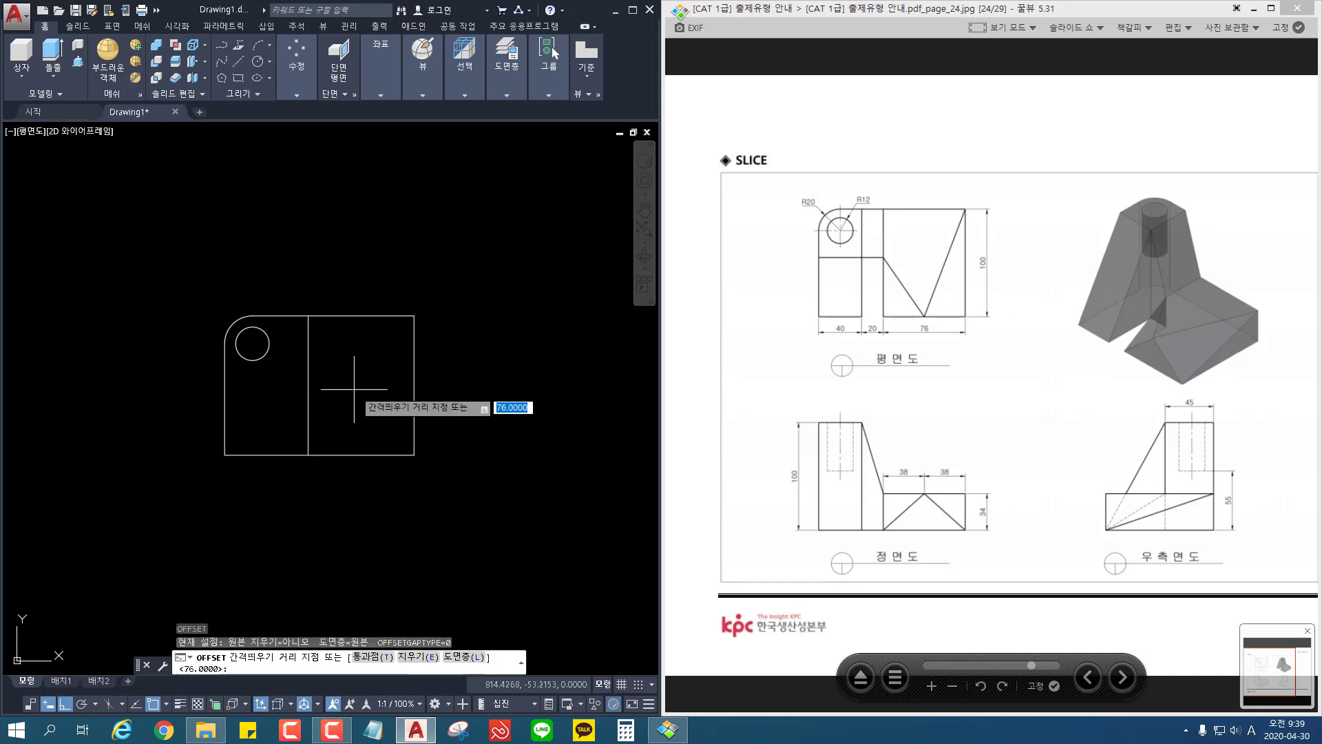
pyautogui.write('20')
pyautogui.press('Return')
pyautogui.click(308, 406)
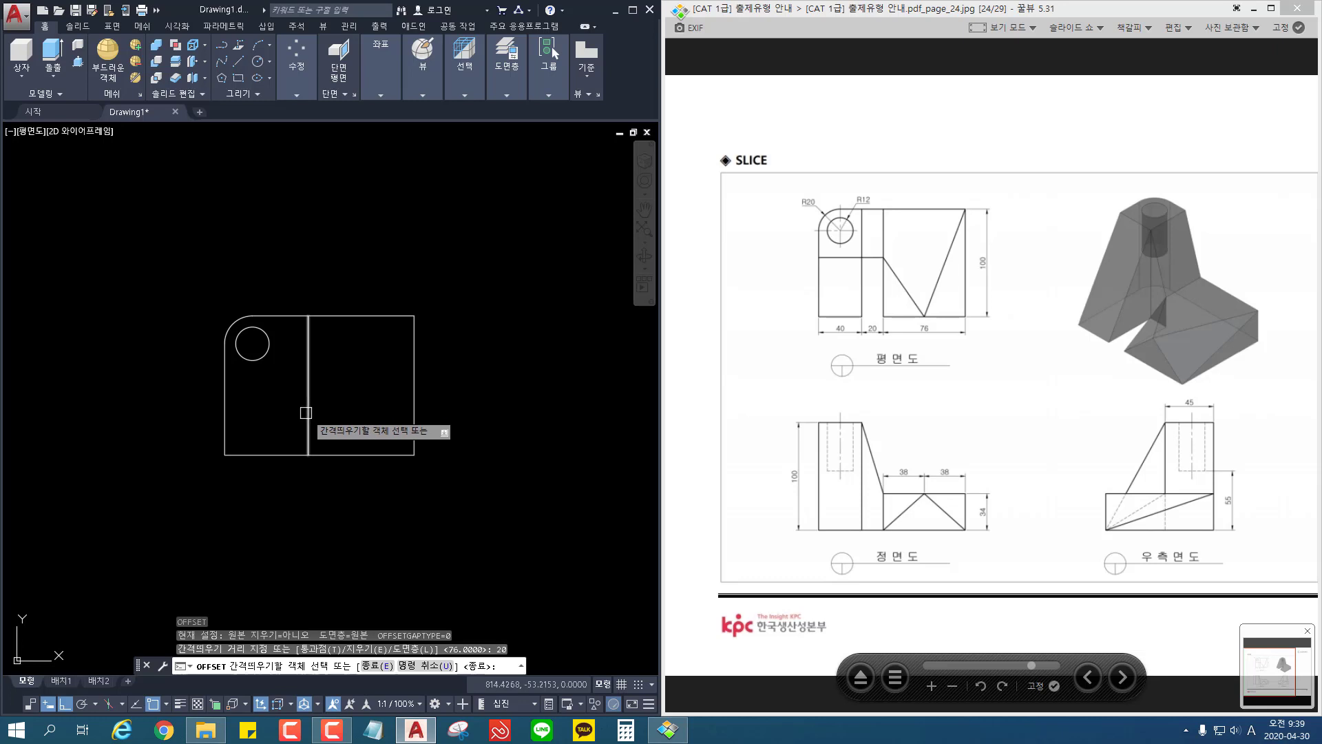
pyautogui.click(305, 411)
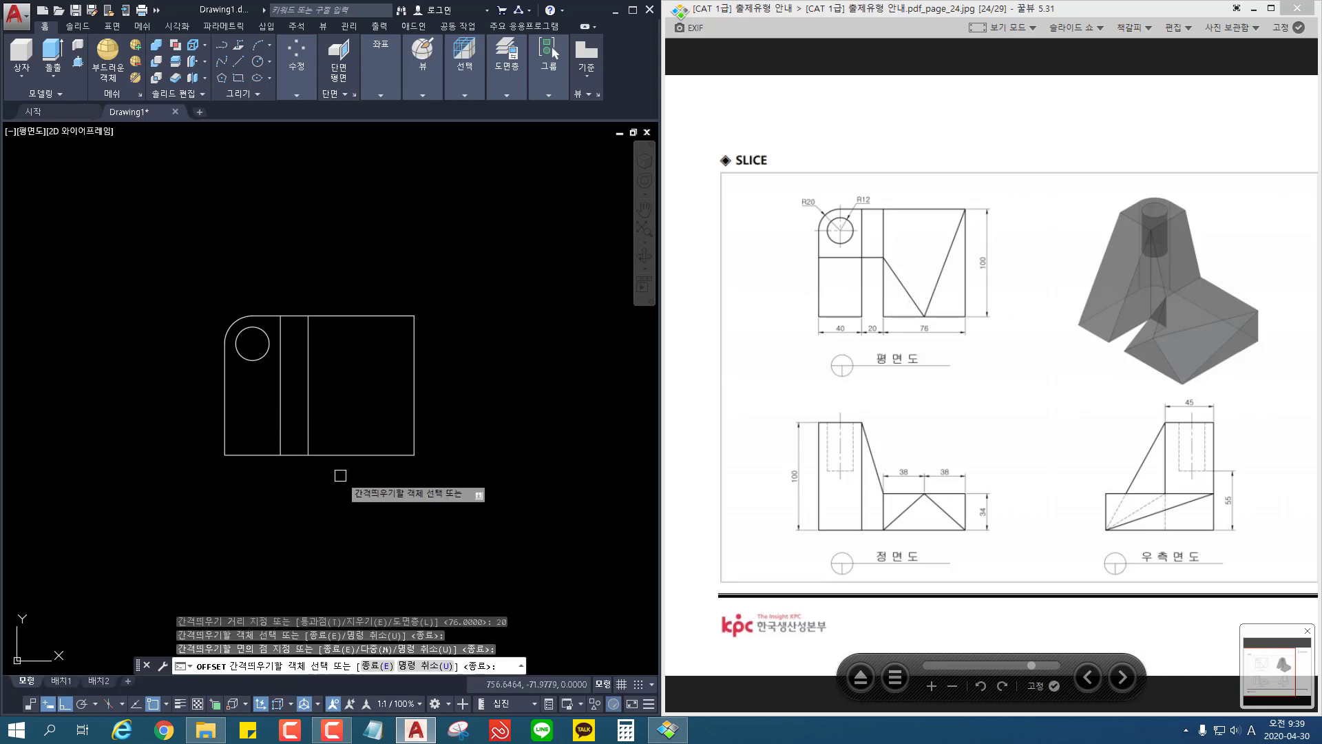
pyautogui.press('Return')
pyautogui.press('Return')
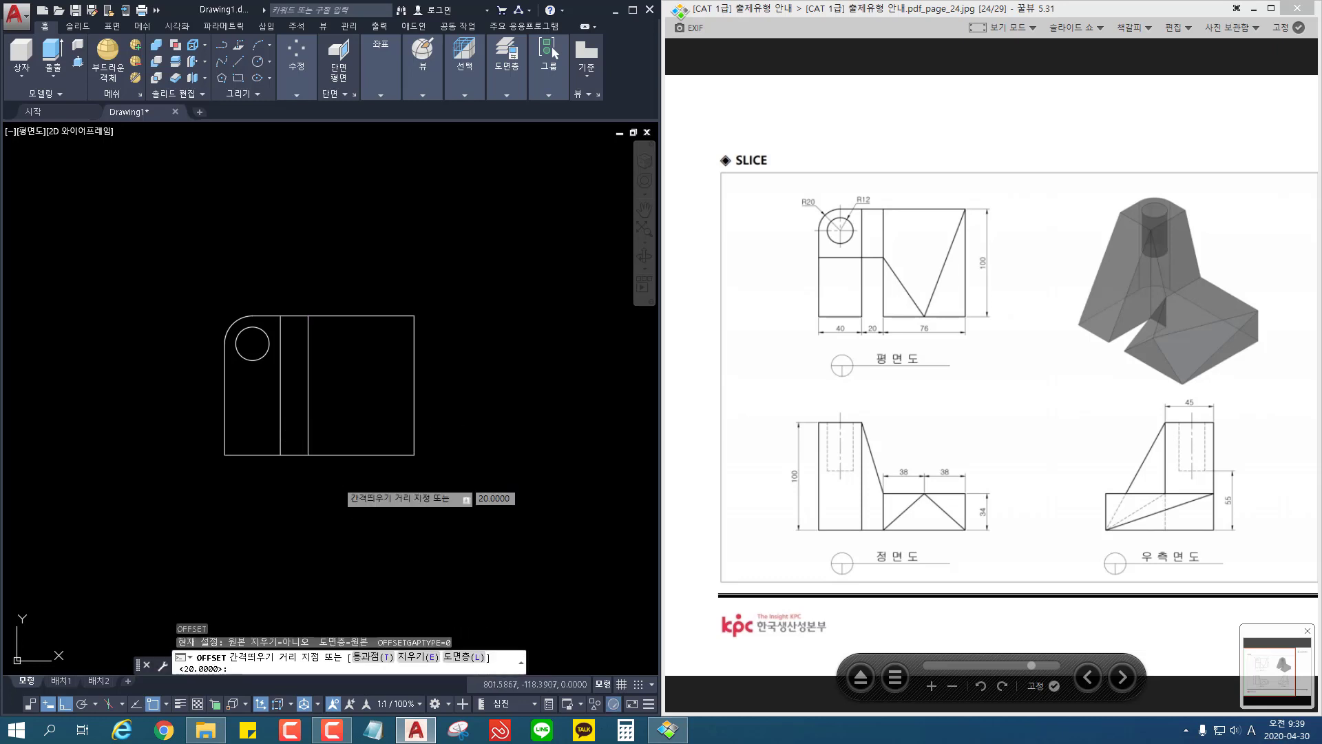
pyautogui.press('Return')
pyautogui.click(347, 454)
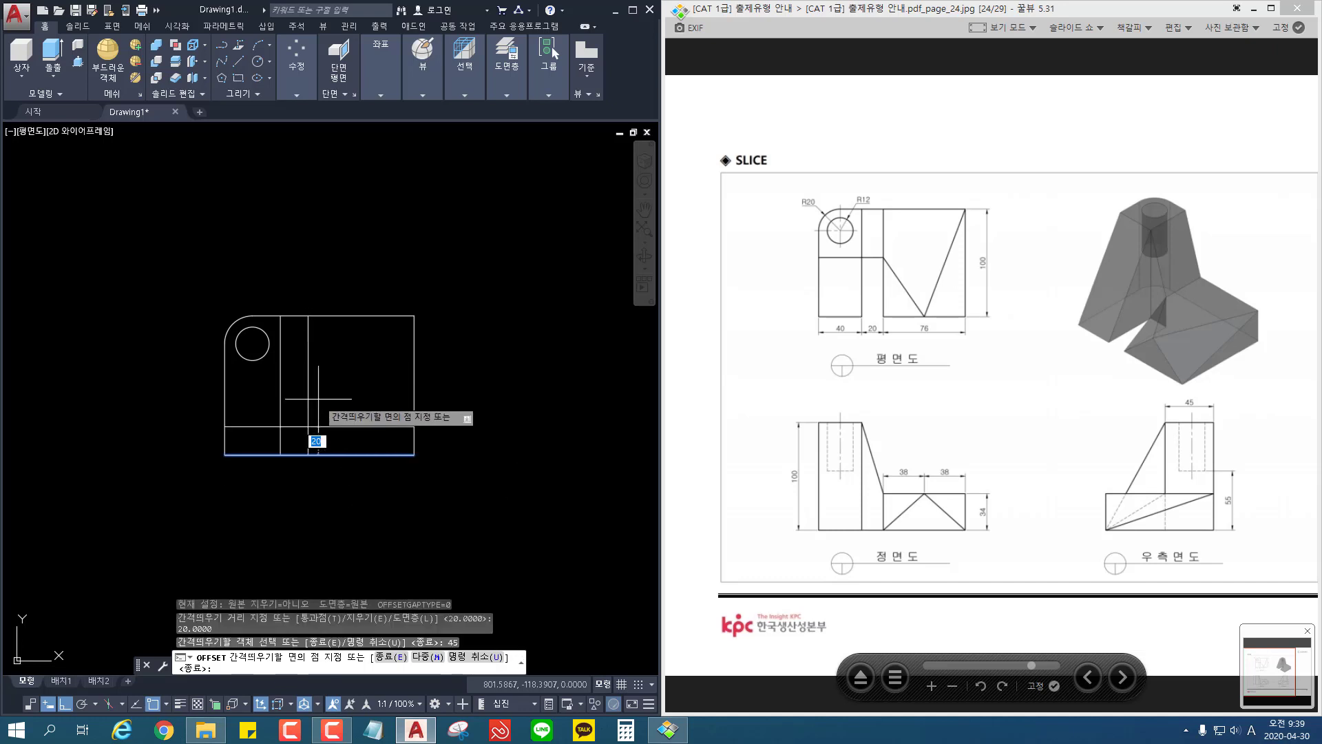
pyautogui.press('Escape')
# Step: Offset the outline's top edge downward by 45
pyautogui.write('o')
pyautogui.press('Return')
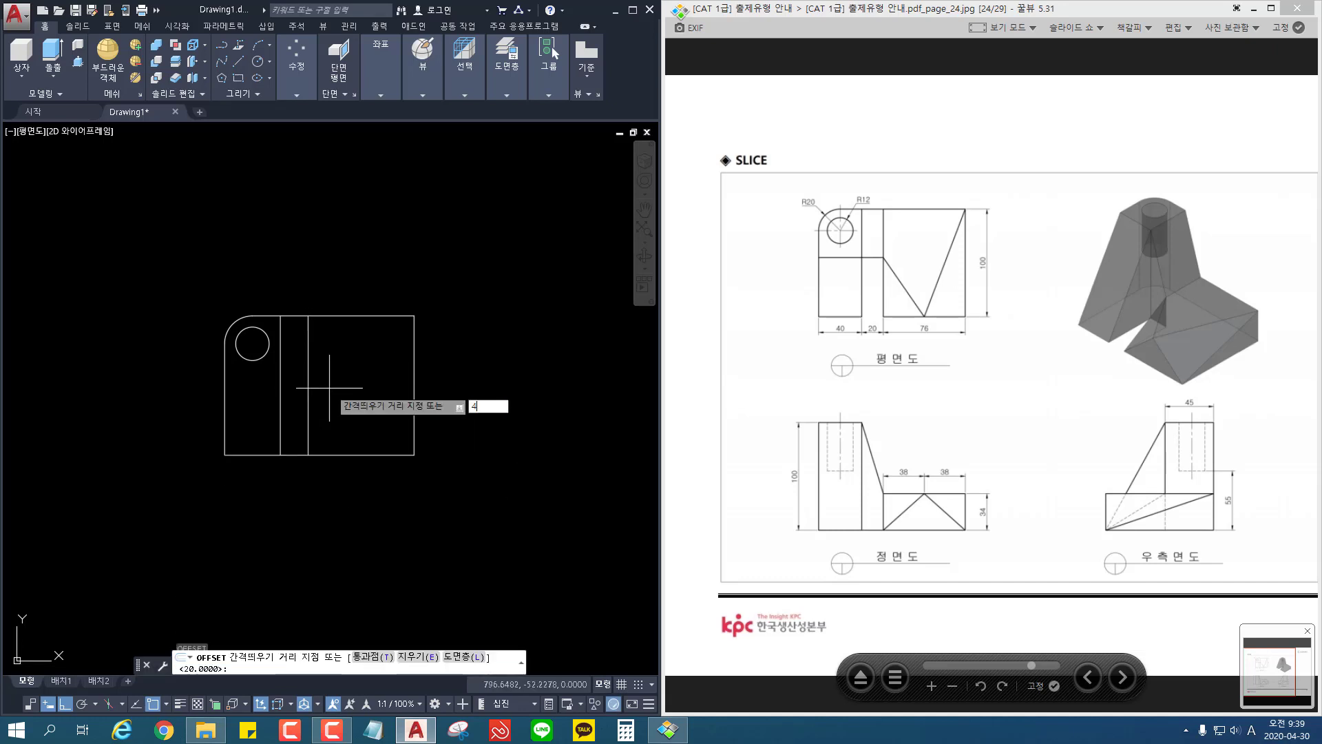
pyautogui.write('45')
pyautogui.press('Return')
pyautogui.click(358, 317)
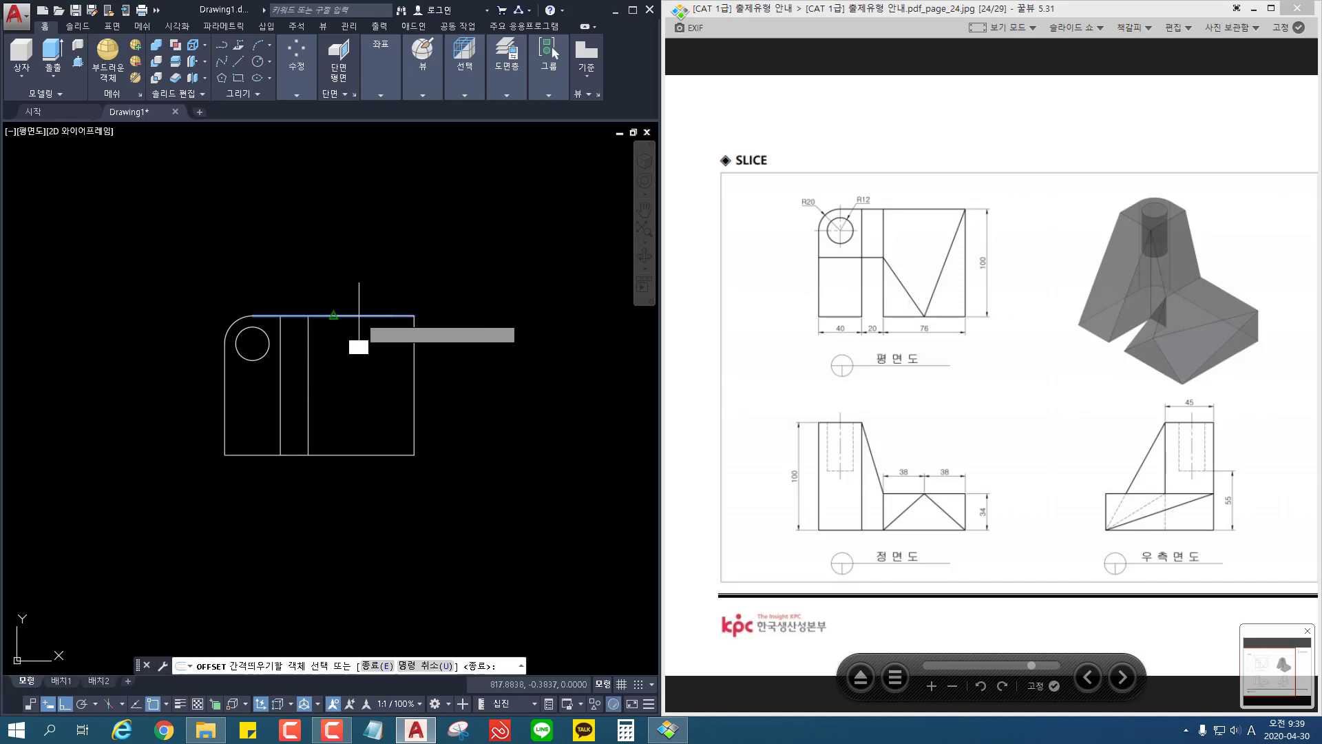
pyautogui.click(351, 358)
pyautogui.press('Escape')
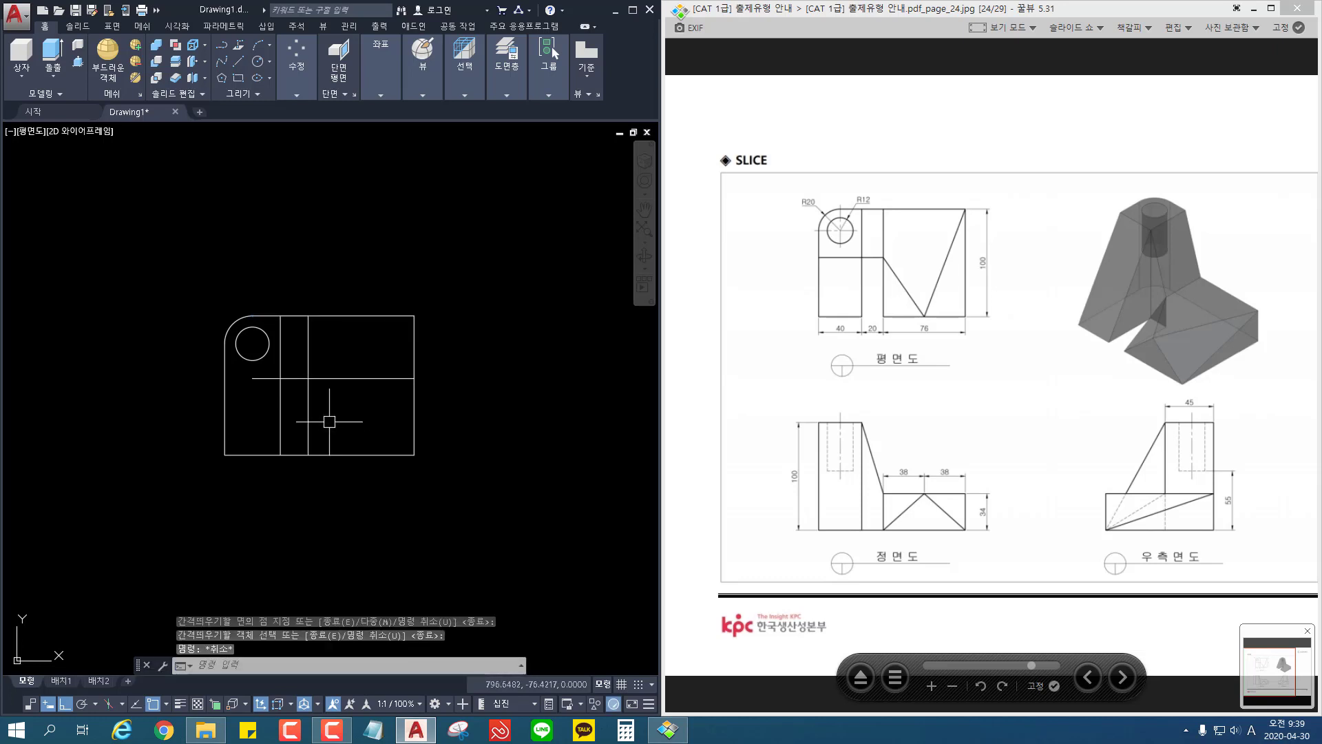
# Step: Extend the inner horizontal line to the outline's left edge
pyautogui.write('ex')
pyautogui.press('Return')
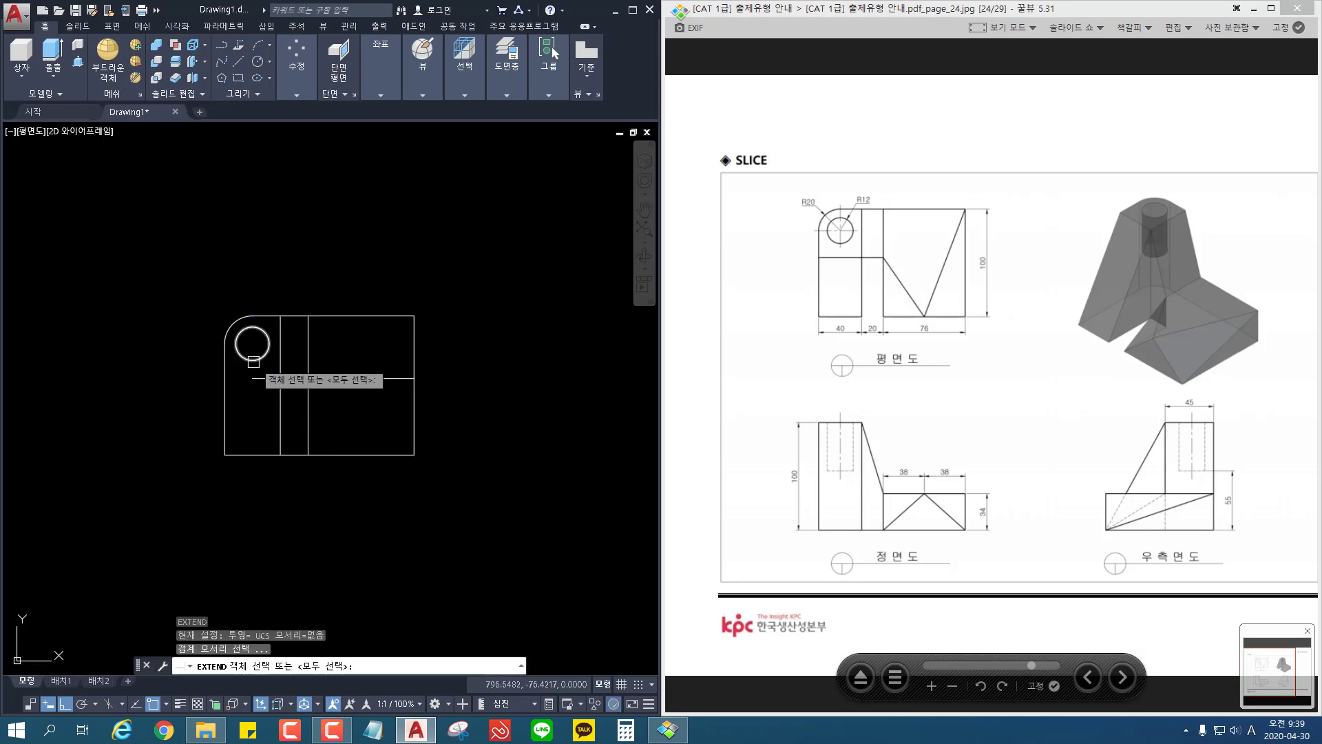
pyautogui.press('Return')
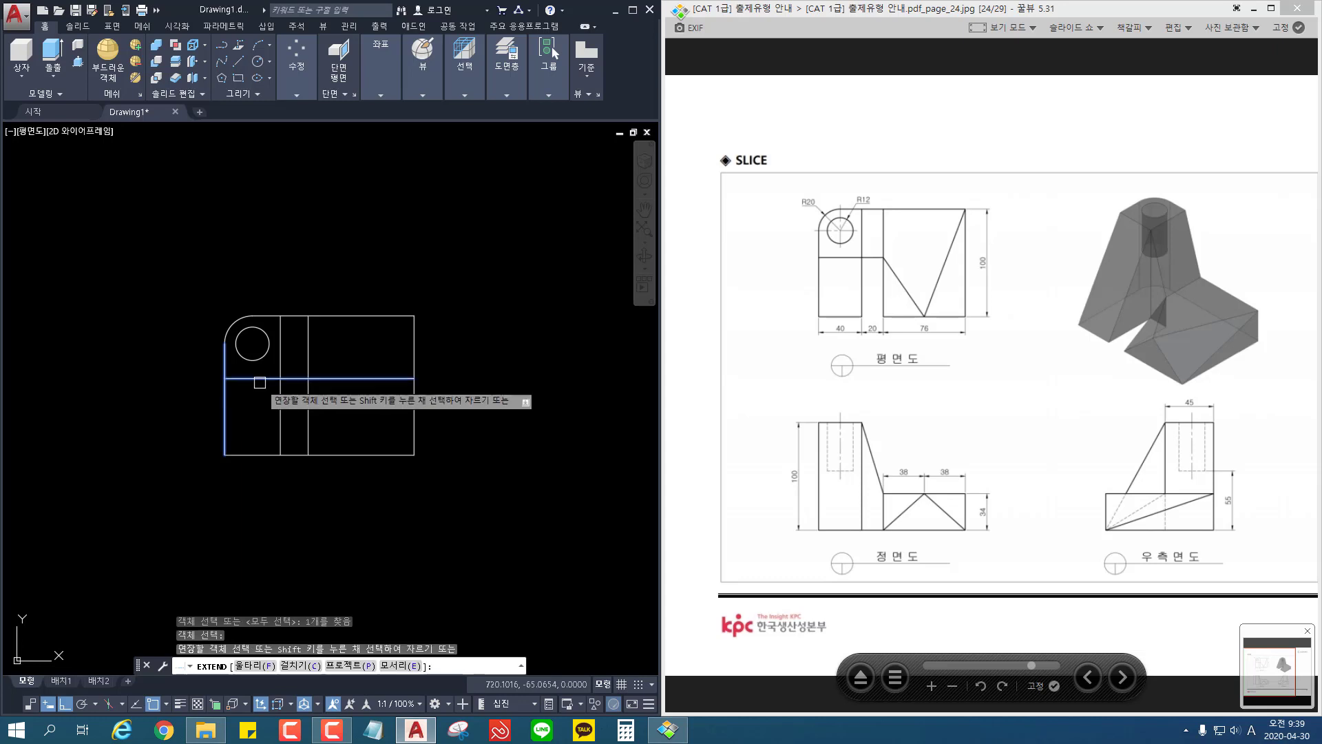
pyautogui.click(265, 378)
pyautogui.press('Return')
pyautogui.press('Escape')
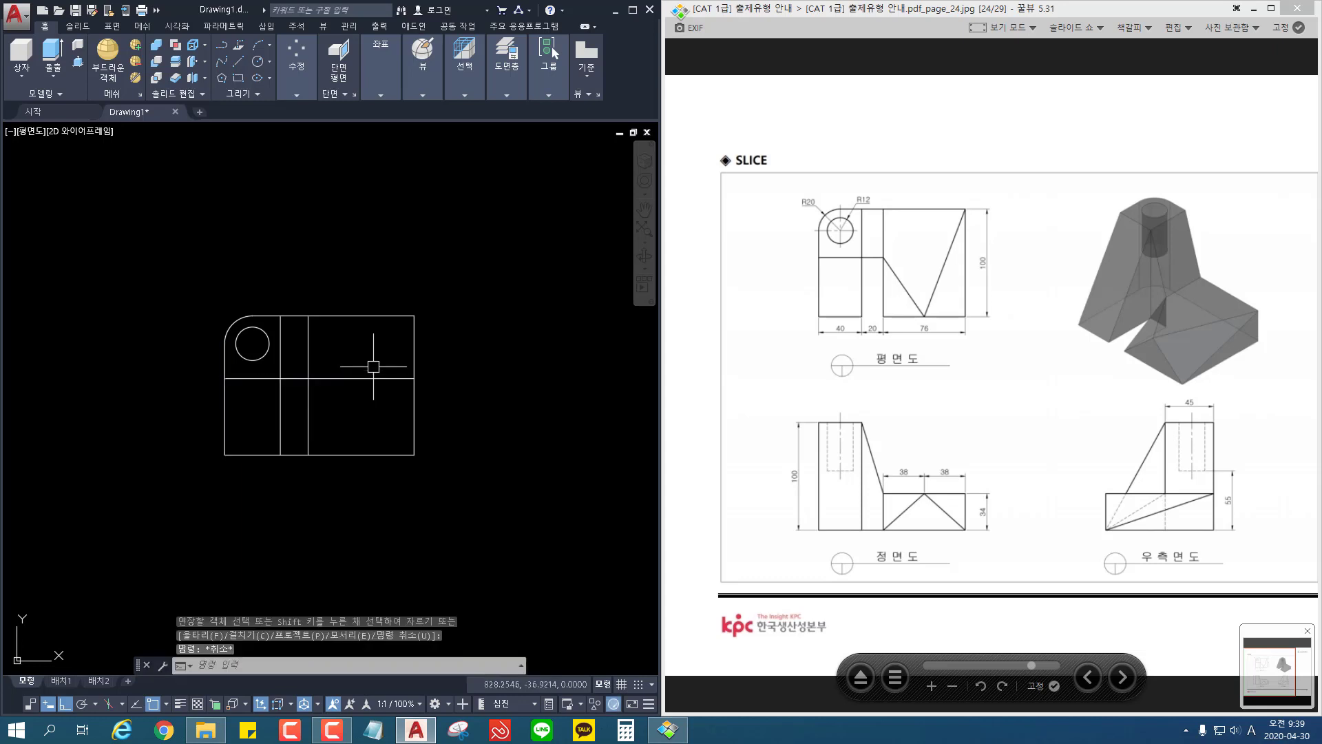
# Step: Trim away the part of the inner horizontal line that crosses the 76-wide section
pyautogui.press('Return')
pyautogui.press('Return')
pyautogui.click(372, 367)
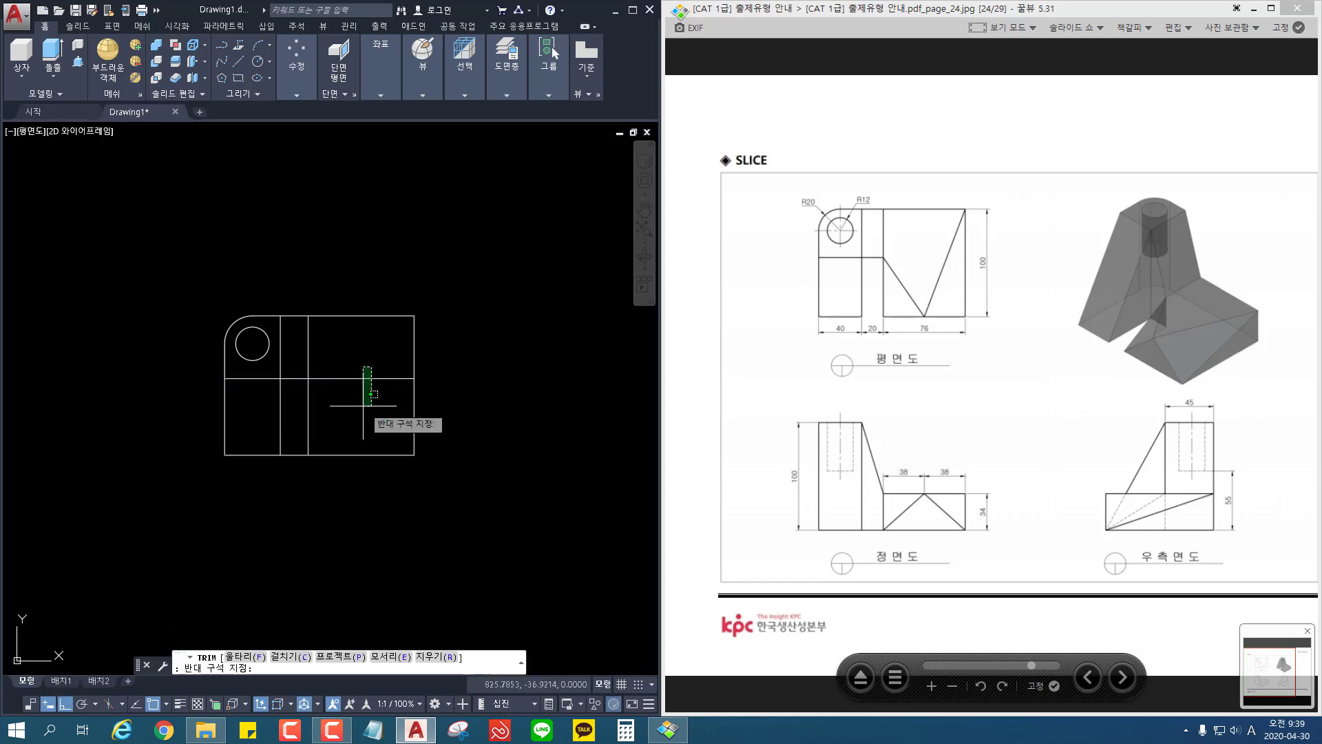
pyautogui.click(347, 408)
pyautogui.press('Return')
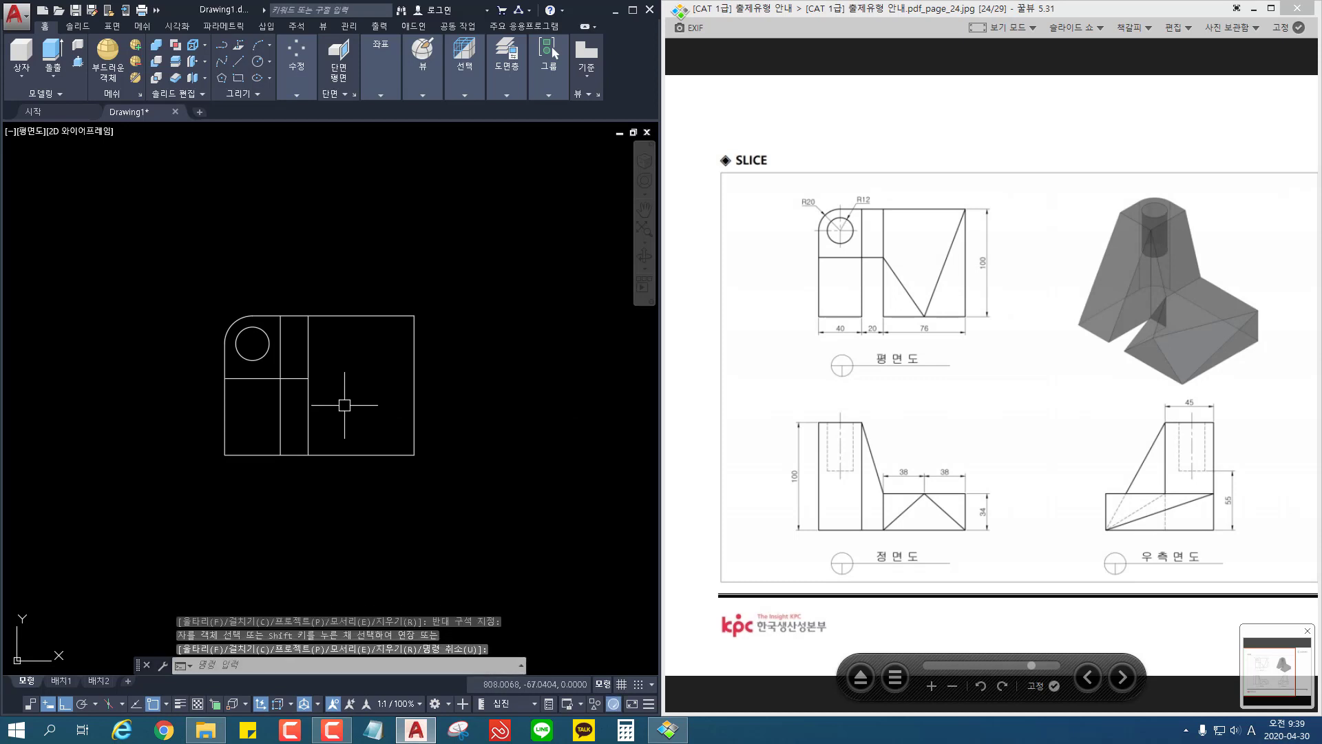
pyautogui.write('l')
pyautogui.press('Return')
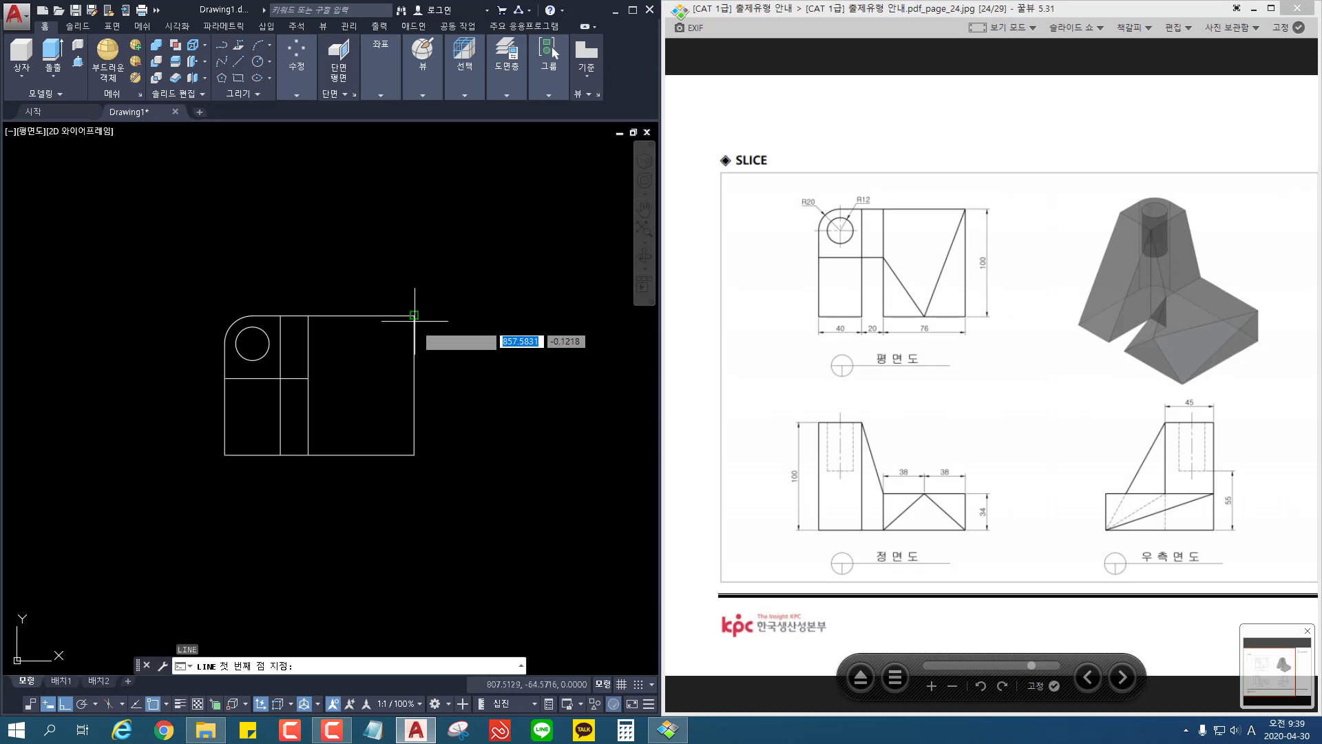
pyautogui.click(413, 314)
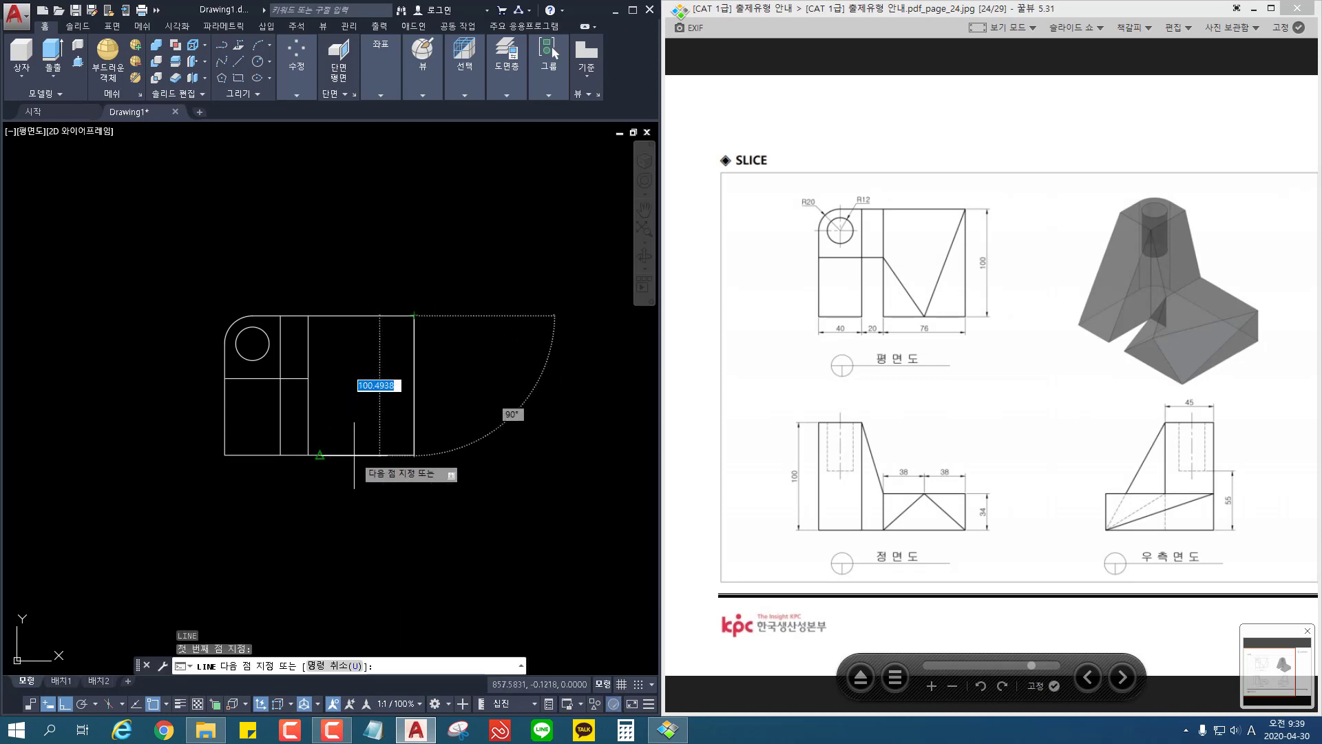
pyautogui.press('Escape')
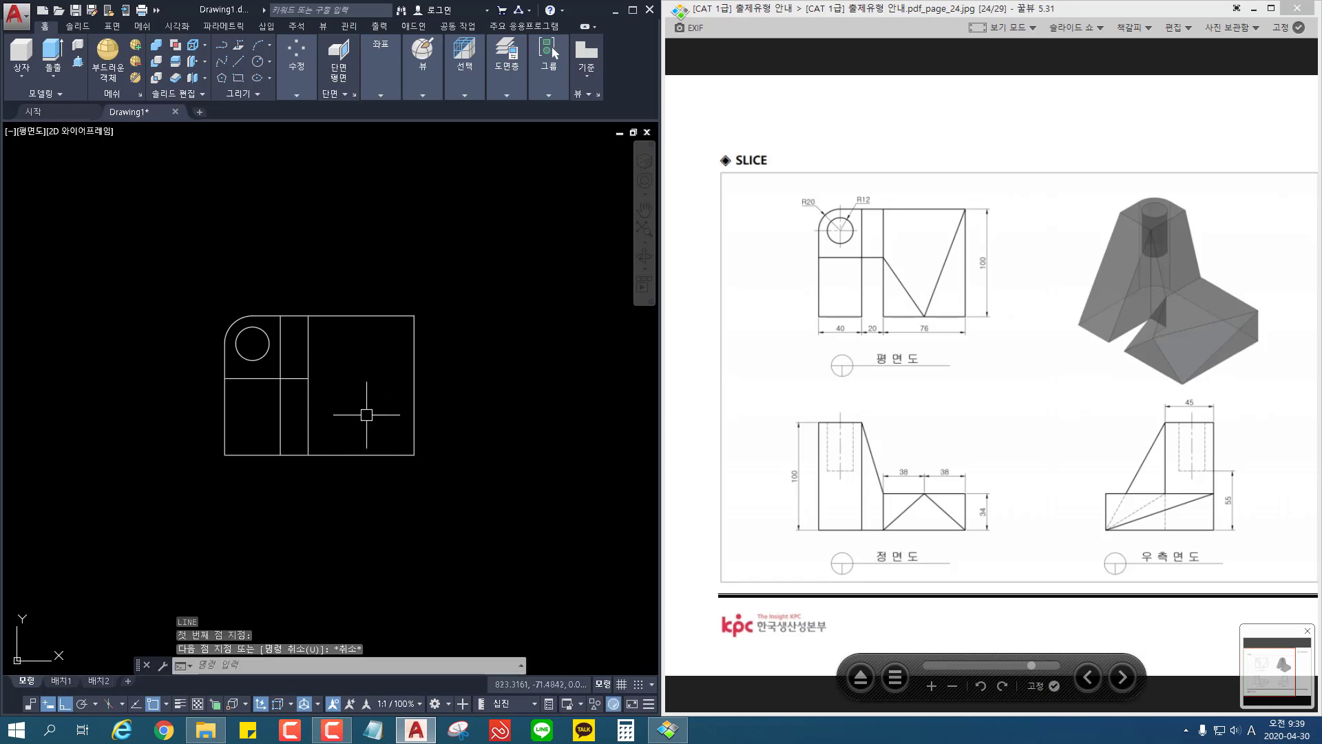
# Step: Offset the outline's right edge by 38 into the 76-wide section
pyautogui.write('o')
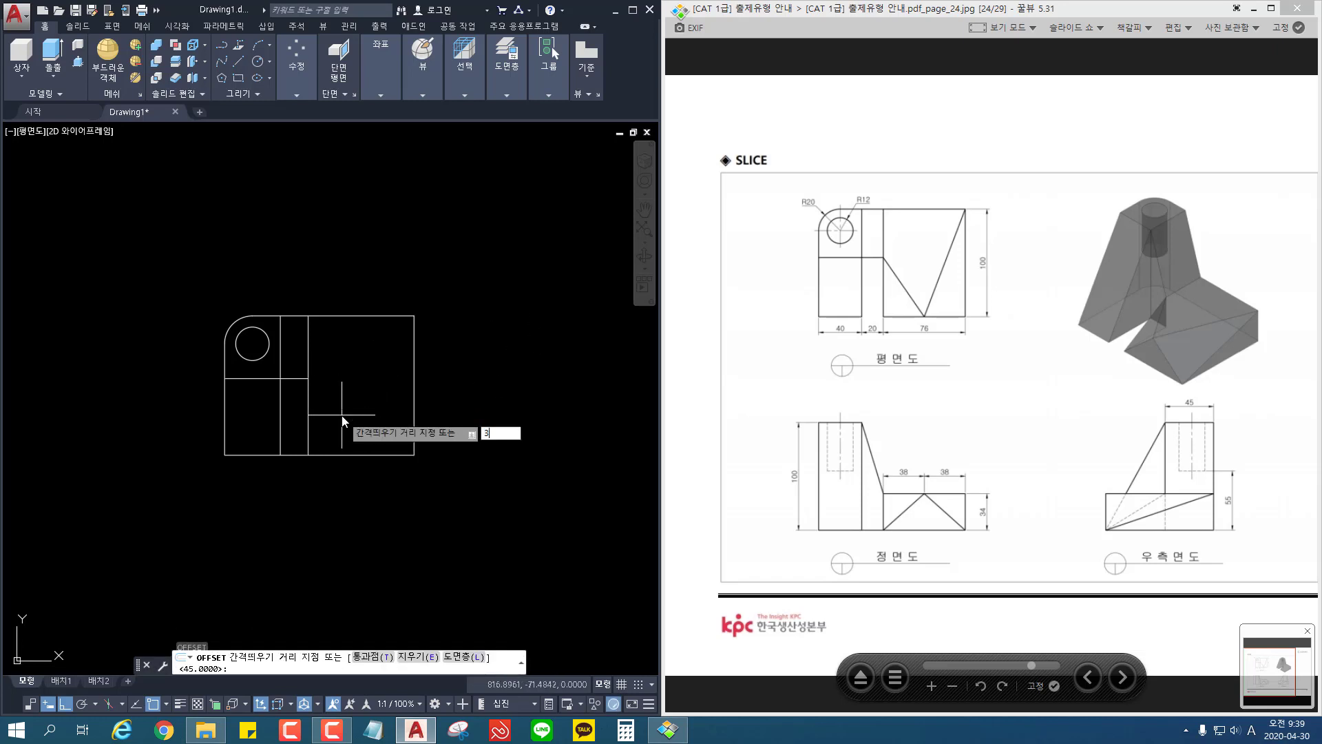
pyautogui.press('Return')
pyautogui.write('38')
pyautogui.press('Return')
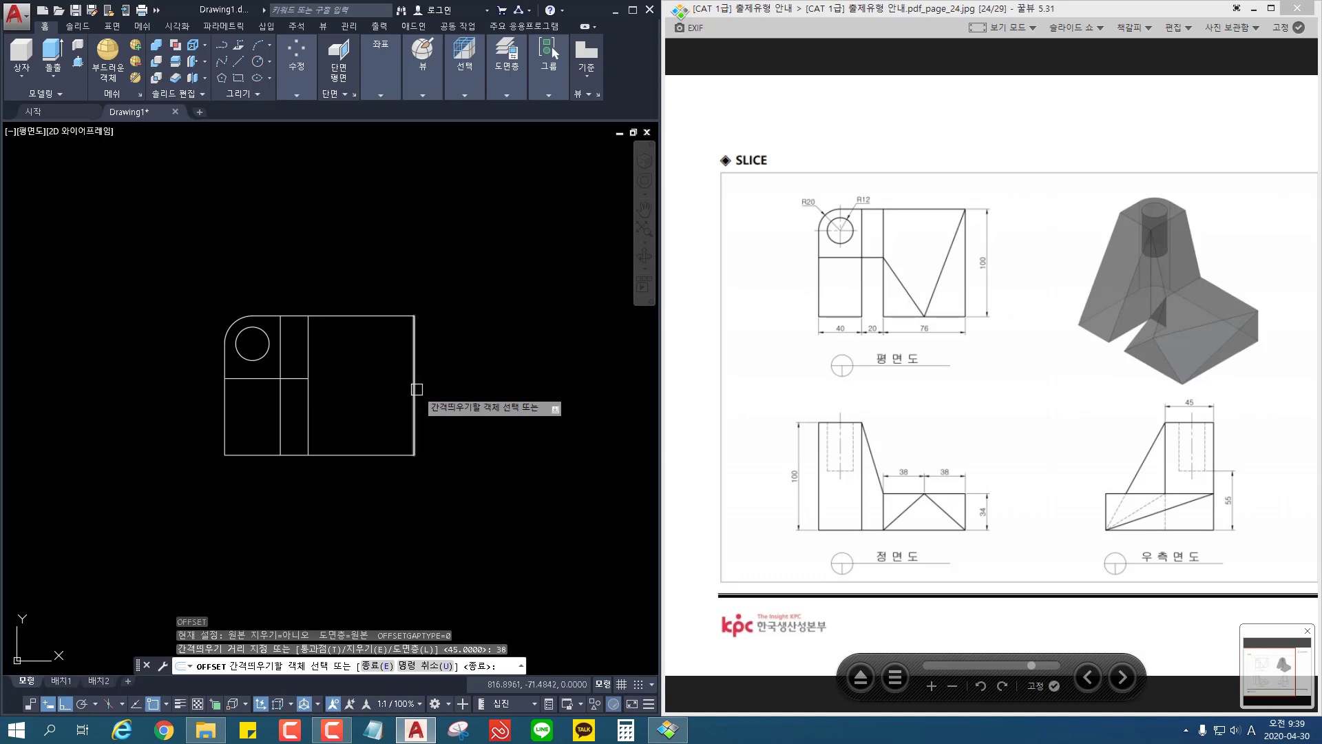
pyautogui.click(412, 388)
pyautogui.click(378, 378)
pyautogui.press('Return')
pyautogui.press('Escape')
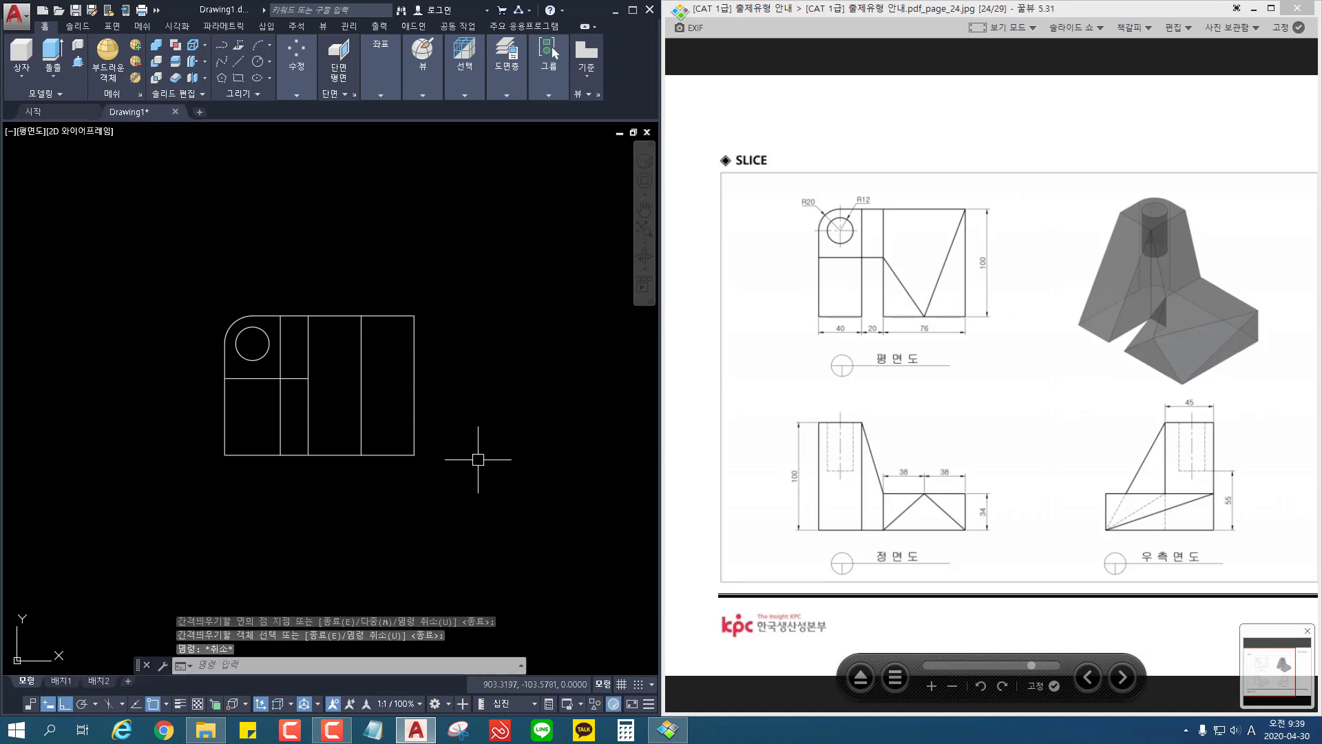
# Step: Draw a V-shaped line from the outline's upper-right corner to the middle line's lower end, then up to the inner horizontal line's right end
pyautogui.write('l')
pyautogui.press('Return')
pyautogui.click(414, 315)
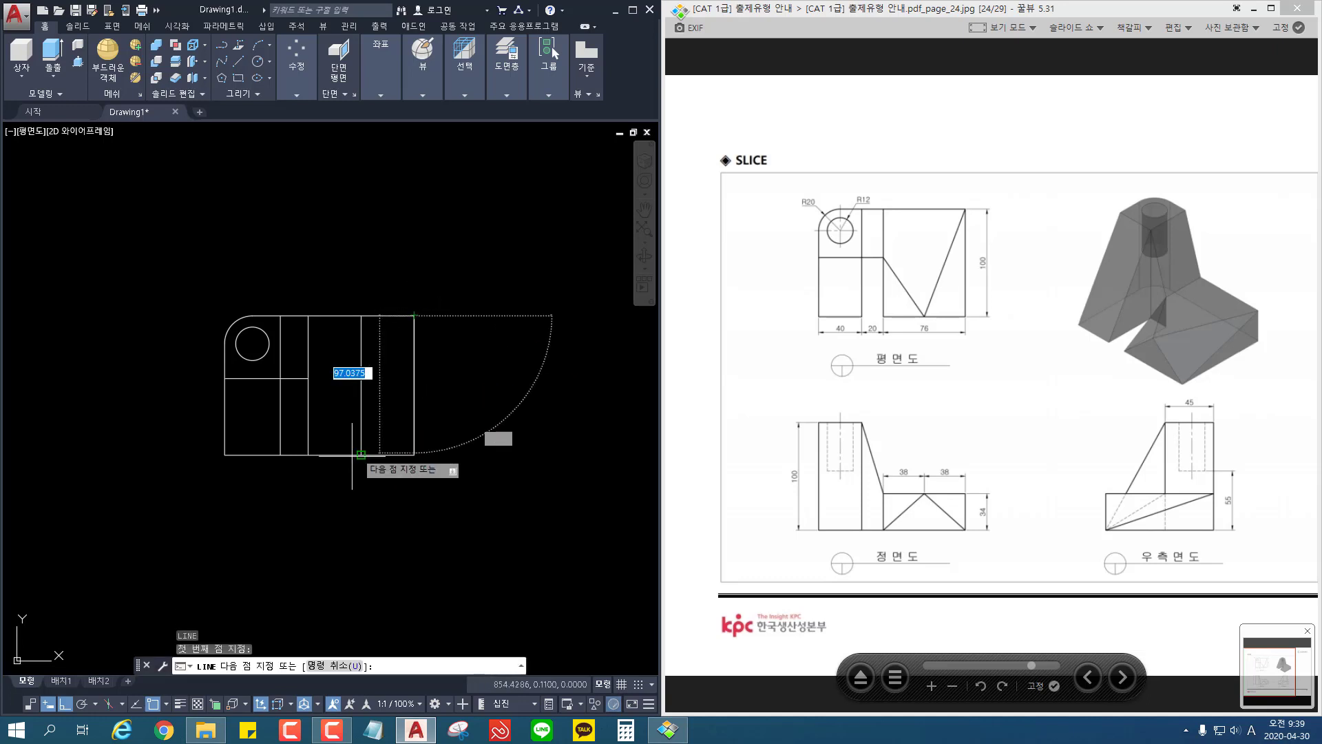
pyautogui.click(361, 454)
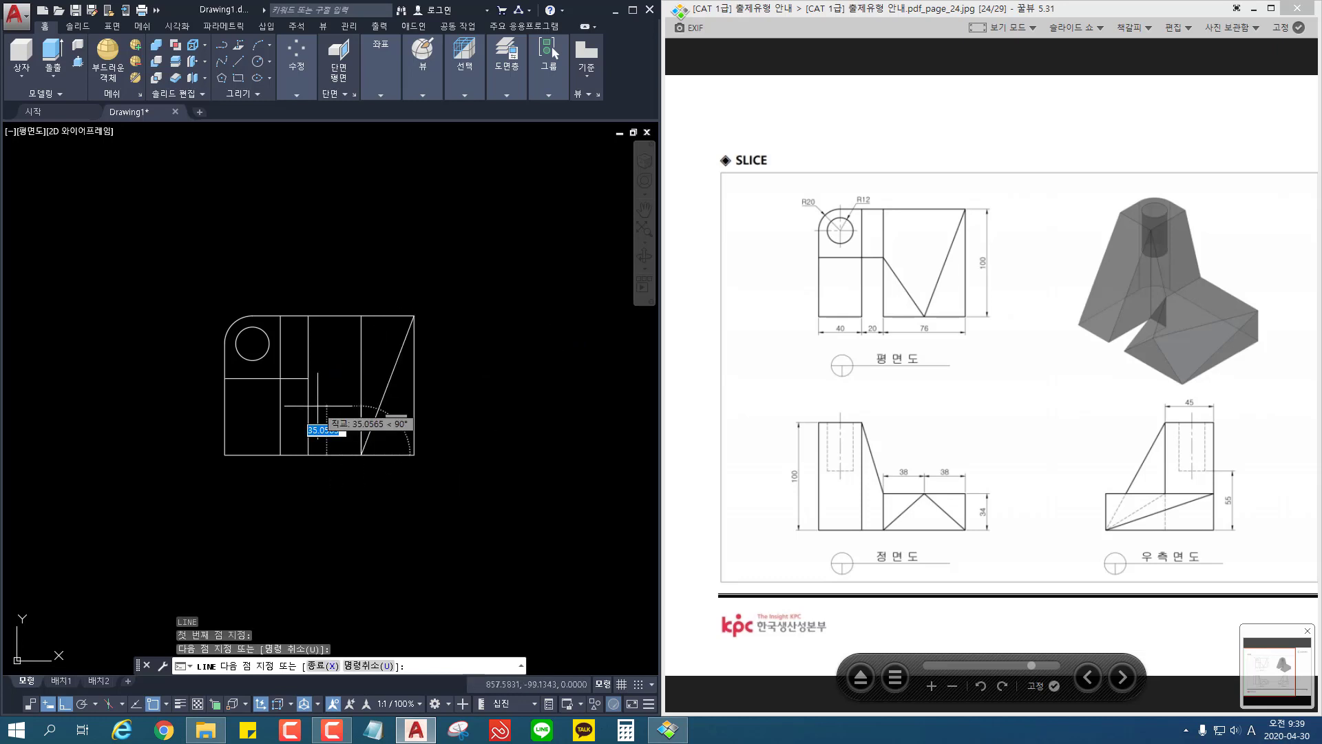
pyautogui.click(308, 378)
pyautogui.press('Escape')
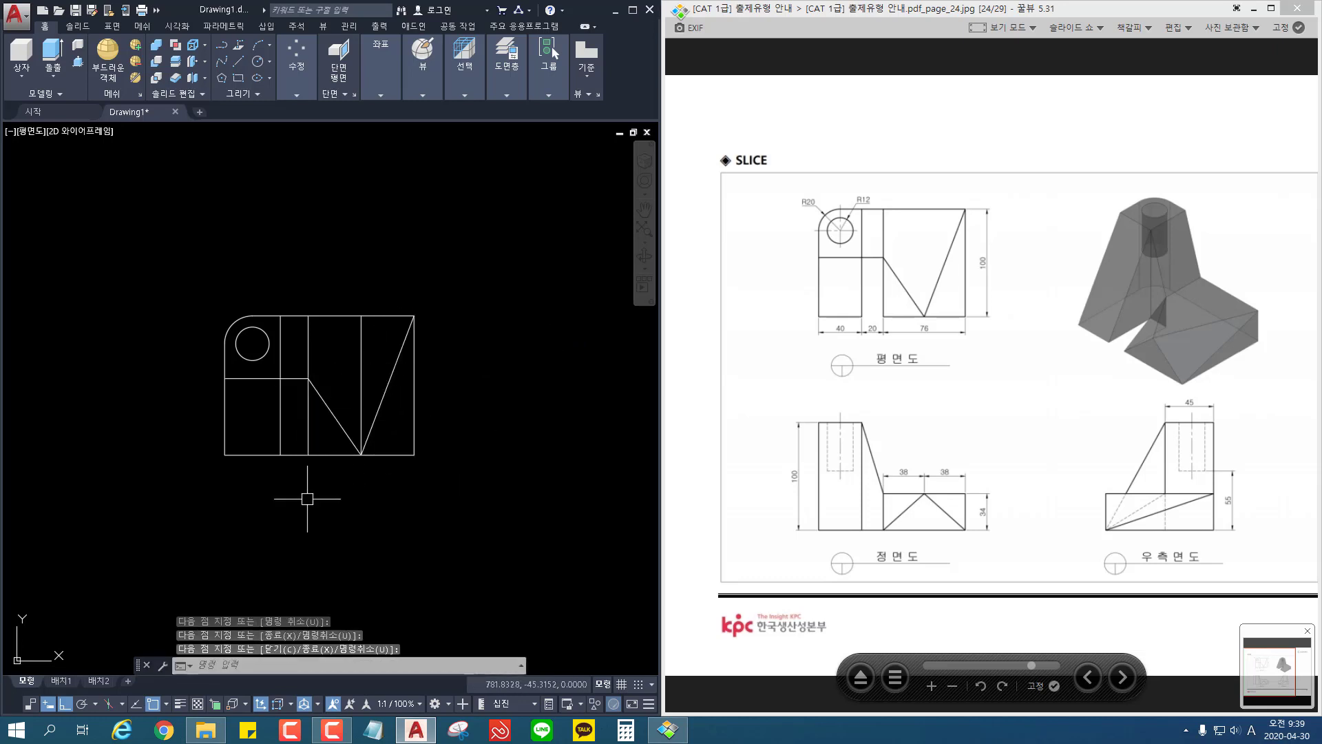
# Step: Trim the bottom edge and the inner vertical line segments so the 20-wide gap is open below the inner horizontal line
pyautogui.write('tr')
pyautogui.press('Return')
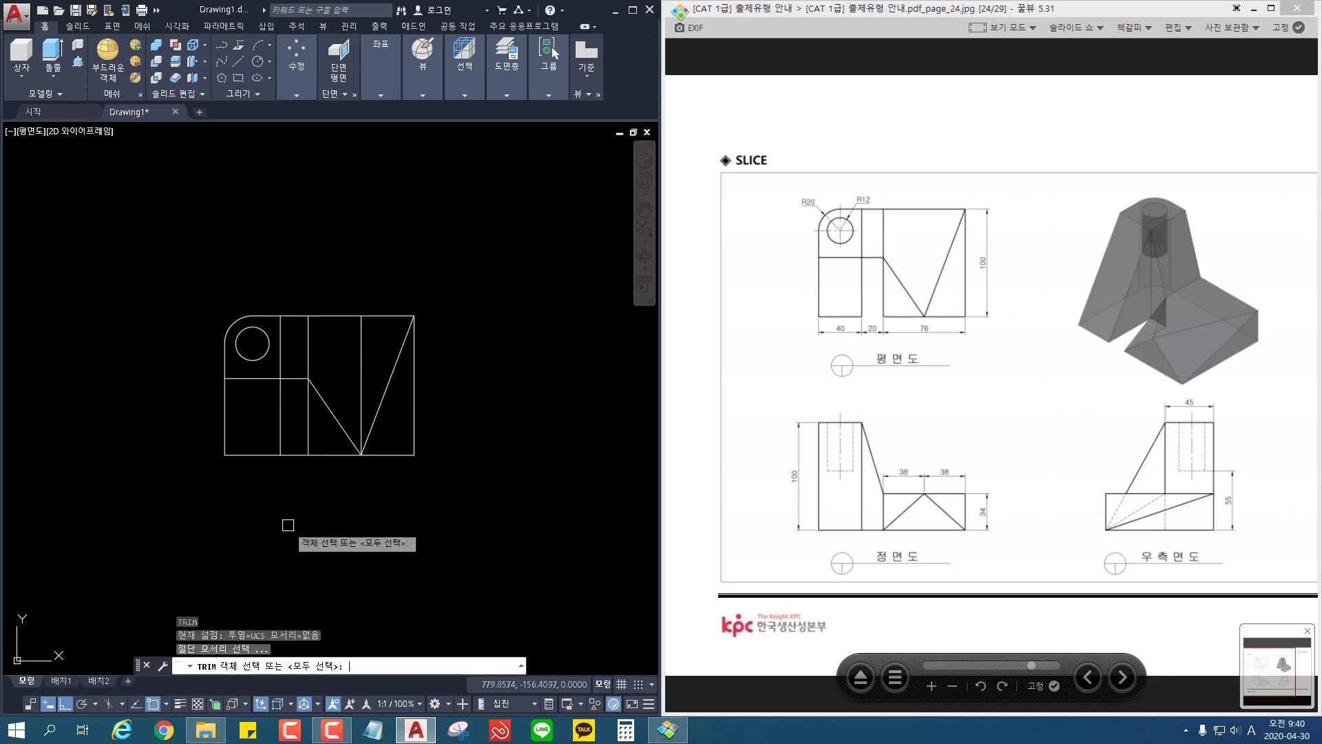
pyautogui.press('Return')
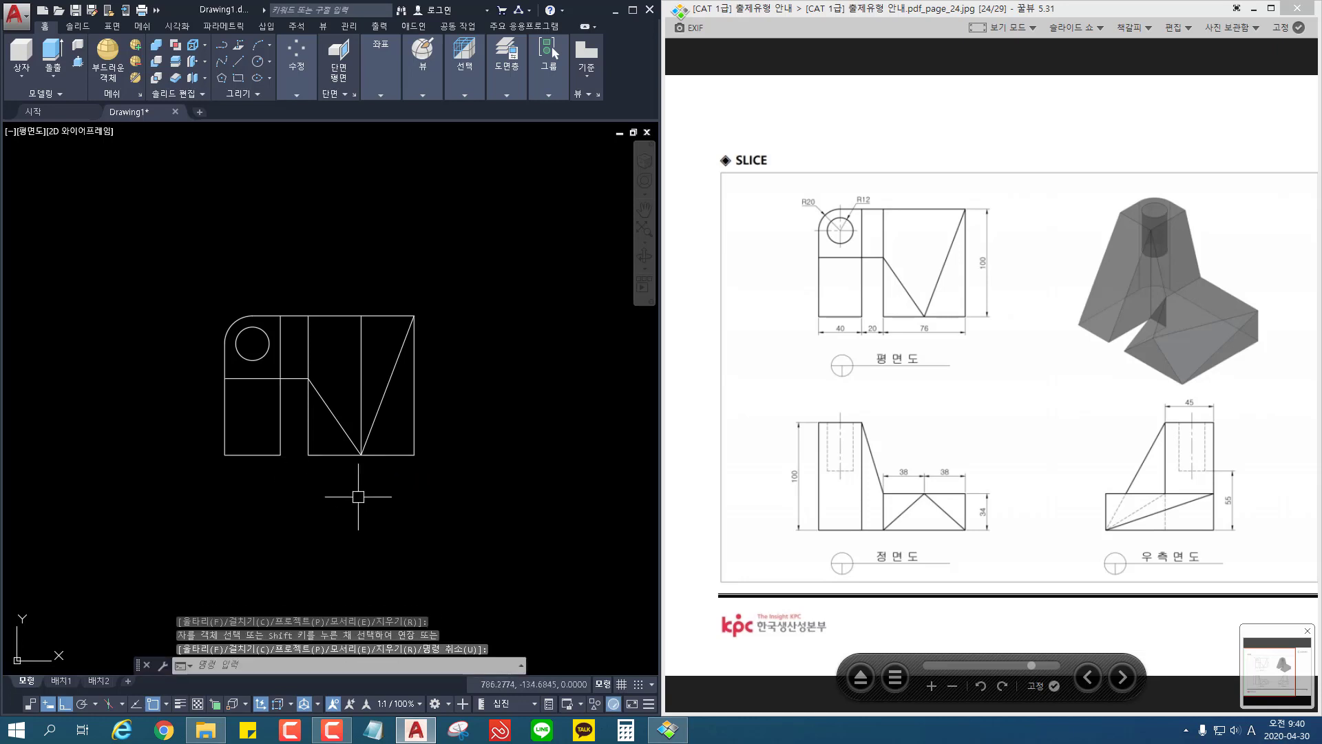
# Step: Switch the viewport from plan to the southeast isometric view, with the new outline centred
pyautogui.scroll(-2, 357, 496)
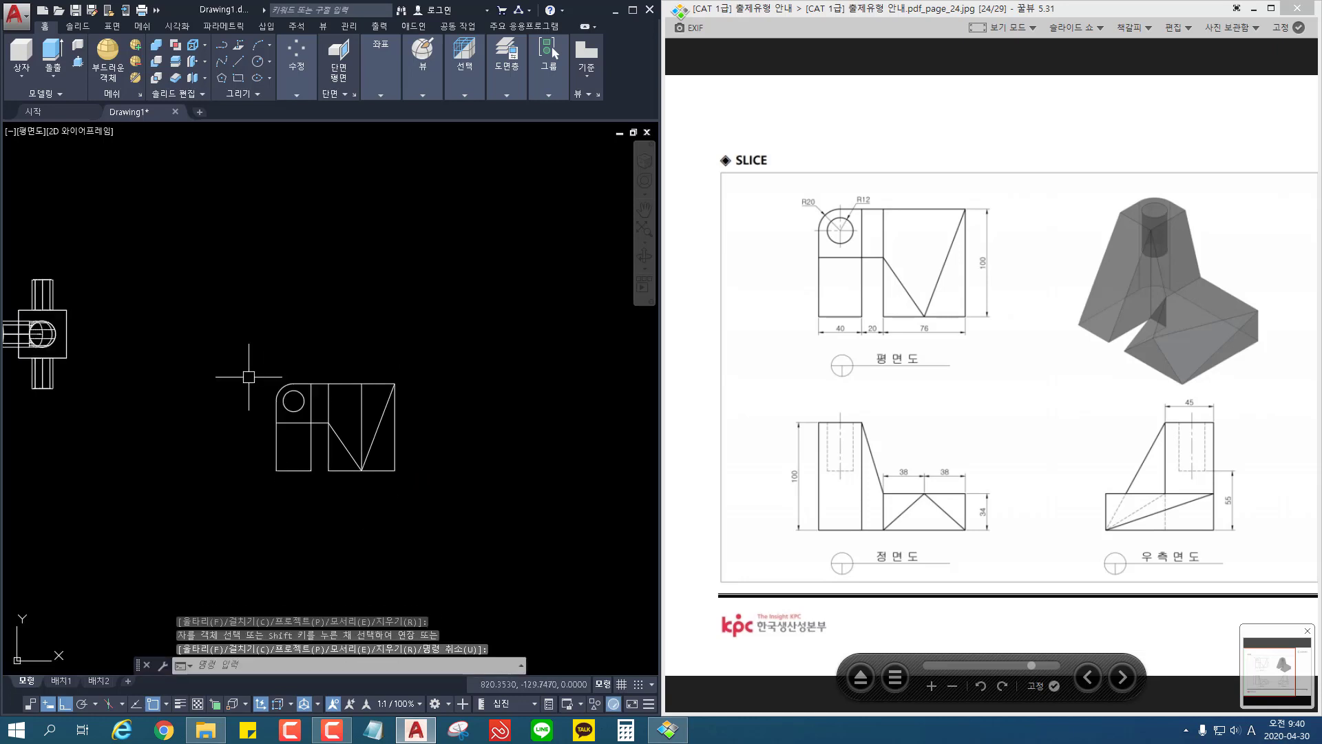
pyautogui.click(30, 132)
pyautogui.click(85, 271)
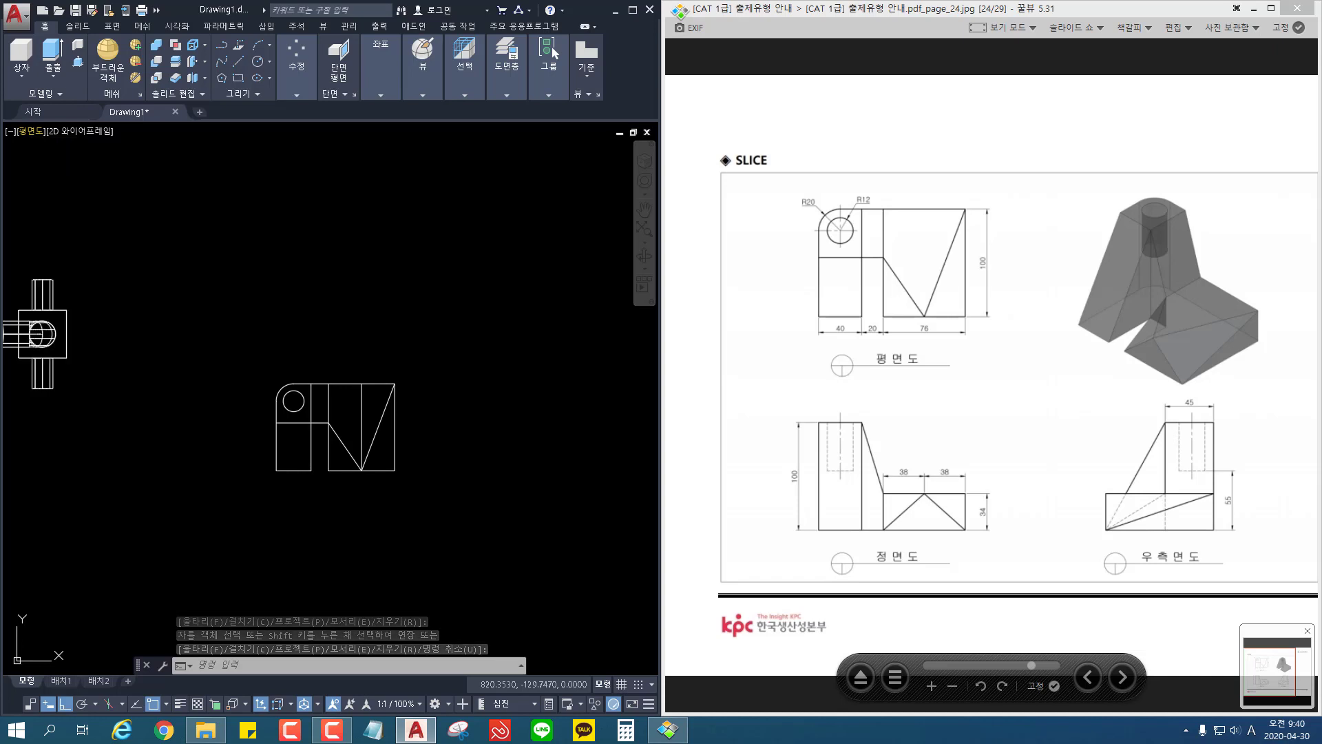
pyautogui.moveTo(388, 439); pyautogui.dragTo(319, 340, button='middle')
pyautogui.scroll(5, 361, 387)
pyautogui.moveTo(385, 419); pyautogui.dragTo(350, 327, button='middle')
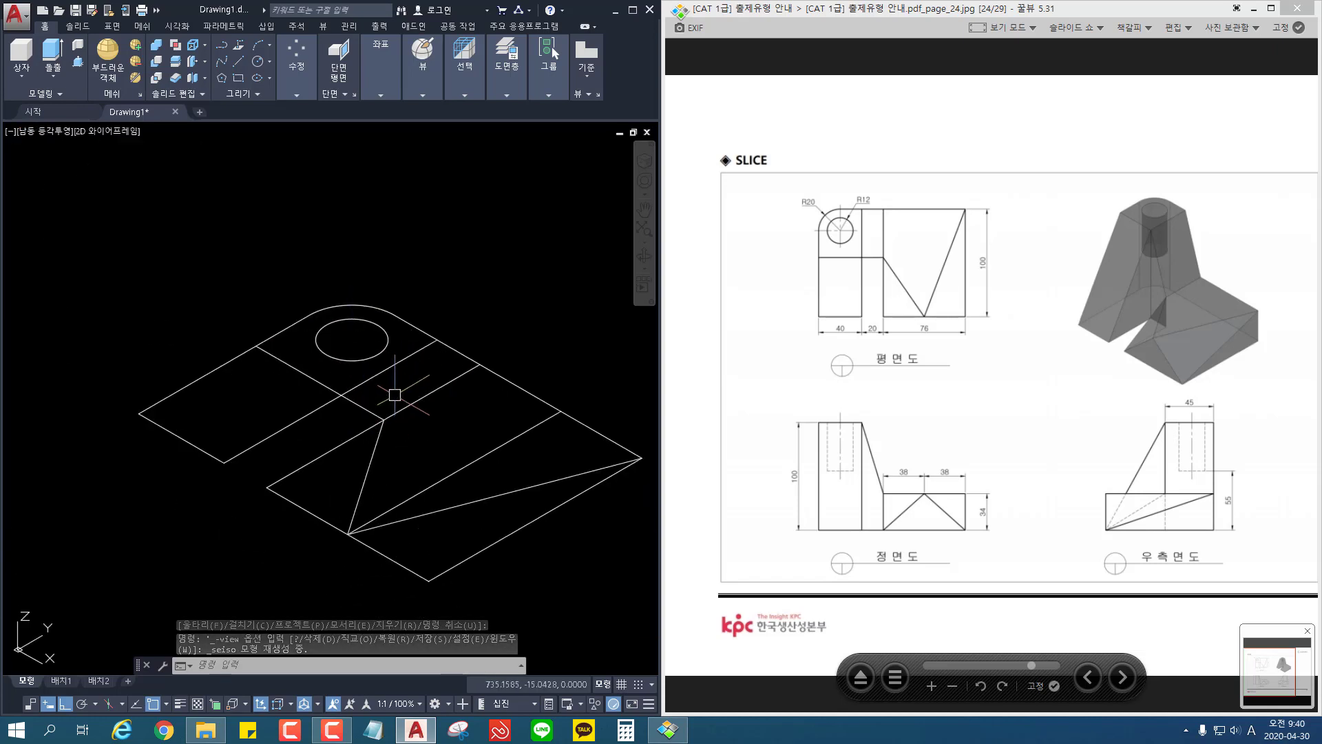
# Step: Trim away the outer edge and the inner cross line where they span the 20-wide gap
pyautogui.press('Return')
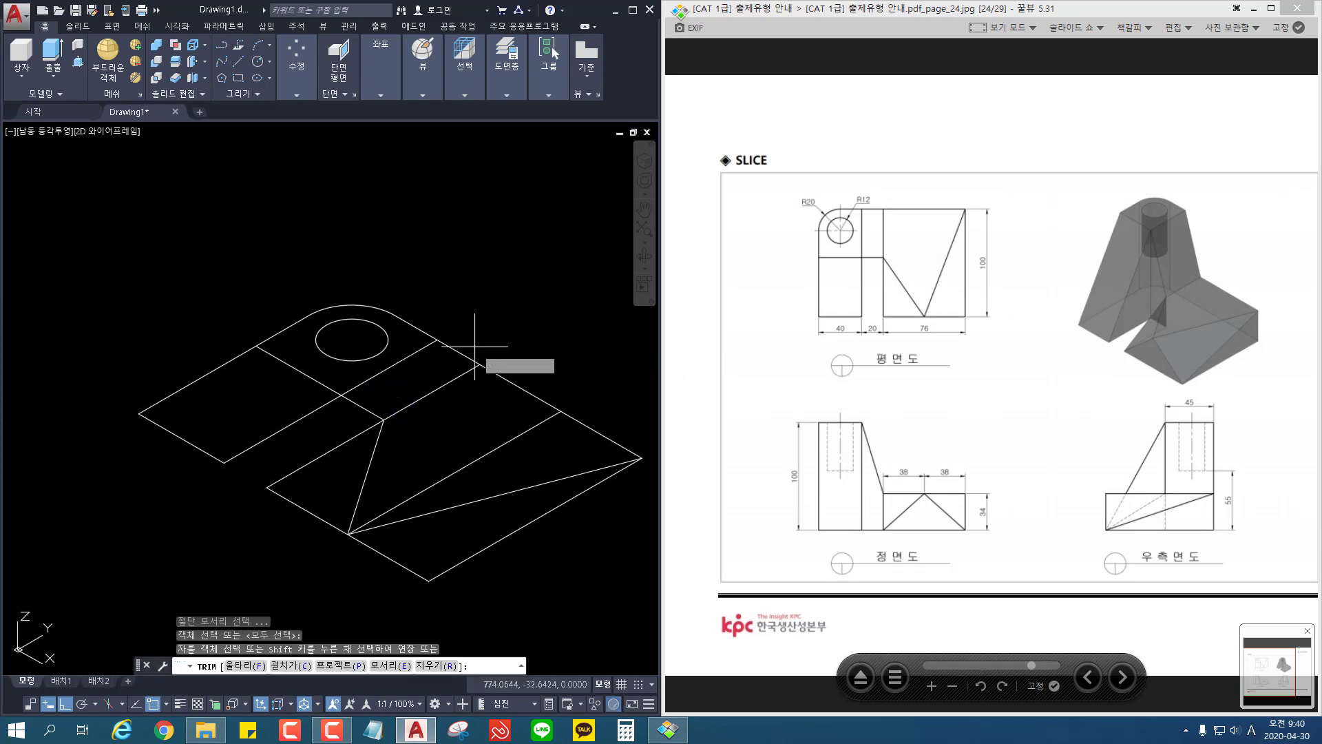
pyautogui.click(474, 346)
pyautogui.click(456, 355)
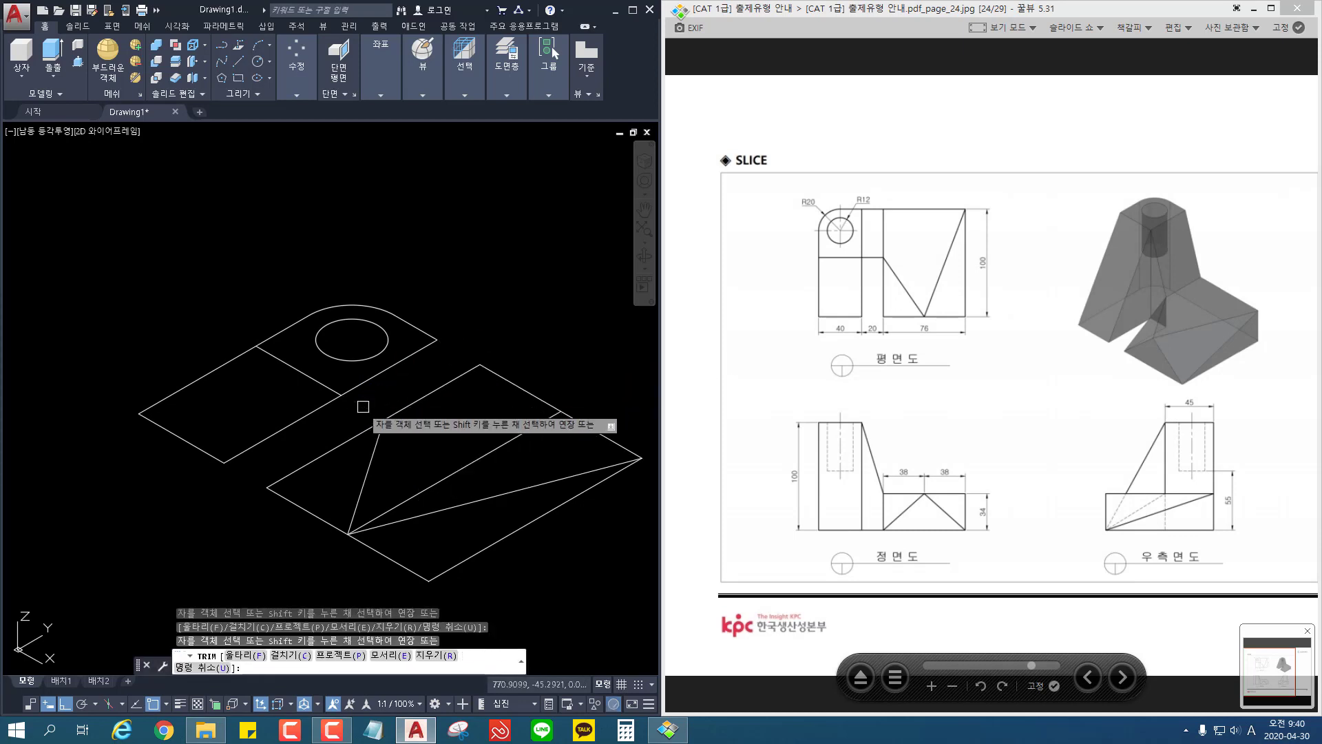
pyautogui.press('Return')
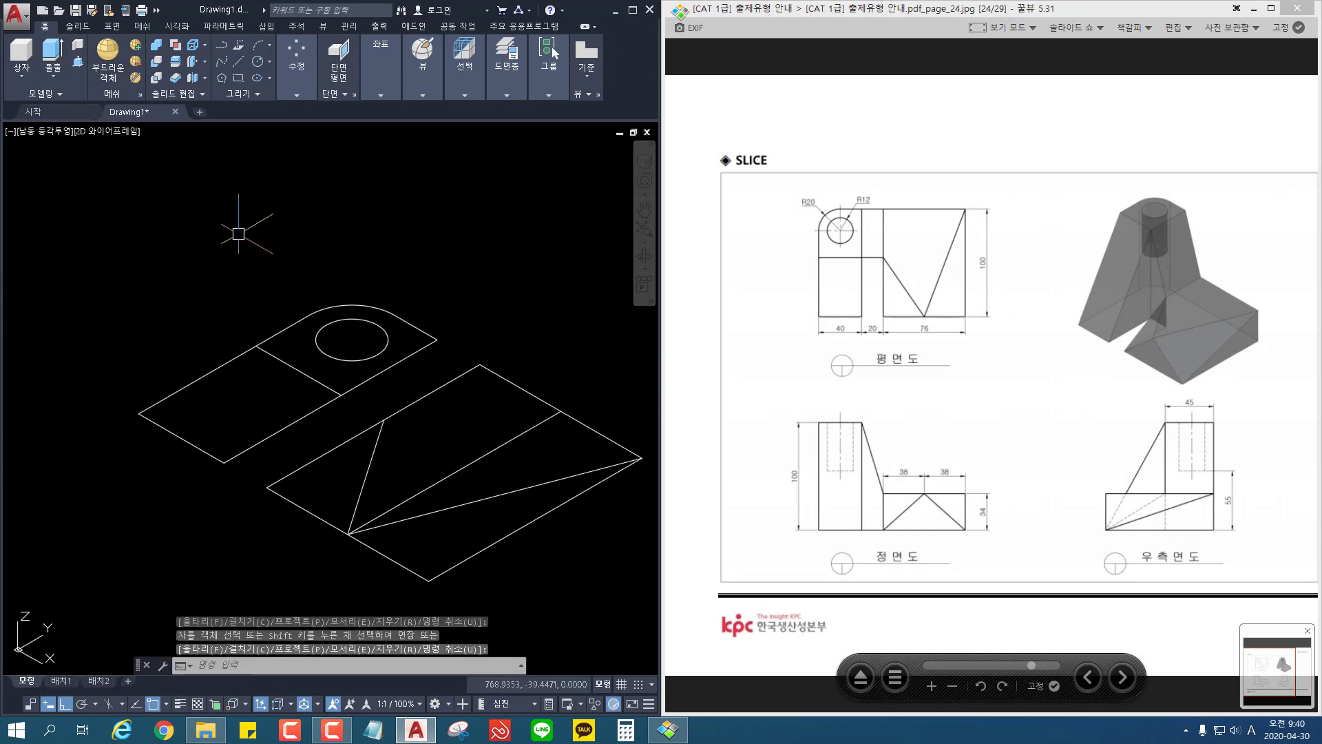
# Step: Draw a rectangle across the 20-wide gap, from the cross line's end on the 40-wide section to the 76-wide section's back corner
pyautogui.write('rec')
pyautogui.press('Return')
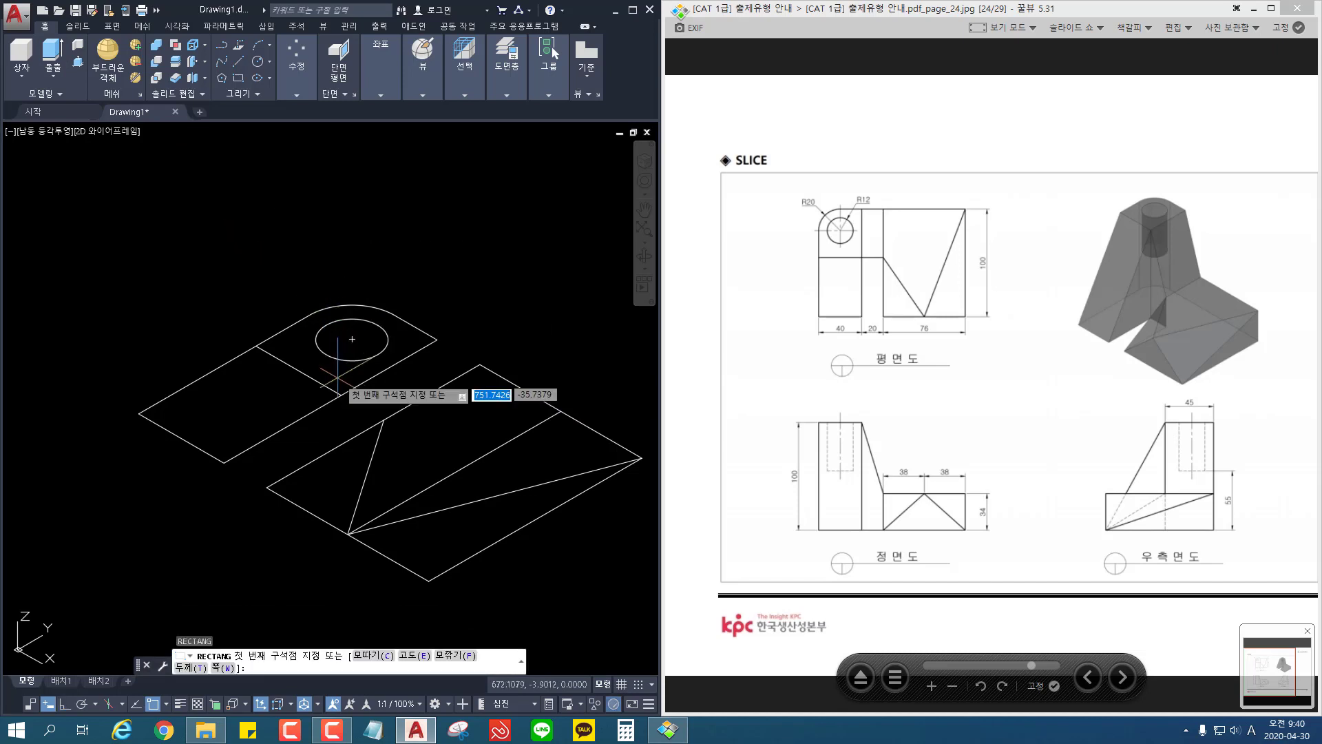
pyautogui.click(342, 394)
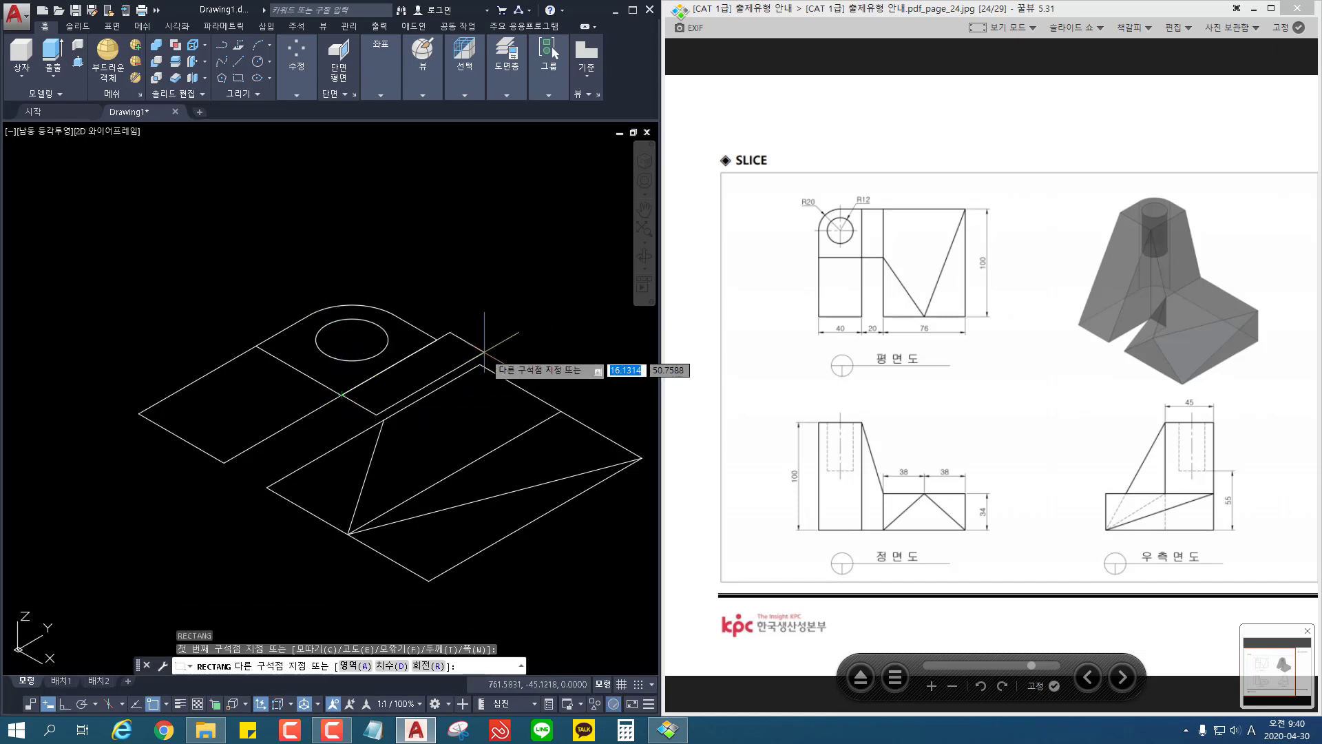
pyautogui.click(481, 367)
pyautogui.moveTo(495, 377); pyautogui.dragTo(454, 323, button='middle')
pyautogui.press('Escape')
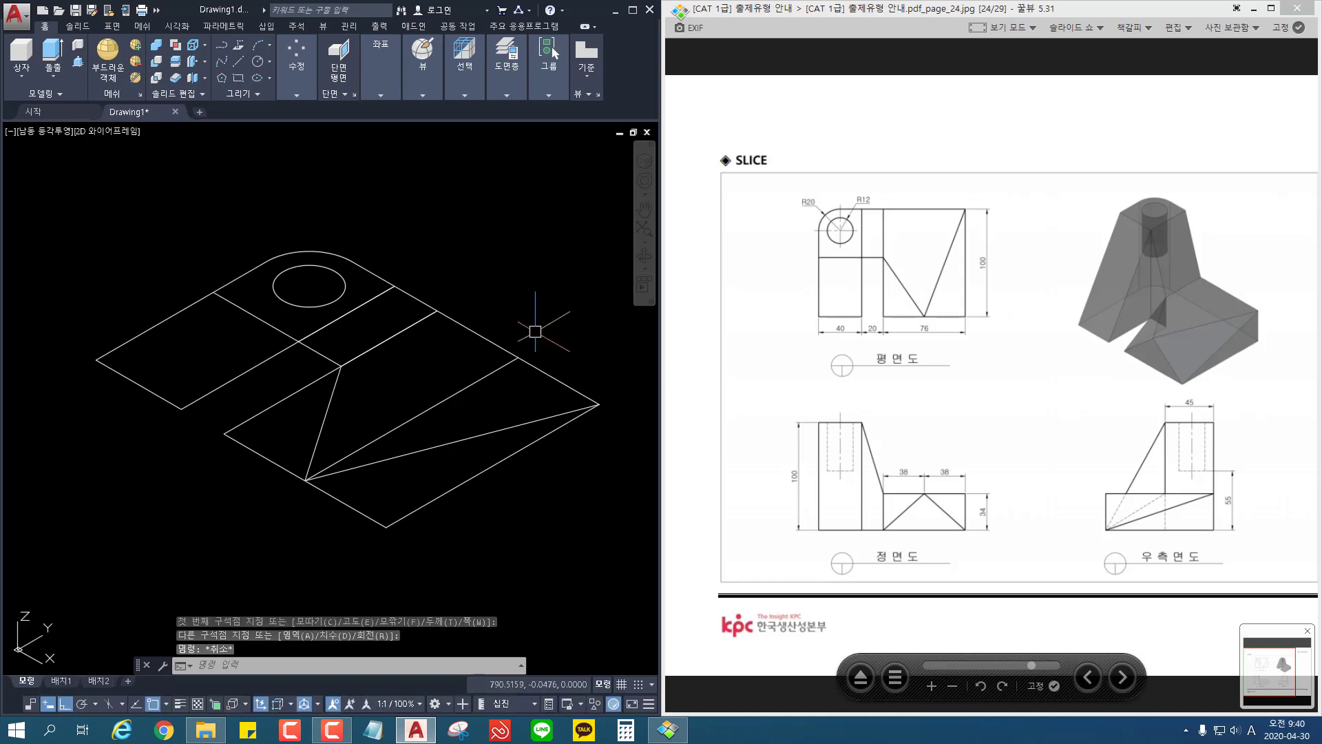
# Step: Join the four outer edges of the 76-wide section into one closed polyline
pyautogui.write('j')
pyautogui.press('Return')
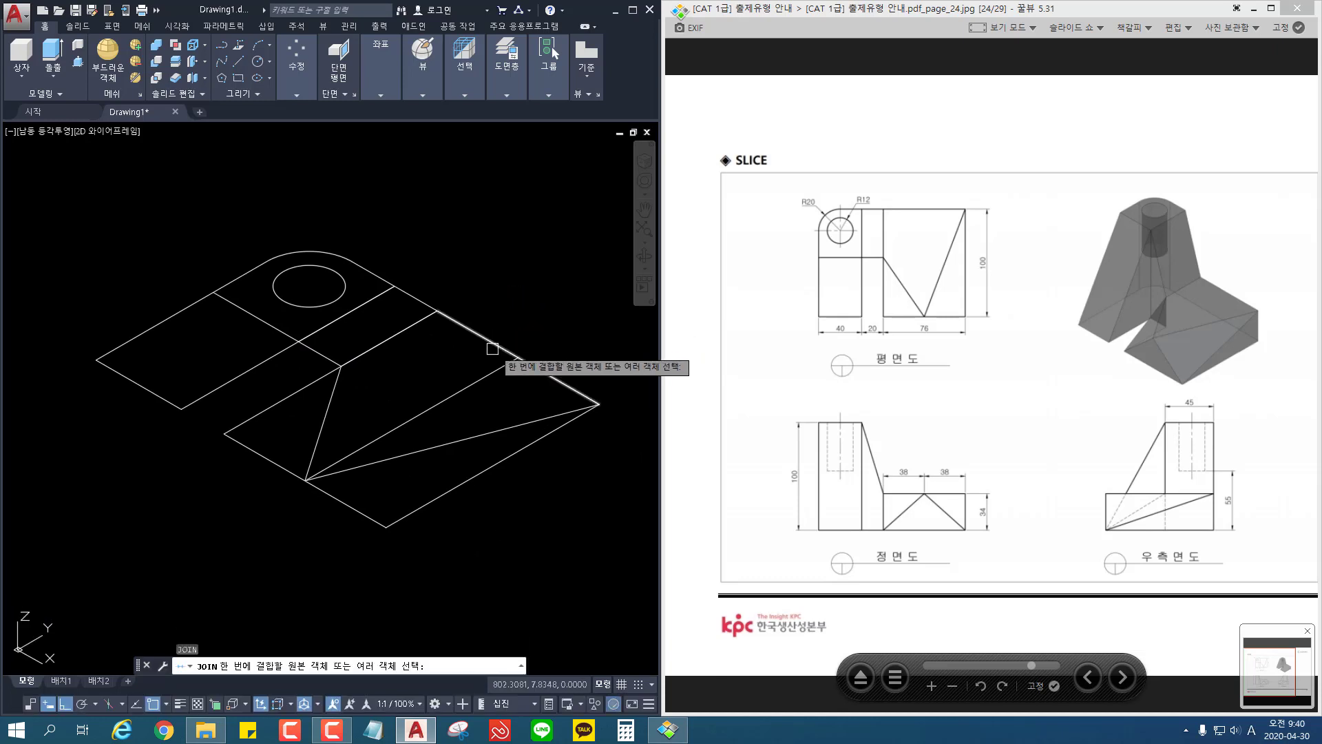
pyautogui.click(487, 341)
pyautogui.click(459, 475)
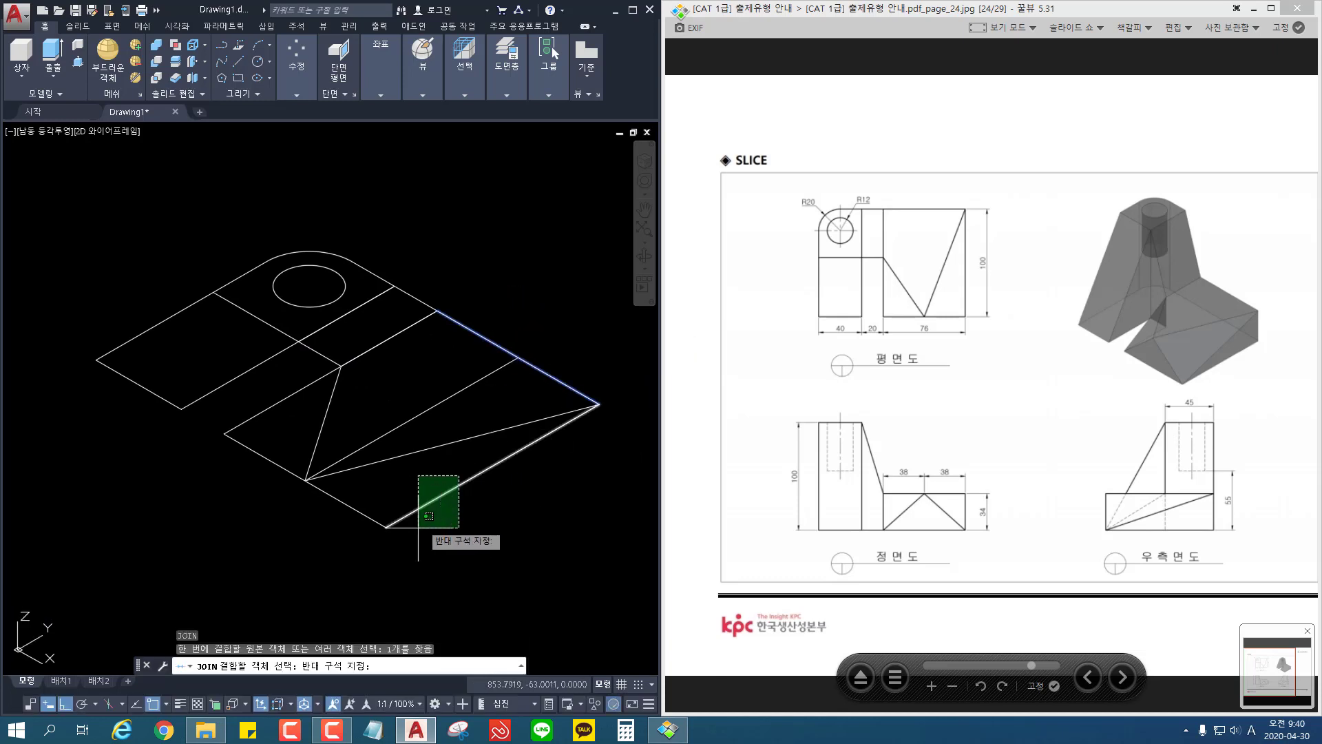
pyautogui.click(416, 543)
pyautogui.click(356, 509)
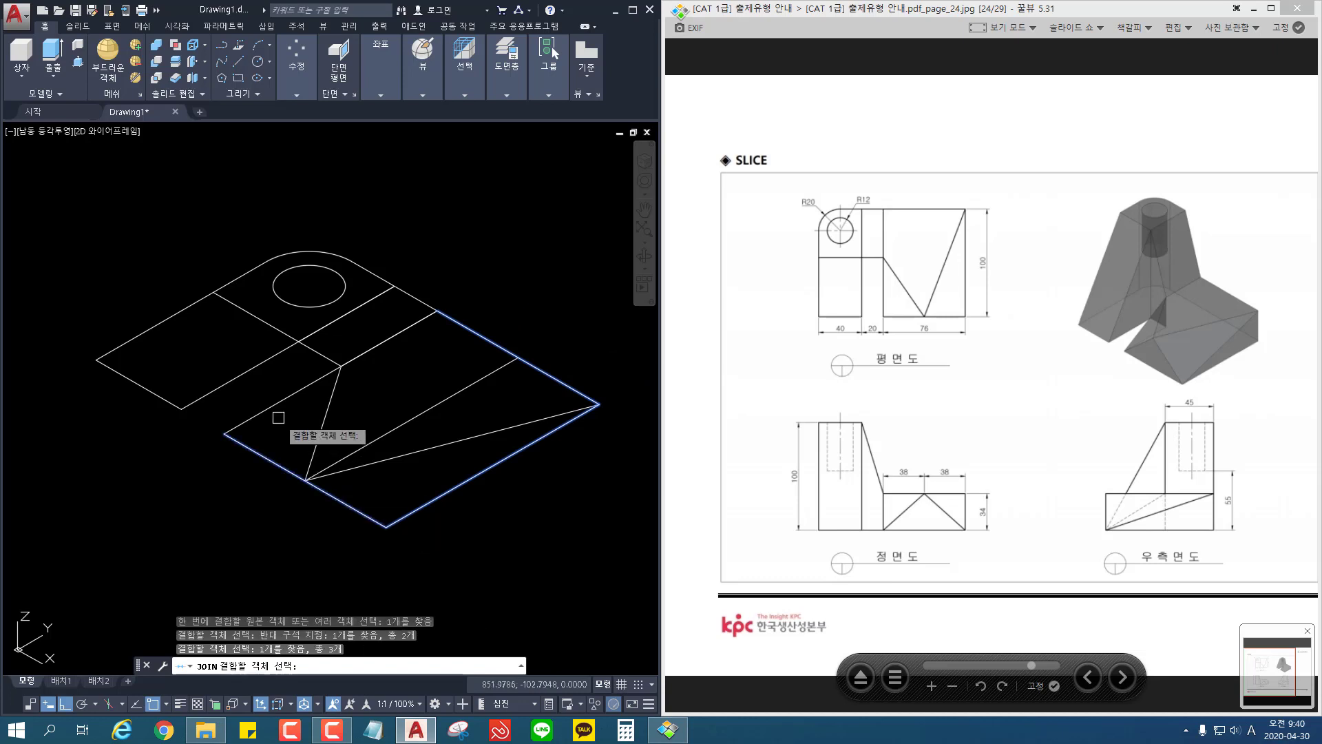
pyautogui.click(273, 408)
pyautogui.press('Return')
pyautogui.press('Return')
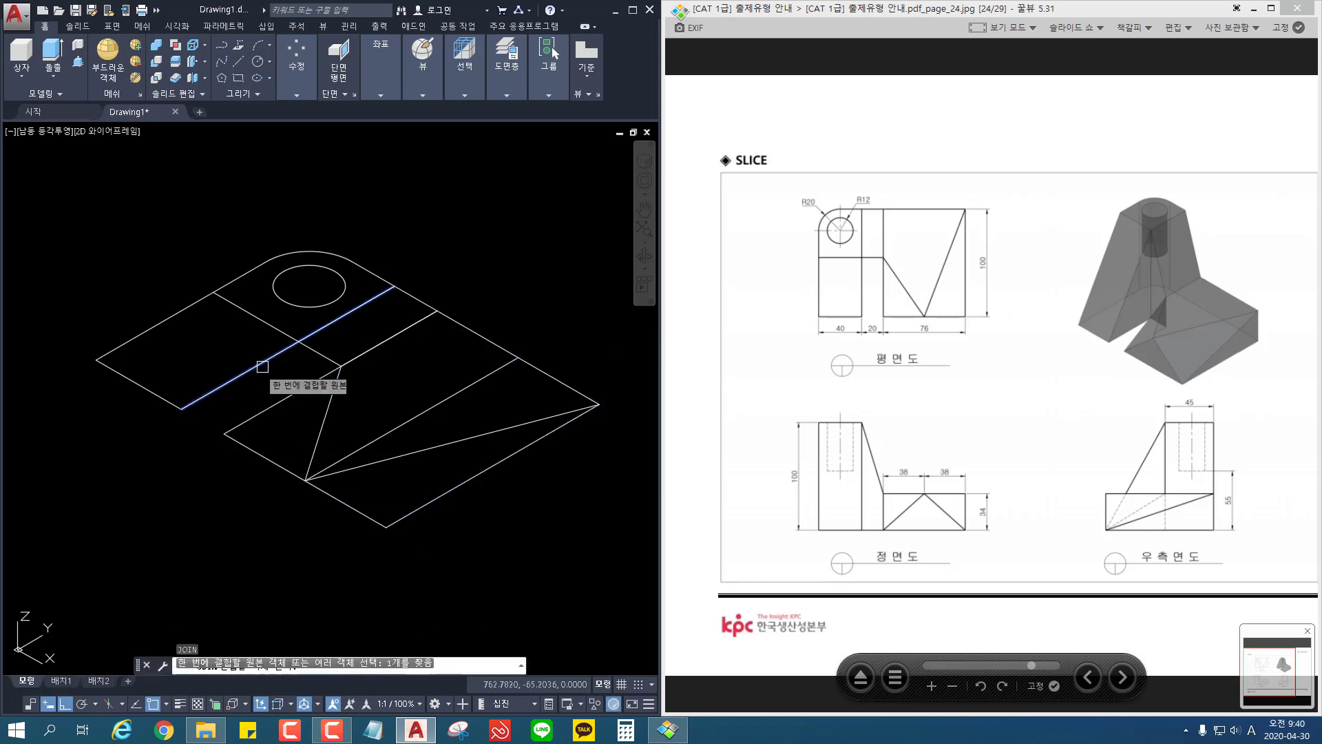
# Step: Join the outer edges and rounded corner of the 40-wide section into one closed polyline
pyautogui.click(344, 318)
pyautogui.click(381, 277)
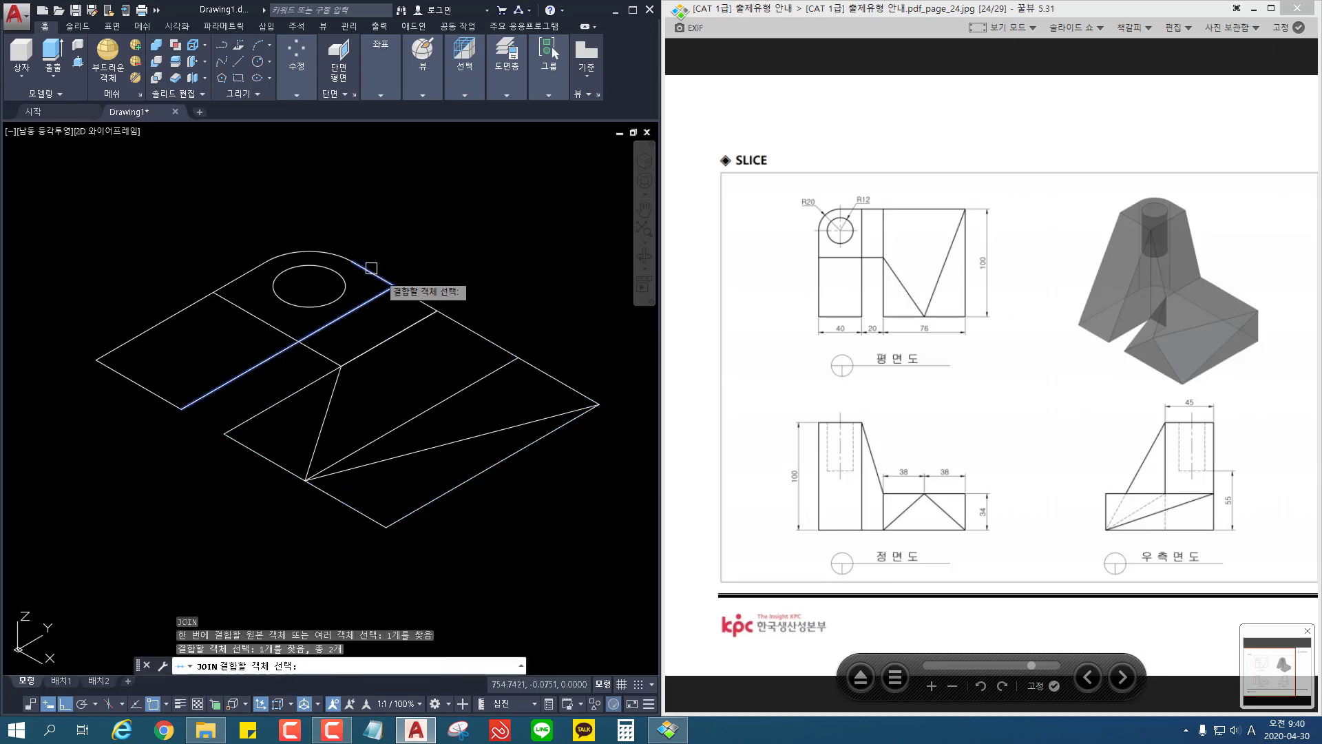
pyautogui.click(328, 246)
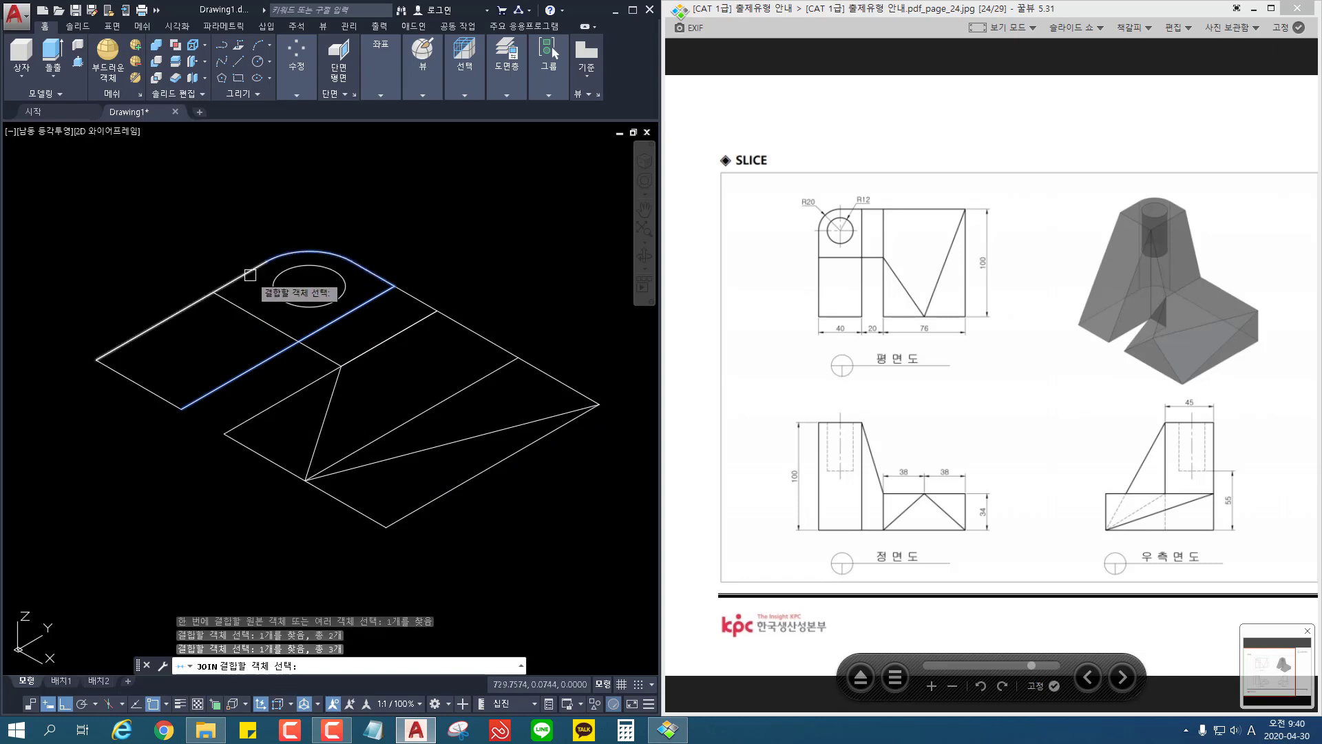
pyautogui.click(250, 275)
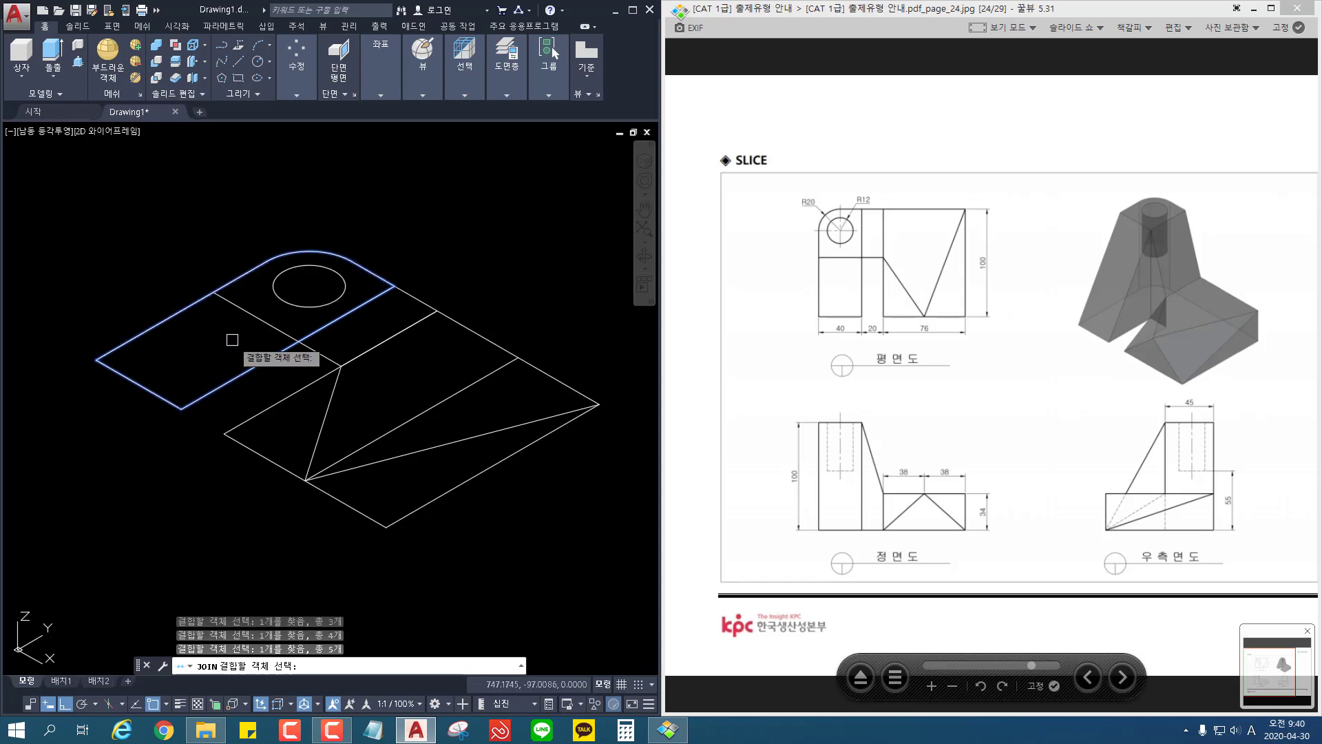
pyautogui.press('Return')
# Step: Extrude the 40-wide section's outline upward by 100
pyautogui.scroll(-2, 232, 340)
pyautogui.moveTo(232, 341); pyautogui.dragTo(181, 348, button='middle')
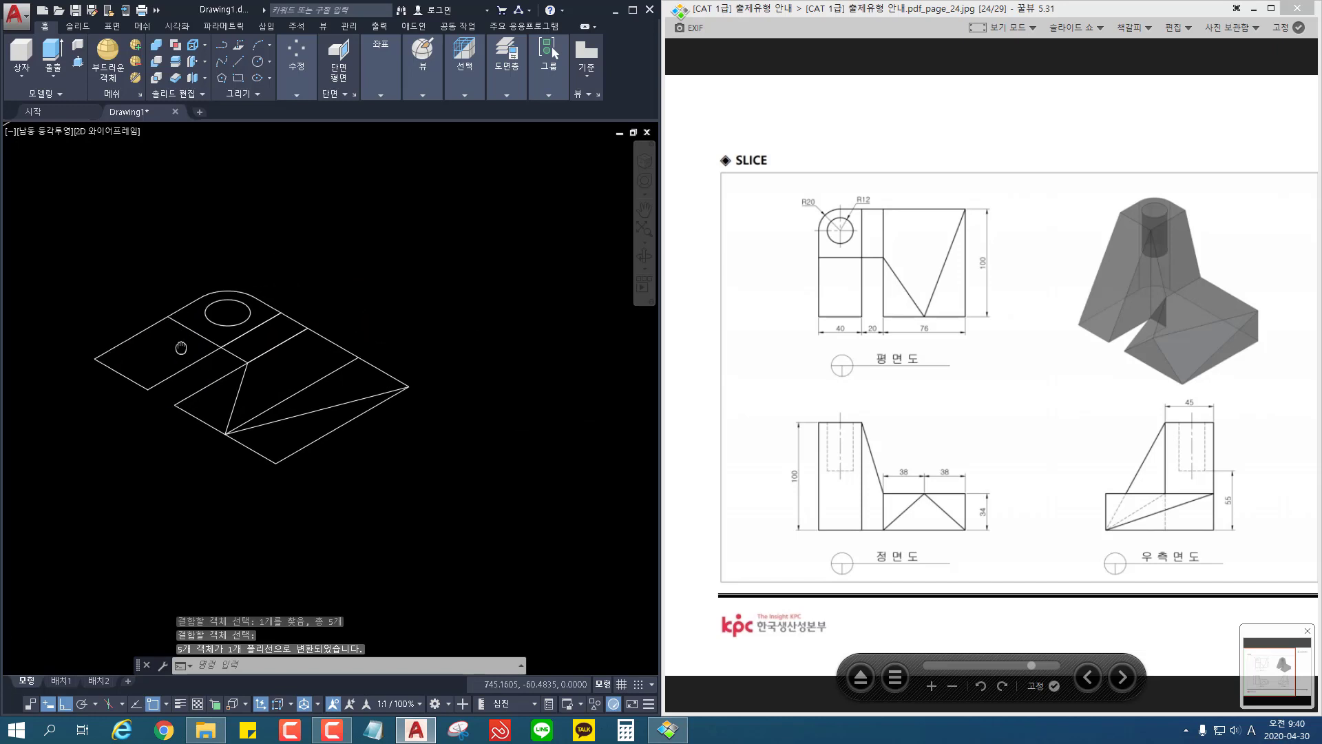
pyautogui.click(60, 58)
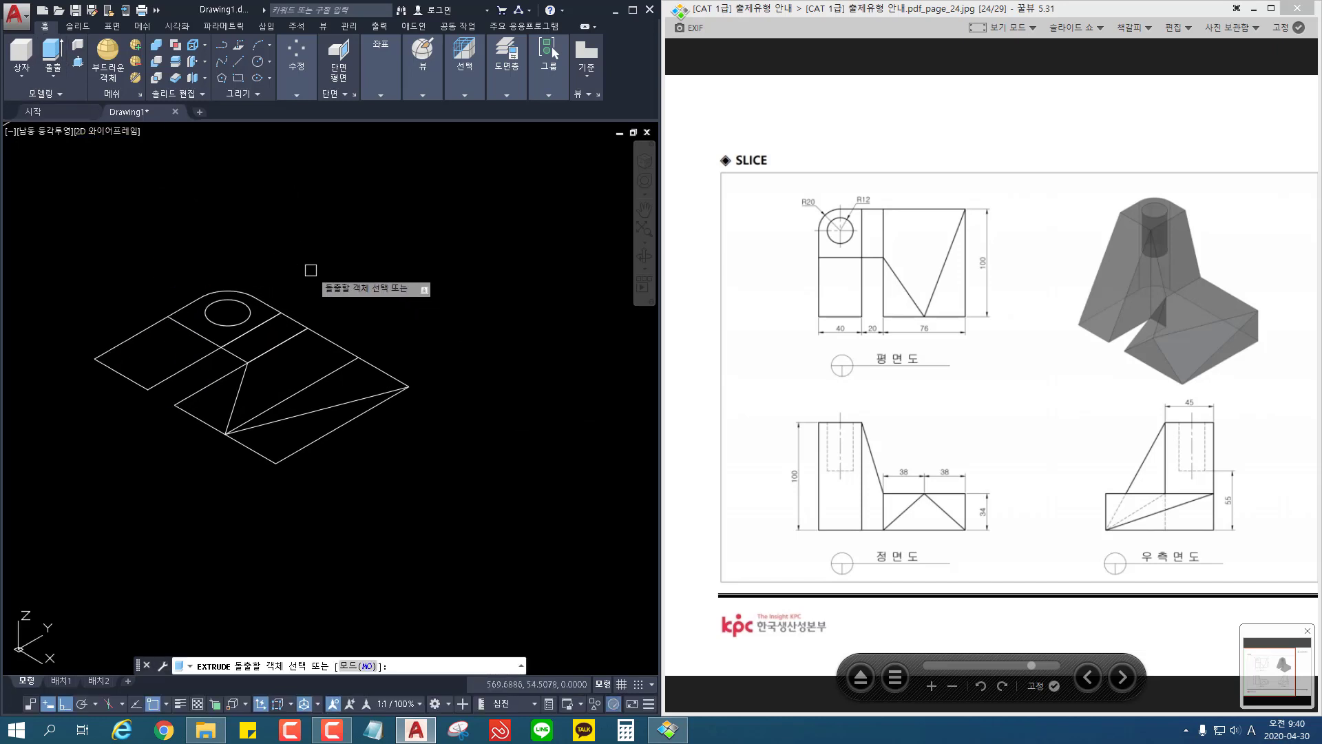
pyautogui.click(267, 298)
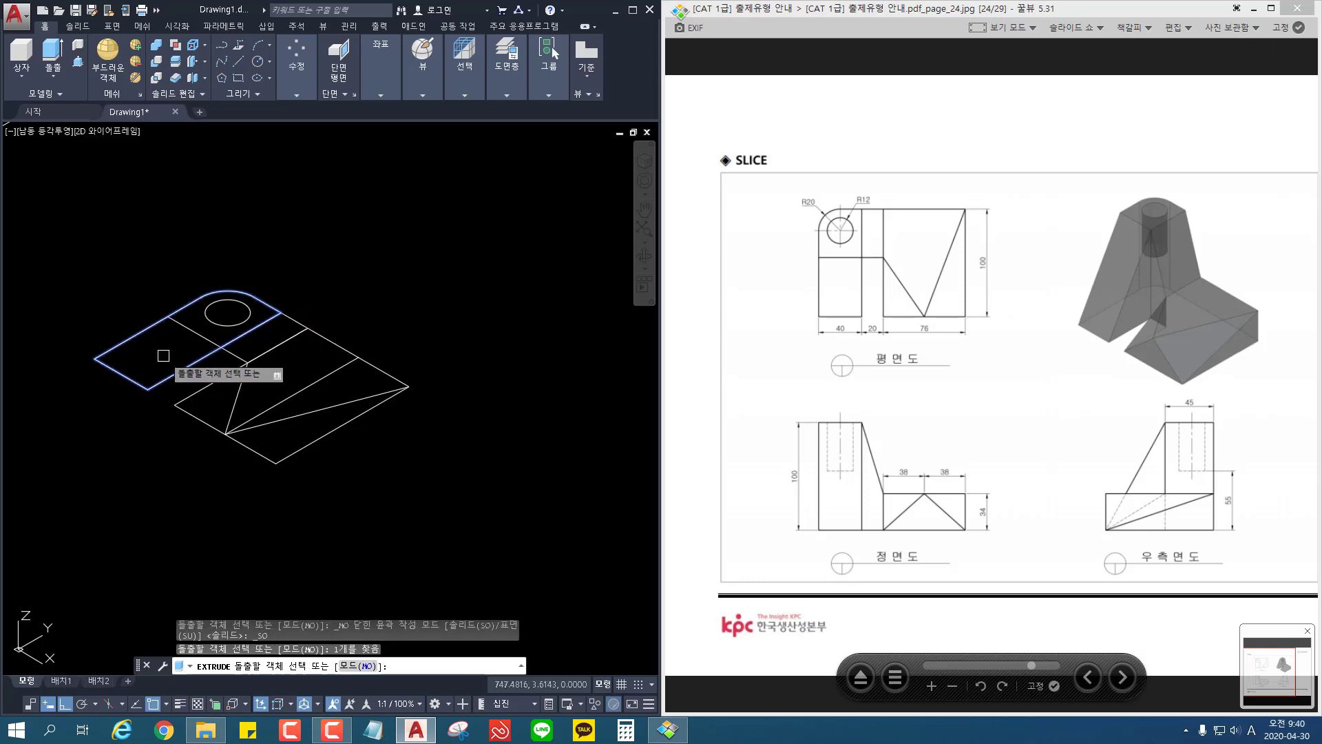
pyautogui.press('Return')
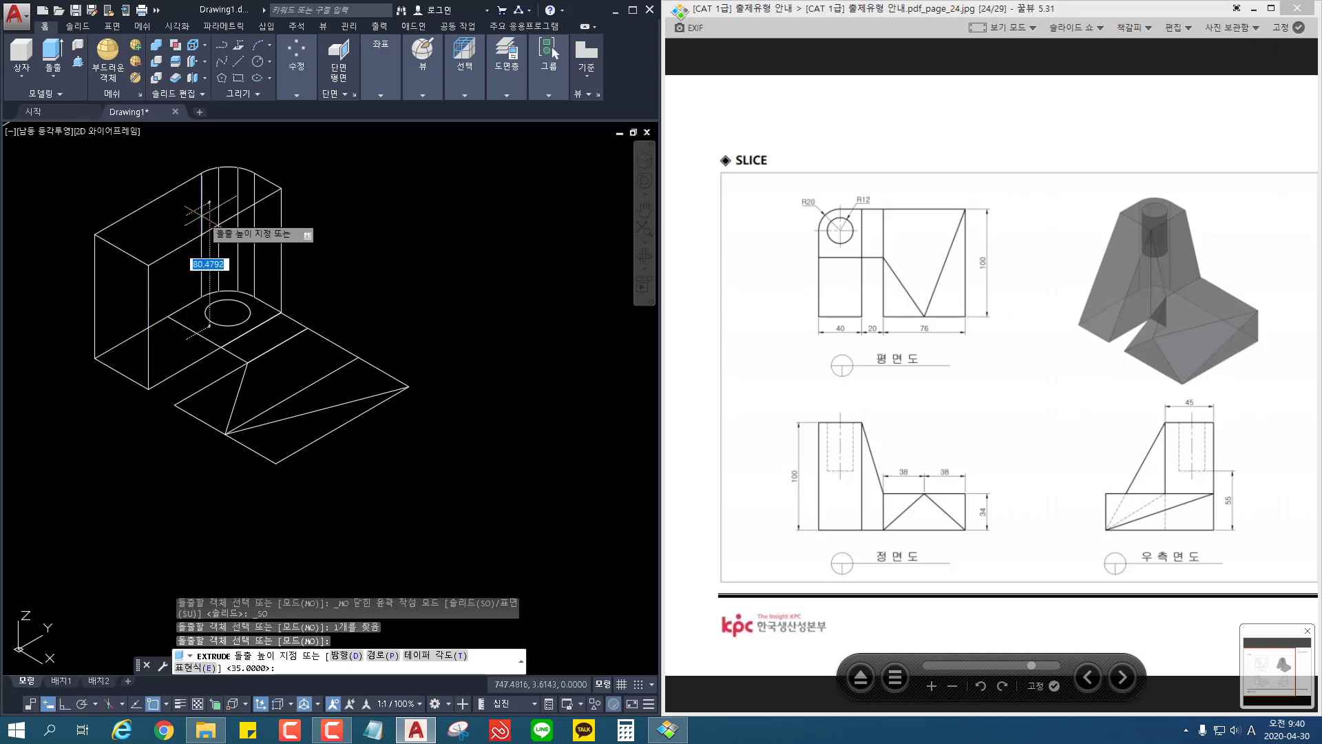
pyautogui.write('100')
pyautogui.press('Return')
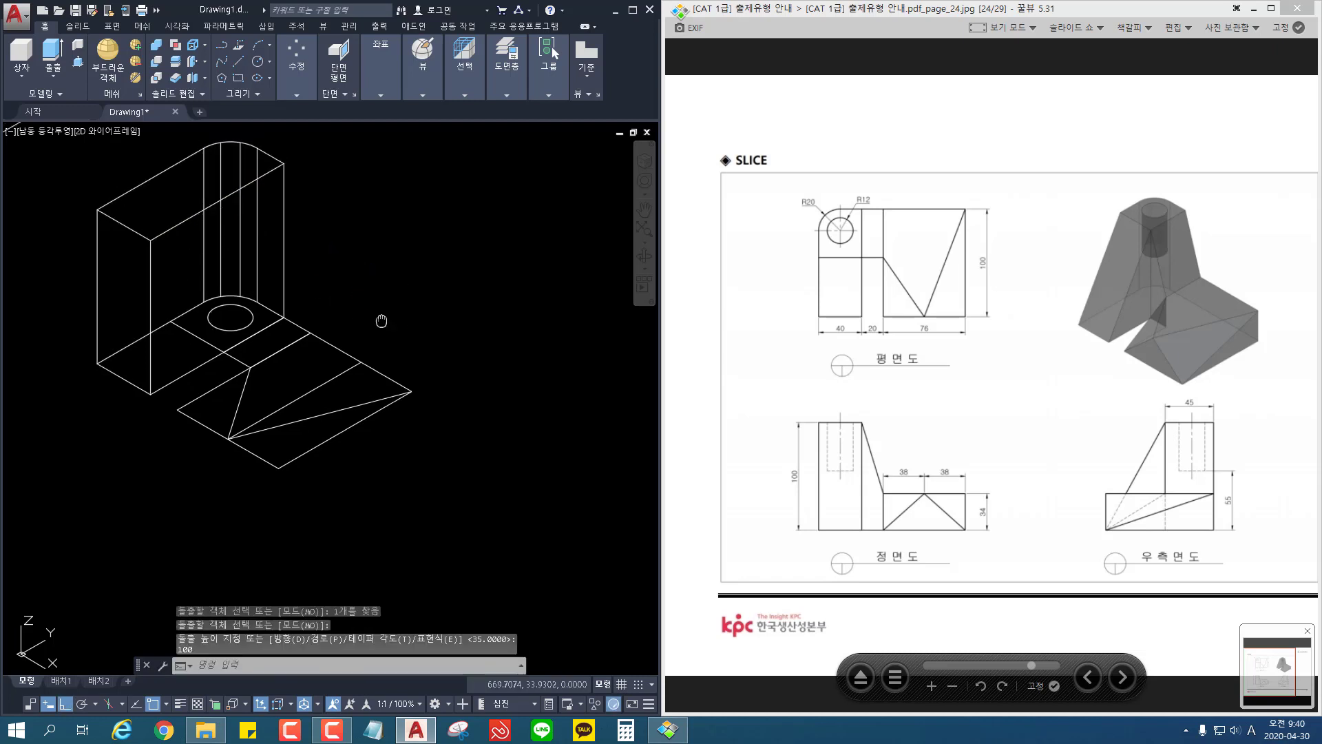
# Step: Move the hole circle up 100 from the base plane onto the top face of the 40-wide block, using its center
pyautogui.moveTo(383, 319); pyautogui.dragTo(403, 339, button='middle')
pyautogui.write('m')
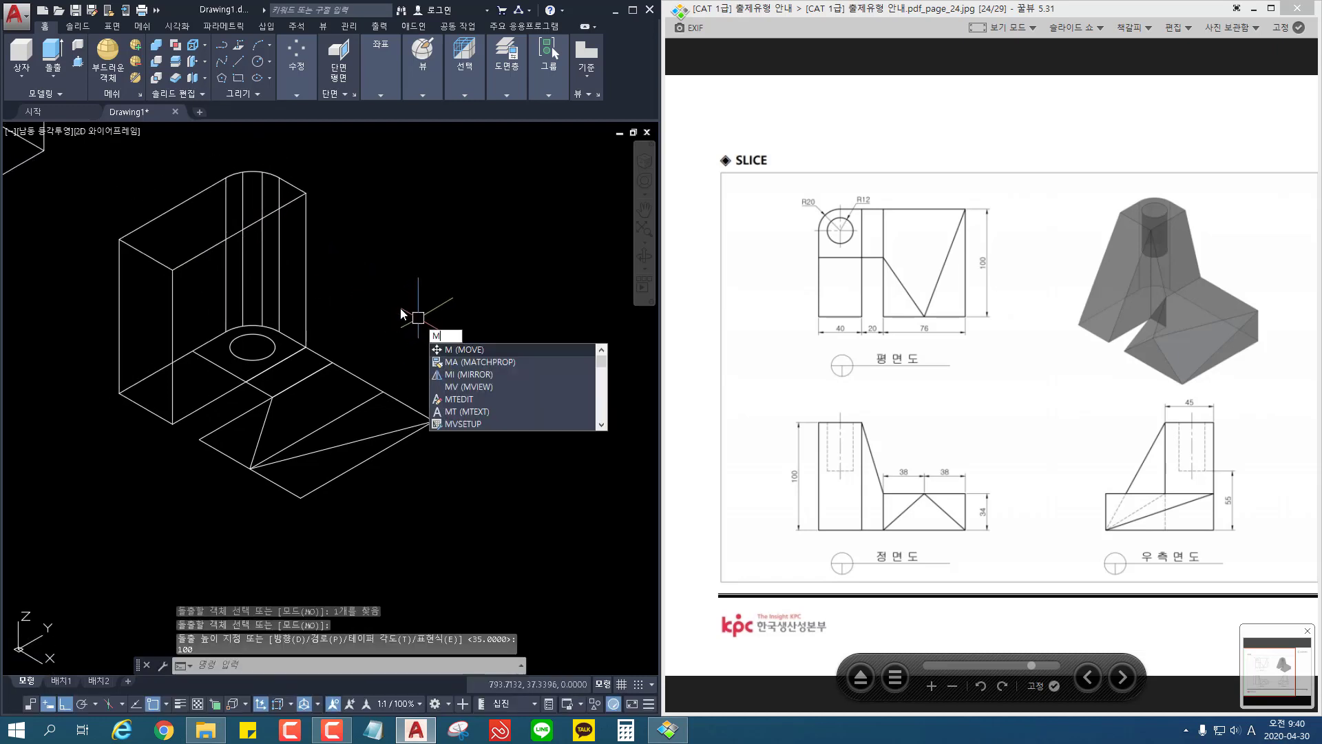
pyautogui.press('Return')
pyautogui.click(259, 334)
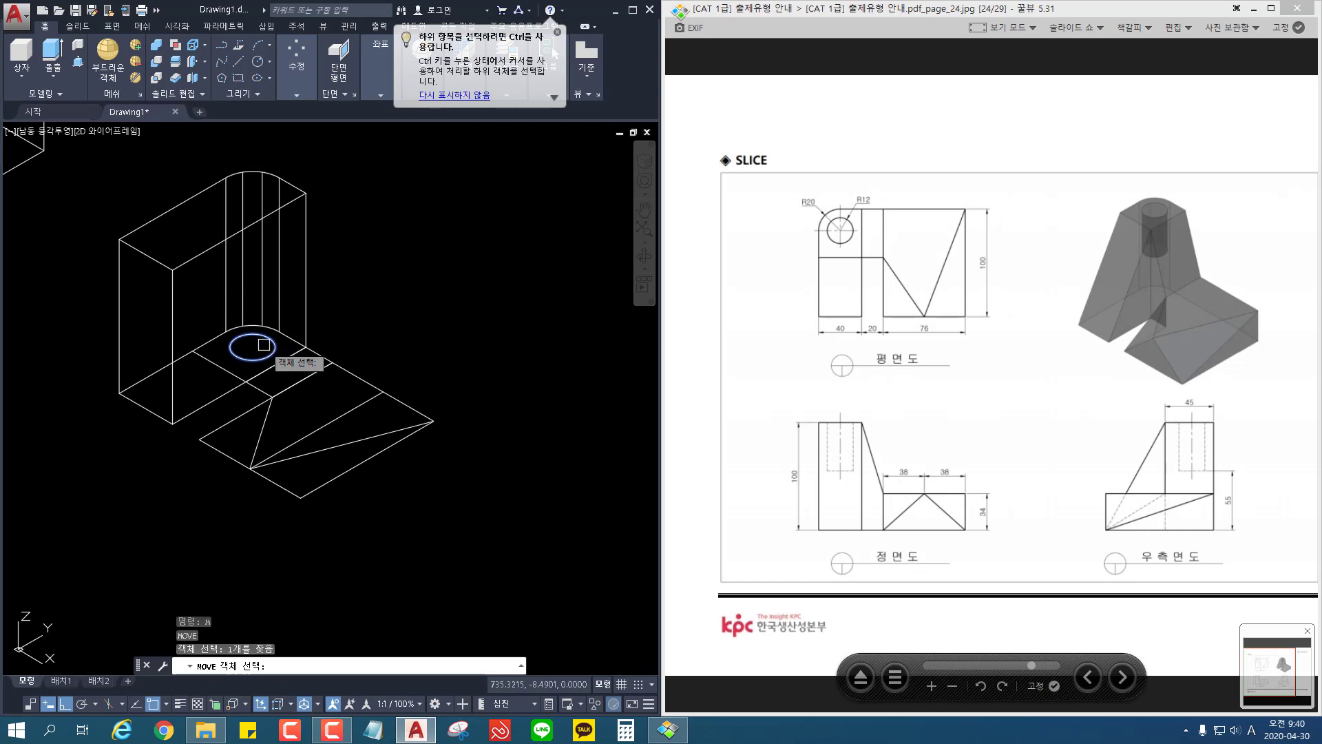
pyautogui.press('Return')
pyautogui.click(253, 347)
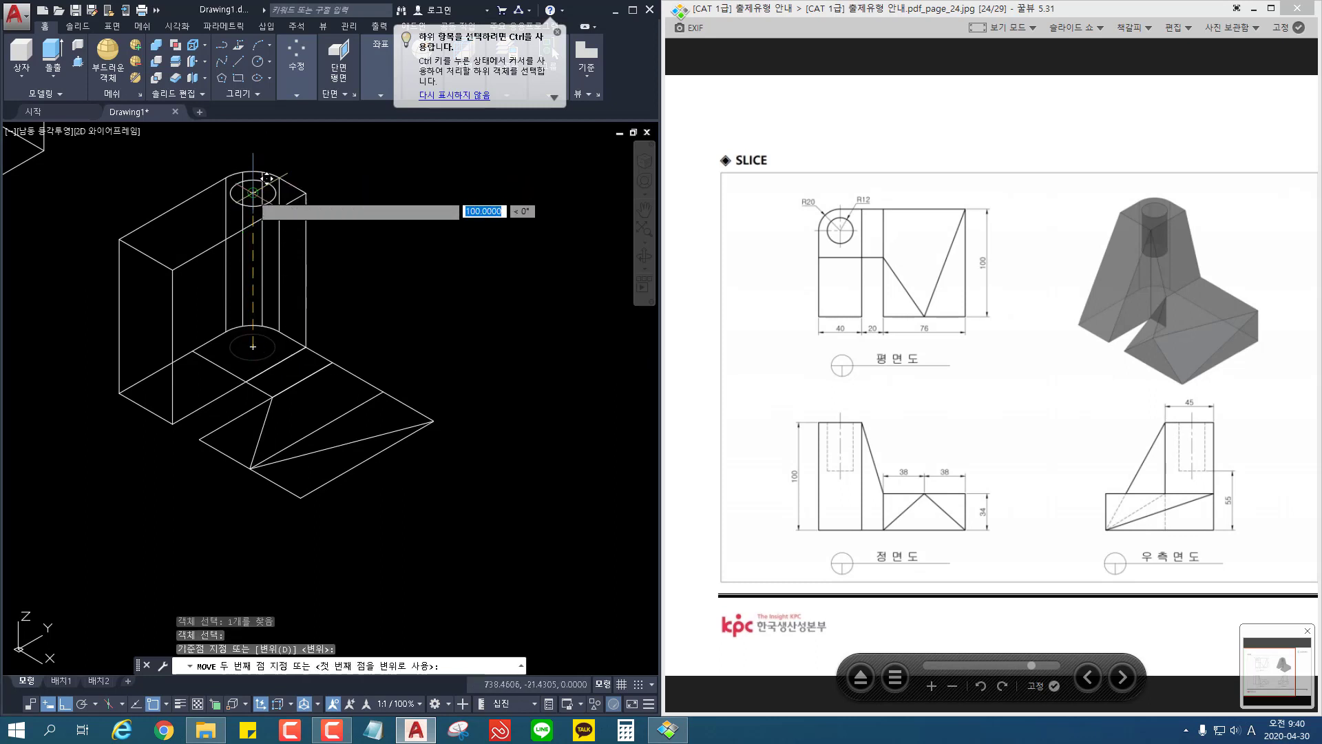
pyautogui.click(278, 171)
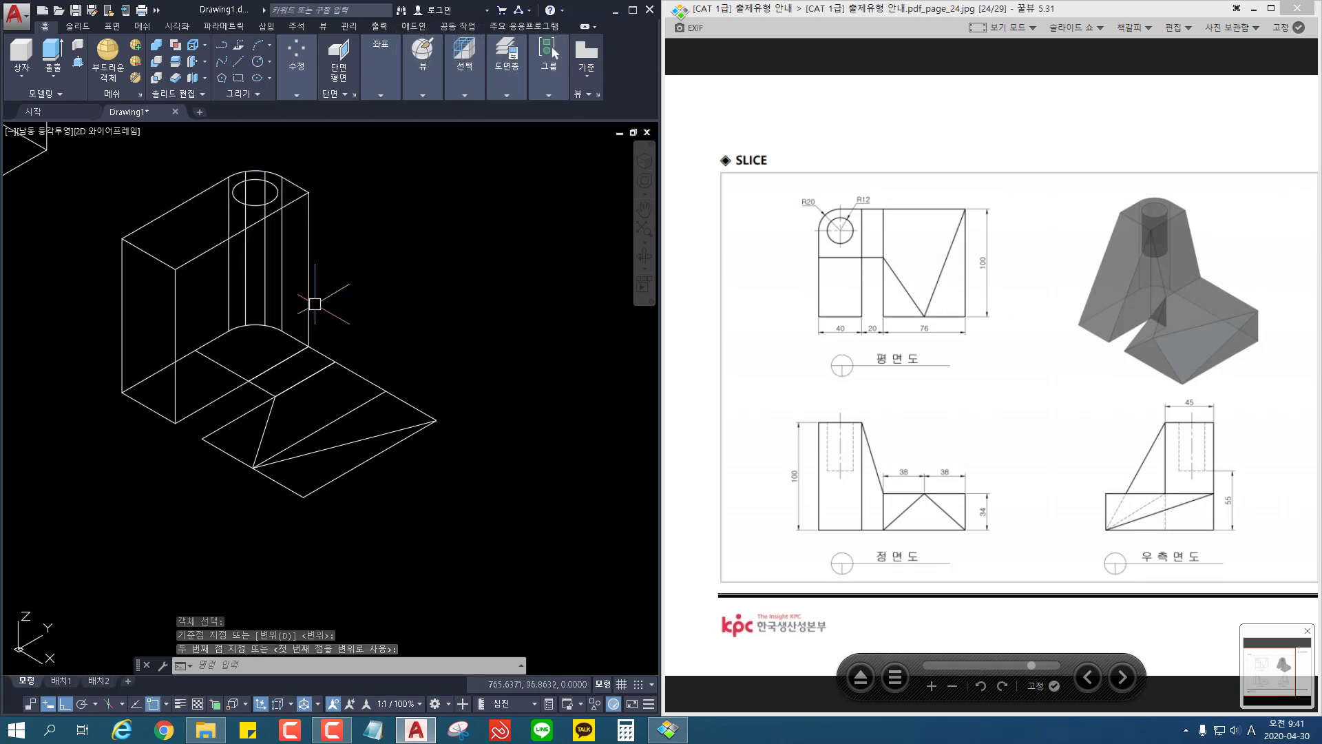
# Step: Extrude the hole circle downward 45 into the 40-wide block
pyautogui.click(53, 51)
pyautogui.click(256, 204)
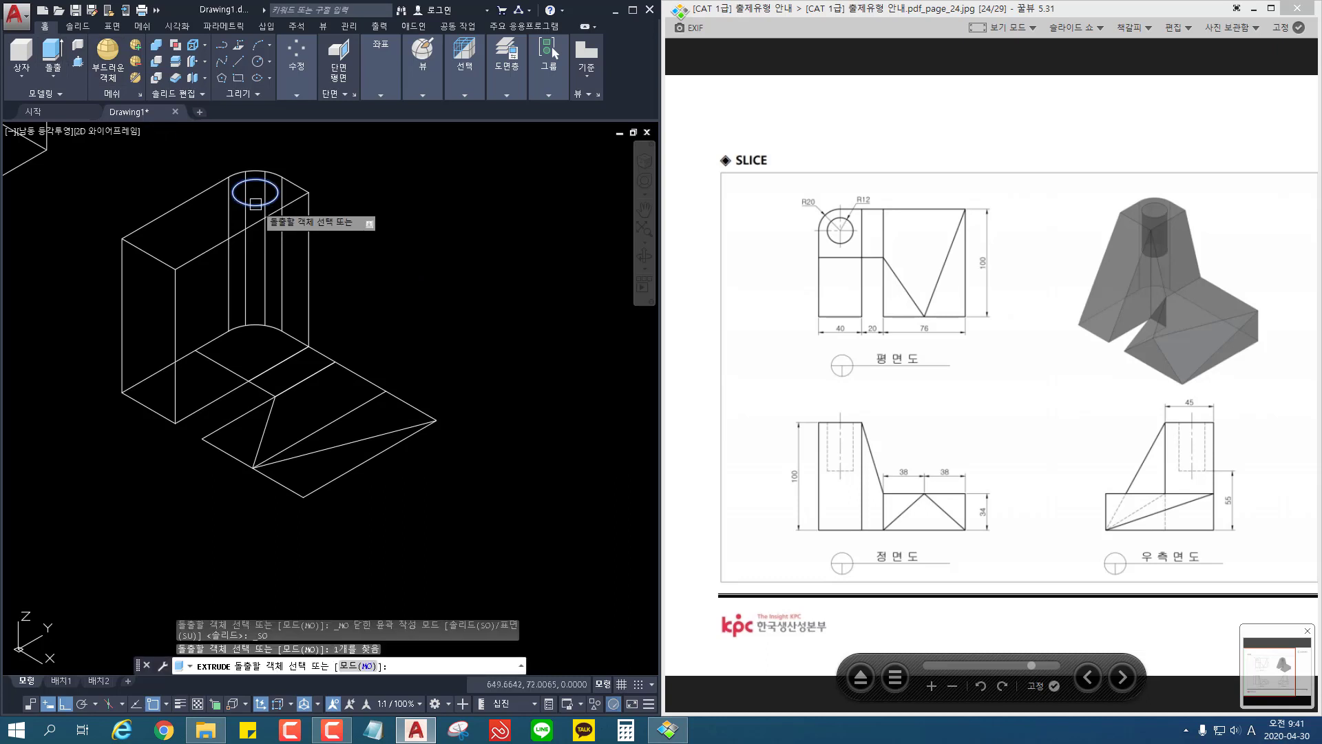
pyautogui.press('Return')
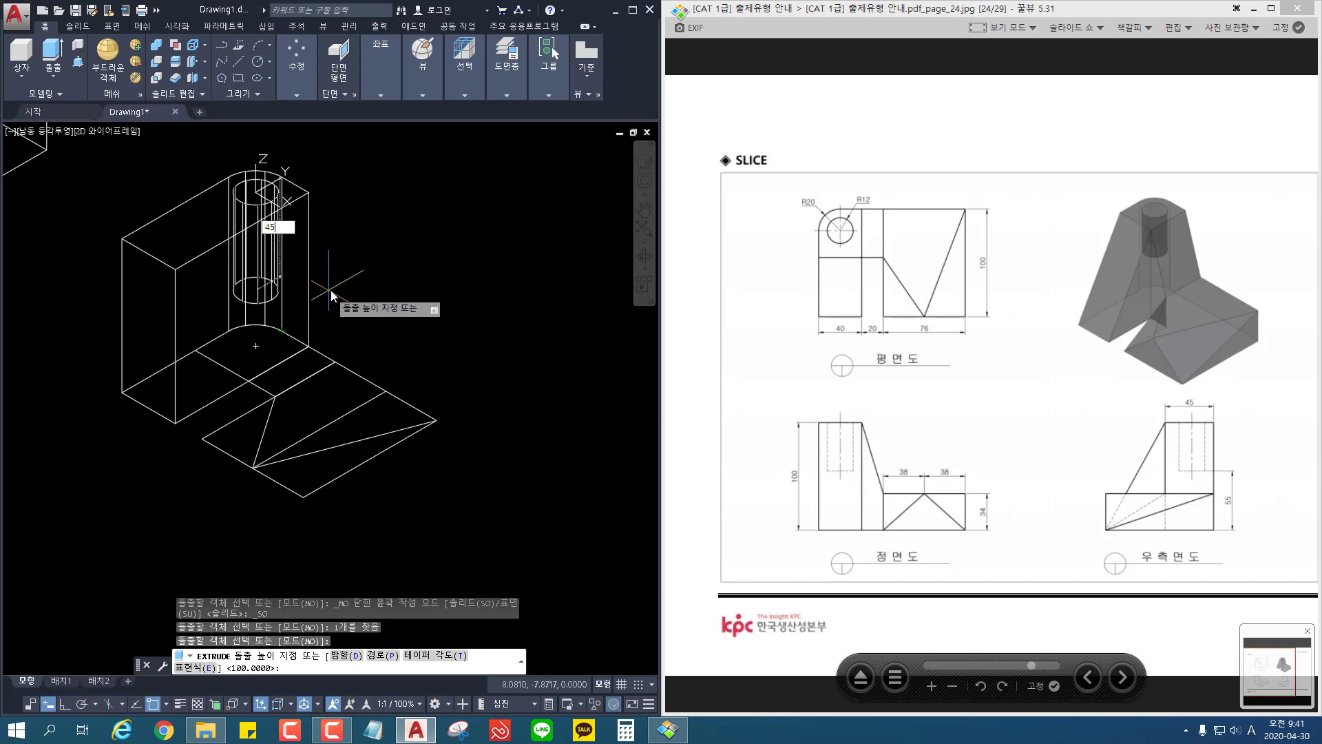
pyautogui.press('Return')
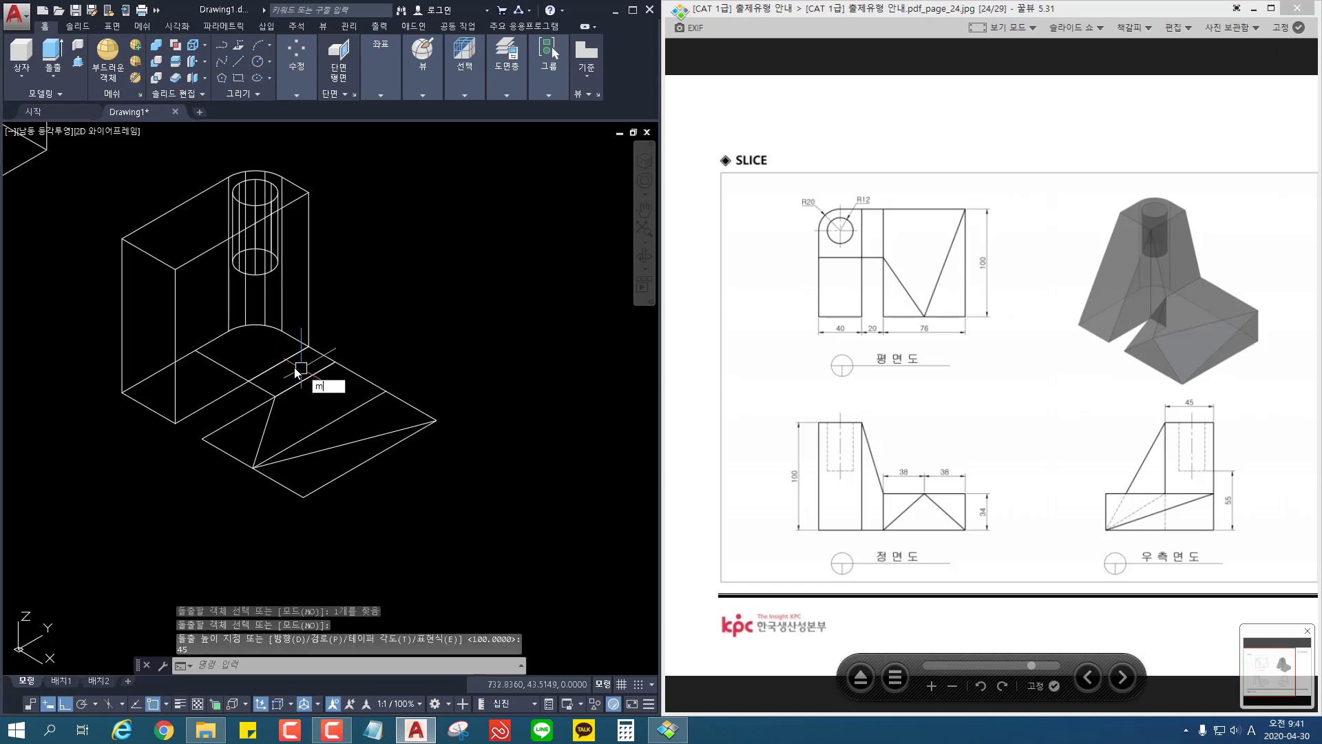
# Step: Move the cross line on the bottom of the 40-wide block straight up 100 to its top face
pyautogui.press('Return')
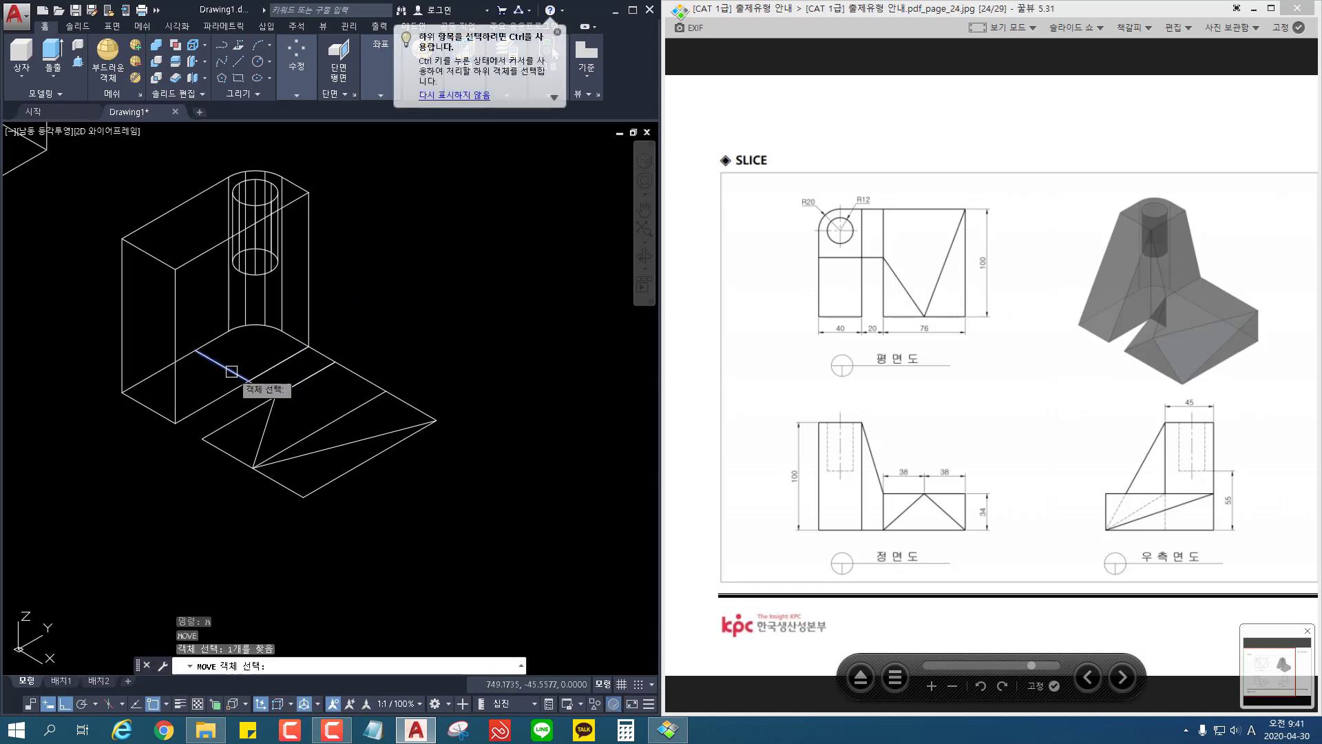
pyautogui.press('Return')
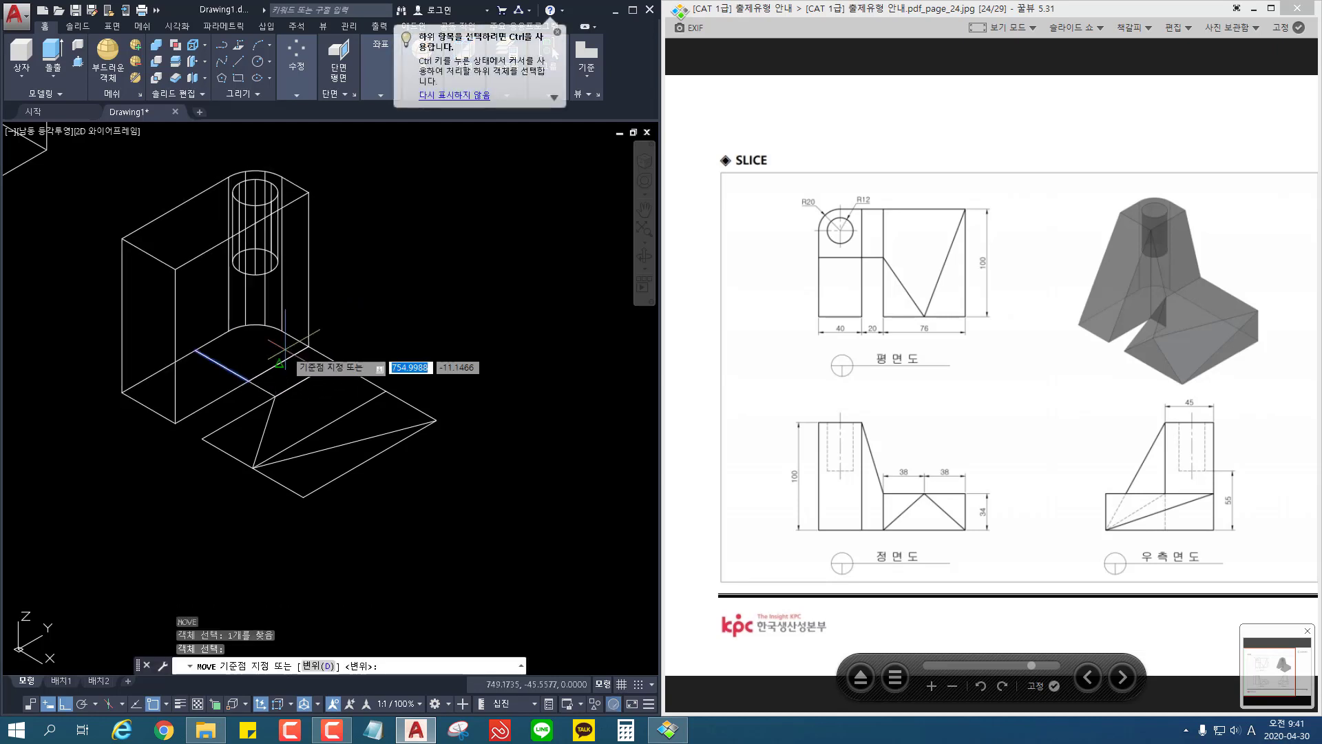
pyautogui.click(249, 379)
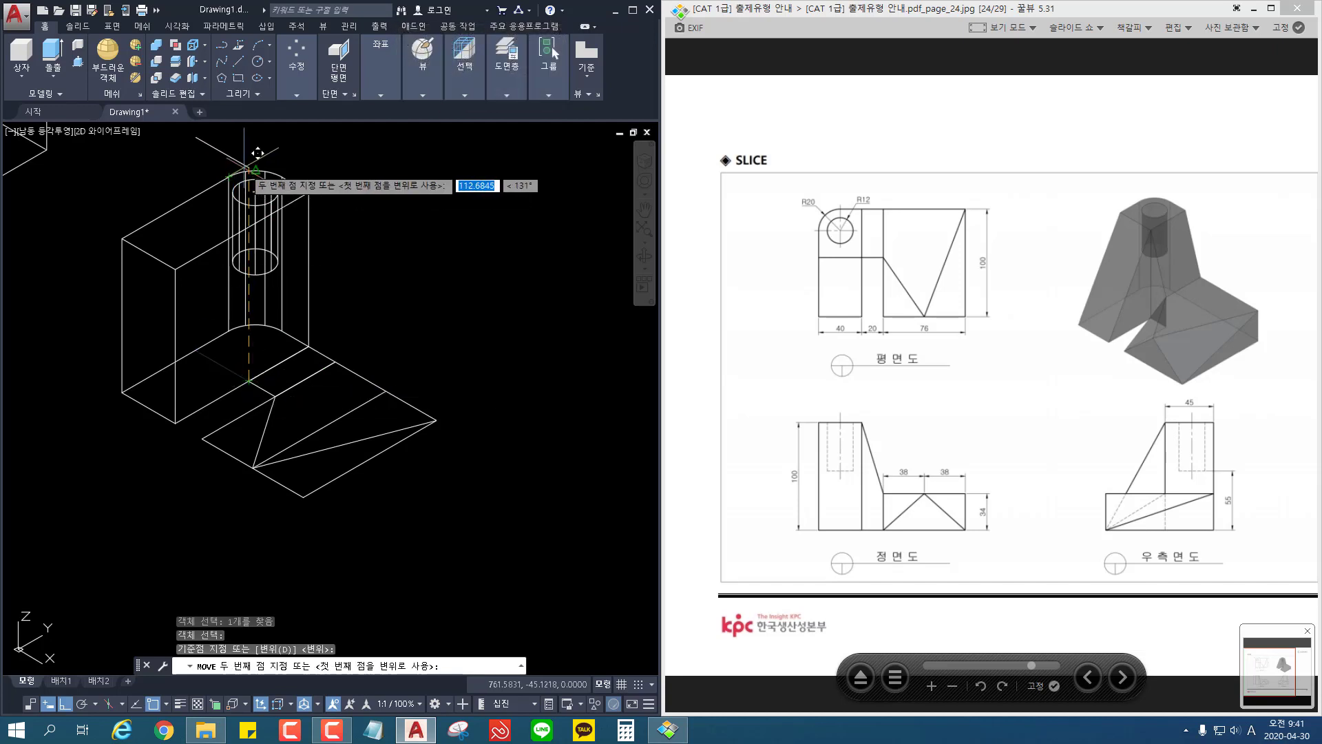
pyautogui.write('100')
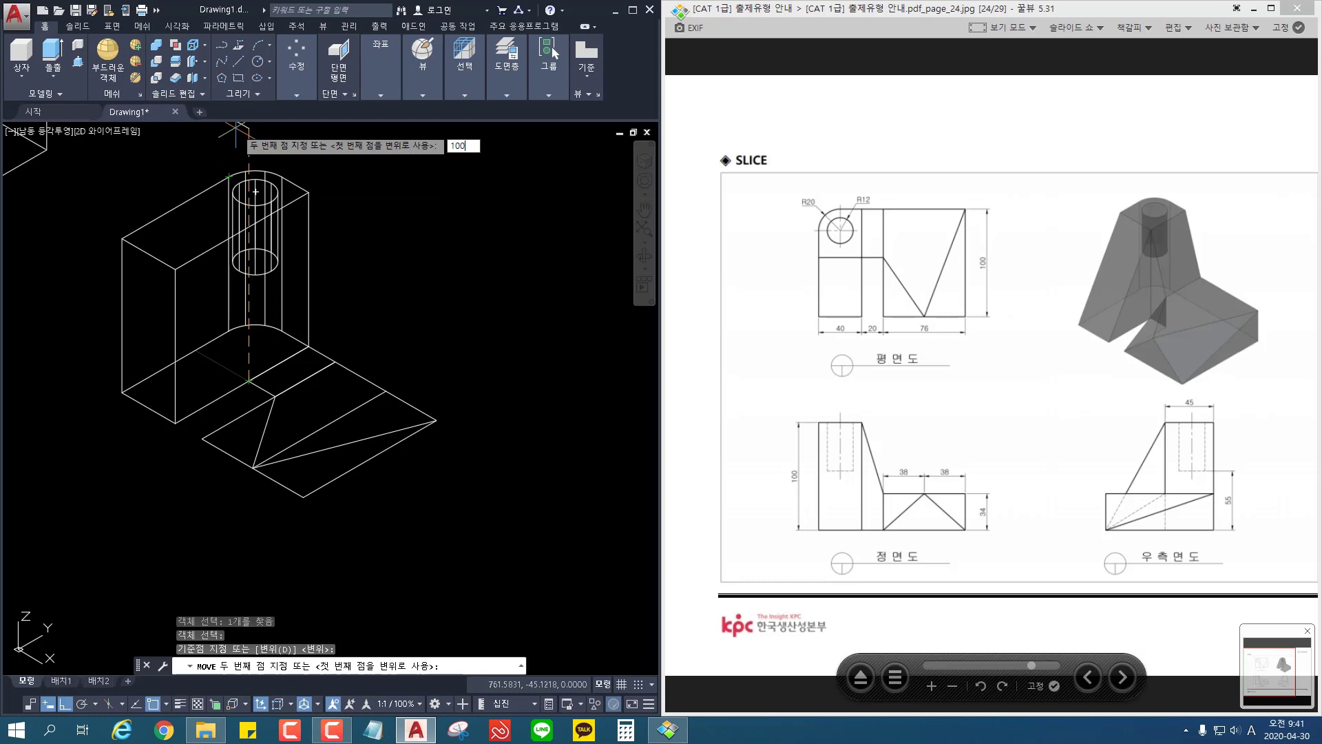
pyautogui.press('Return')
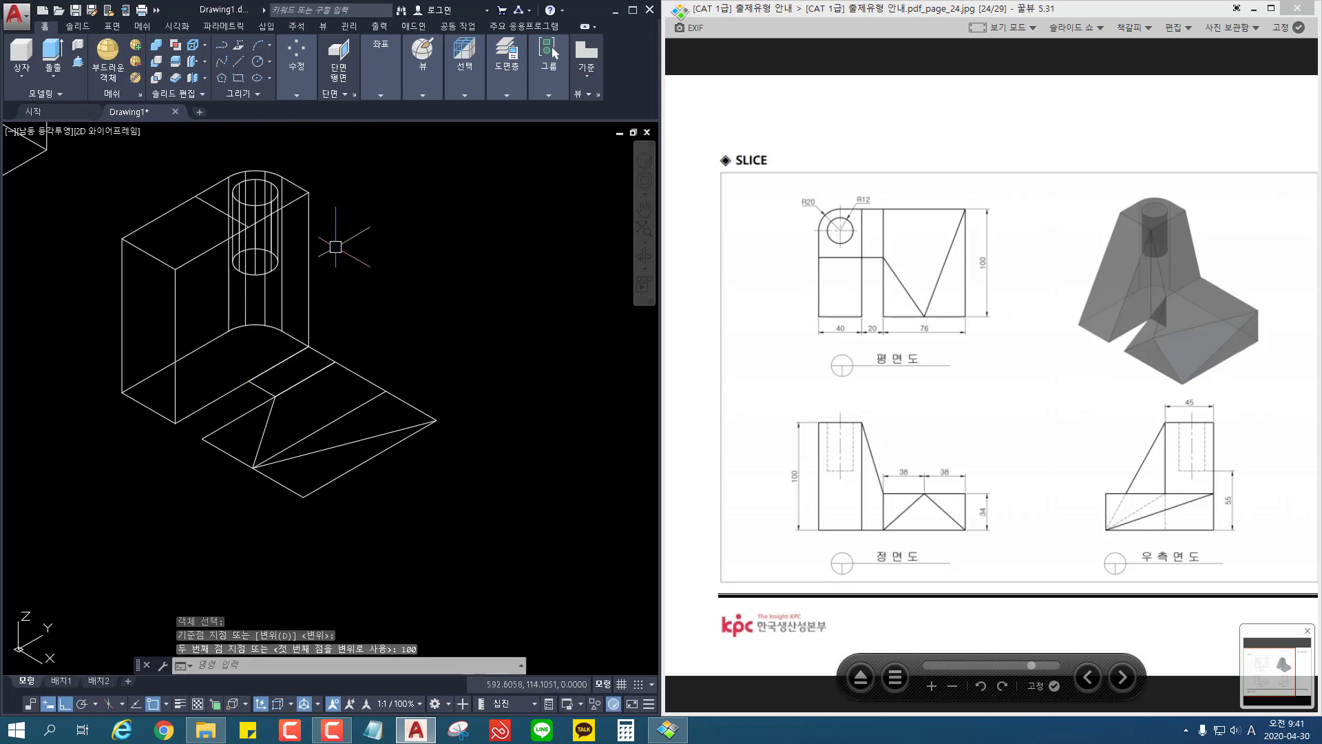
# Step: Extrude the rectangle across the 20-wide gap upward 100, level with the top of the 40-wide block
pyautogui.click(54, 59)
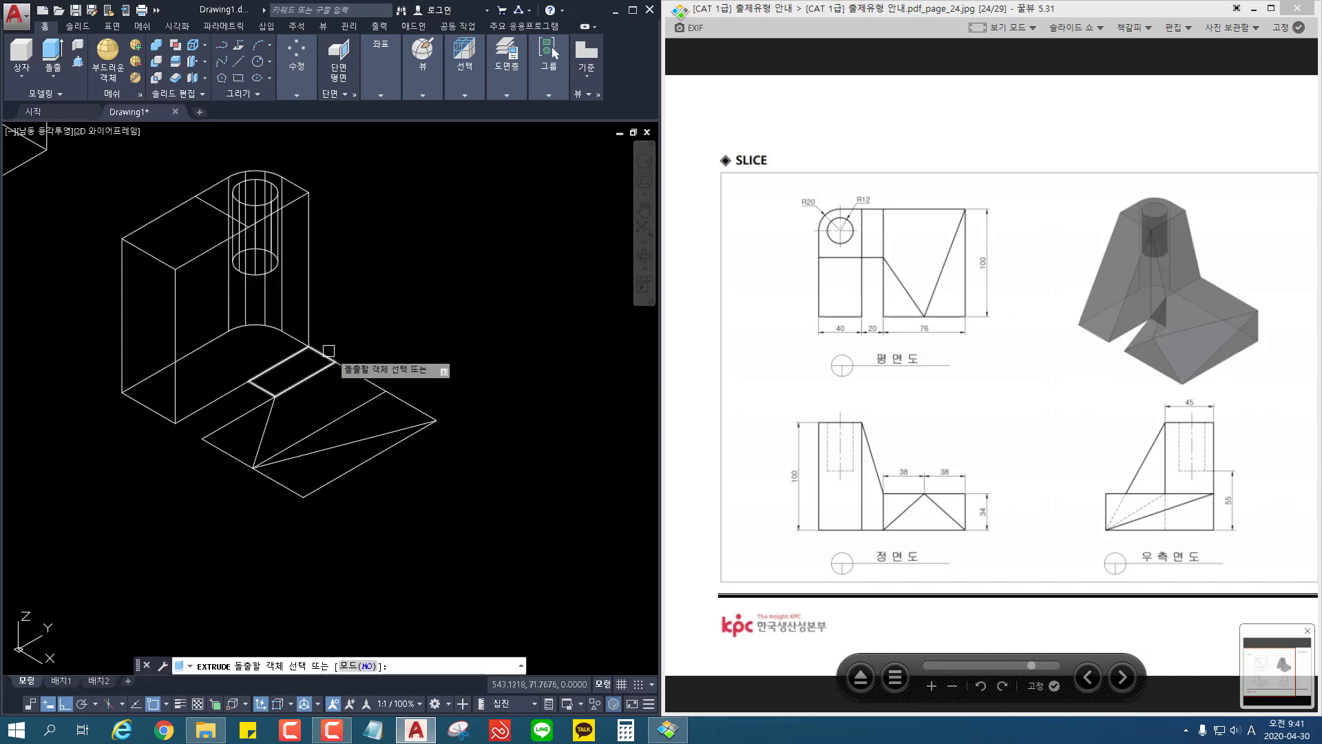
pyautogui.click(327, 349)
pyautogui.press('Return')
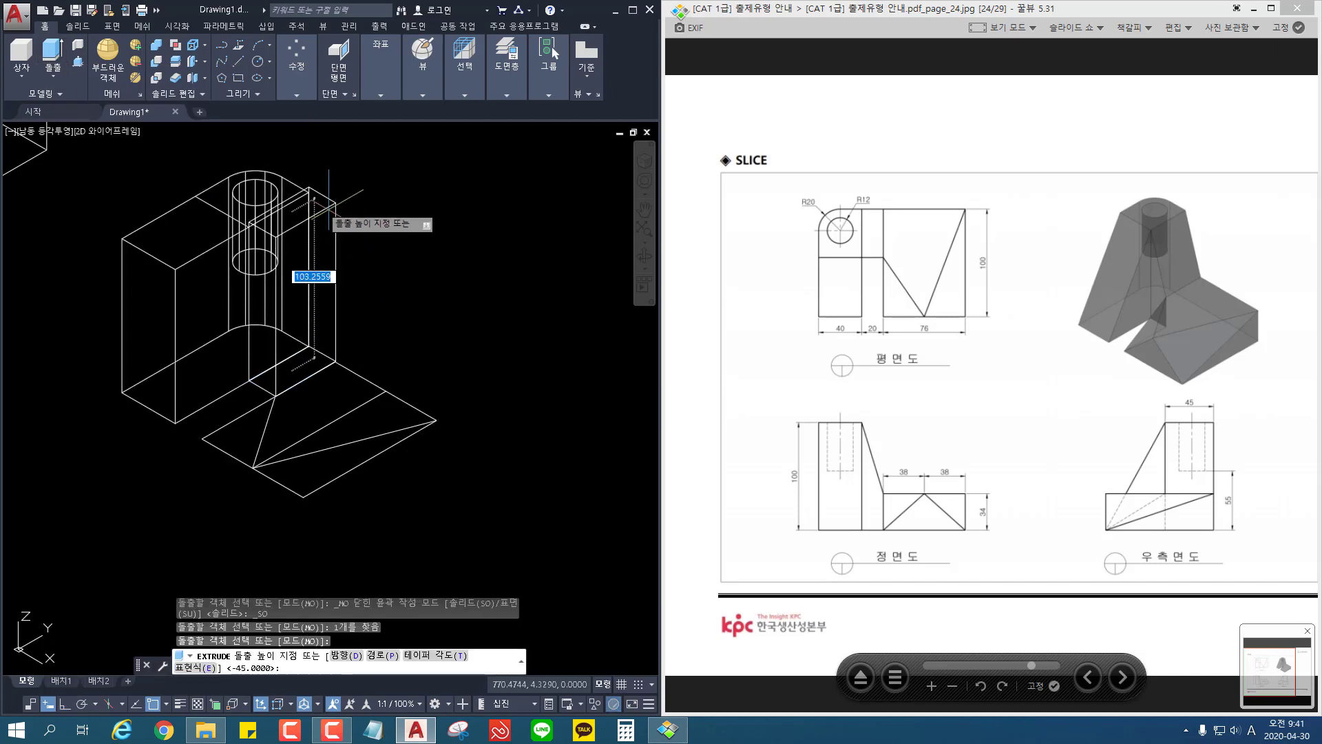
pyautogui.click(305, 196)
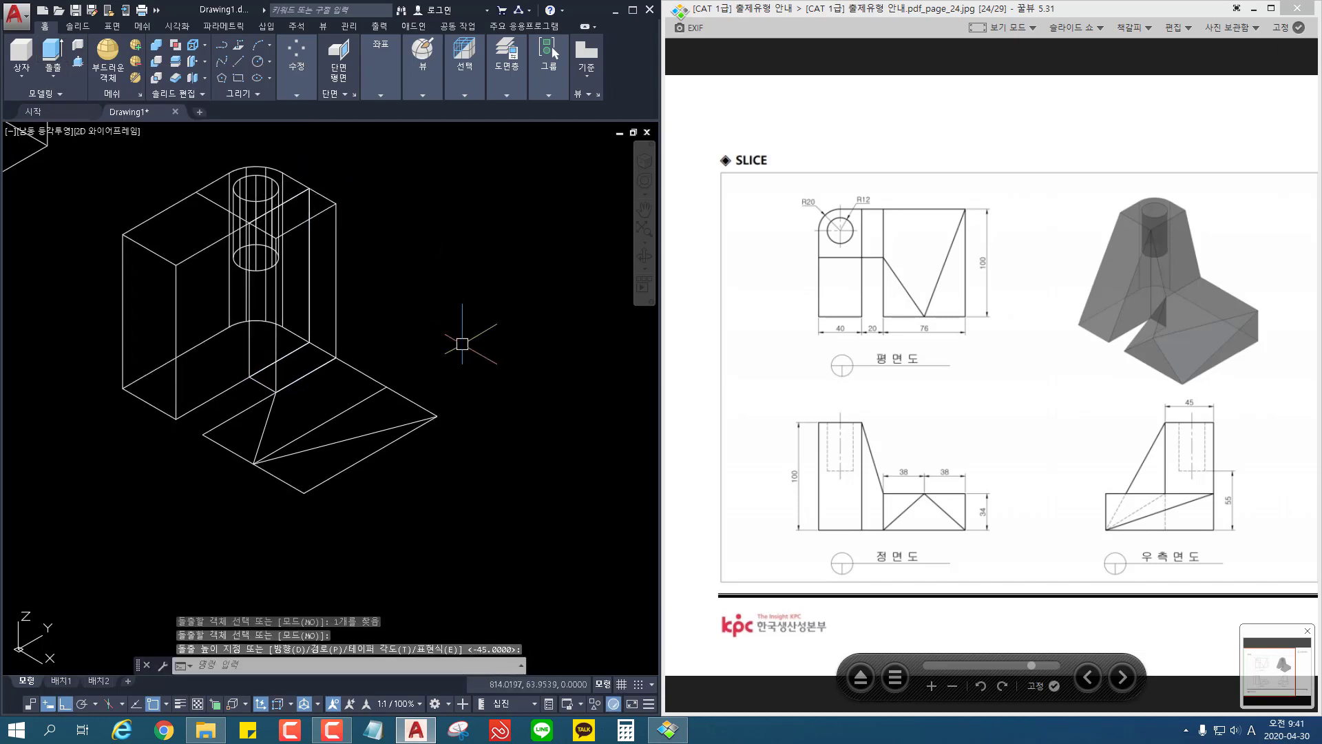
# Step: Extrude the closed outline of the 76-wide section upward by 34
pyautogui.press('Return')
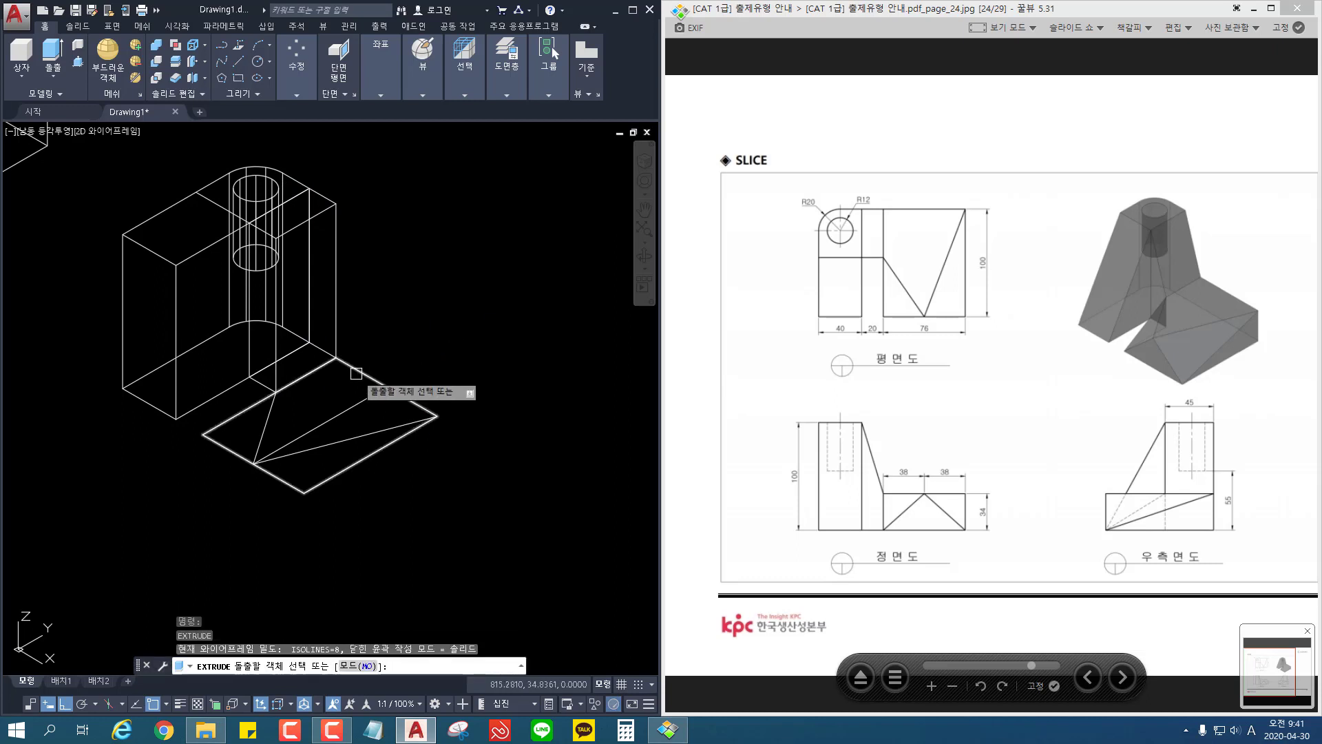
pyautogui.click(353, 370)
pyautogui.press('Return')
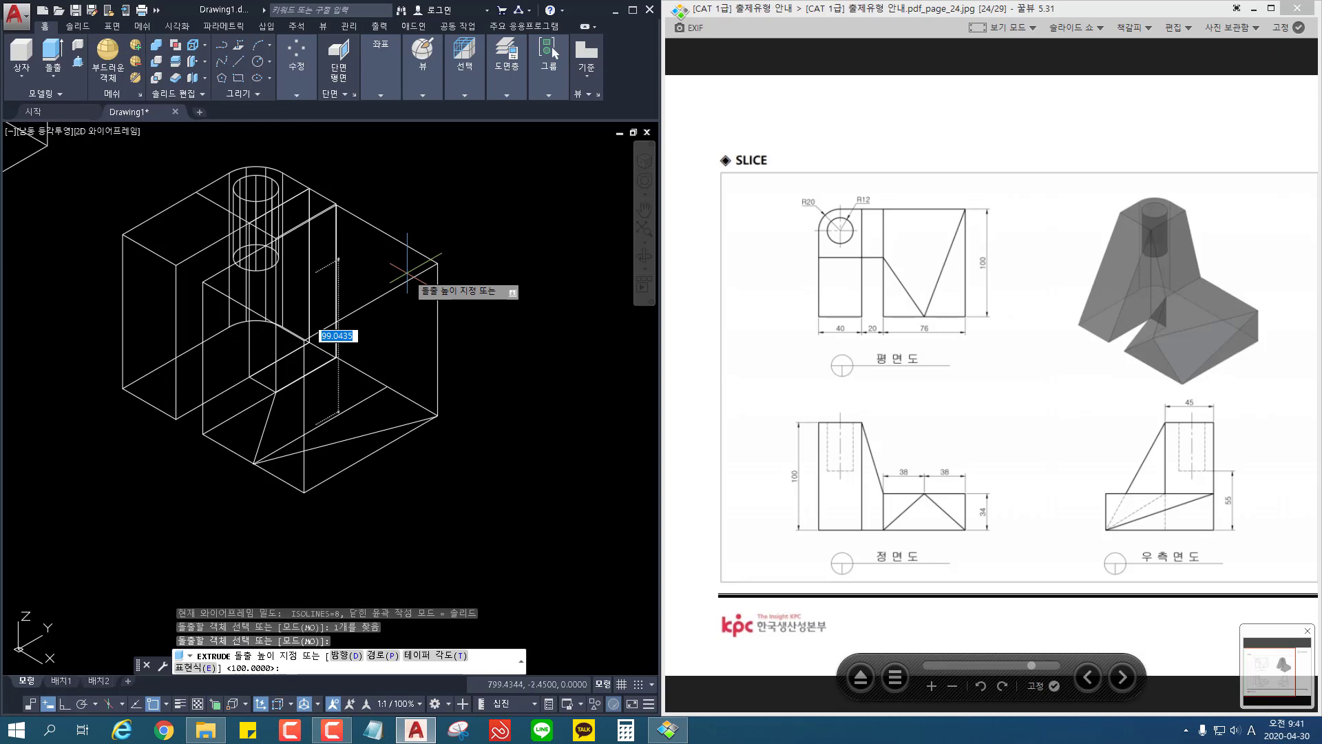
pyautogui.write('34')
pyautogui.press('Return')
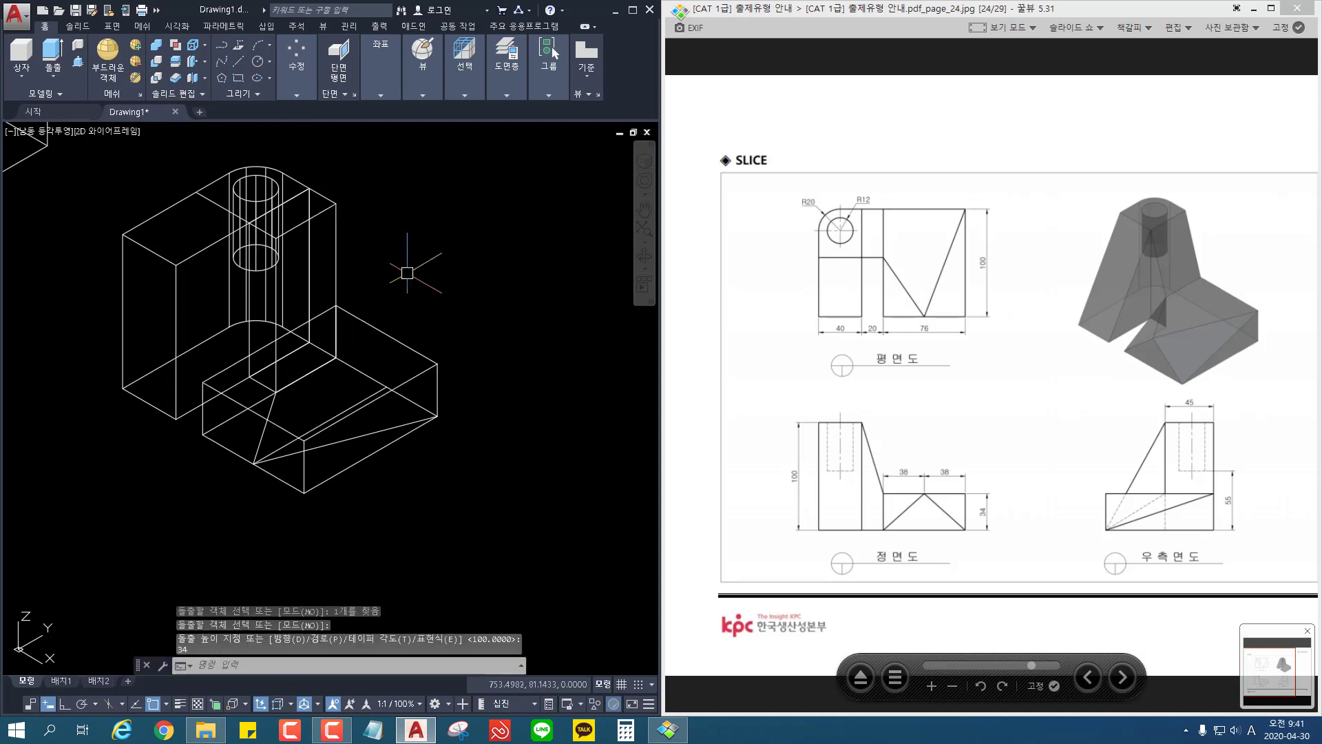
pyautogui.press('Return')
pyautogui.press('Escape')
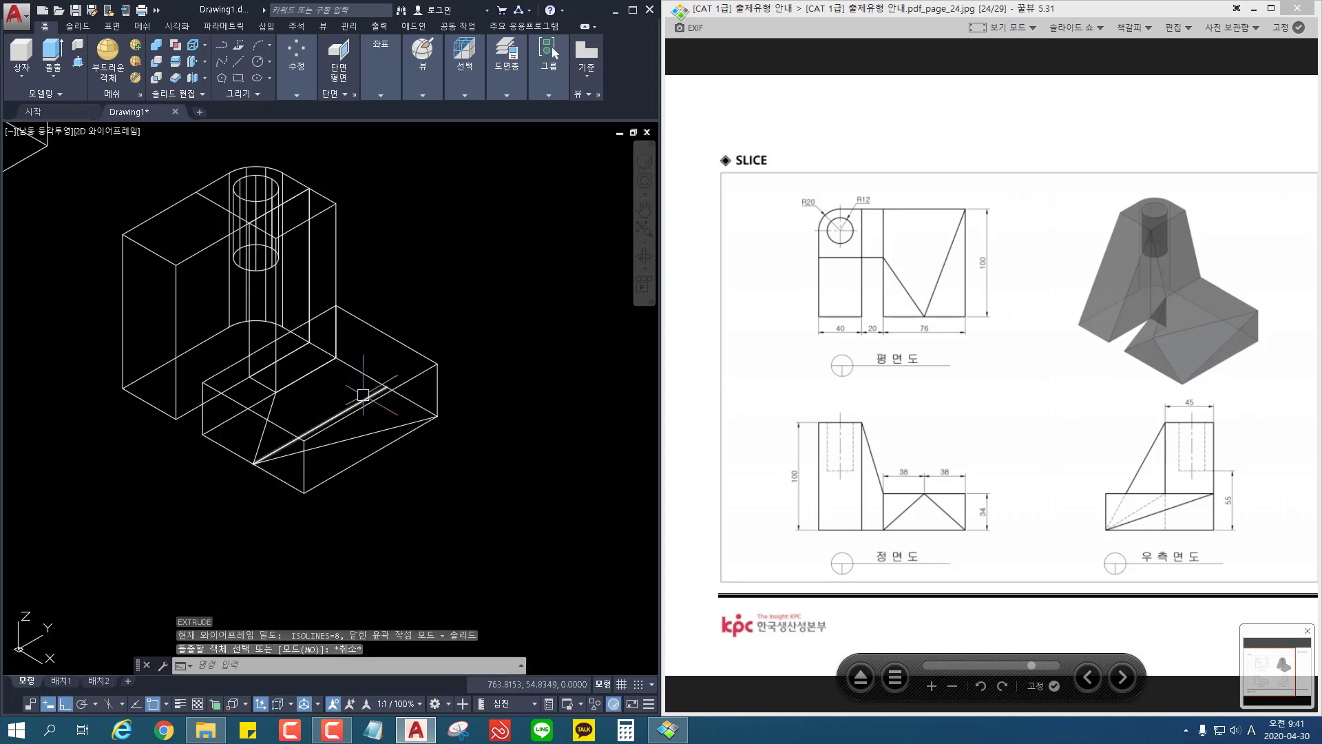
# Step: Erase the three construction lines meeting at the front edge midpoint on the 76-wide block's bottom face
pyautogui.moveTo(498, 446); pyautogui.dragTo(523, 416, button='middle')
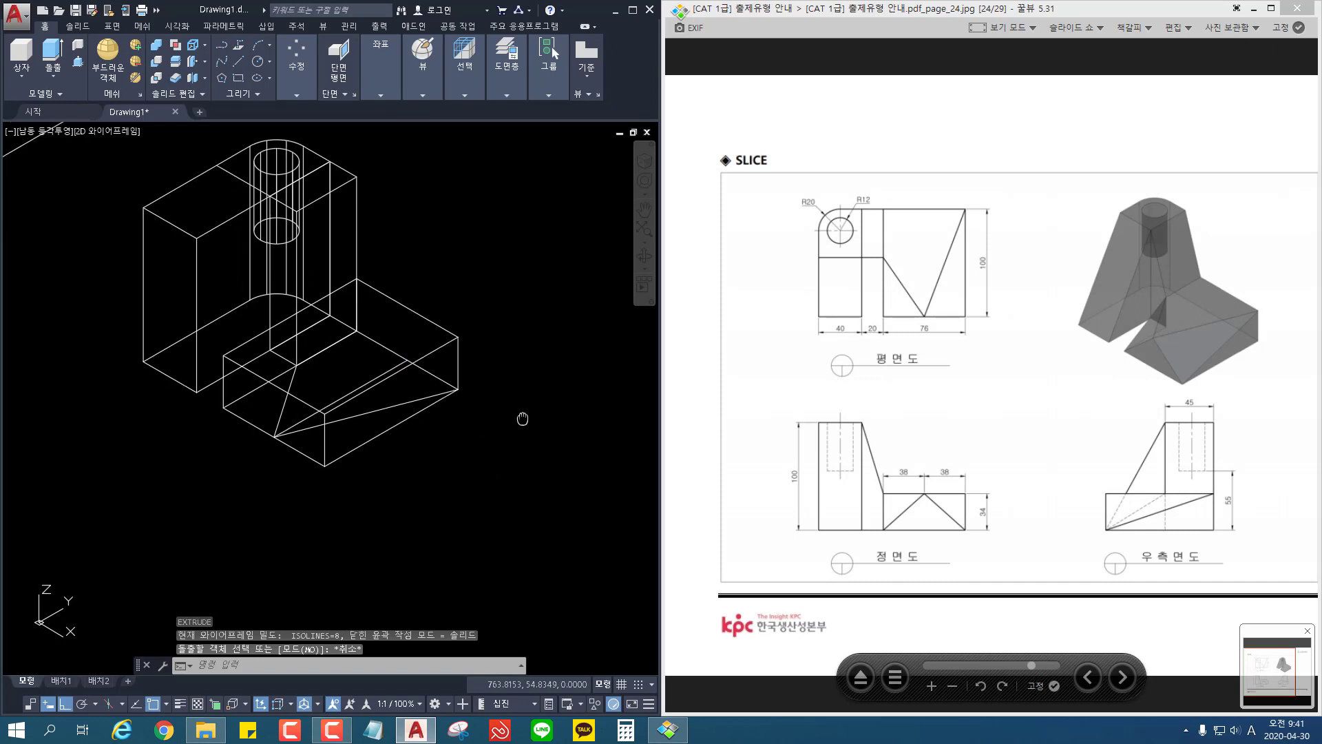
pyautogui.scroll(2, 303, 406)
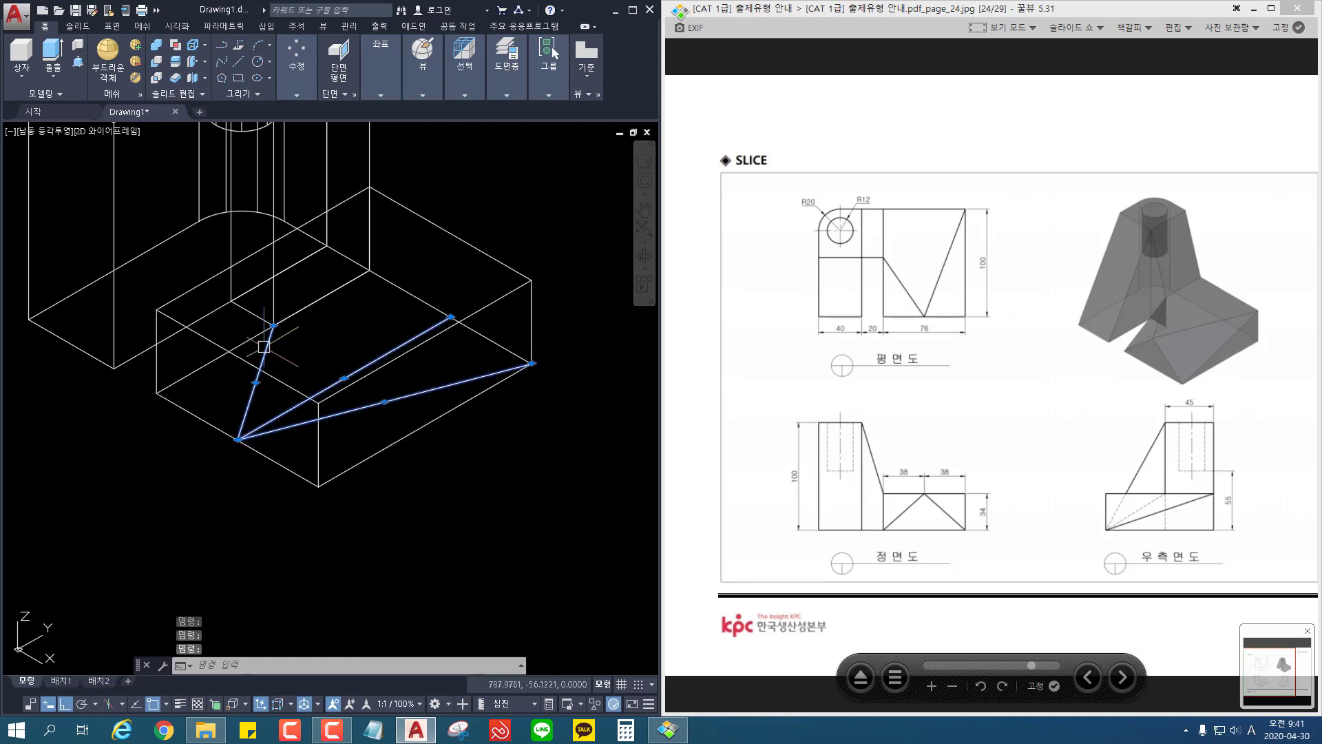
pyautogui.press('Delete')
pyautogui.press('Escape')
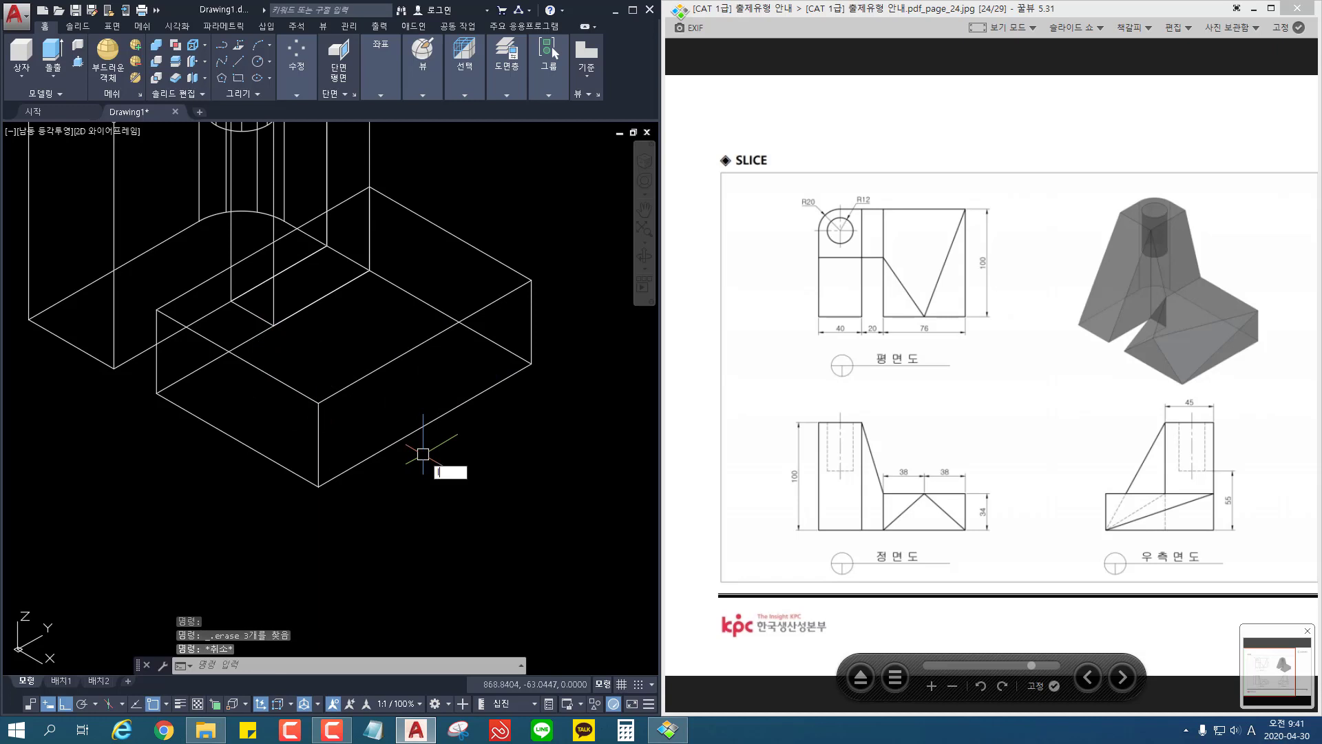
# Step: Draw lines from the 76-wide block's back outer bottom corner to its top front edge midpoint and down to the front outer bottom corner
pyautogui.press('l')
pyautogui.press('Return')
pyautogui.click(505, 356)
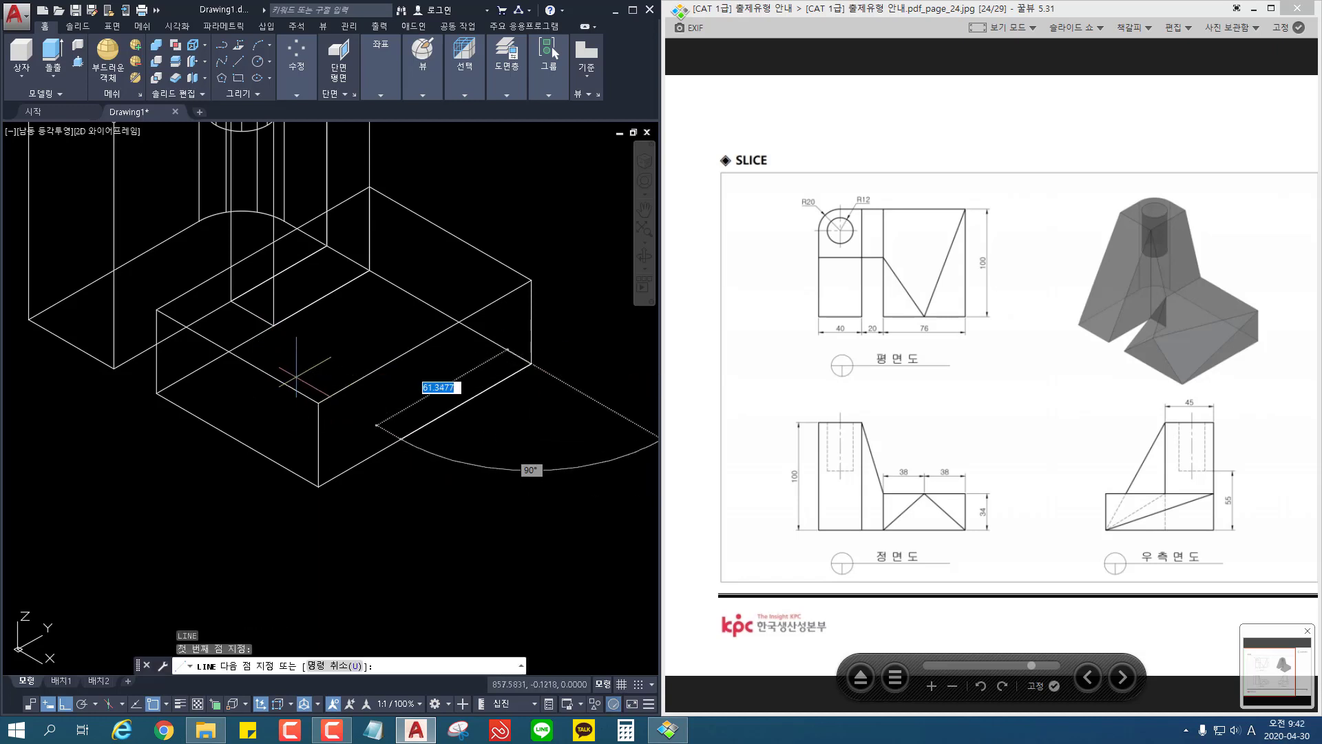
pyautogui.click(237, 356)
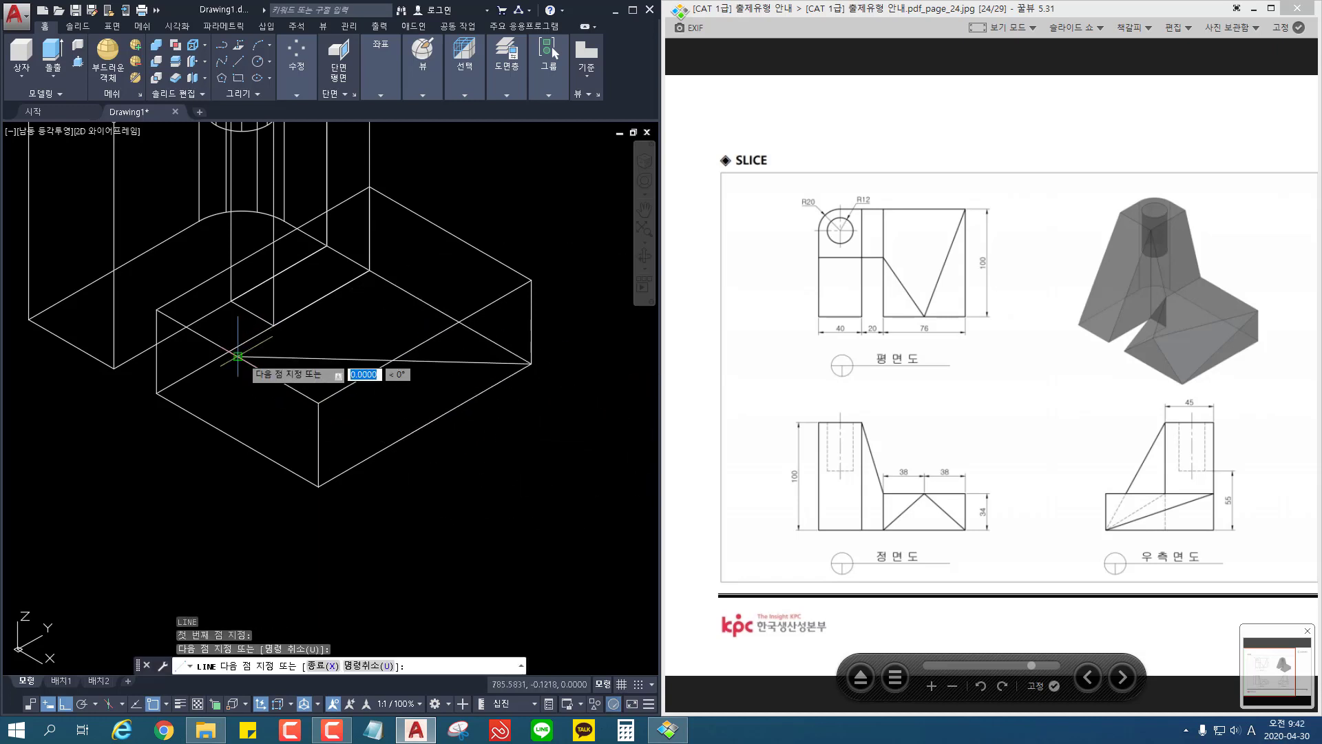
pyautogui.click(318, 486)
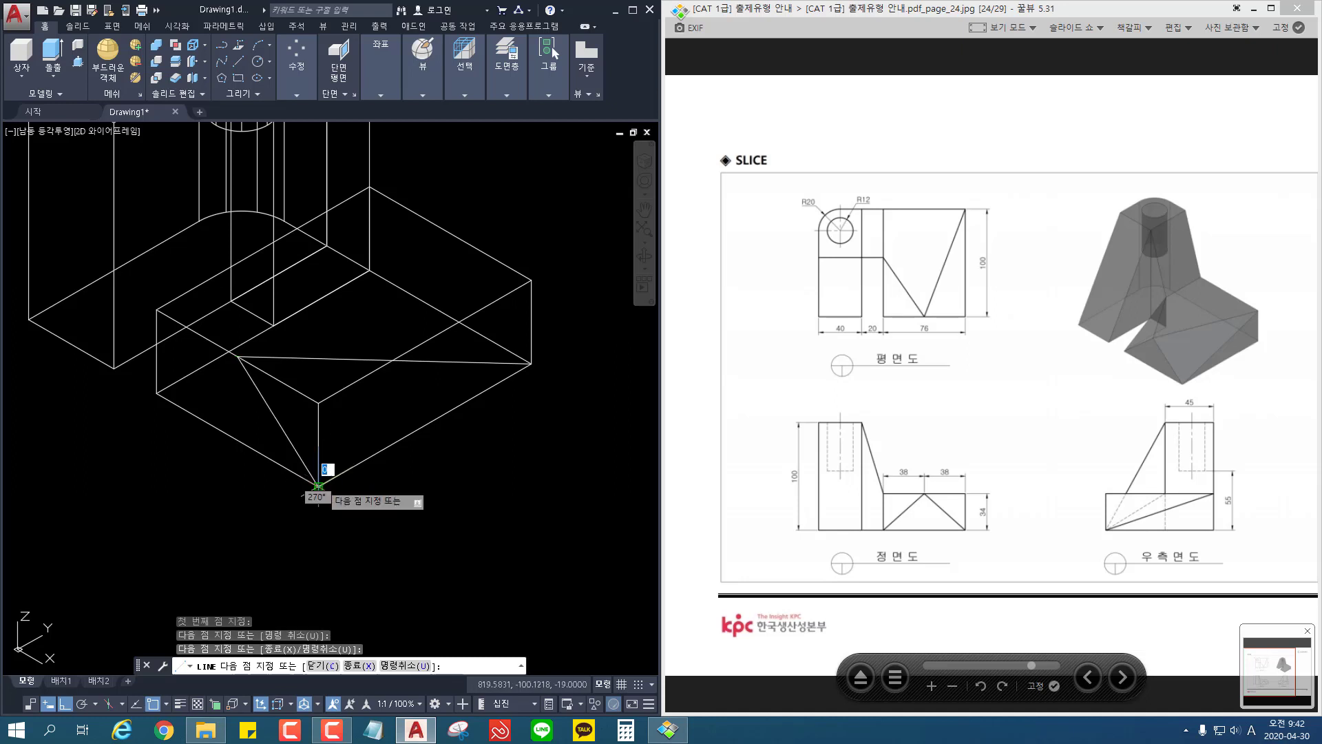
pyautogui.press('Return')
pyautogui.press('Return')
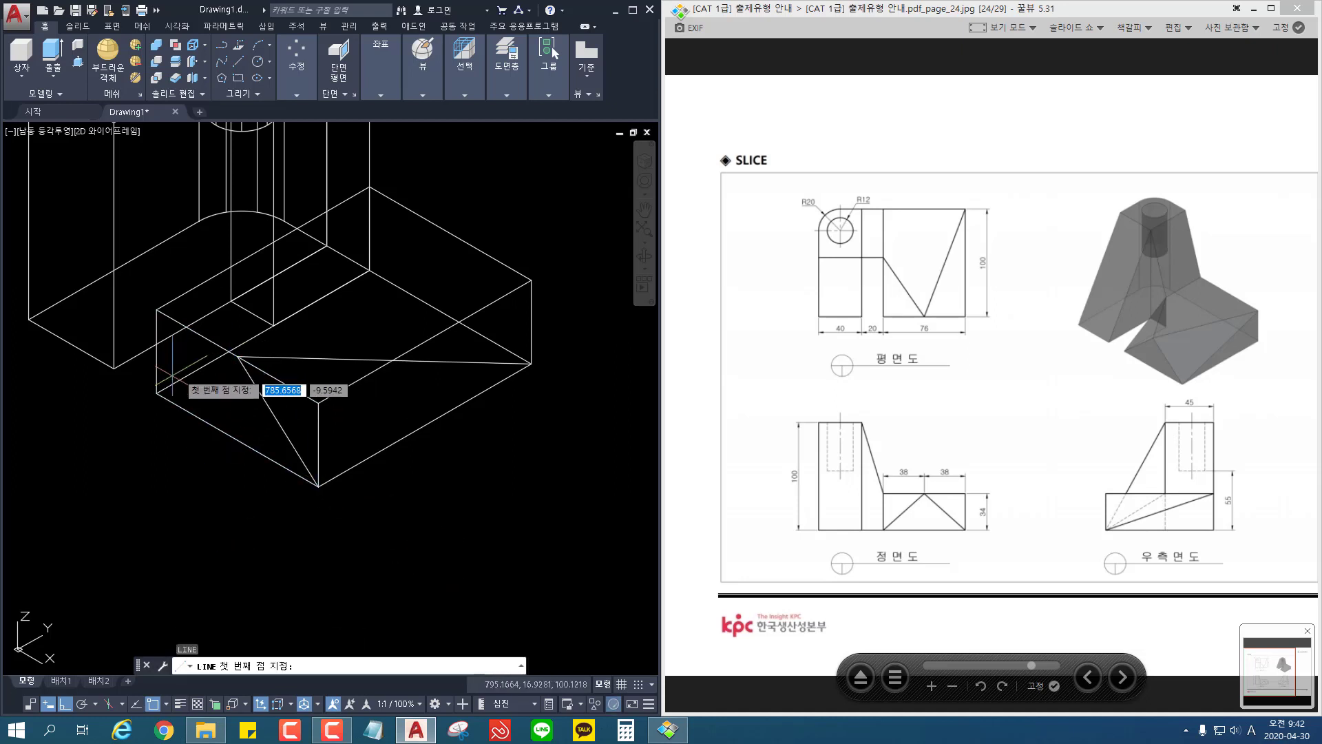
# Step: Draw a line from the 76-wide block's front inner bottom corner to the midpoint of its top front edge
pyautogui.click(157, 392)
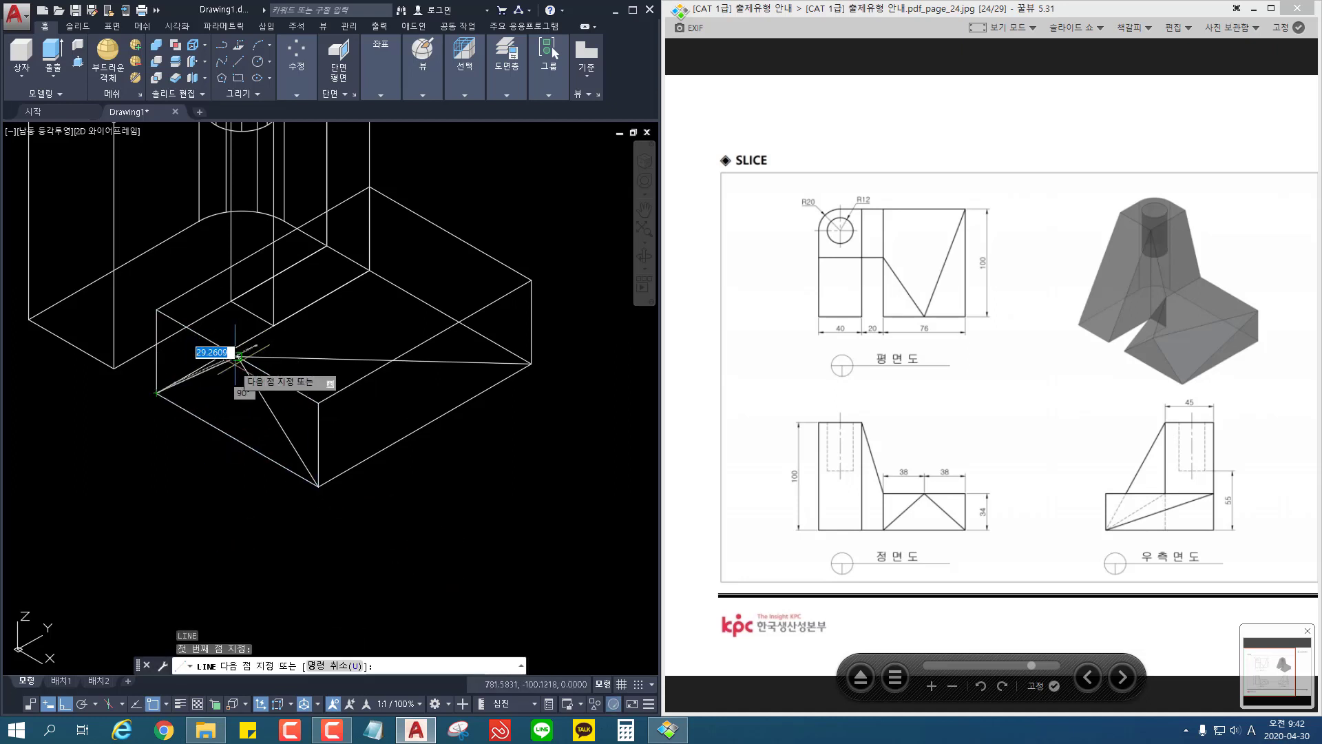
pyautogui.click(238, 356)
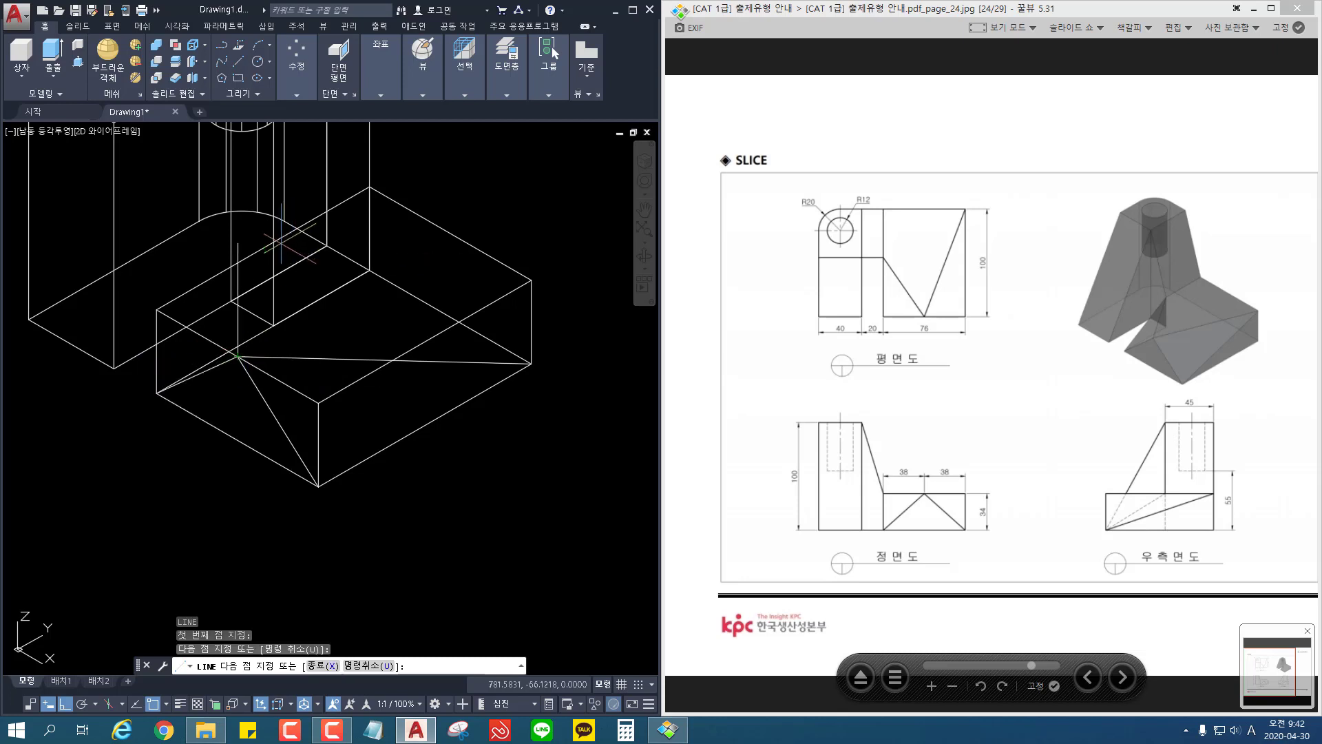
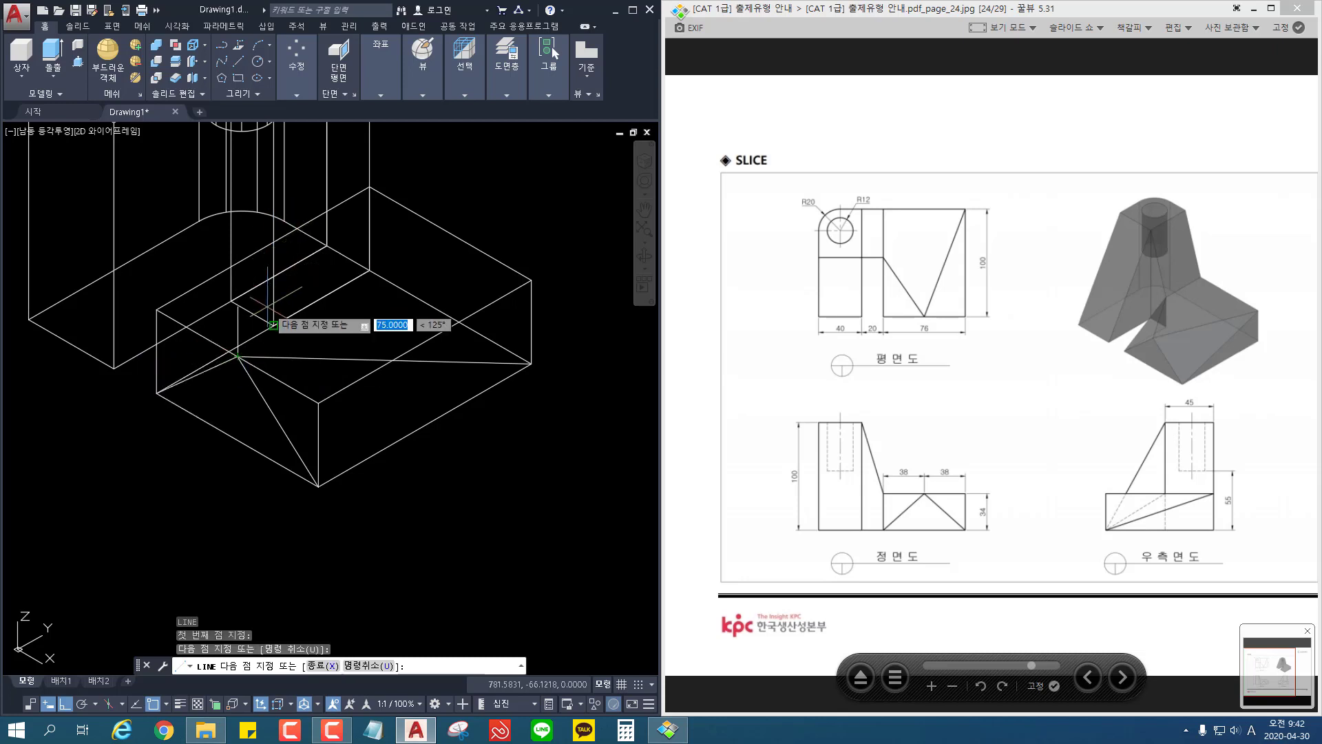
# Step: Draw a line from 34 above the 20-wide block's front outer bottom corner to the 76-wide block's top front midpoint, then erase the vertical helper
pyautogui.press('Escape')
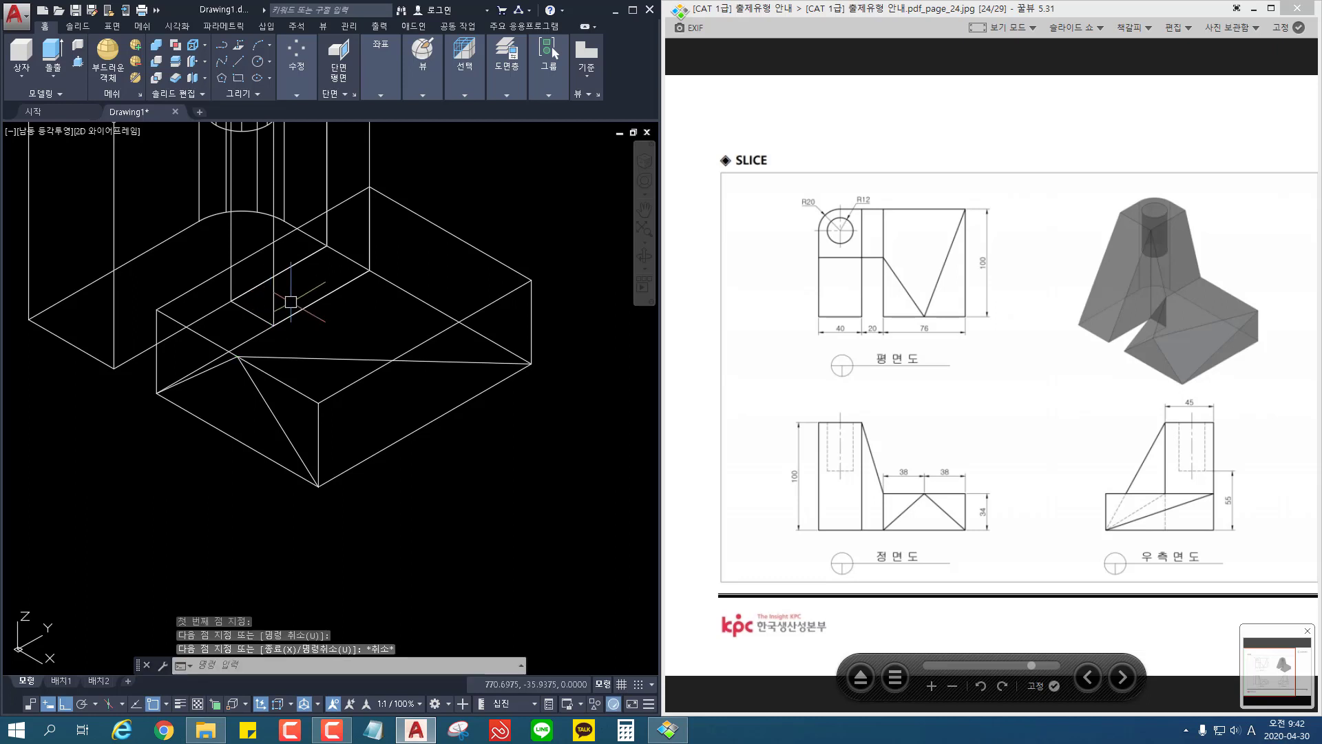
pyautogui.press('space')
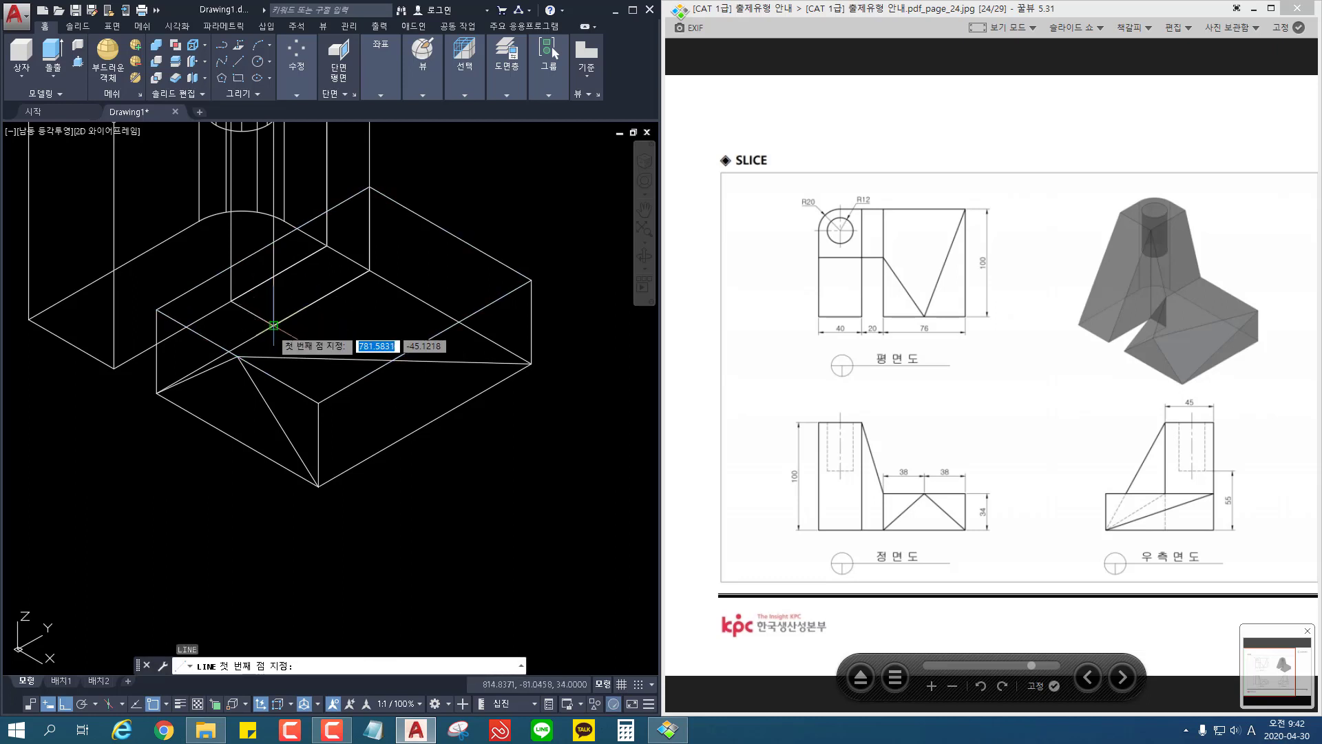
pyautogui.click(274, 324)
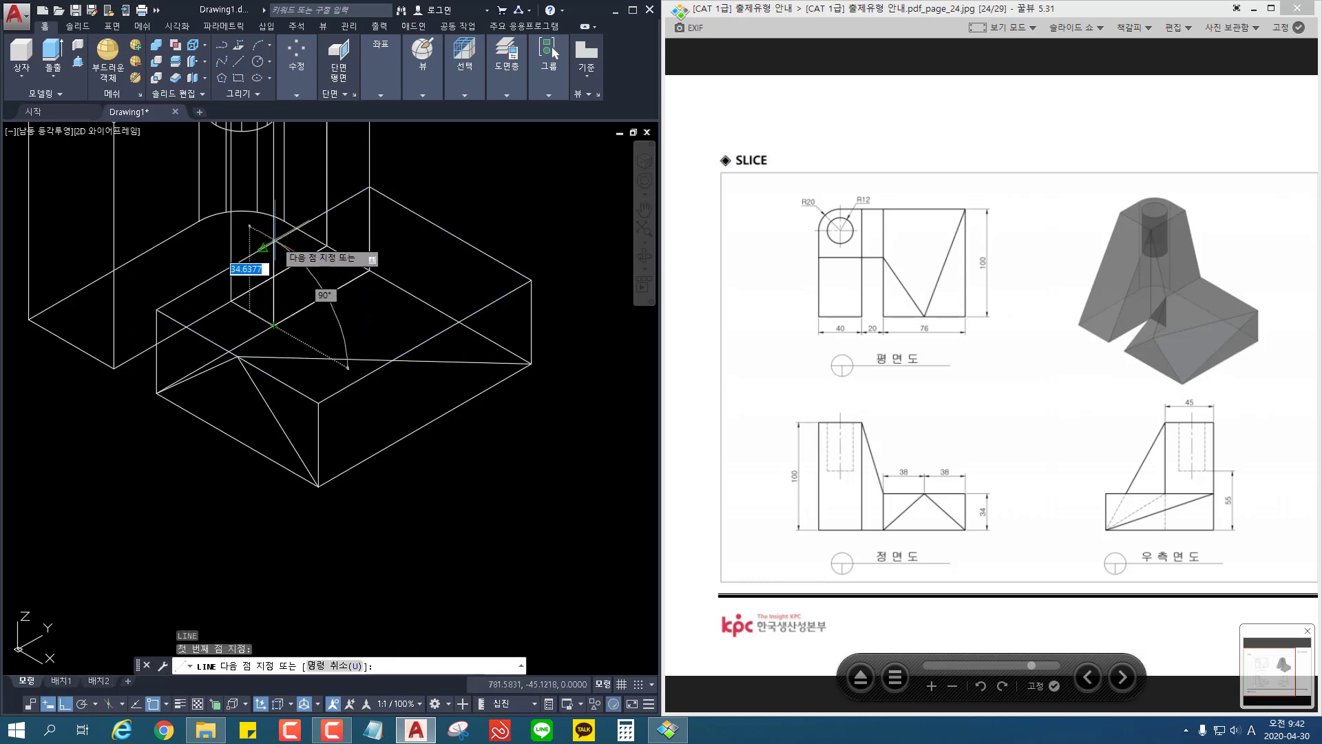
pyautogui.moveTo(352, 215)
pyautogui.mouseDown(button='middle')
pyautogui.moveTo(429, 386)
pyautogui.moveTo(425, 376)
pyautogui.mouseUp(button='middle')
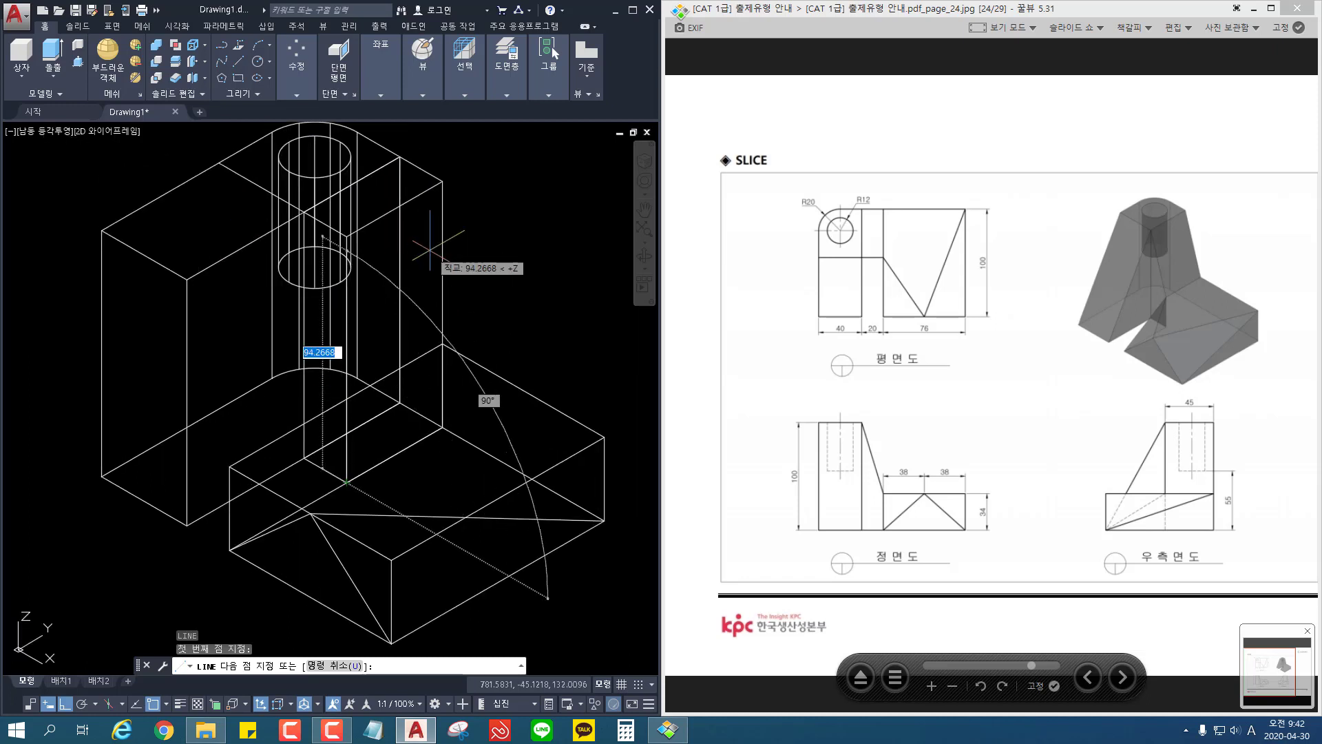
pyautogui.press('Return')
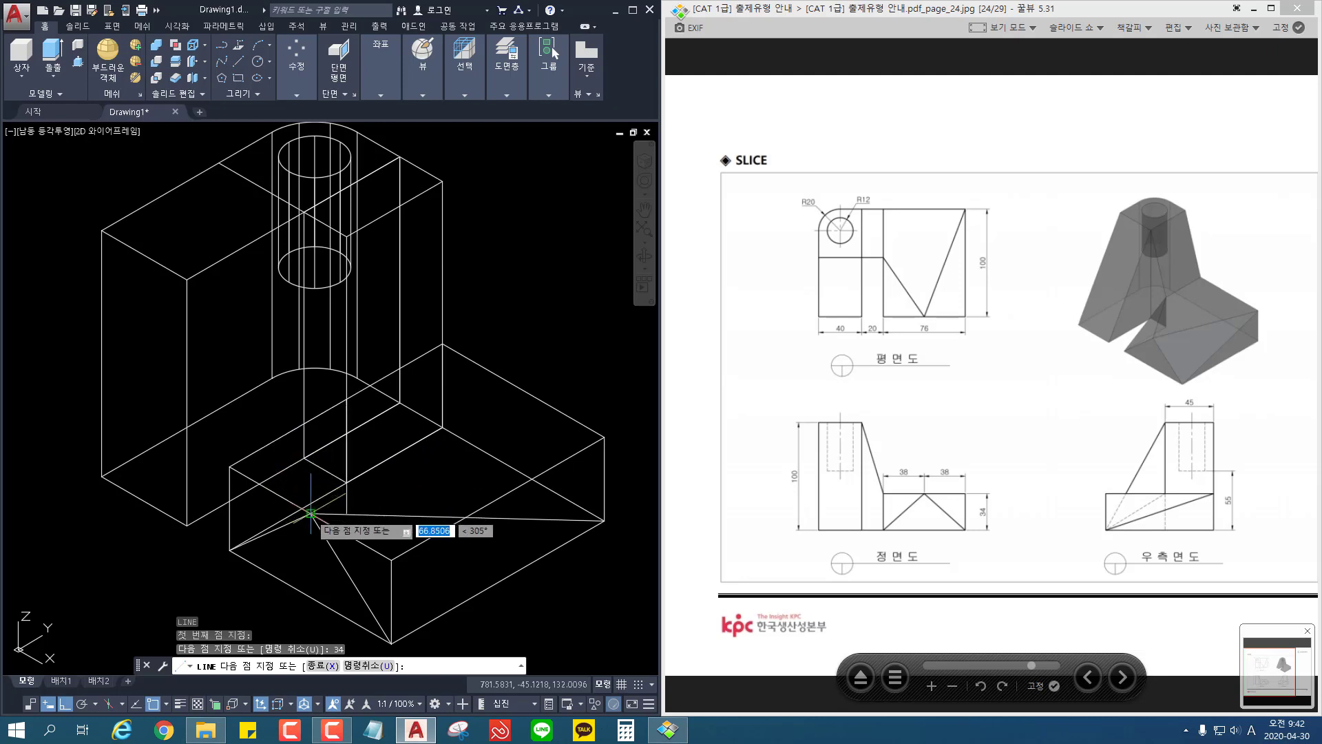
pyautogui.click(311, 513)
pyautogui.press('Return')
pyautogui.click(344, 438)
pyautogui.press('Delete')
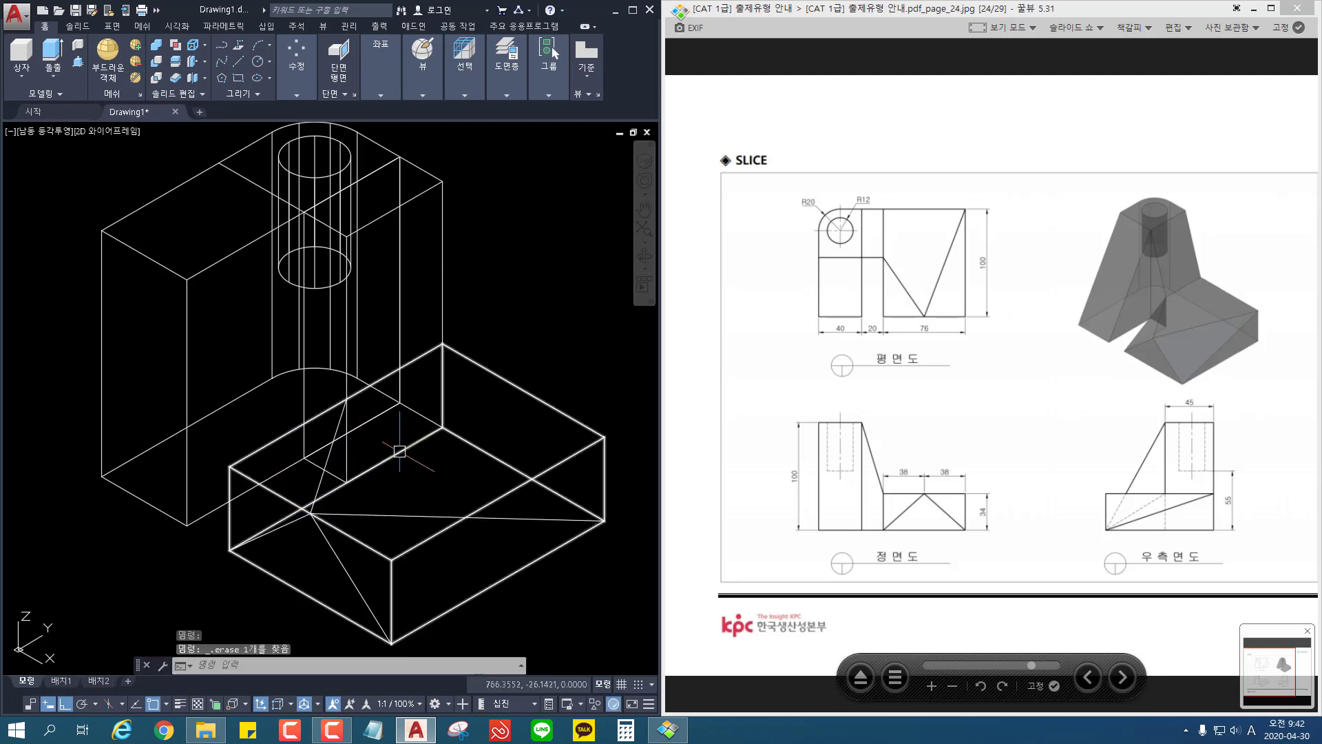
# Step: Draw a line from the 40-wide block's front inner bottom corner to the 20-wide block's front inner top corner
pyautogui.moveTo(384, 444)
pyautogui.mouseDown(button='middle')
pyautogui.moveTo(396, 343)
pyautogui.moveTo(361, 399)
pyautogui.mouseUp(button='middle')
pyautogui.scroll(-4, 374, 342)
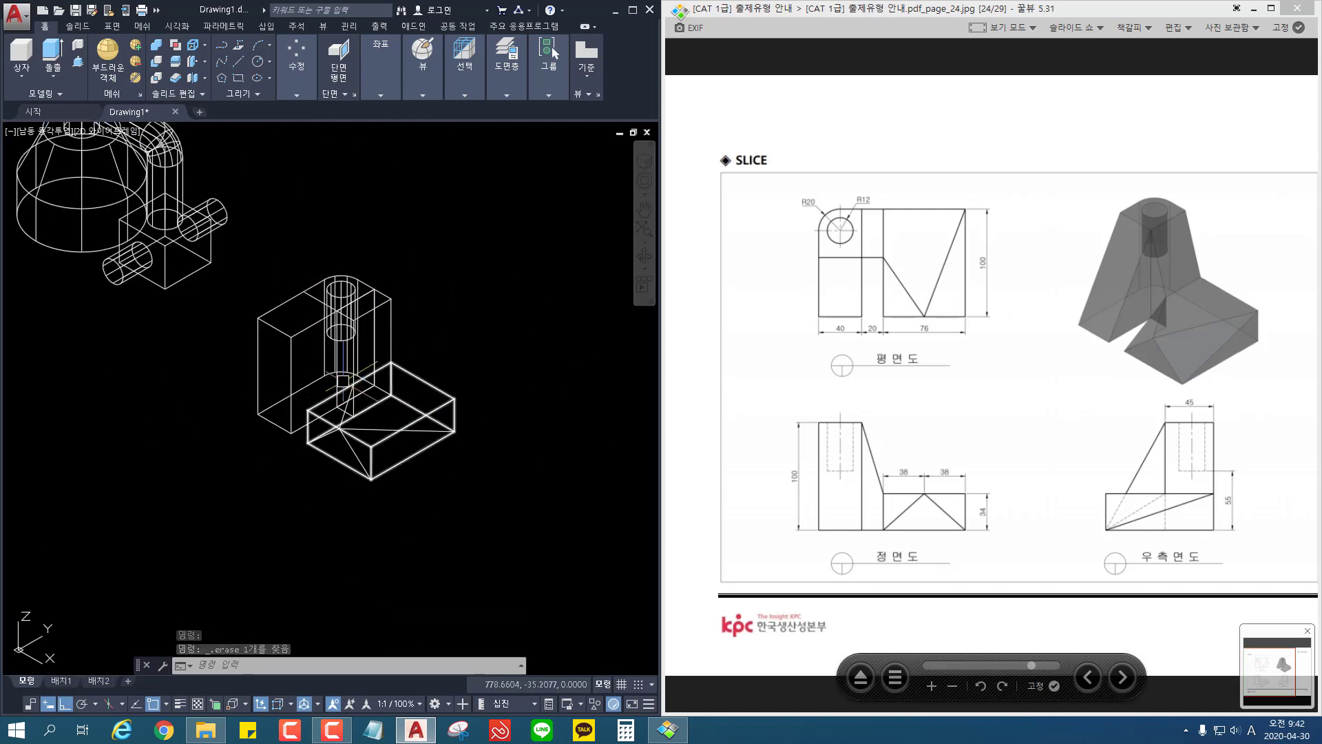
pyautogui.write('l')
pyautogui.press('Return')
pyautogui.scroll(2, 227, 418)
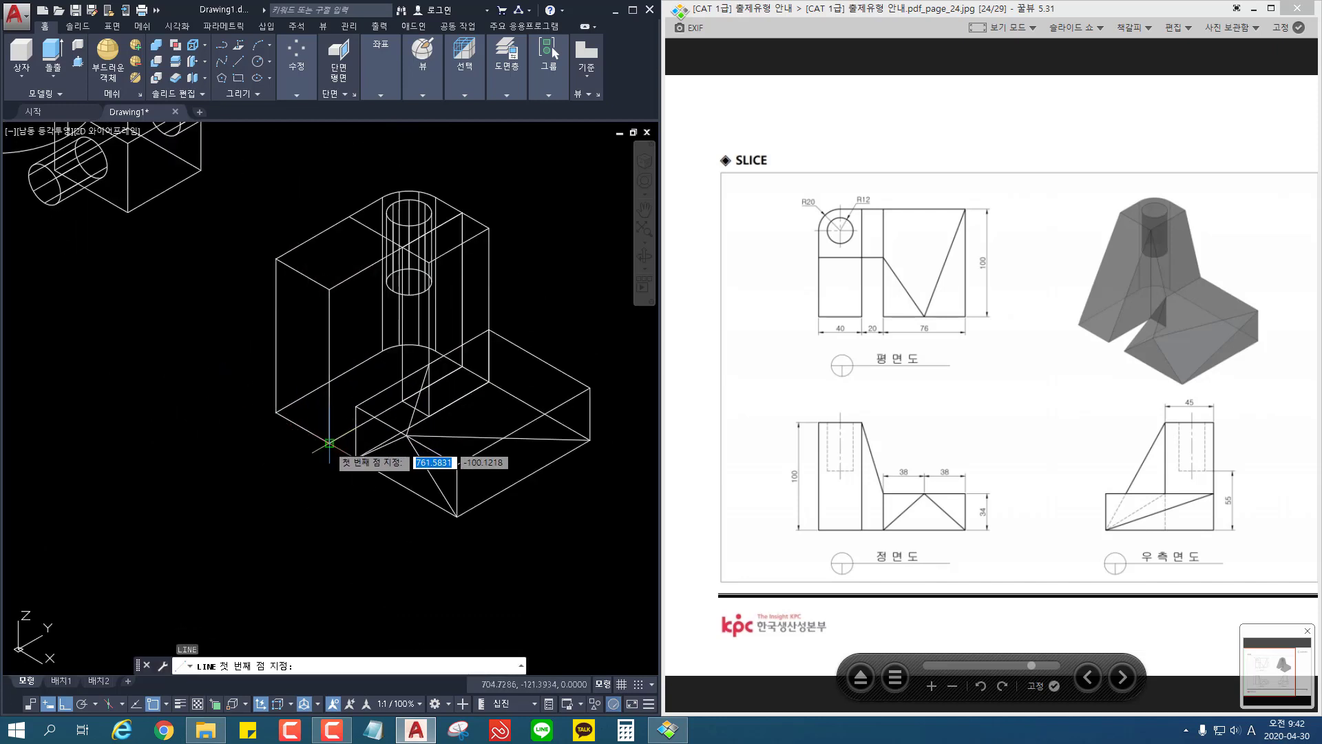
pyautogui.click(329, 441)
pyautogui.click(402, 249)
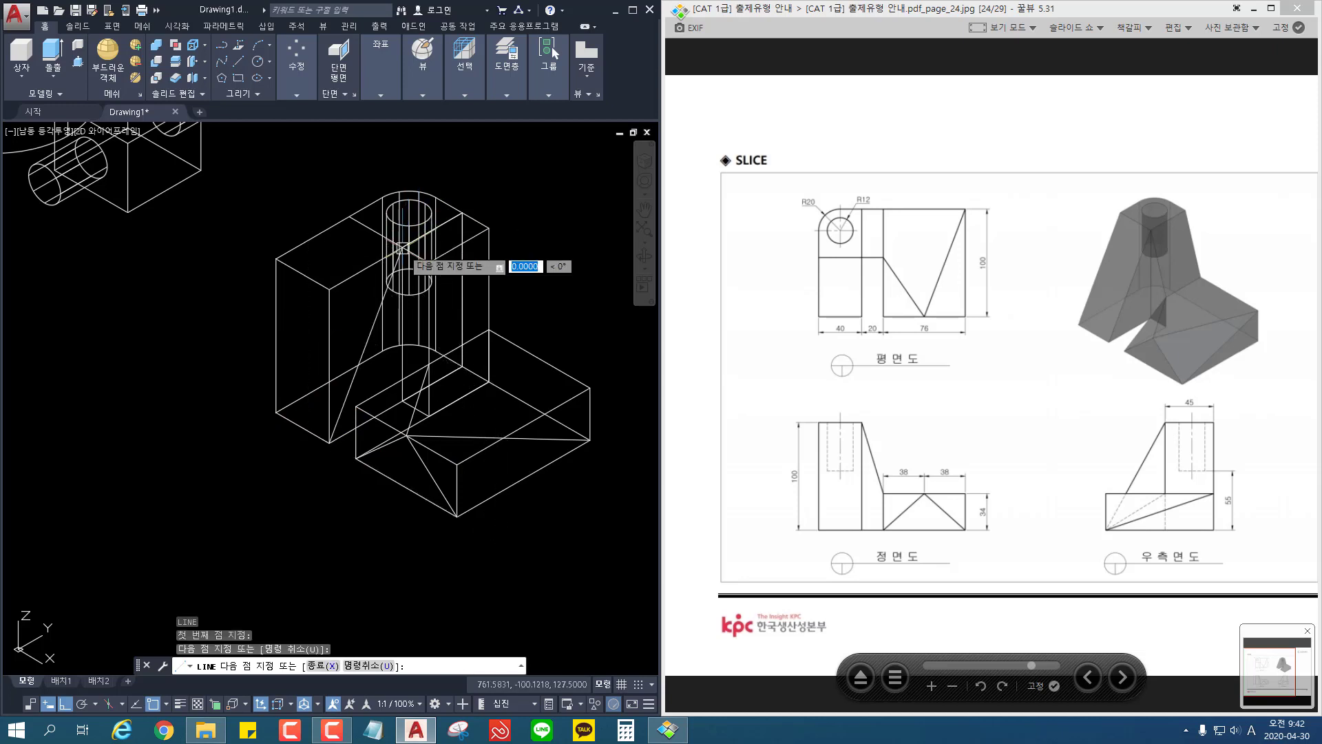
pyautogui.press('Return')
# Step: Erase the construction line crossing the top face of the 40-wide block
pyautogui.moveTo(440, 283); pyautogui.dragTo(409, 286, button='middle')
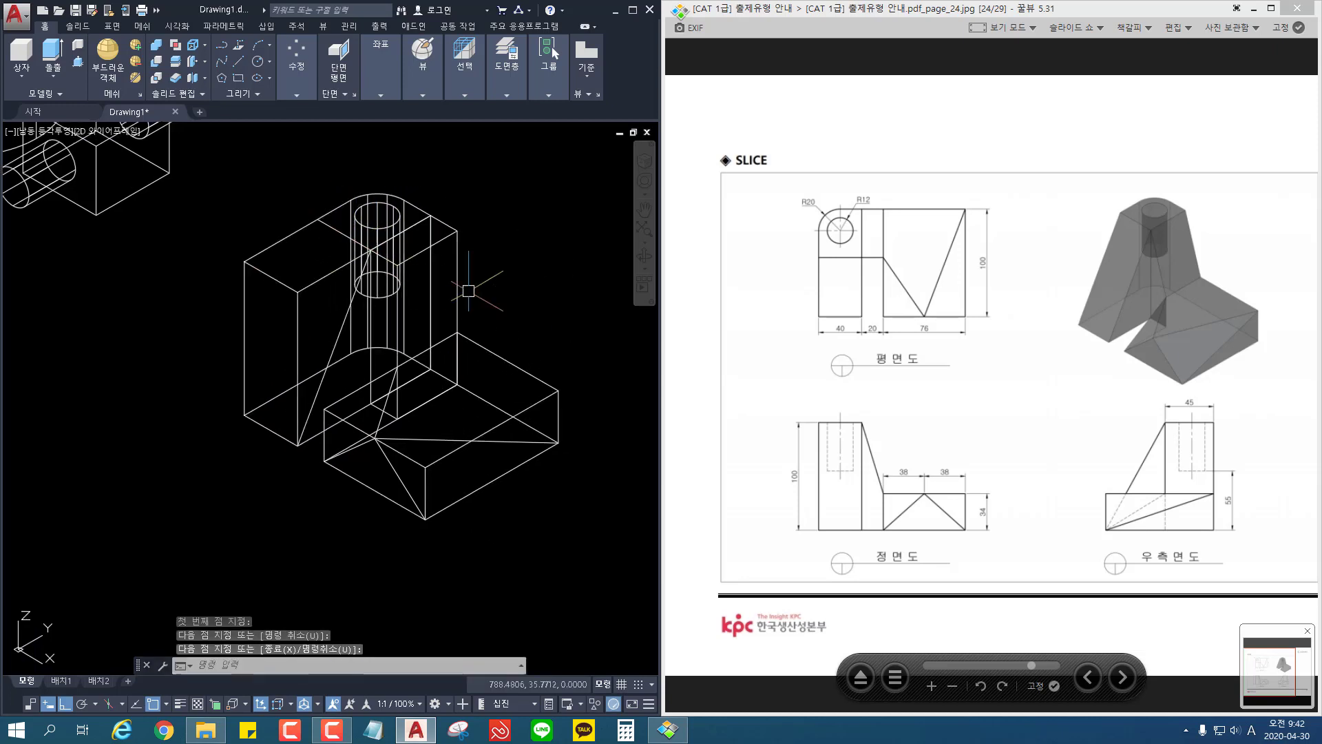
pyautogui.moveTo(514, 296); pyautogui.dragTo(510, 304, button='middle')
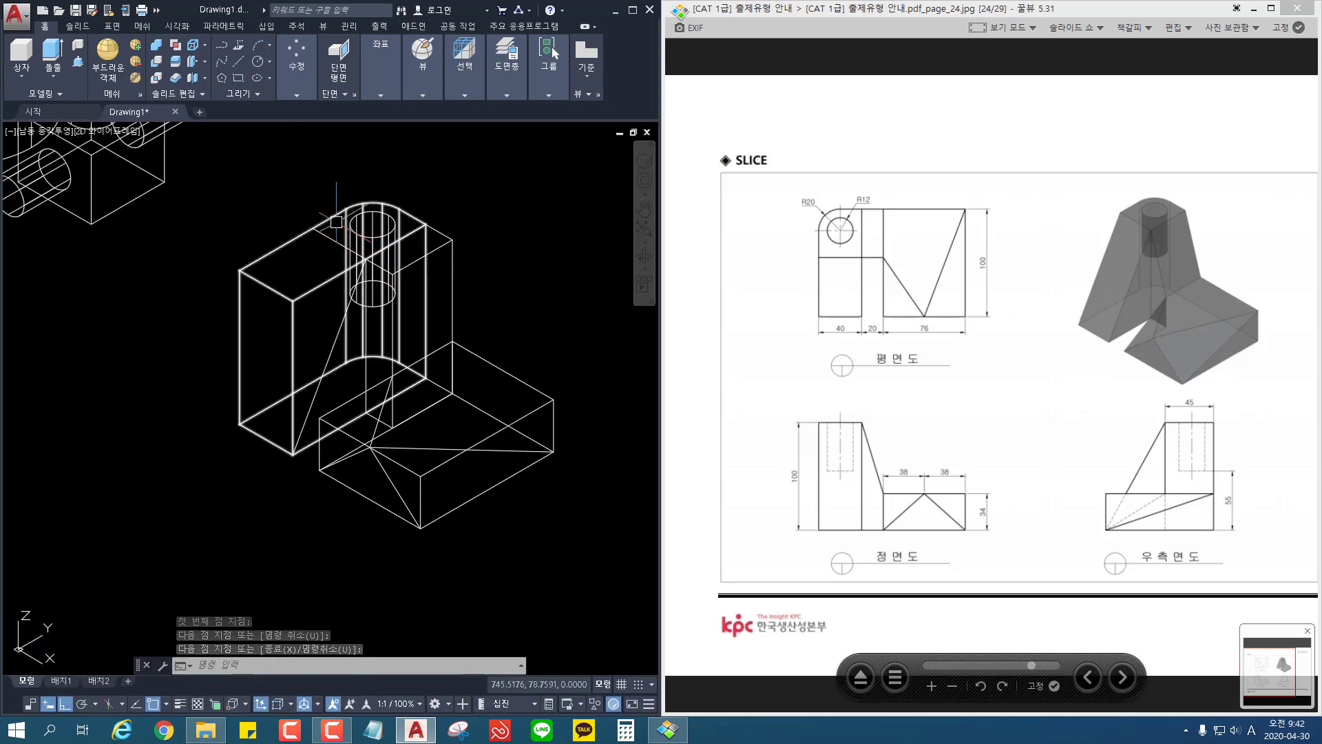
pyautogui.click(331, 239)
pyautogui.press('Delete')
# Step: Draw a line from the 20-wide block's front inner top corner to the point 34 high on its front outer edge
pyautogui.moveTo(477, 240); pyautogui.dragTo(475, 240, button='middle')
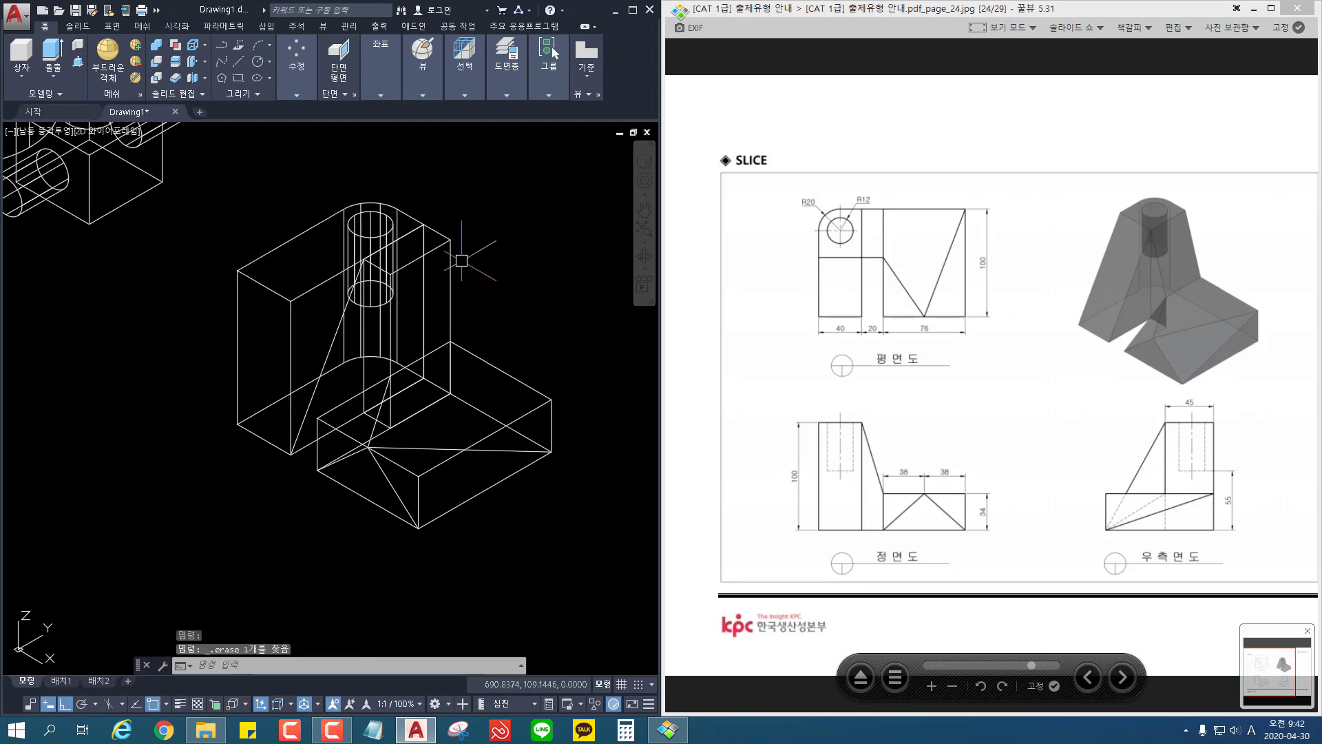
pyautogui.scroll(4, 475, 279)
pyautogui.write('l')
pyautogui.press('Return')
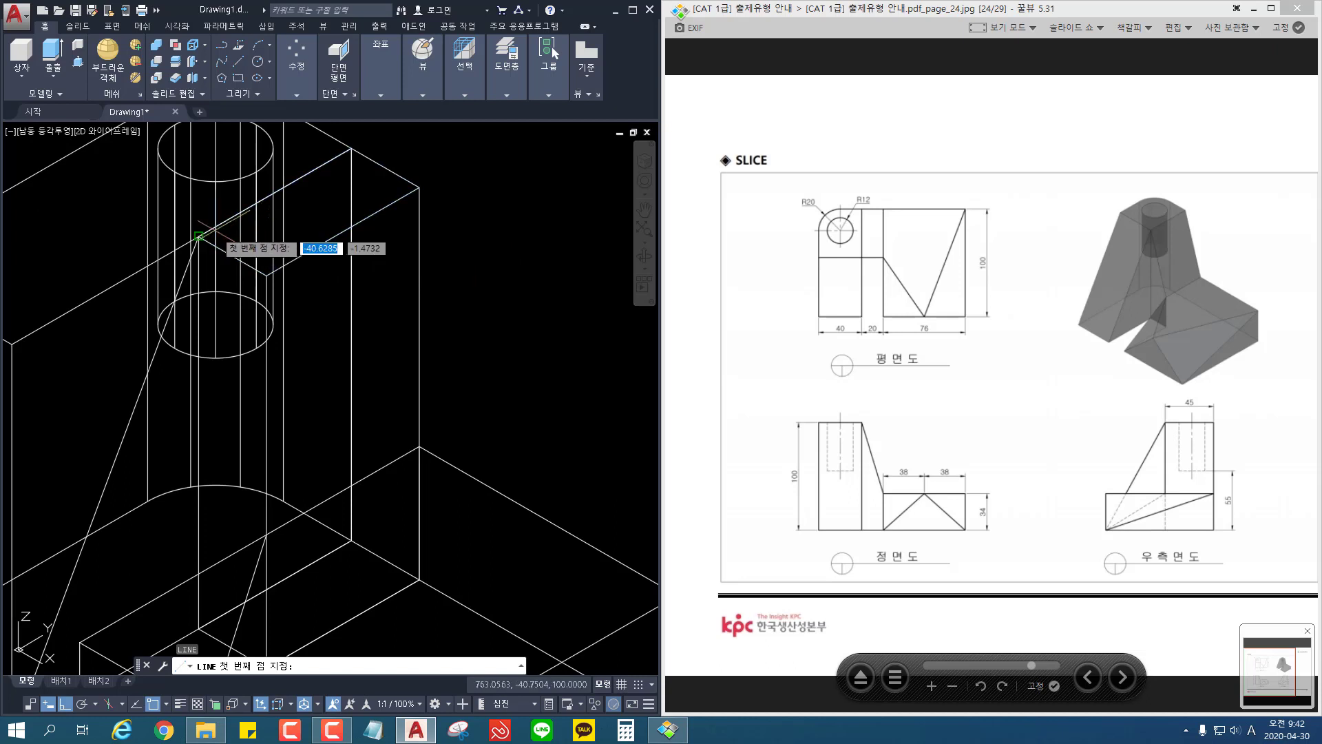
pyautogui.click(199, 236)
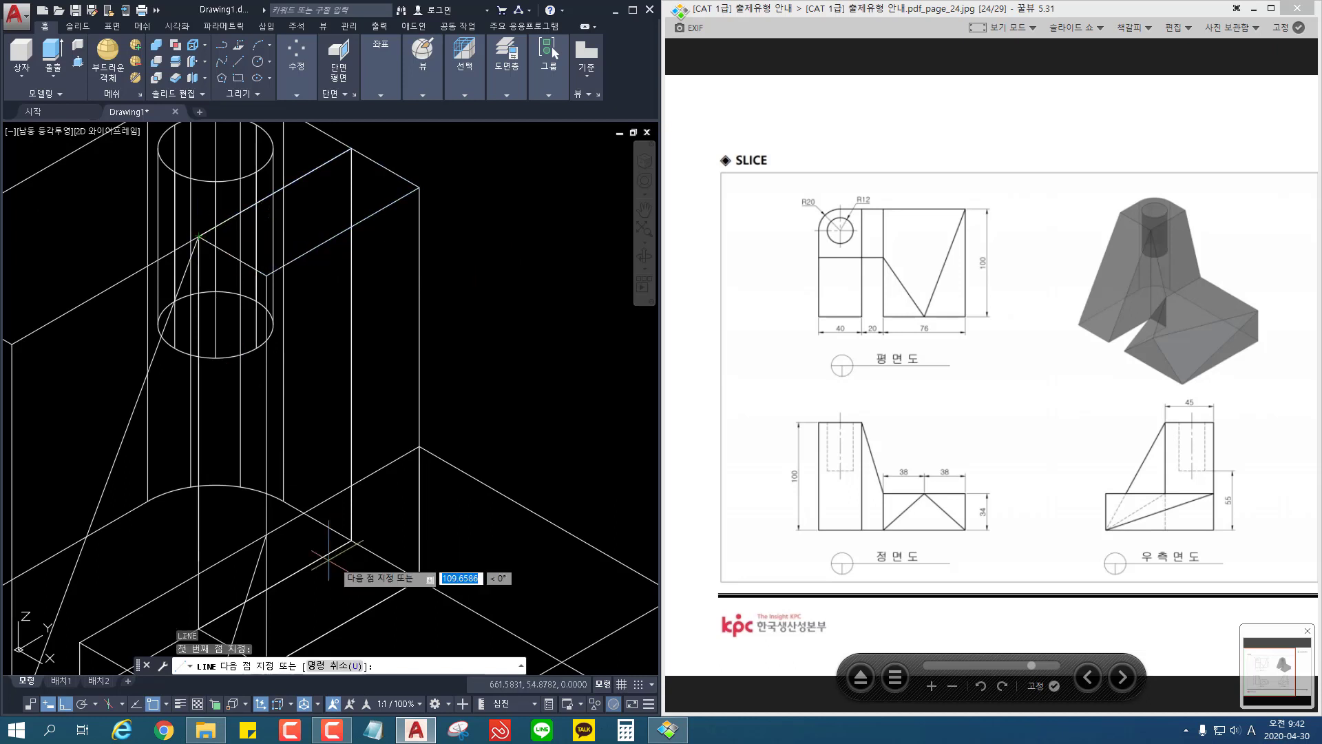
pyautogui.click(267, 535)
pyautogui.press('Return')
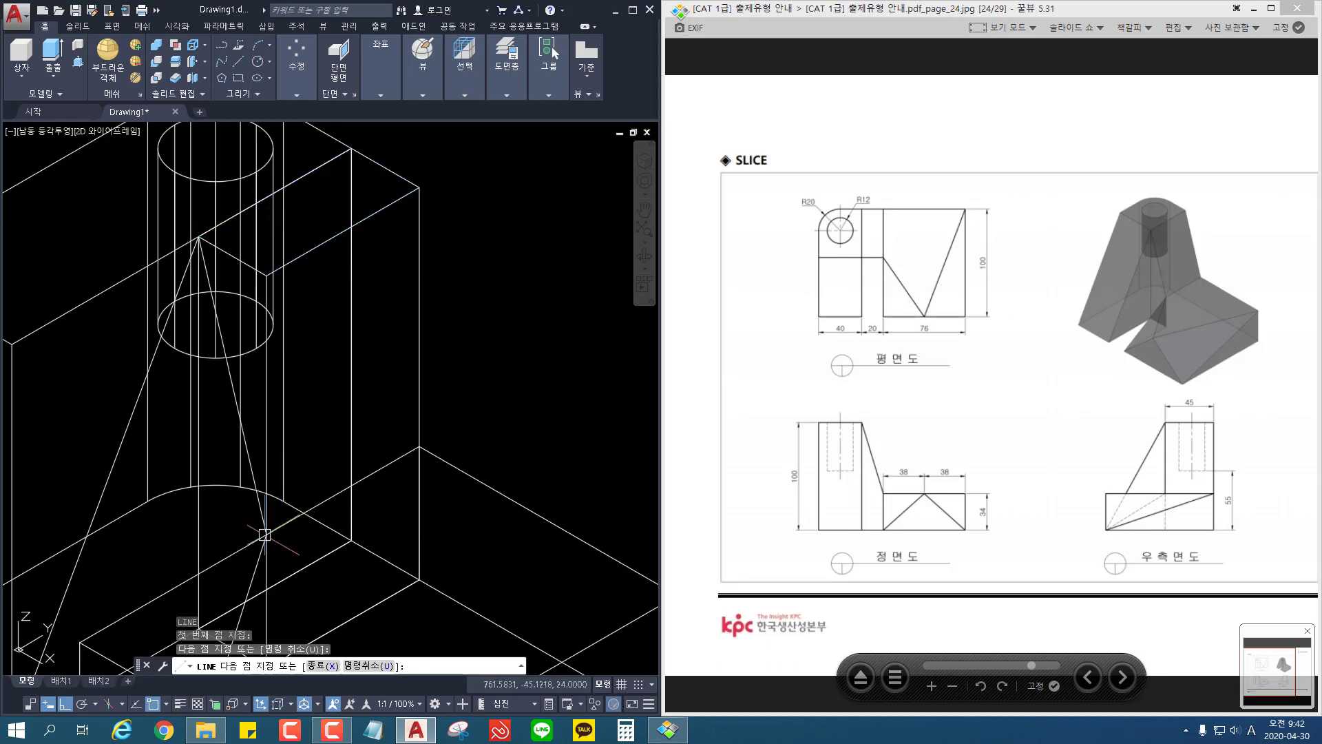
pyautogui.scroll(-3, 557, 384)
pyautogui.moveTo(557, 384); pyautogui.dragTo(498, 324, button='middle')
pyautogui.scroll(-3, 510, 302)
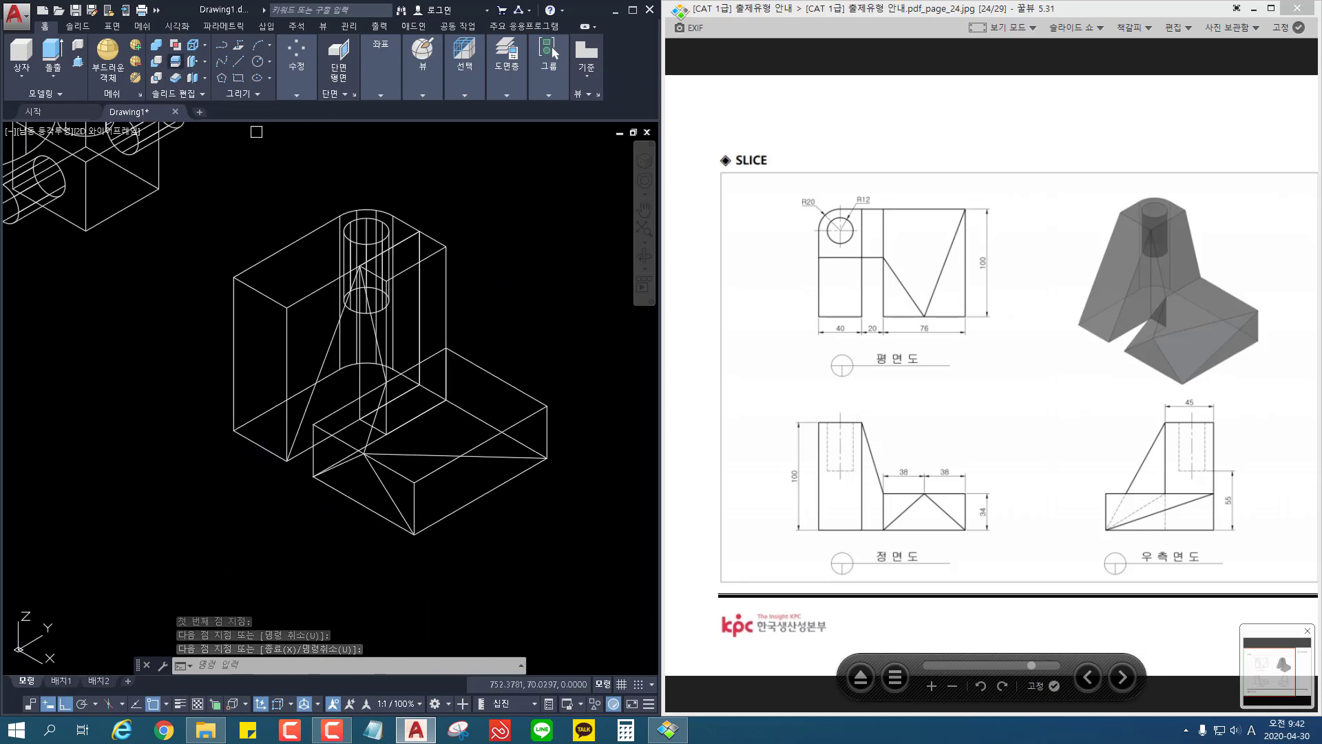
# Step: Slice the 40-wide block by three points through its front bottom edge and the 20-wide block's front inner top corner, and erase the cut-off front wedge
pyautogui.click(271, 301)
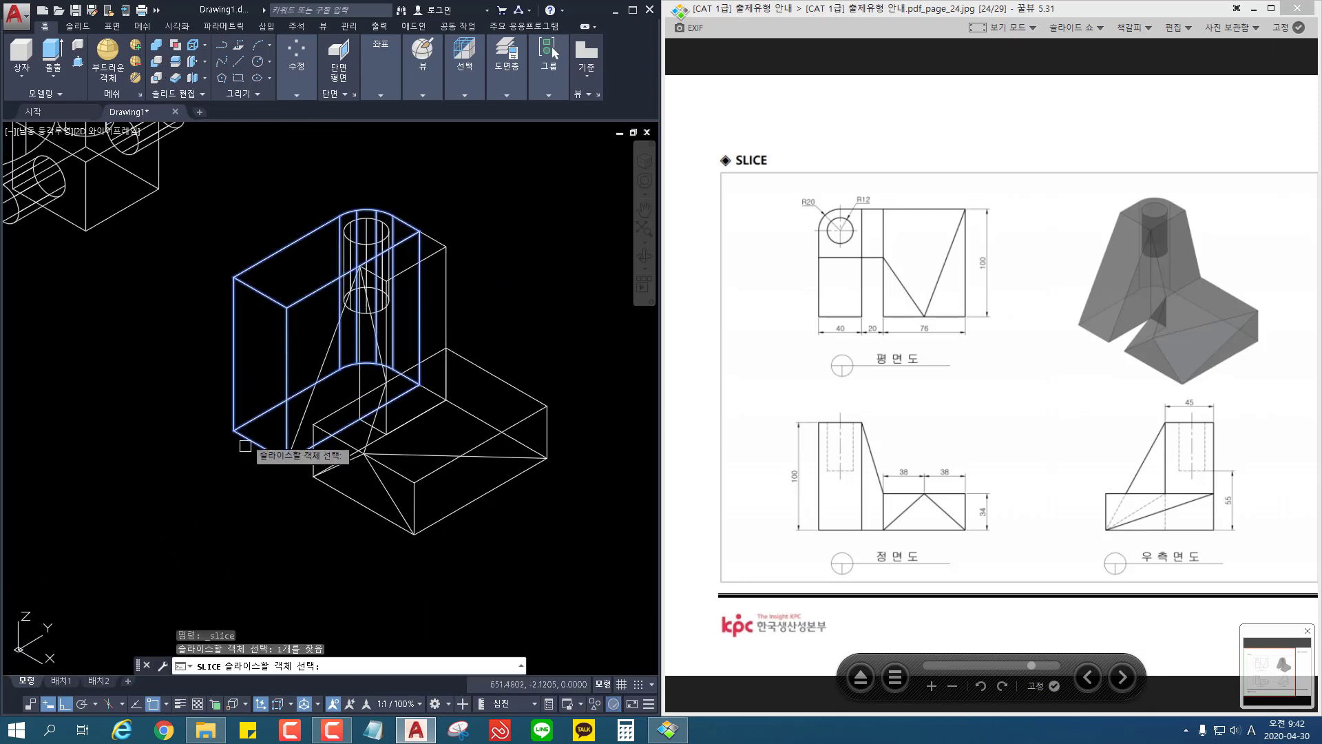
pyautogui.press('Return')
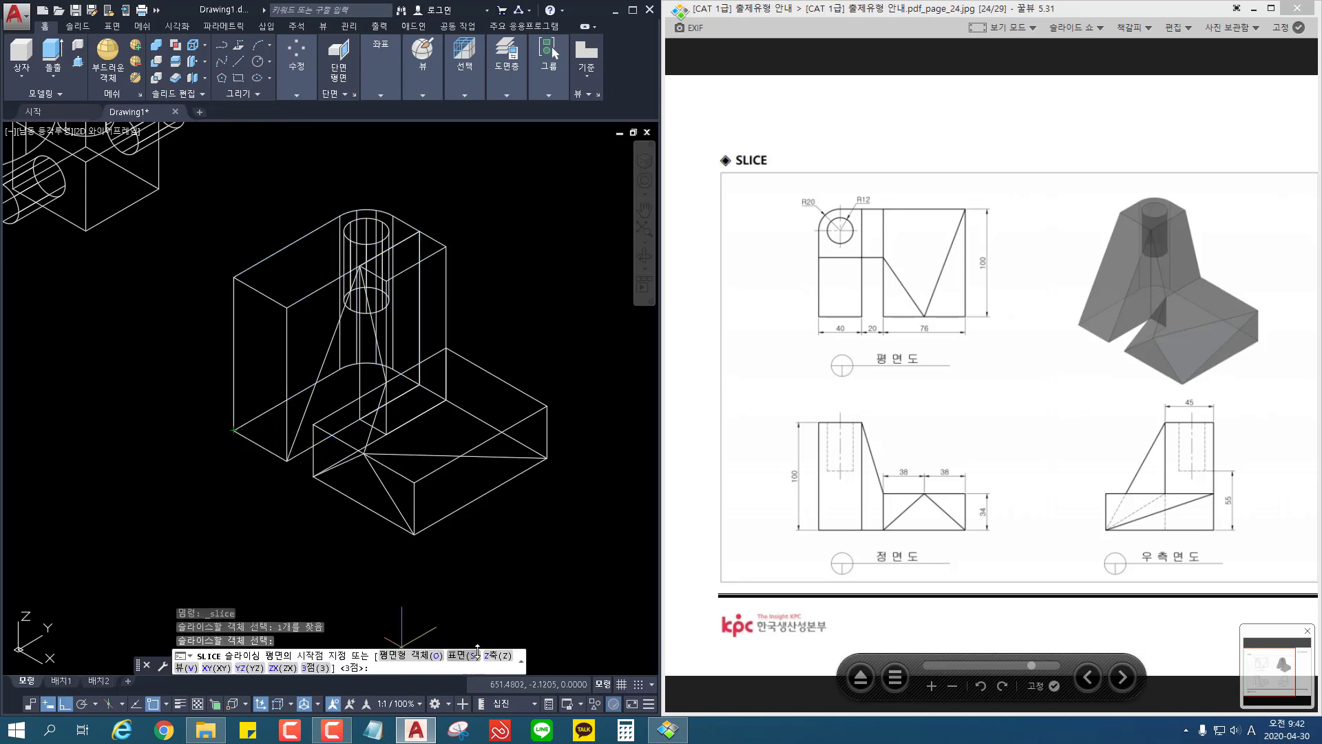
pyautogui.click(318, 668)
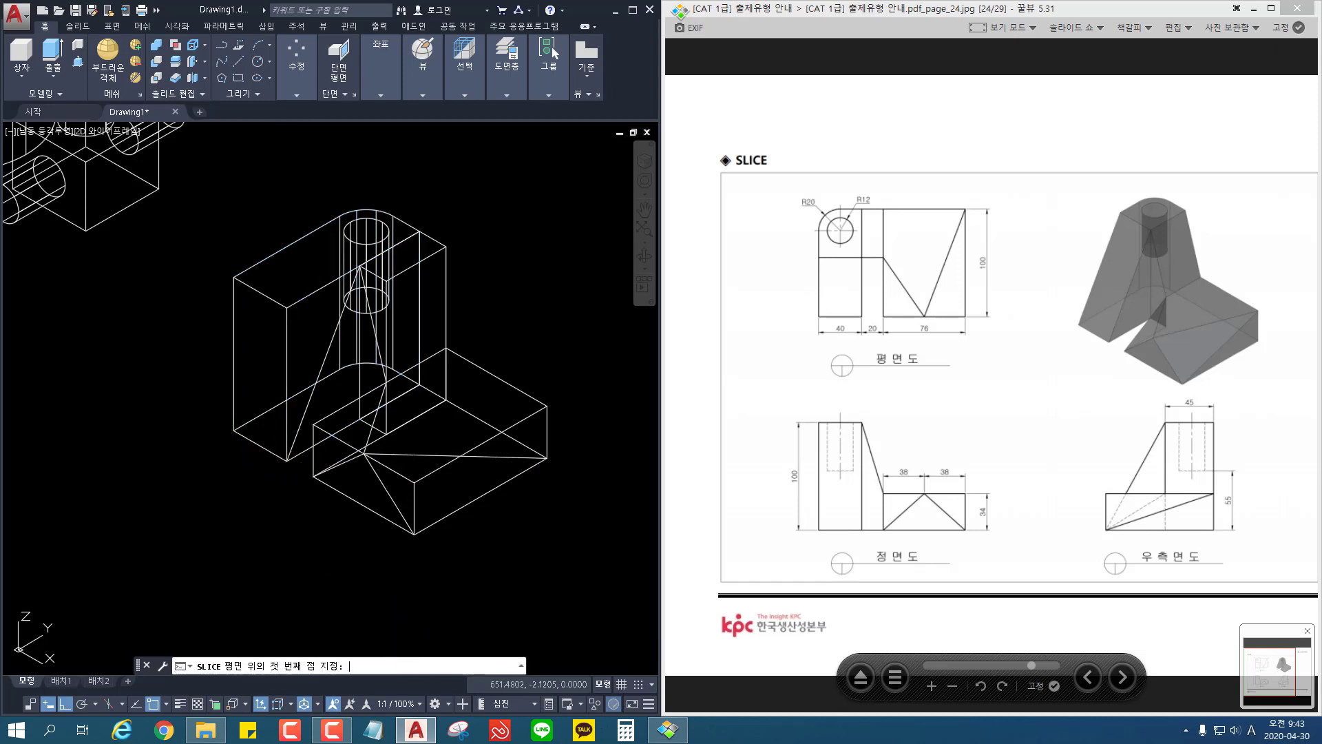
pyautogui.click(235, 430)
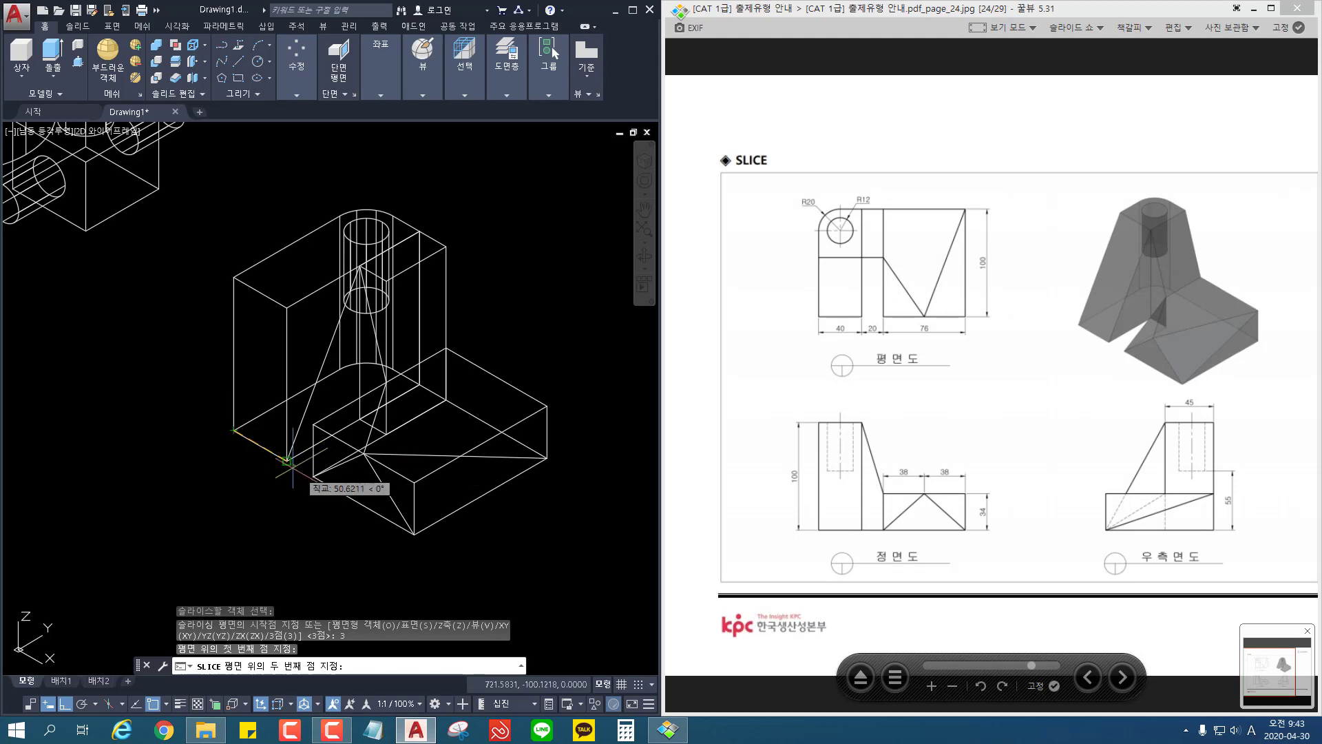
pyautogui.click(287, 458)
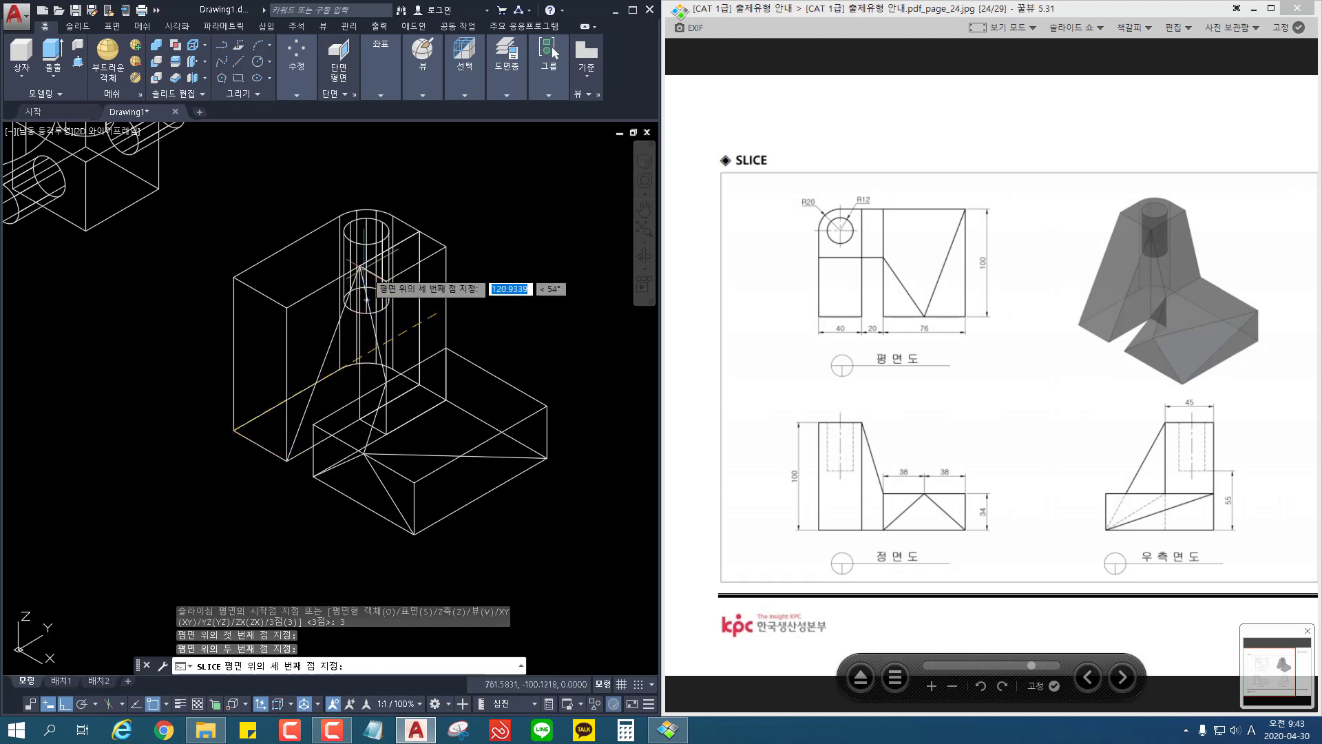
pyautogui.click(359, 266)
pyautogui.press('Return')
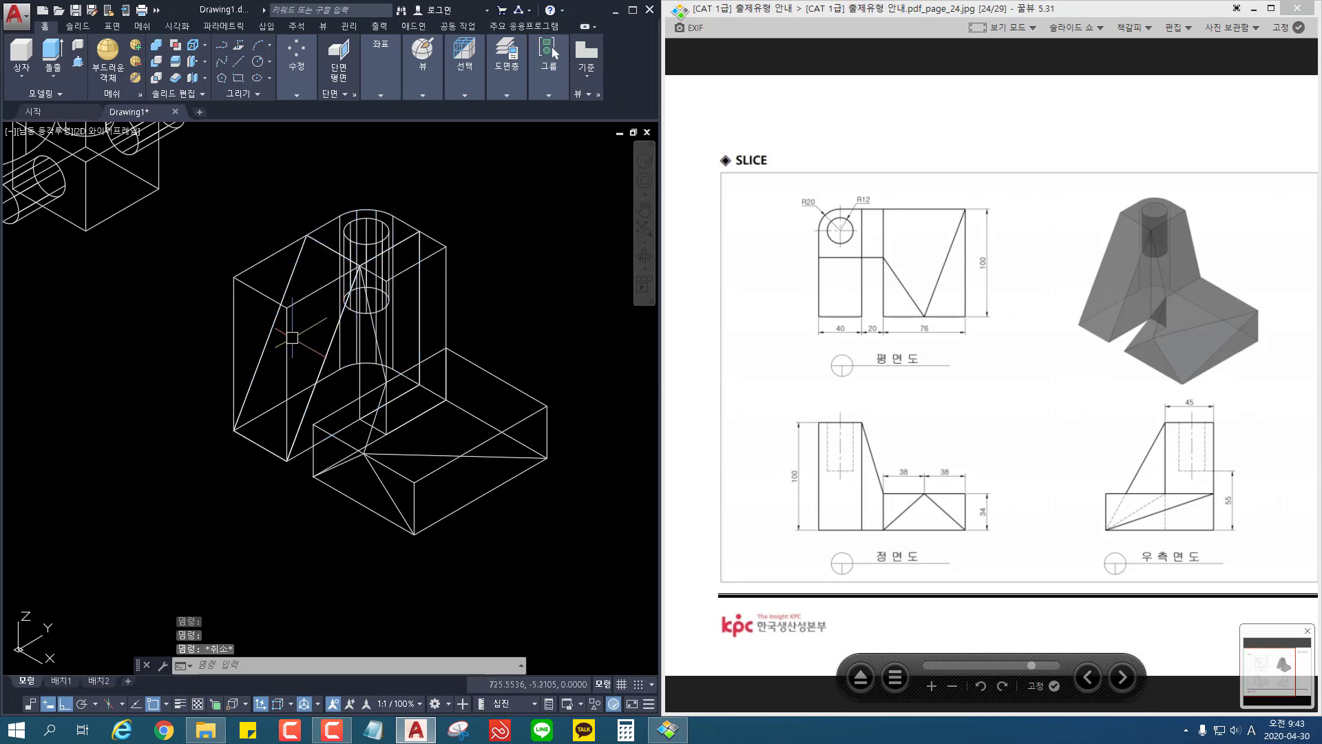
pyautogui.click(291, 316)
pyautogui.press('Delete')
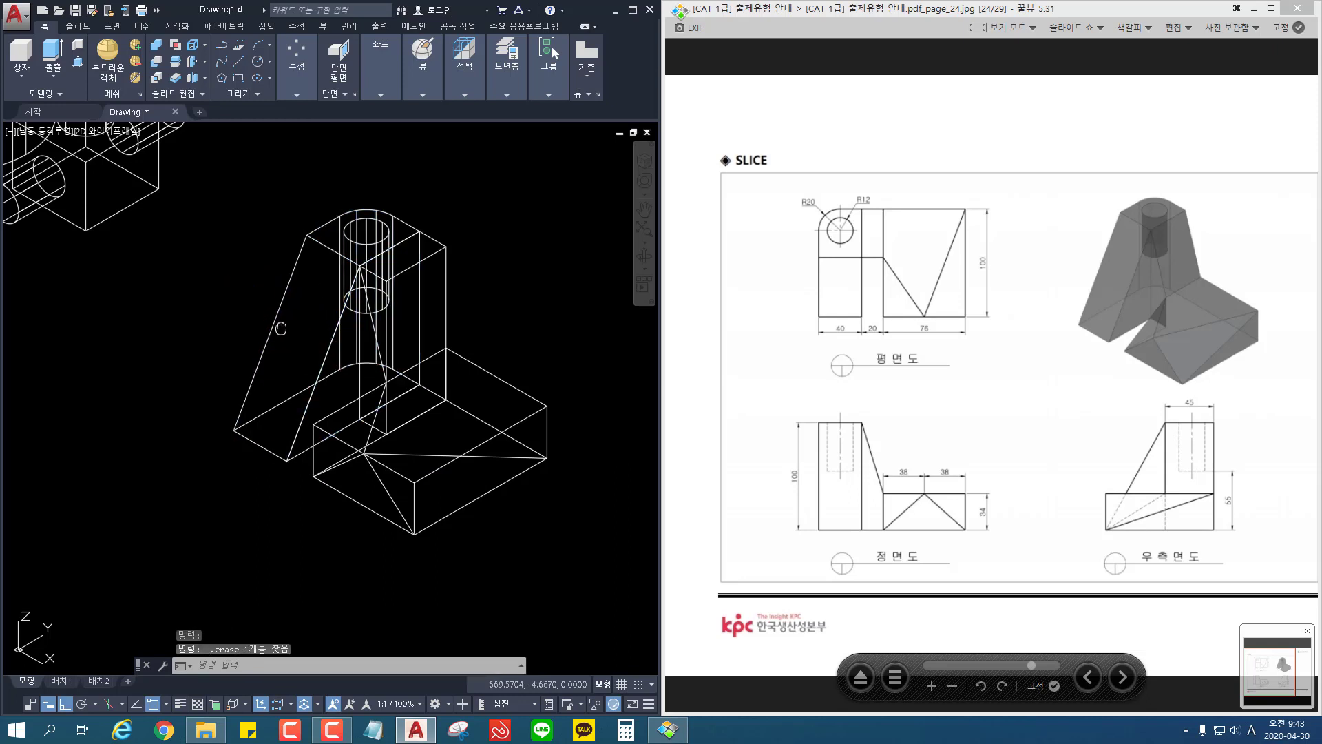
# Step: Try to slice the 20-wide block using only two plane points, its front inner top corner and the 34-high point on its front outer edge
pyautogui.moveTo(281, 329); pyautogui.dragTo(228, 305, button='middle')
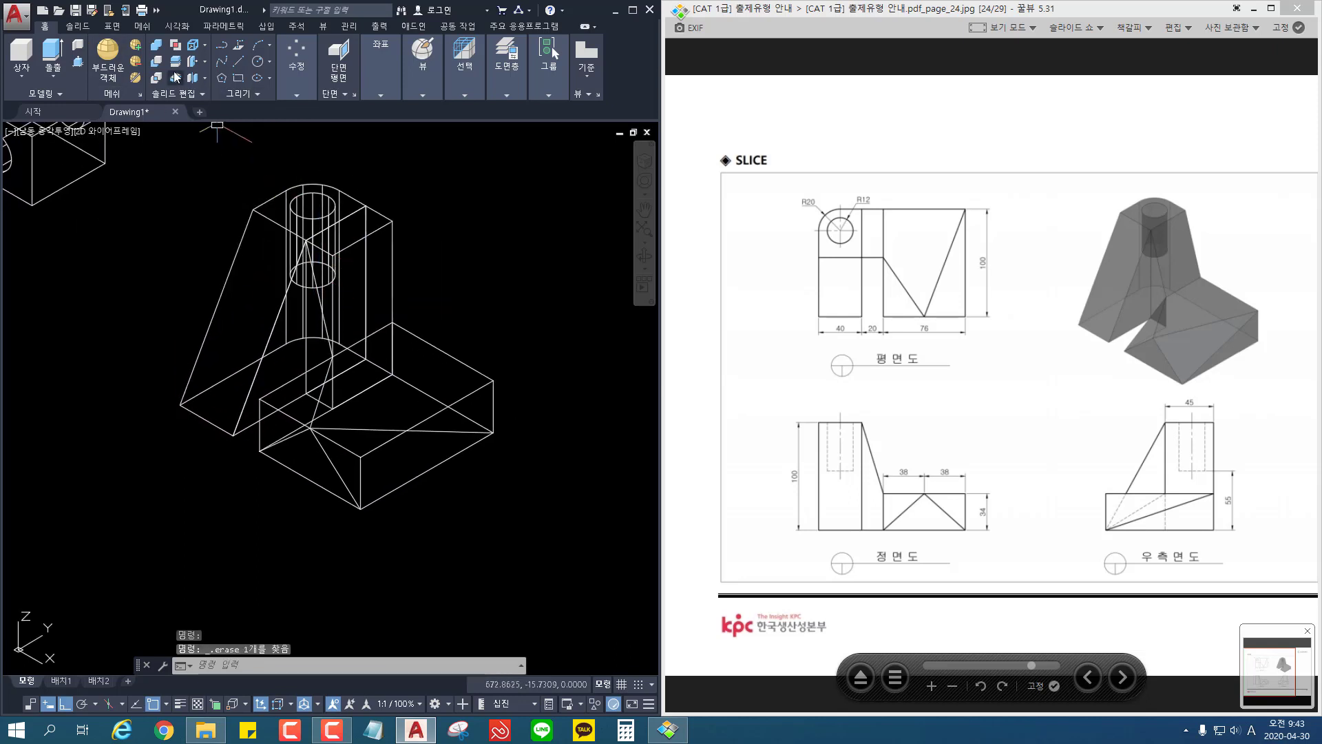
pyautogui.click(175, 60)
pyautogui.click(391, 231)
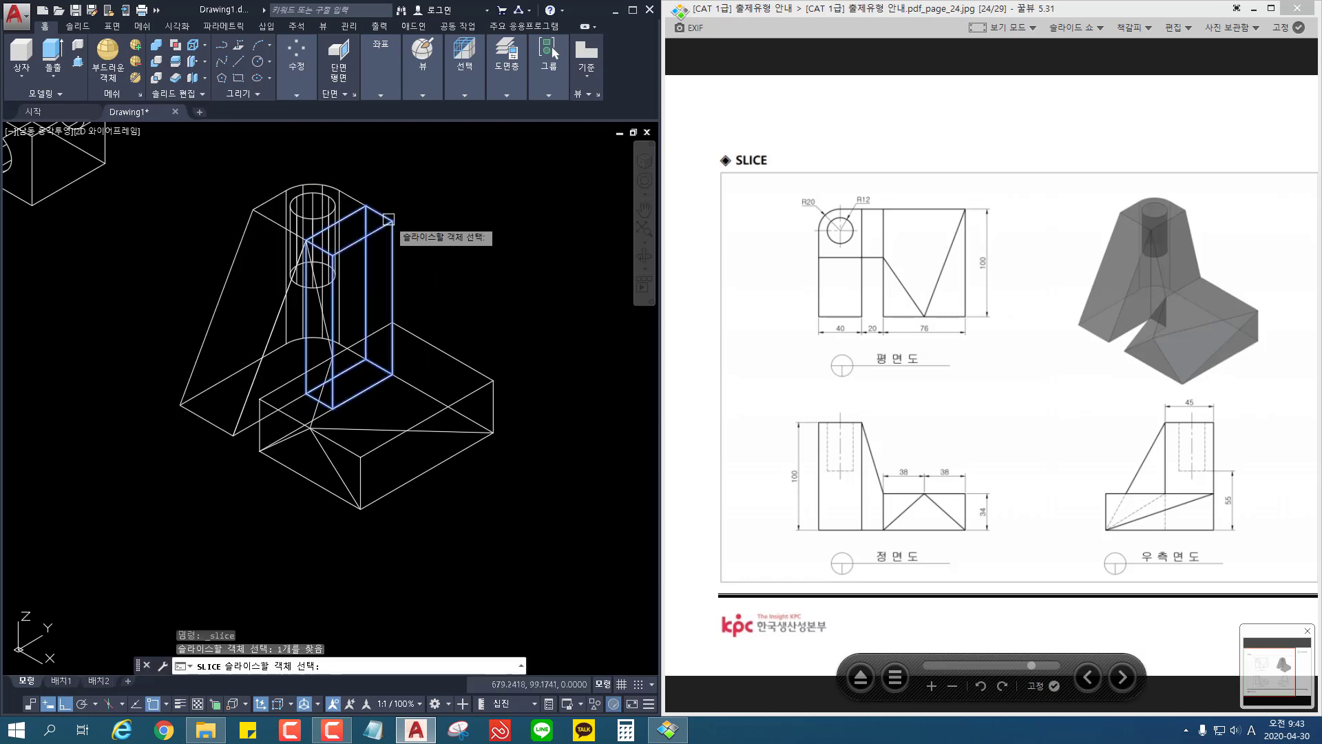
pyautogui.press('Return')
pyautogui.scroll(2, 331, 303)
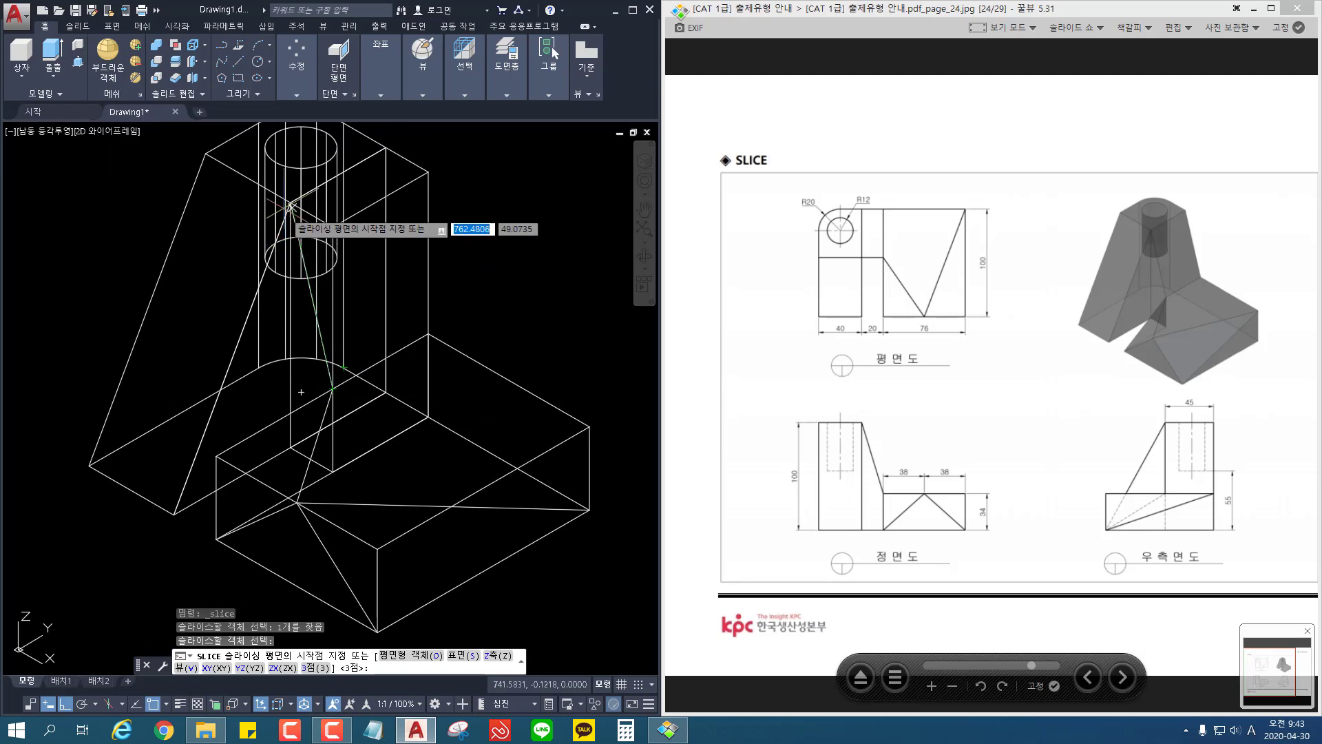
pyautogui.click(291, 201)
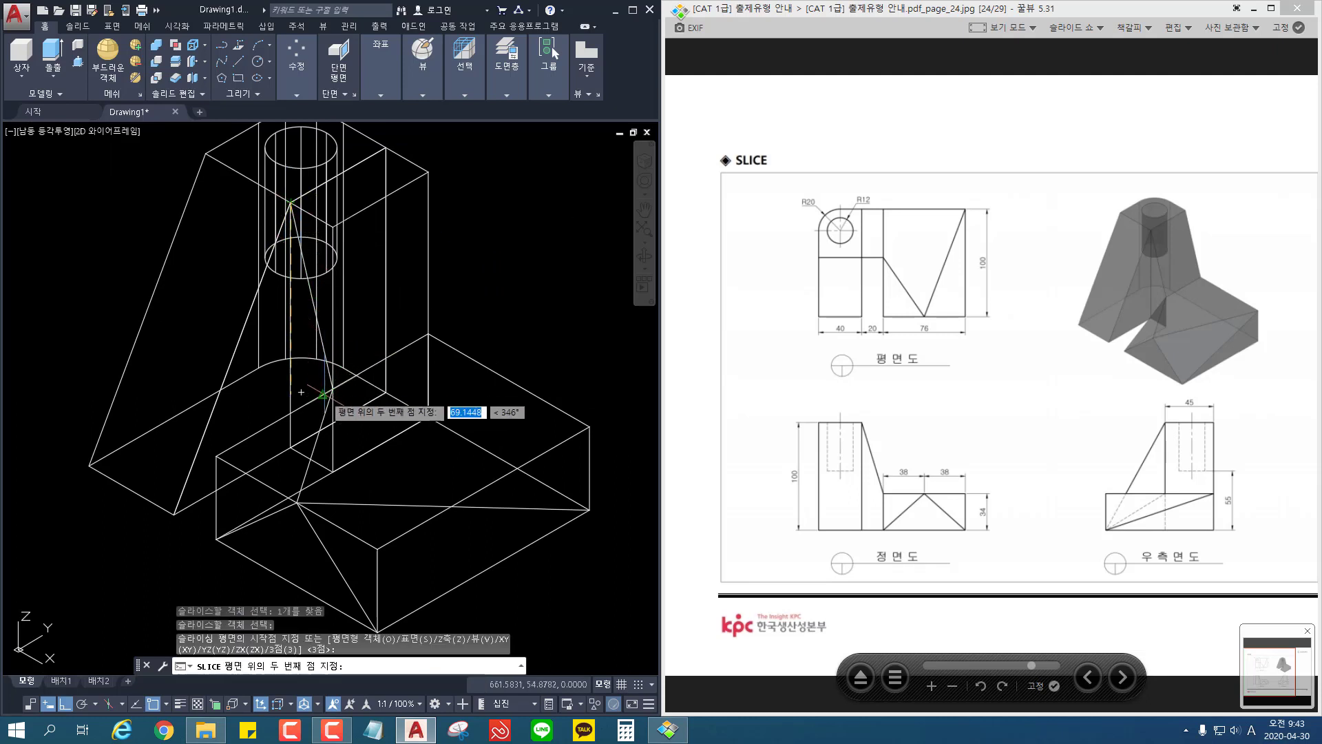
pyautogui.click(333, 388)
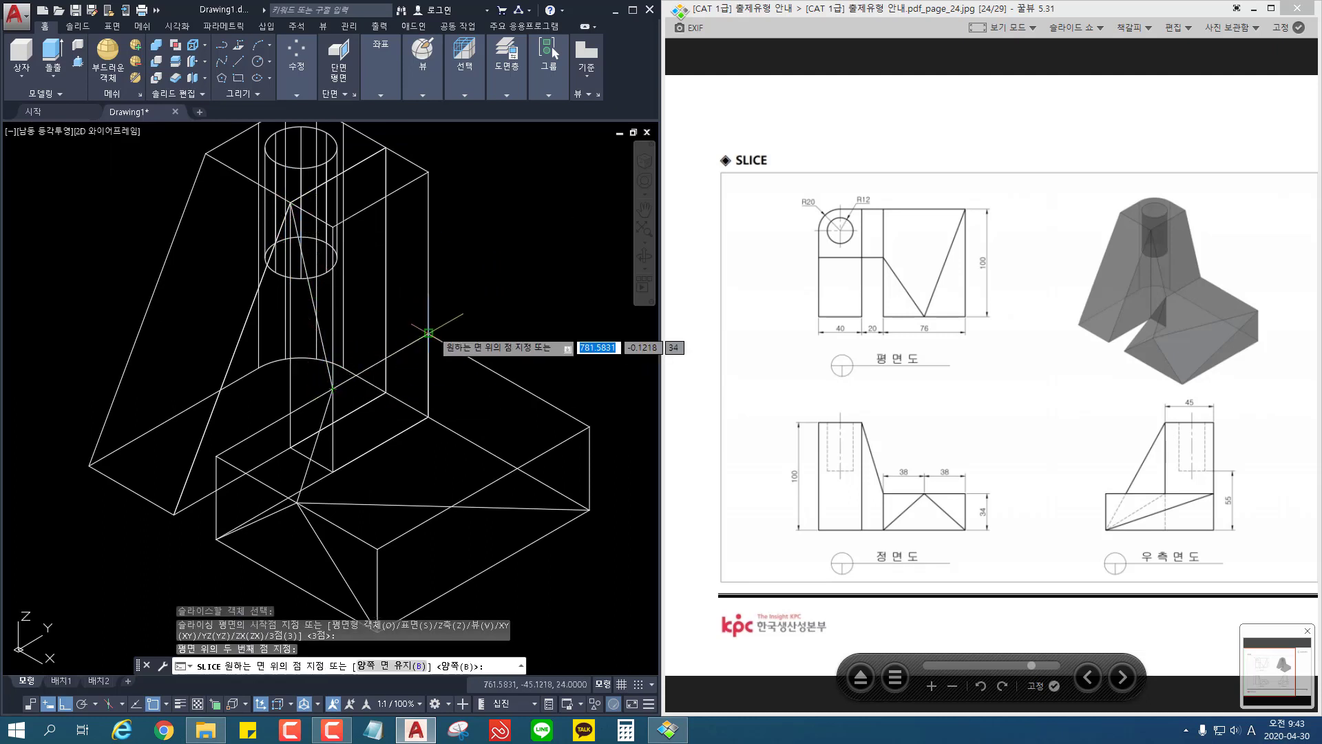
pyautogui.click(432, 331)
# Step: Slice the 20-wide block by three points: its front inner top corner and the 34-high outer edge points at front and back; erase the outer wedge
pyautogui.press('space')
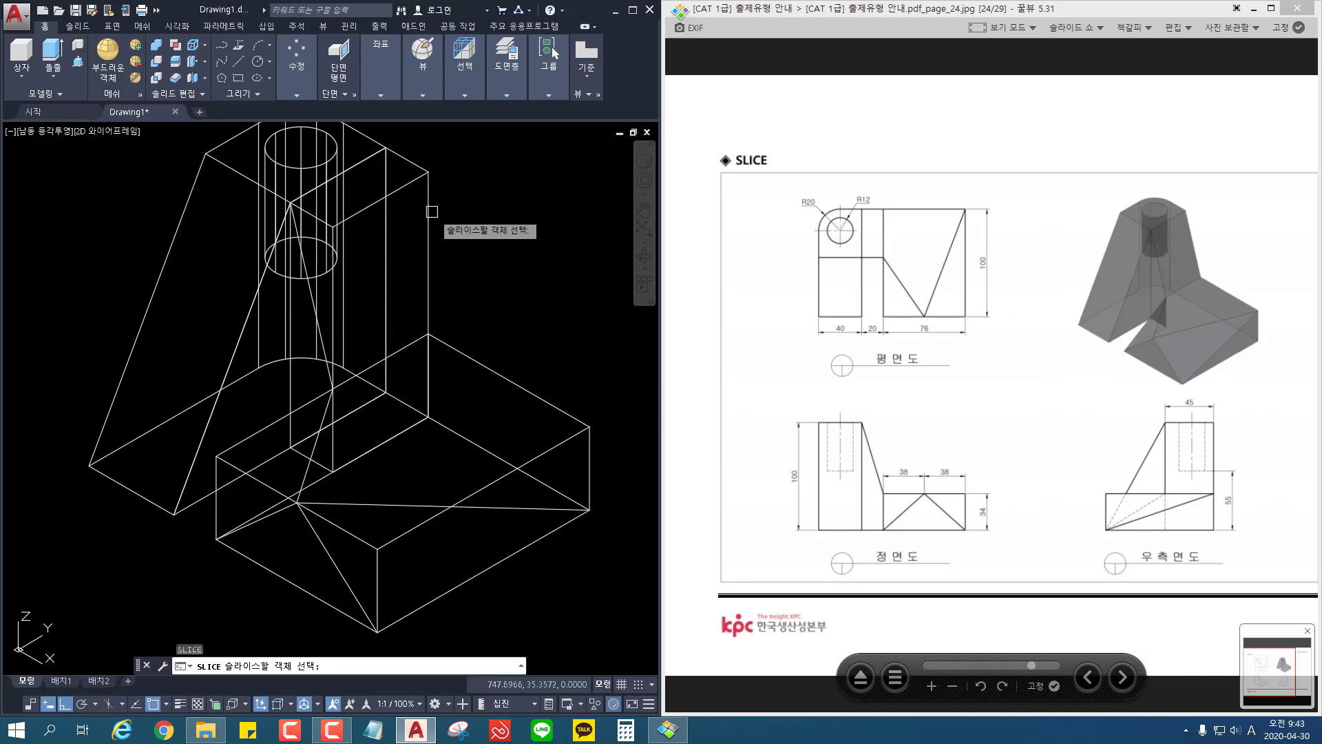
pyautogui.click(428, 173)
pyautogui.press('space')
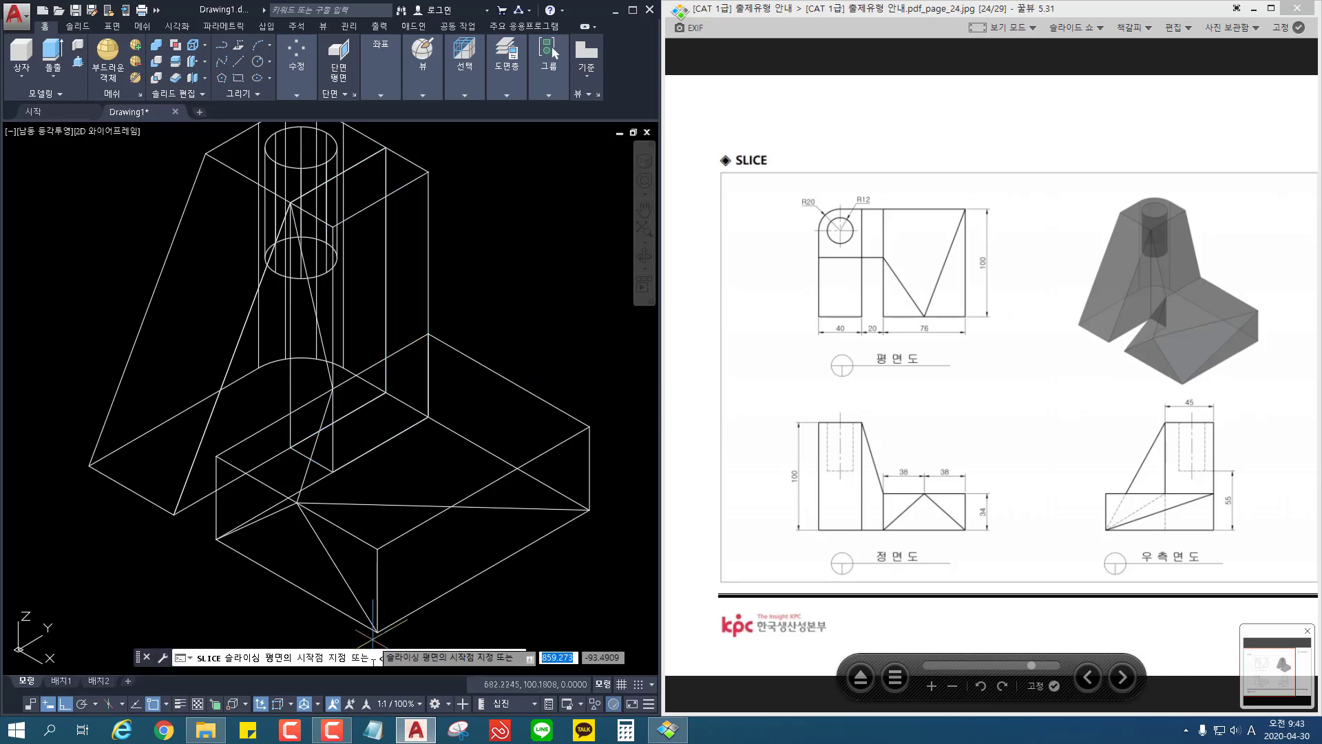
pyautogui.write('3')
pyautogui.press('Return')
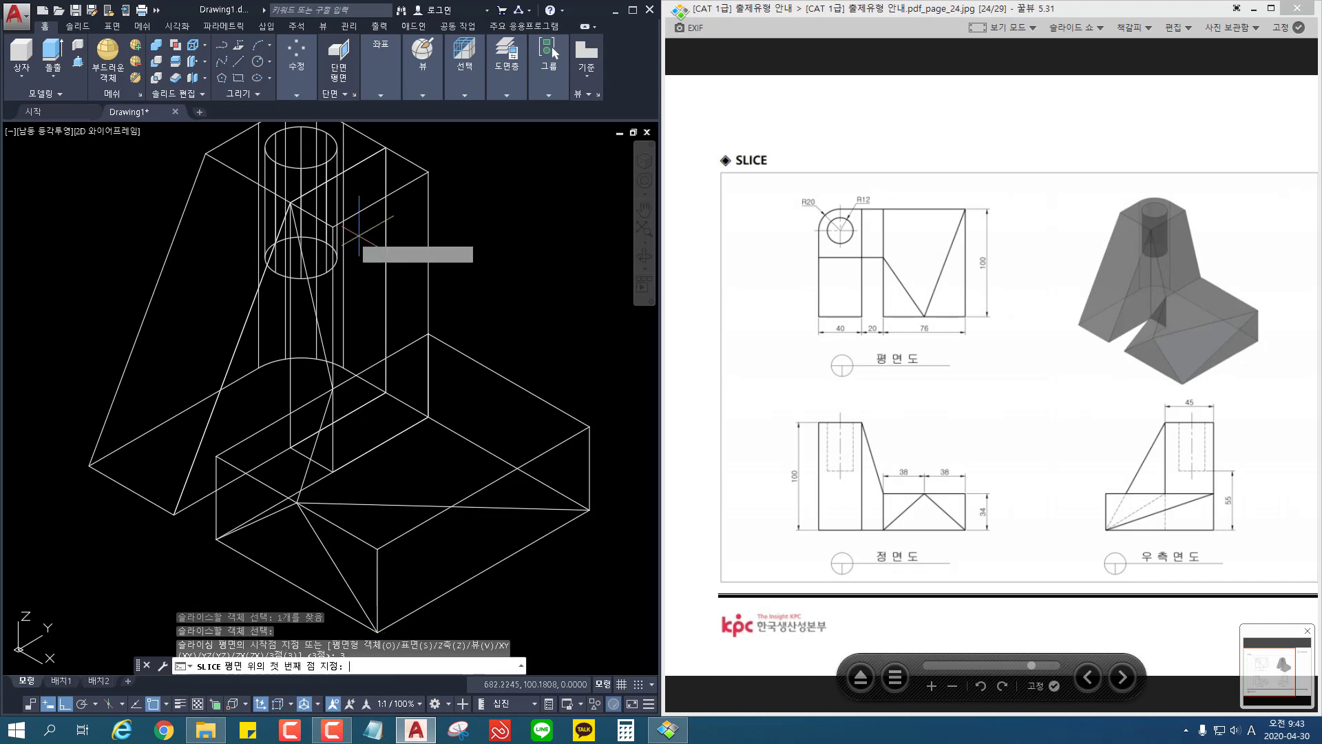
pyautogui.click(290, 203)
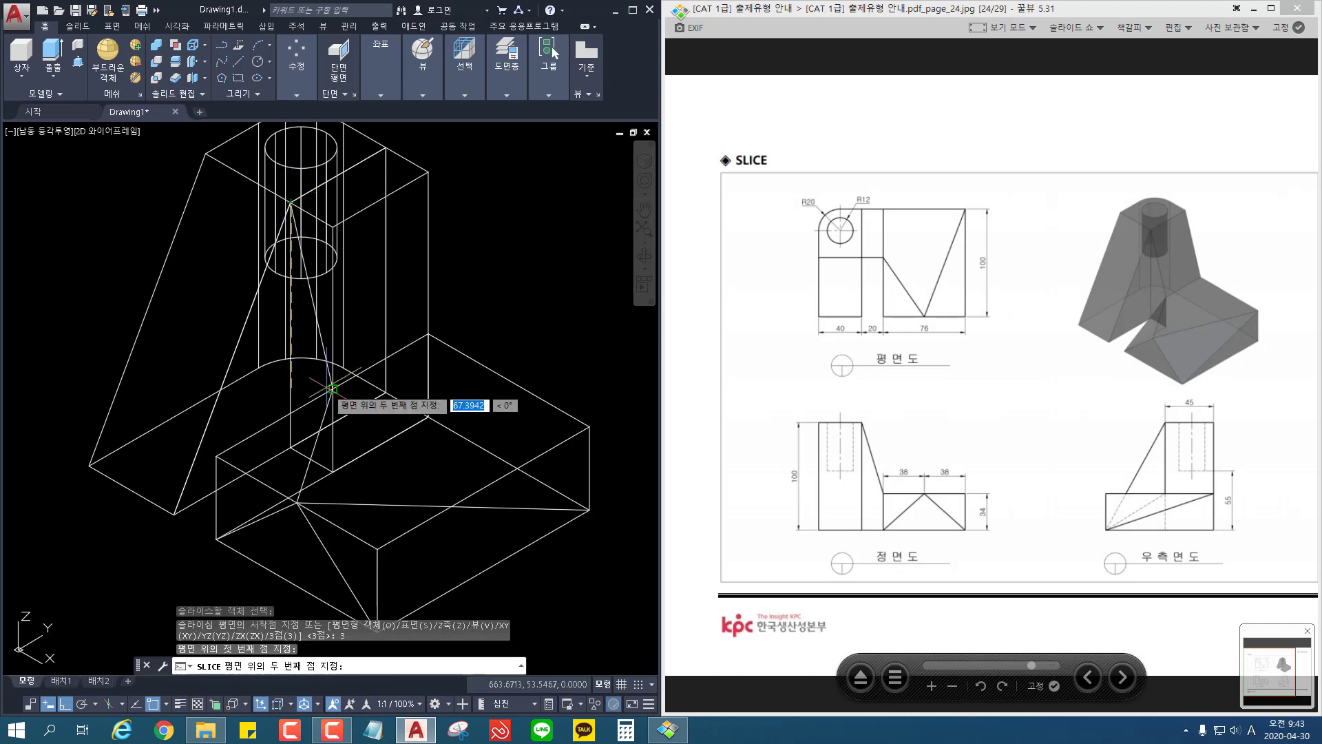
pyautogui.click(332, 389)
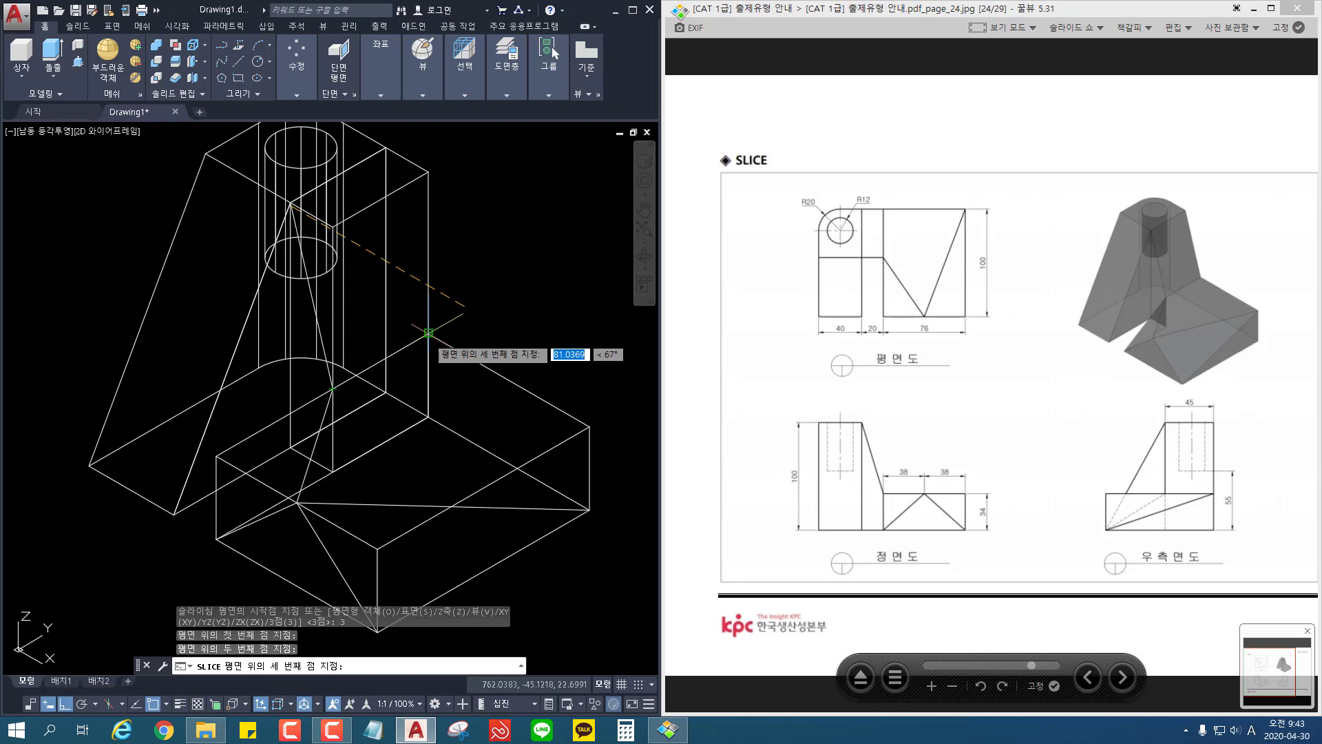
pyautogui.click(428, 333)
pyautogui.click(457, 229)
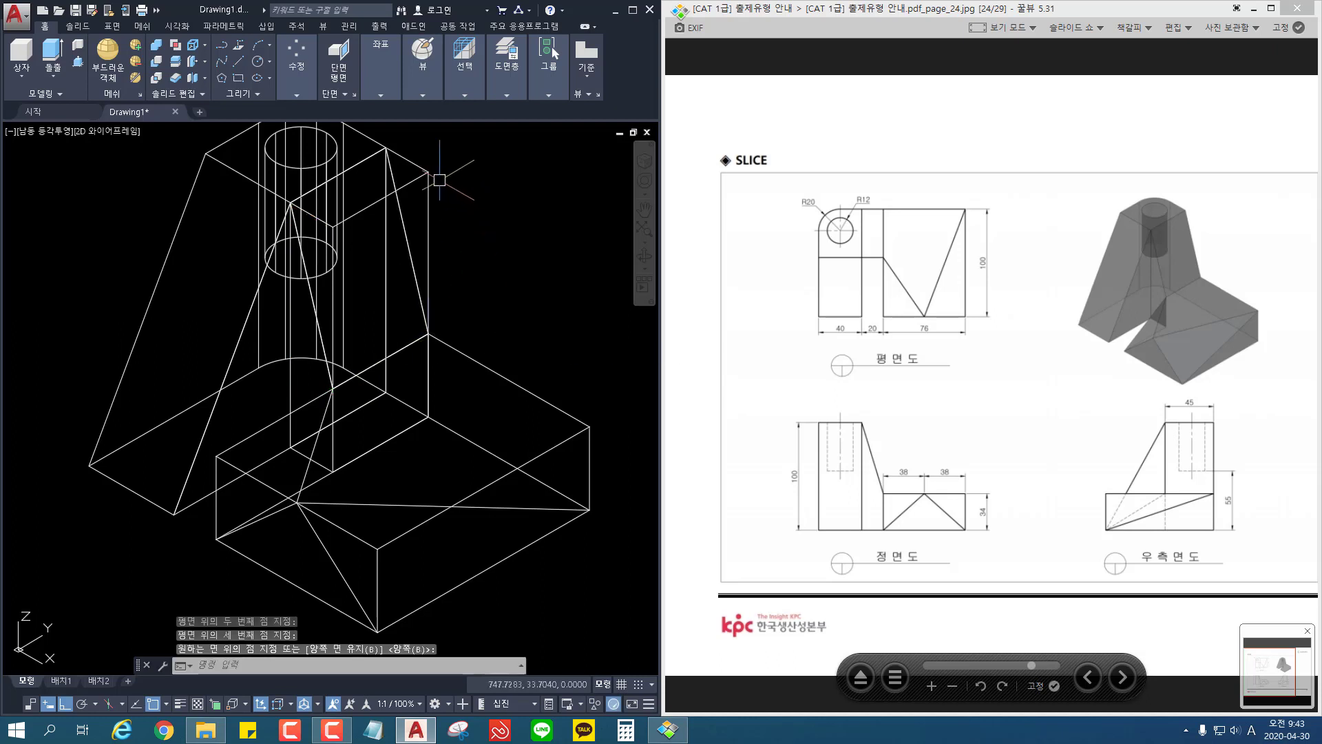
pyautogui.click(433, 174)
pyautogui.press('Delete')
pyautogui.scroll(-2, 555, 290)
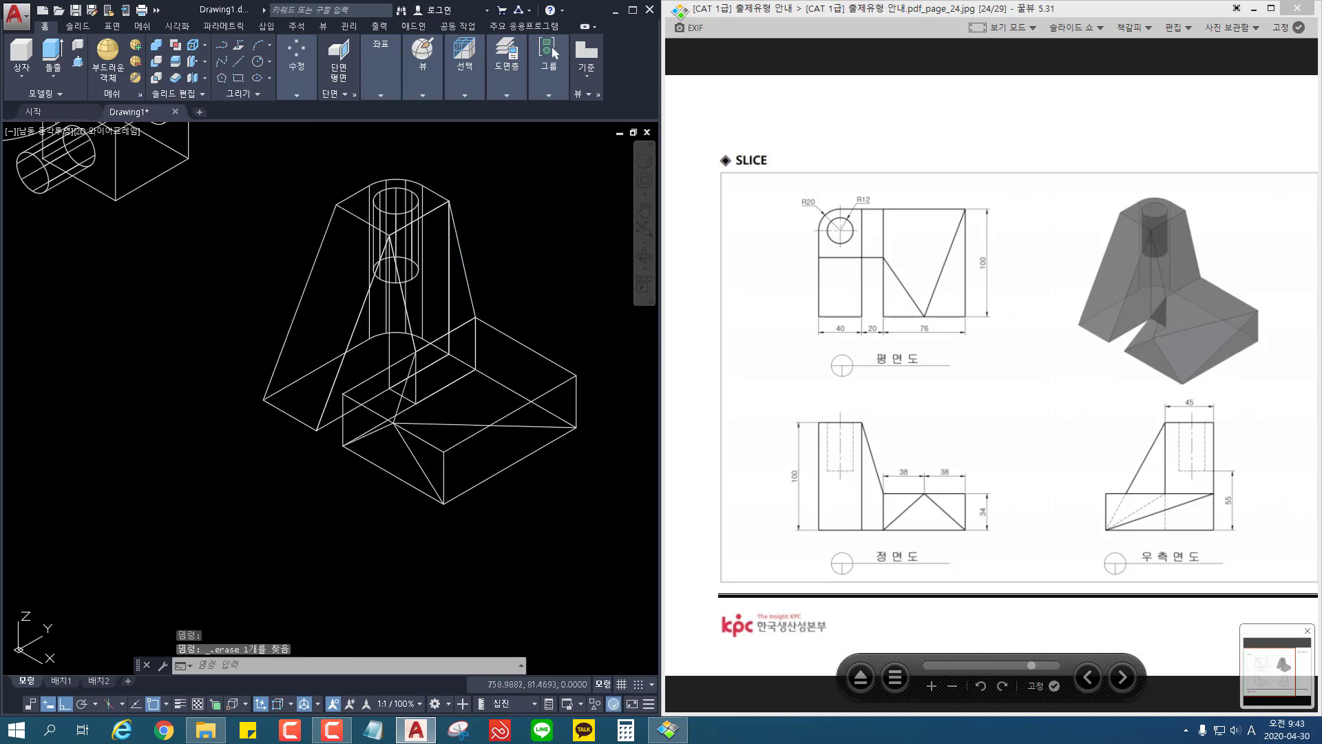
# Step: Try to slice the 76-wide base block using only two plane points, its back outer bottom corner and its front top edge's midpoint
pyautogui.moveTo(554, 290); pyautogui.dragTo(458, 280, button='middle')
pyautogui.moveTo(429, 491); pyautogui.dragTo(456, 484, button='middle')
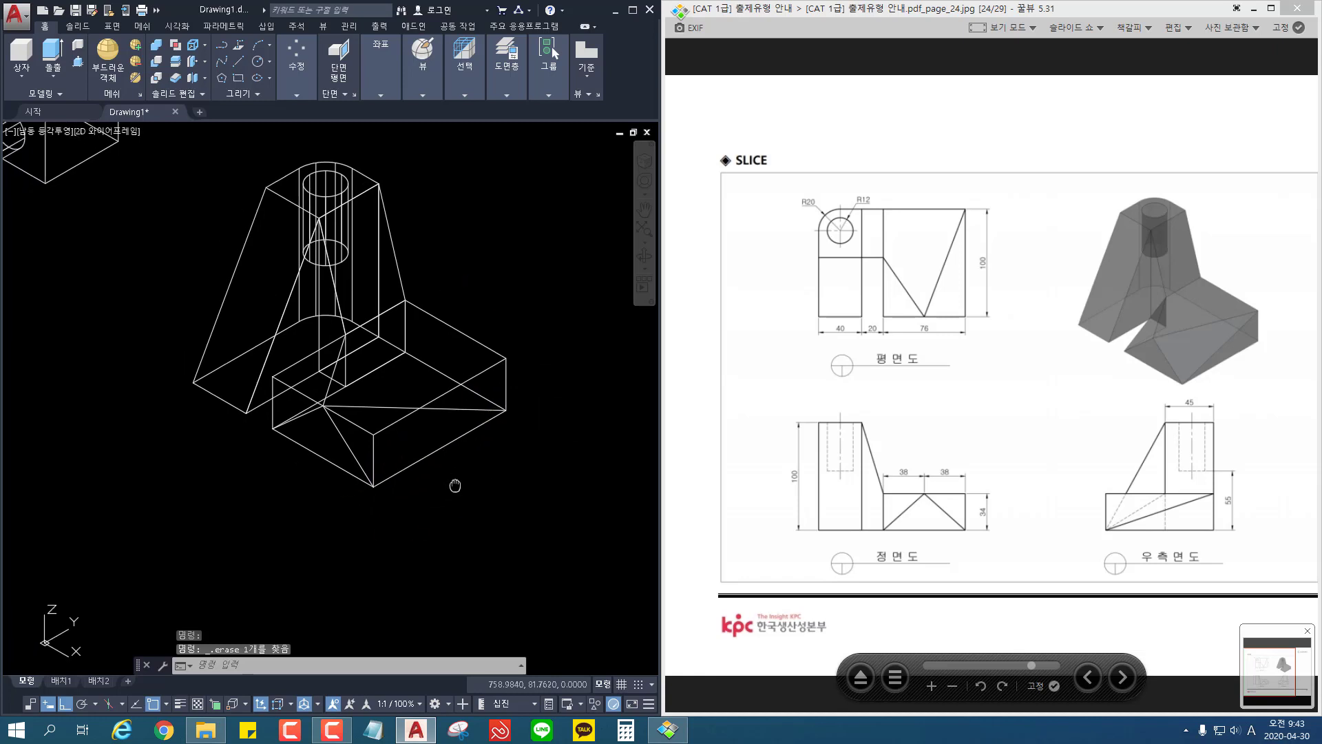
pyautogui.click(177, 79)
pyautogui.click(434, 451)
pyautogui.press('Return')
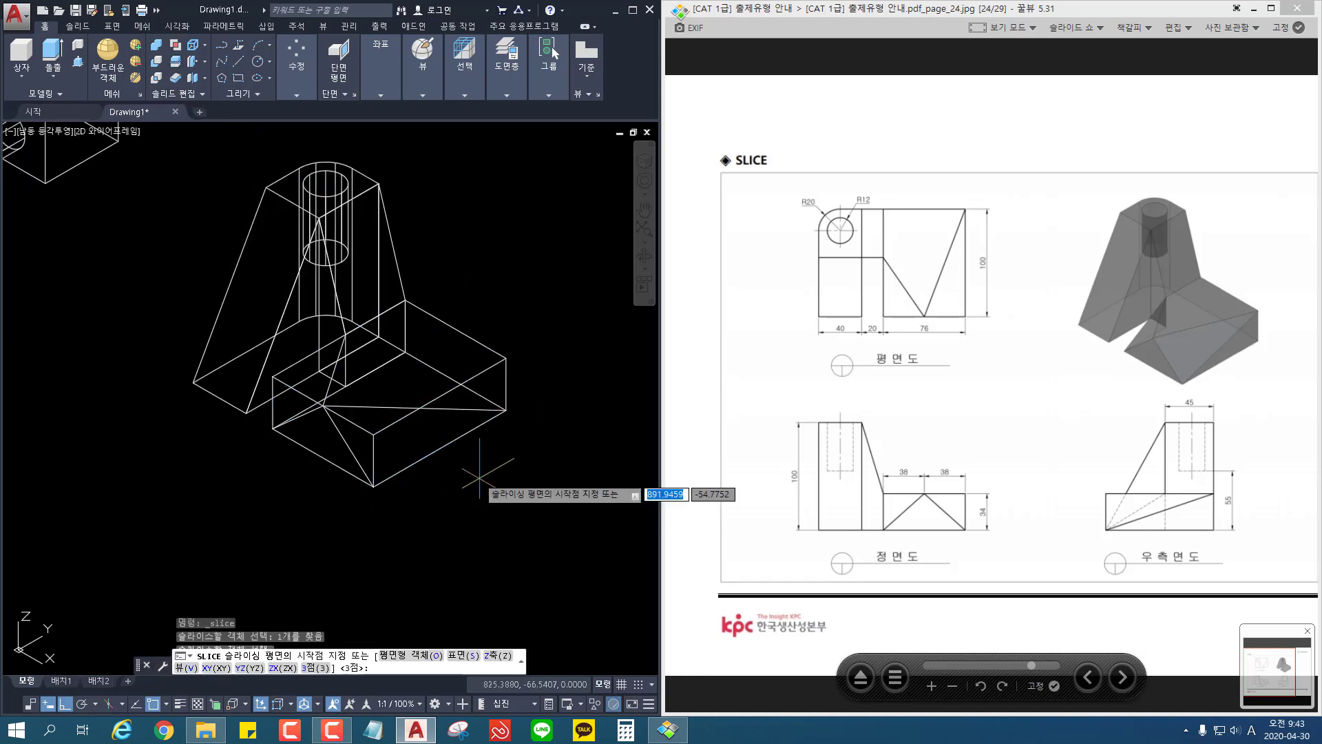
pyautogui.click(506, 409)
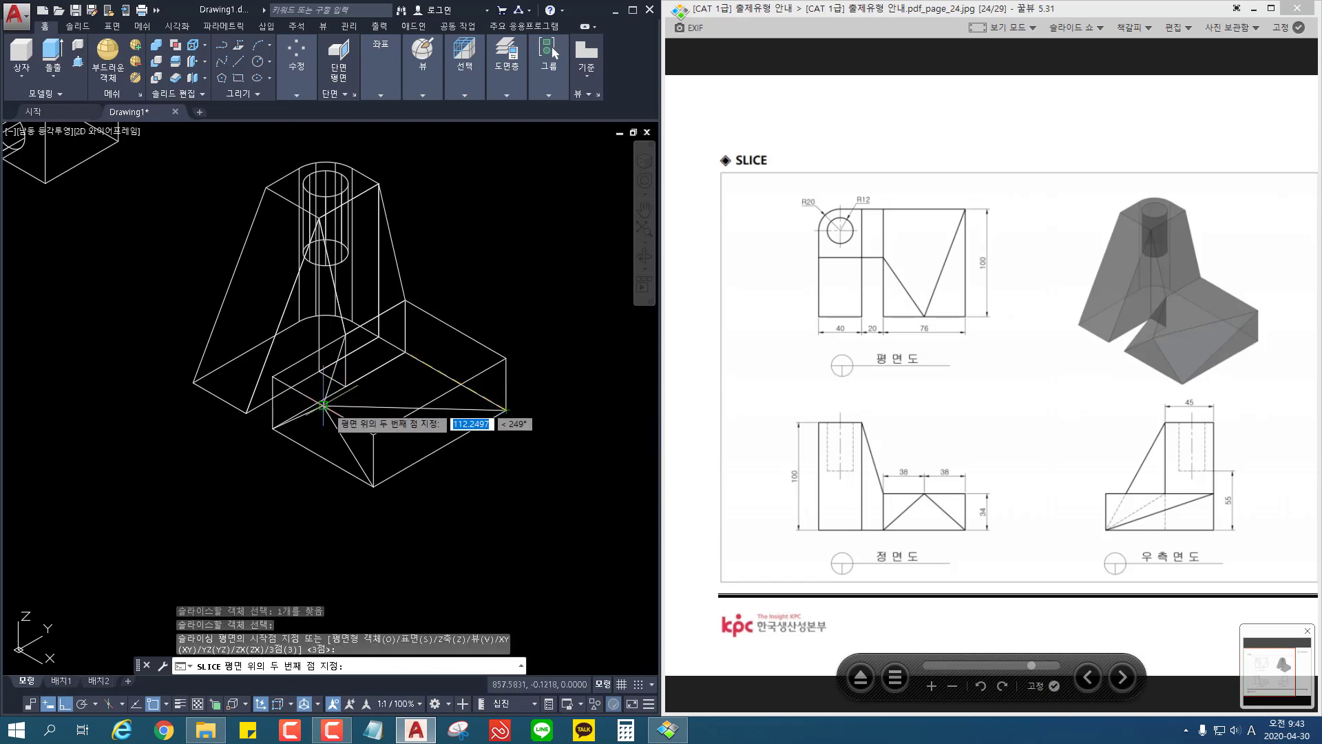
pyautogui.click(323, 404)
pyautogui.click(373, 486)
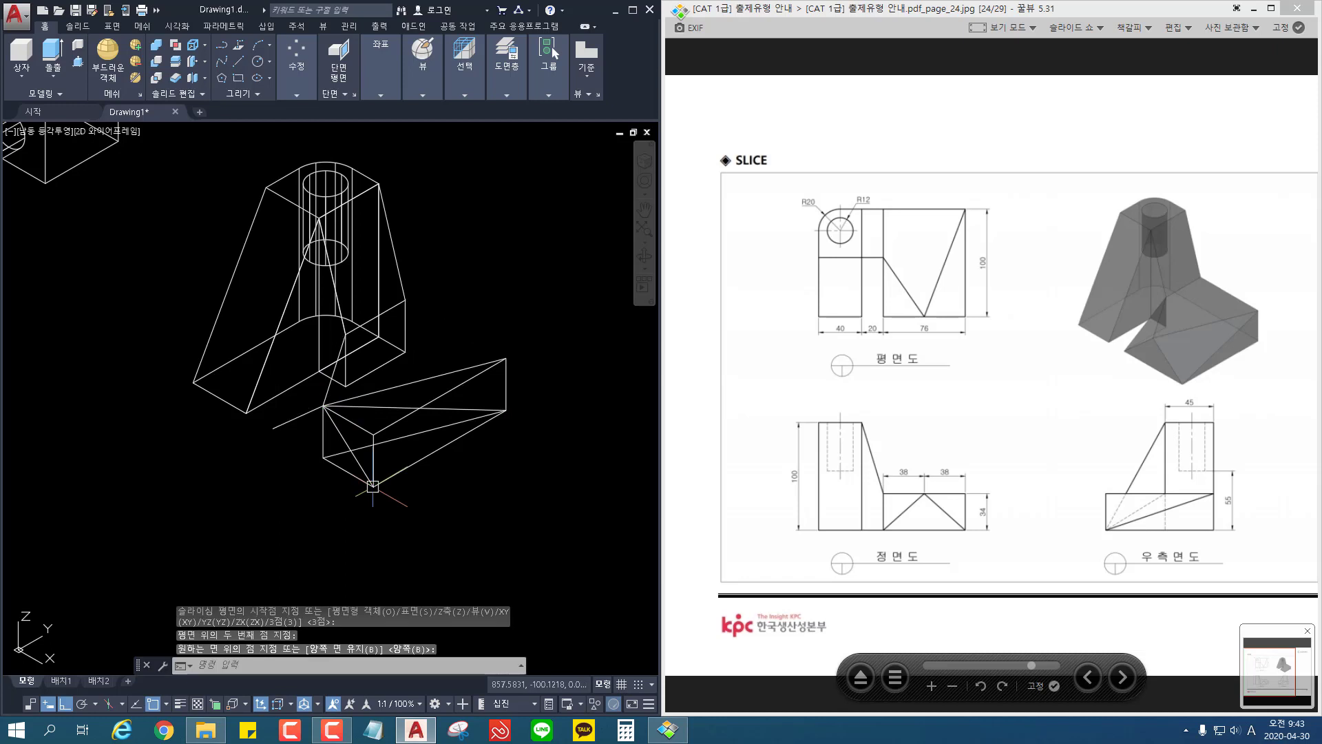
pyautogui.press('Escape')
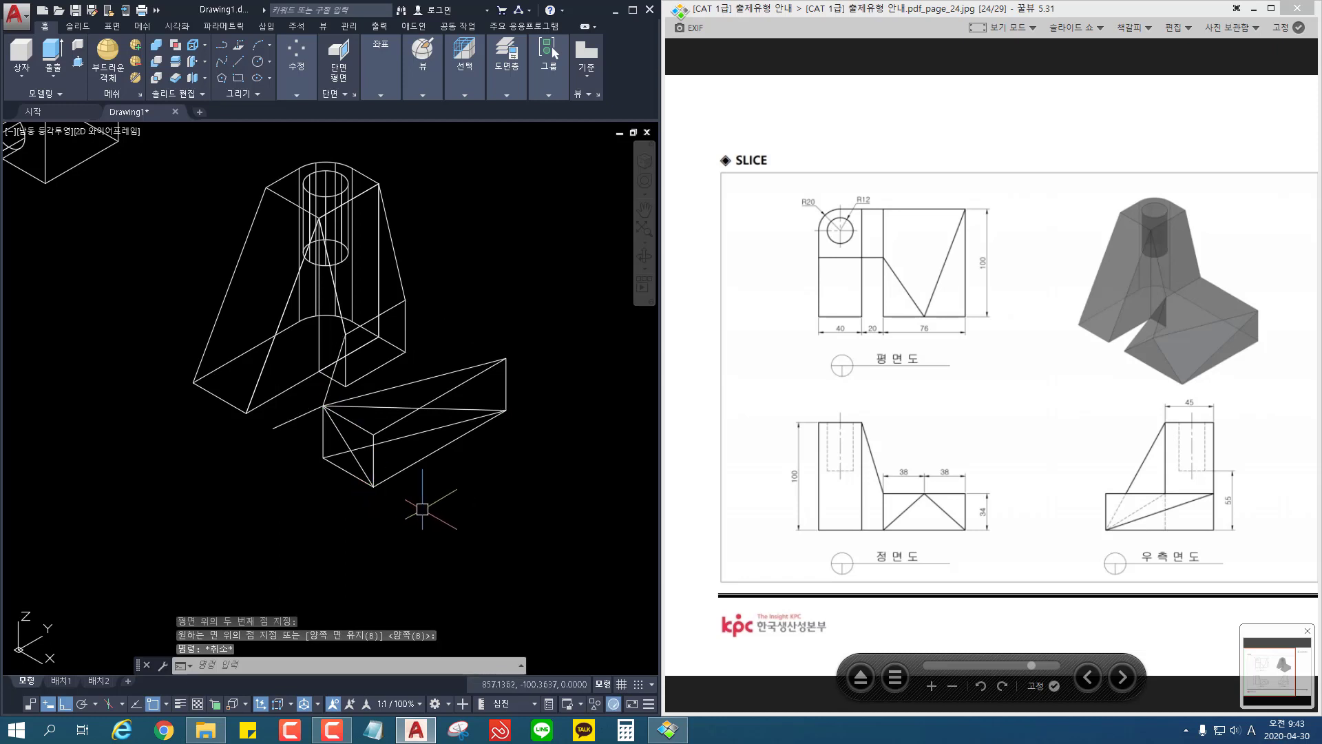
pyautogui.hotkey('ctrl', 'z')
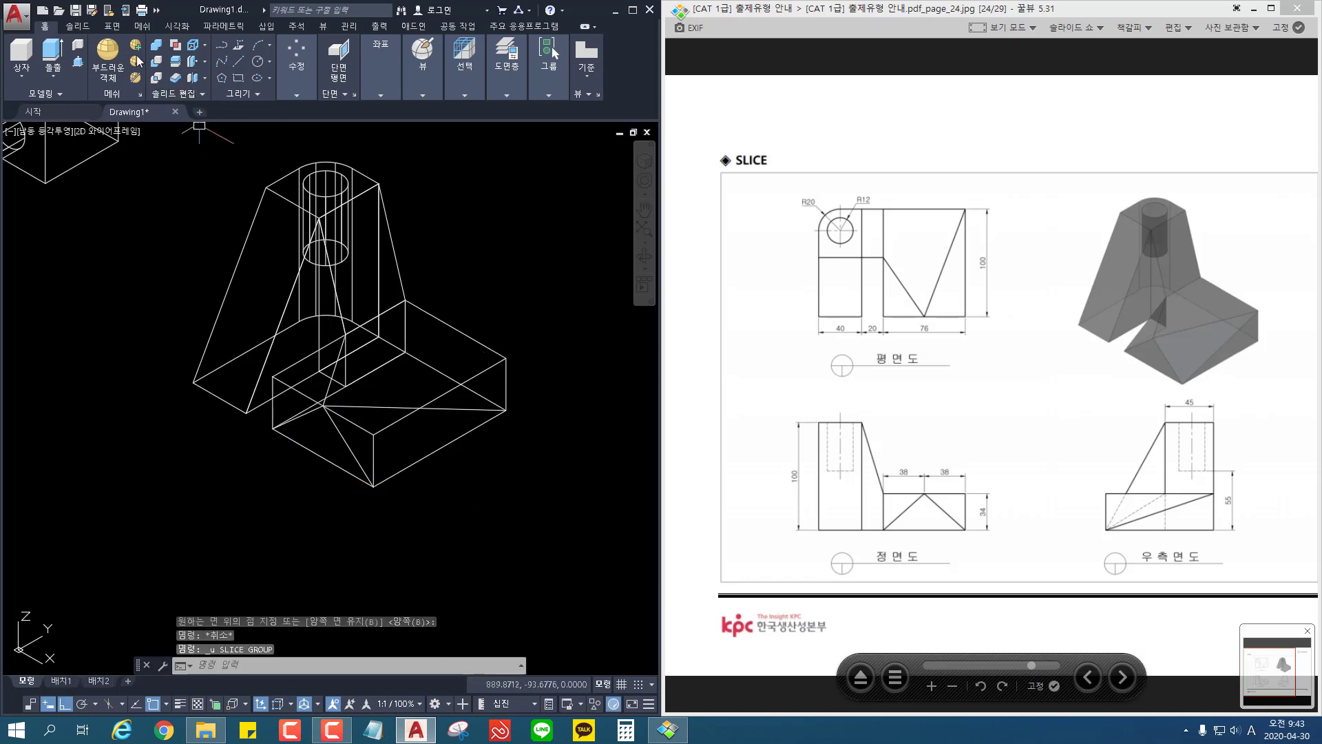
# Step: Slice the base block by three points: back and front outer bottom corners and the front top edge's midpoint; erase the cut-off outer wedge
pyautogui.click(158, 60)
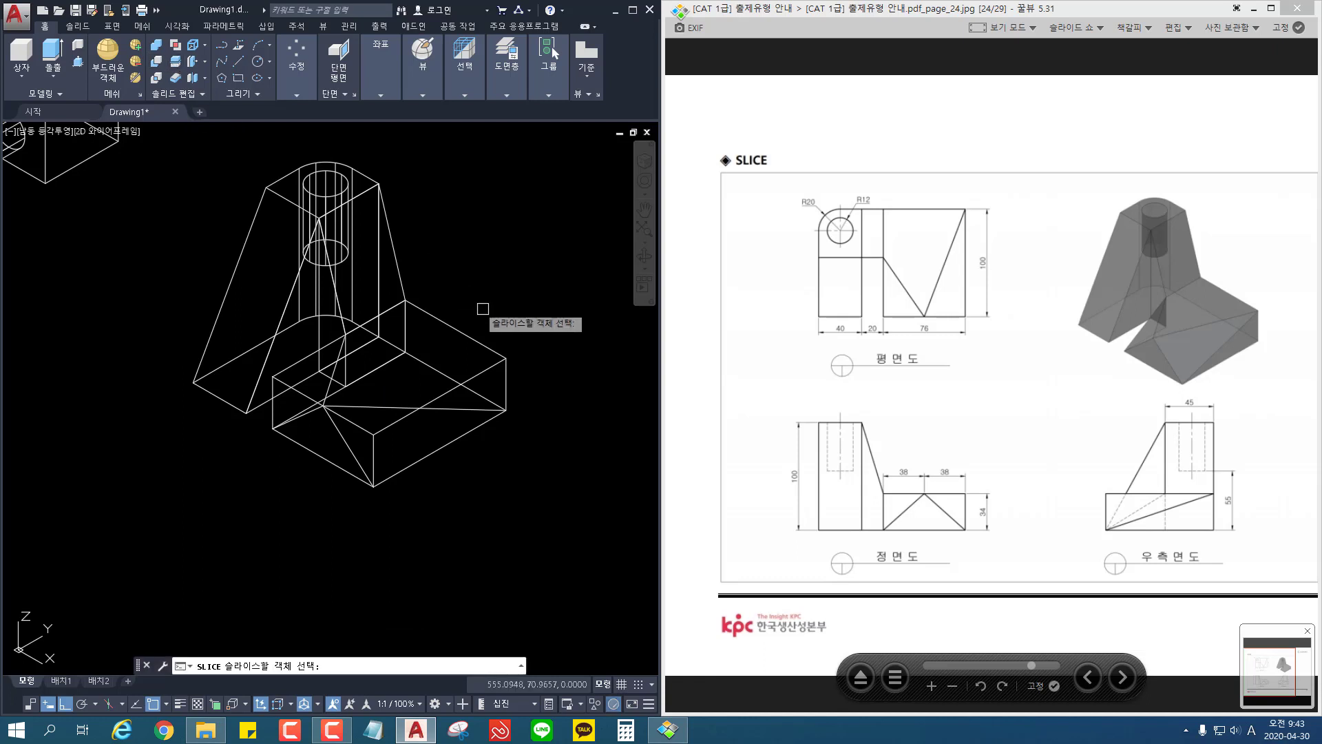
pyautogui.click(482, 338)
pyautogui.press('Return')
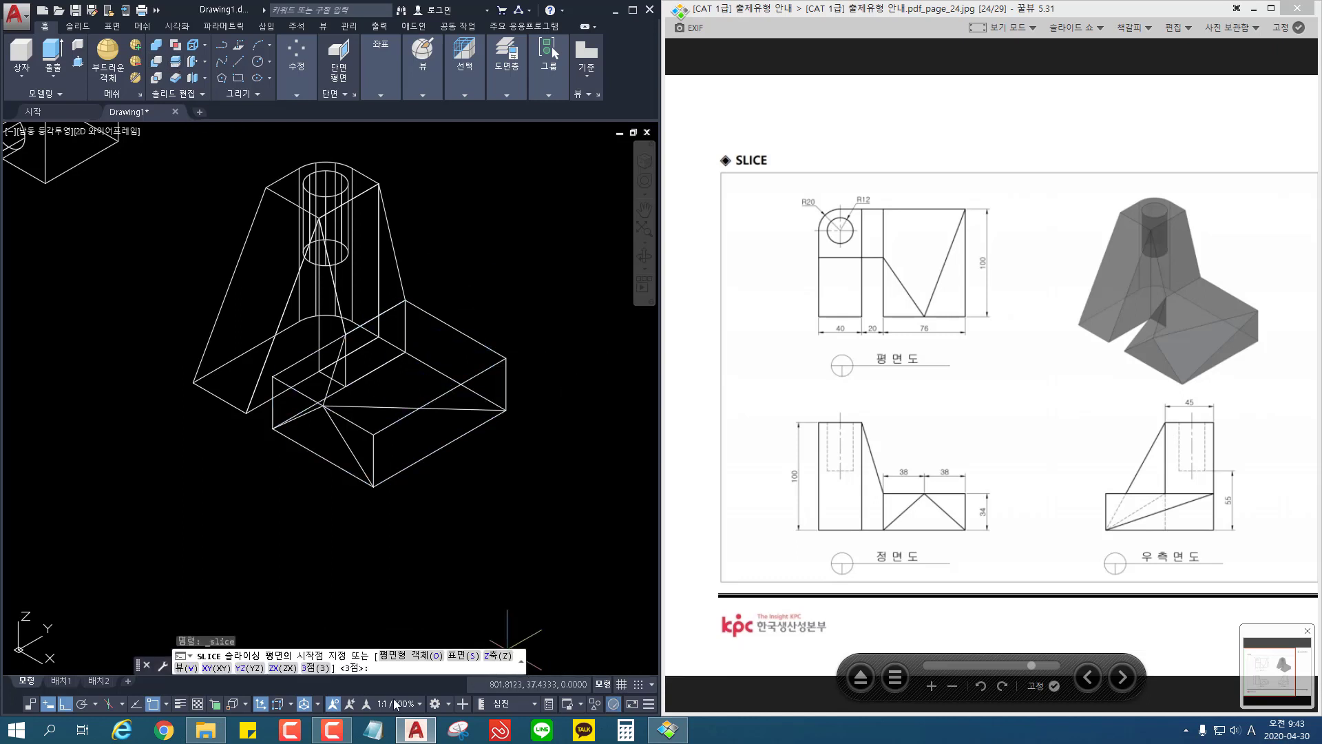
pyautogui.click(321, 668)
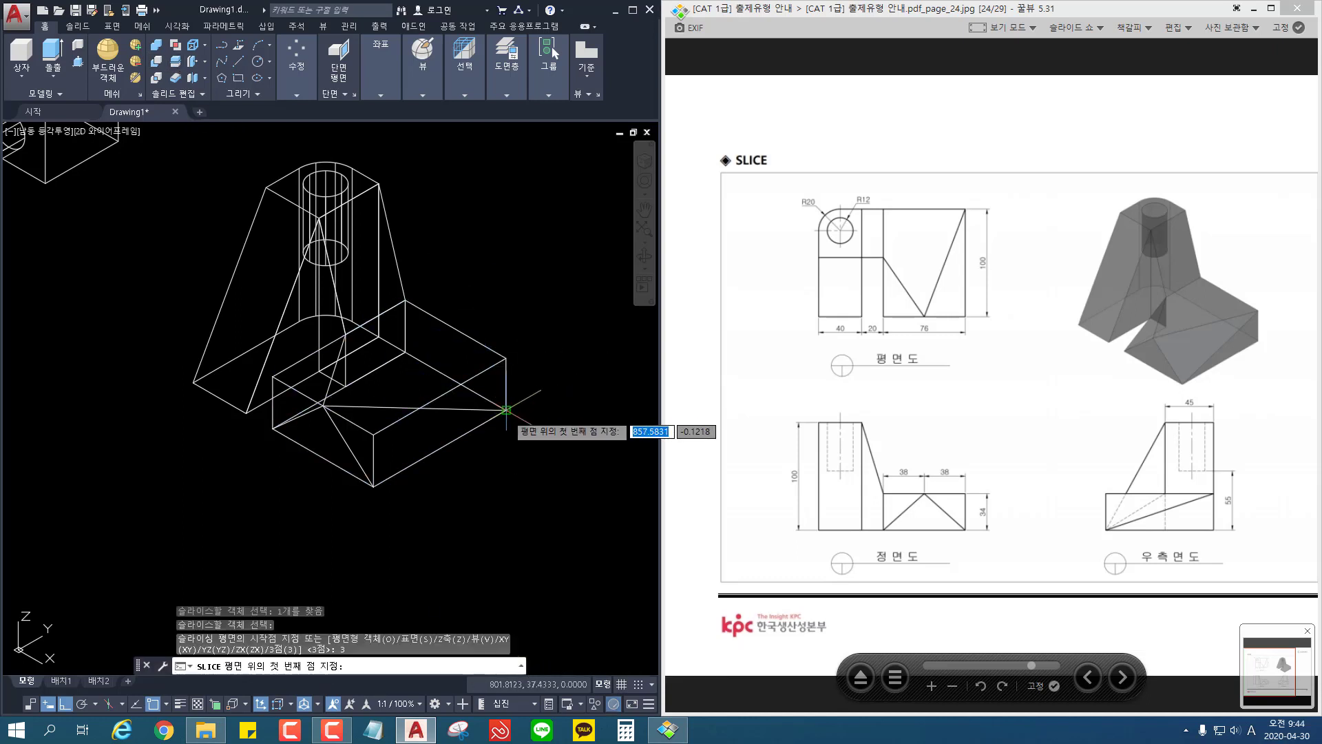
pyautogui.click(506, 409)
pyautogui.click(323, 405)
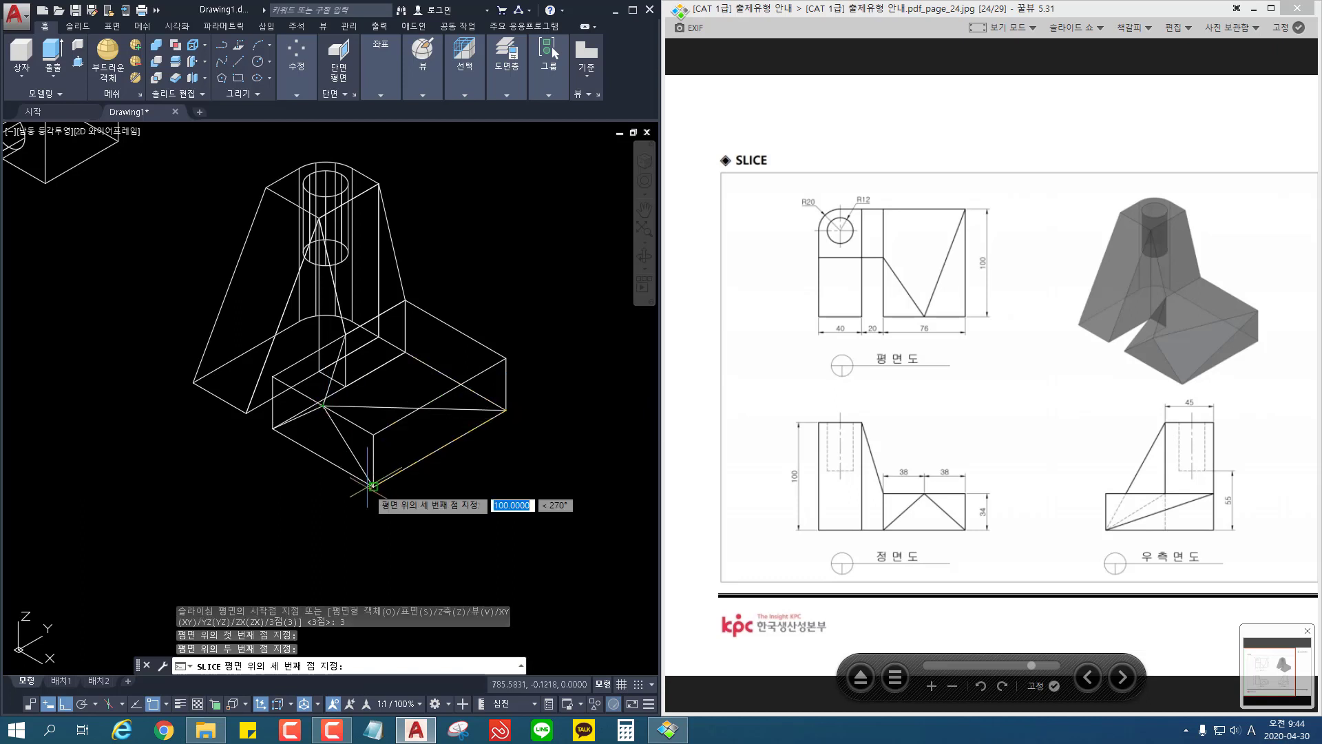
pyautogui.click(372, 486)
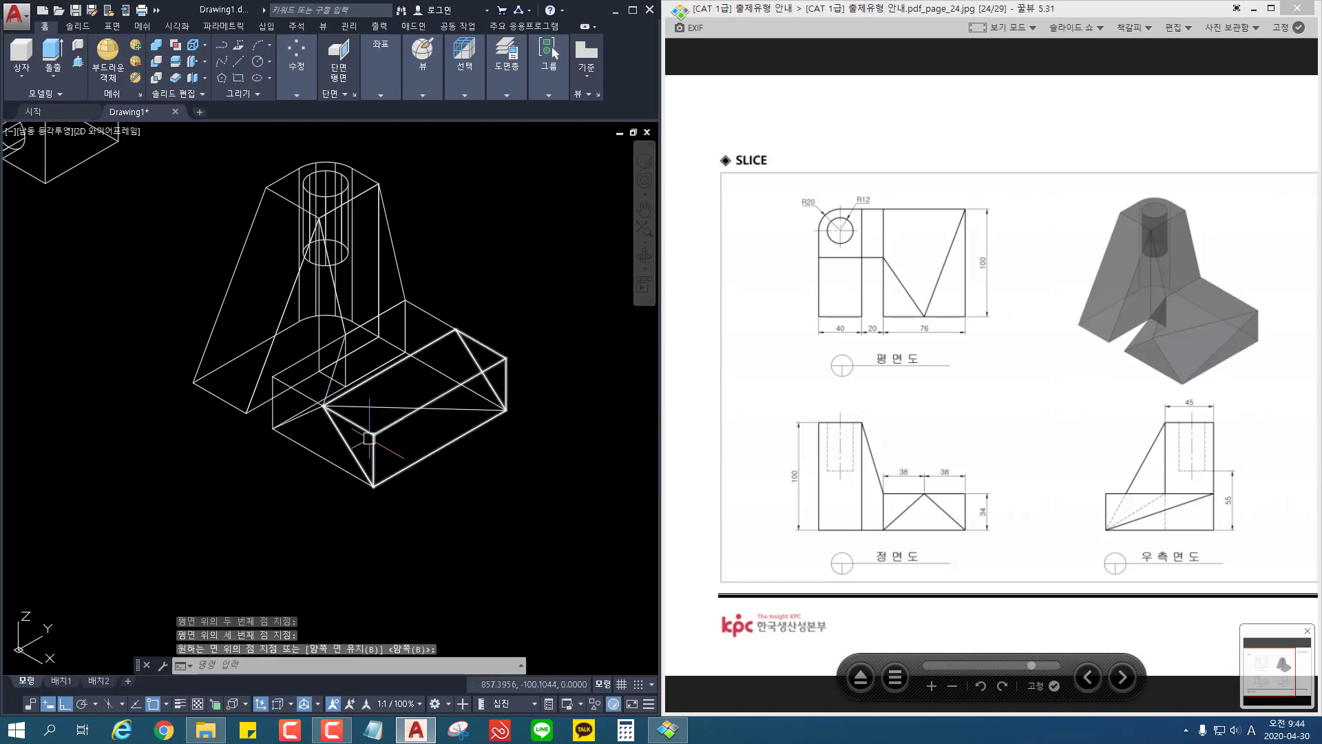
pyautogui.press('Return')
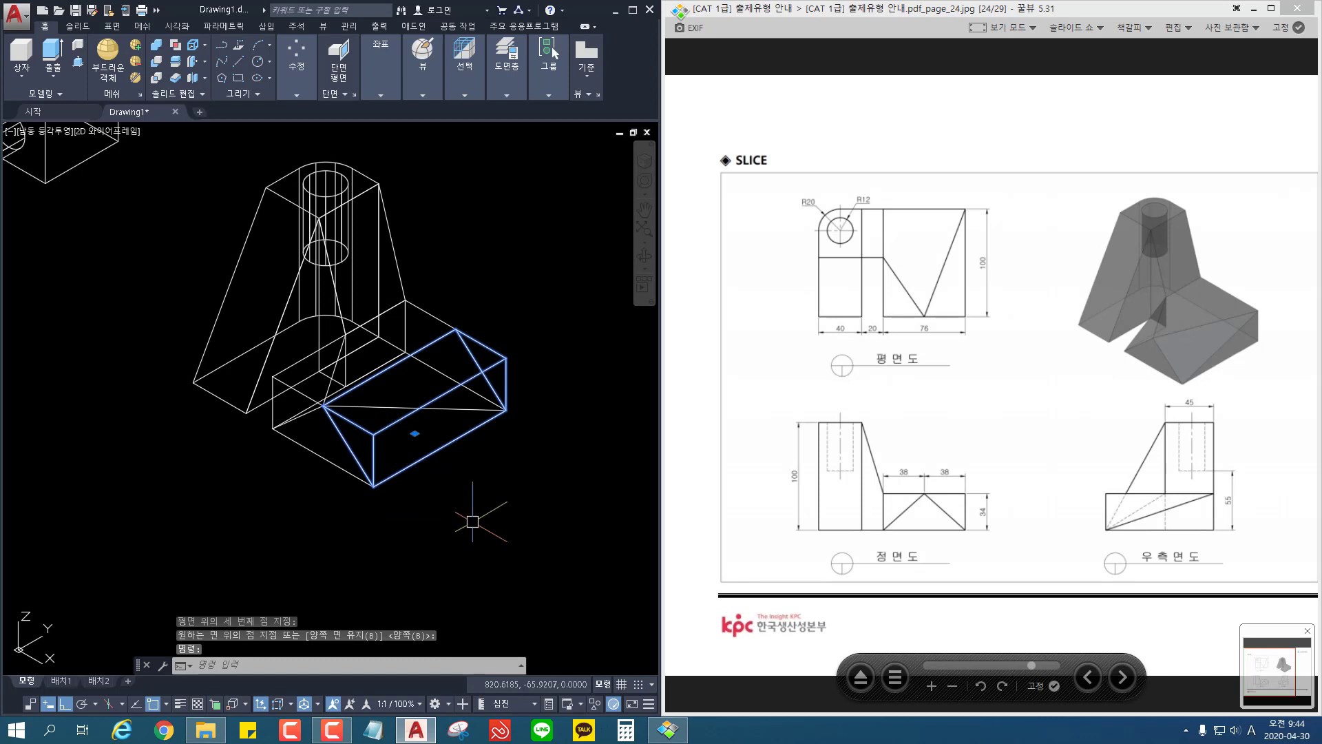
pyautogui.press('Delete')
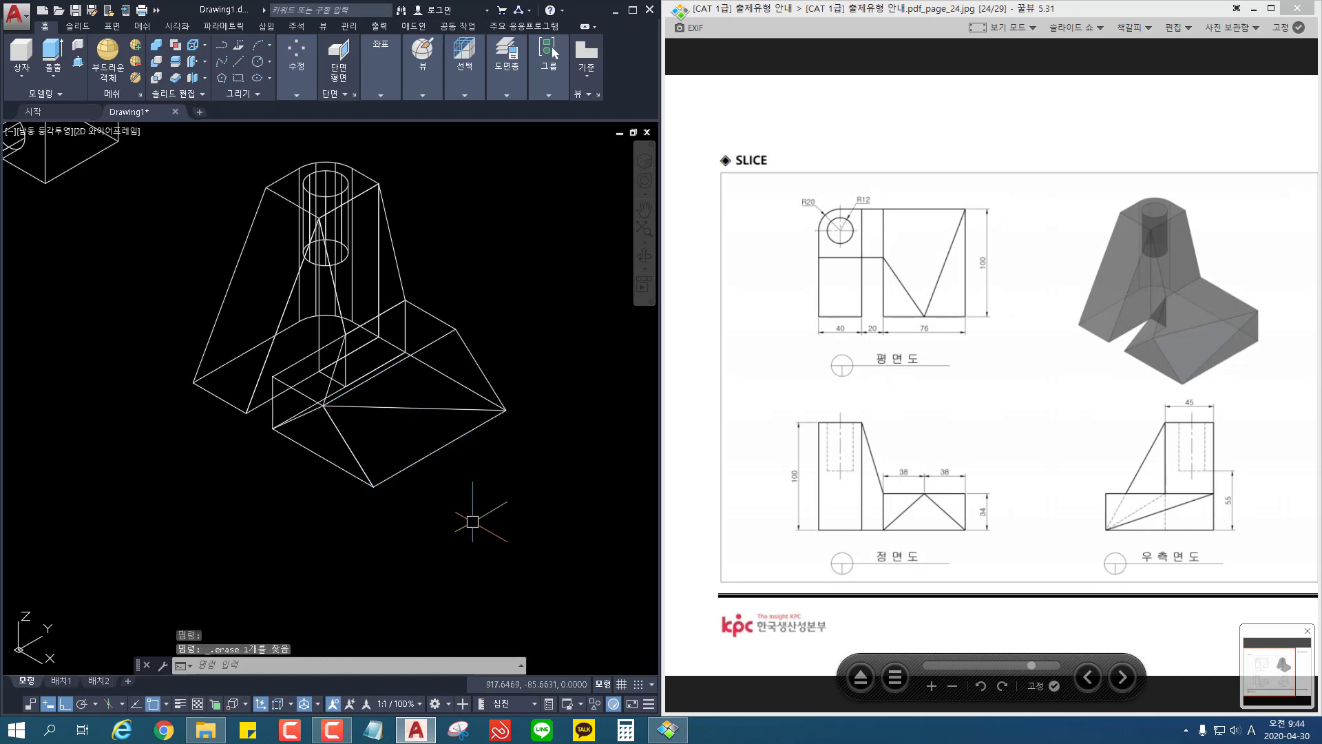
# Step: Restore the erased outer wedge, check the two base pieces, and undo the three-point slice of the base block
pyautogui.hotkey('ctrl', 'z')
pyautogui.scroll(5, 519, 448)
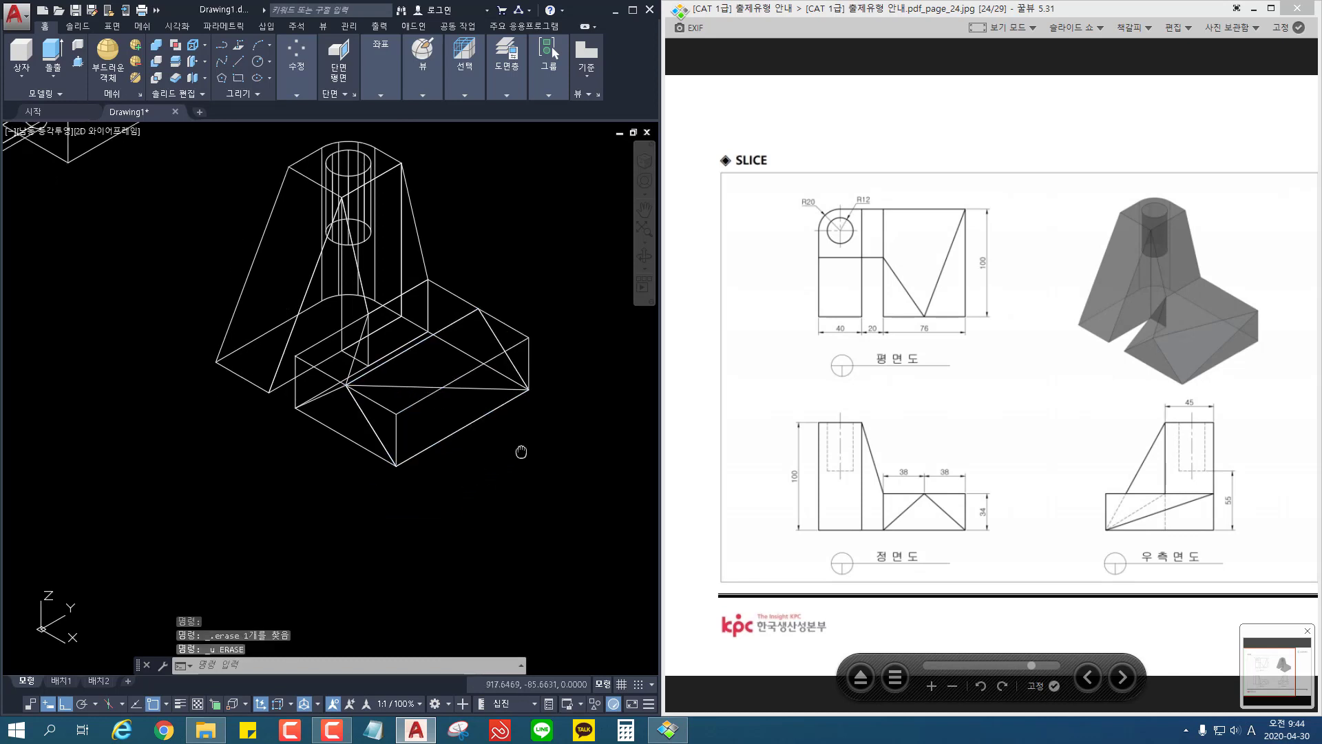
pyautogui.moveTo(535, 446); pyautogui.dragTo(489, 451, button='middle')
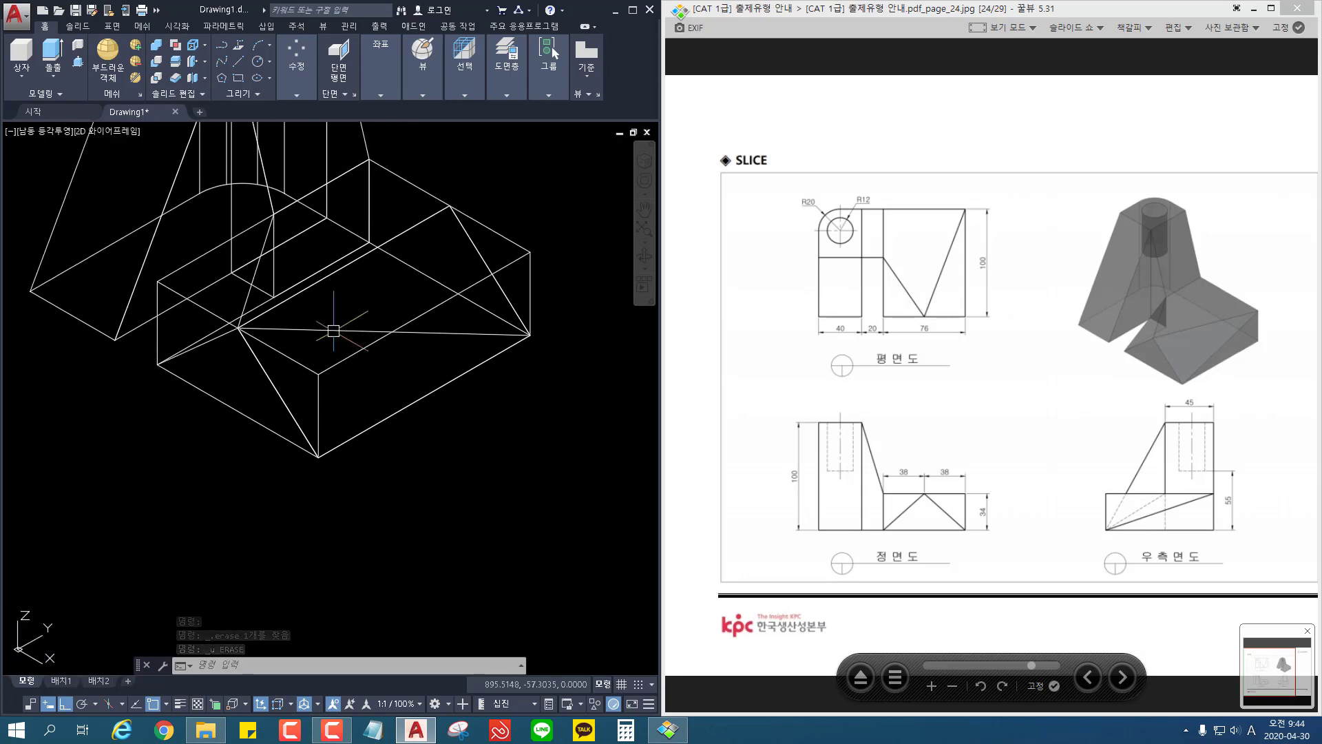
pyautogui.click(301, 326)
pyautogui.click(272, 385)
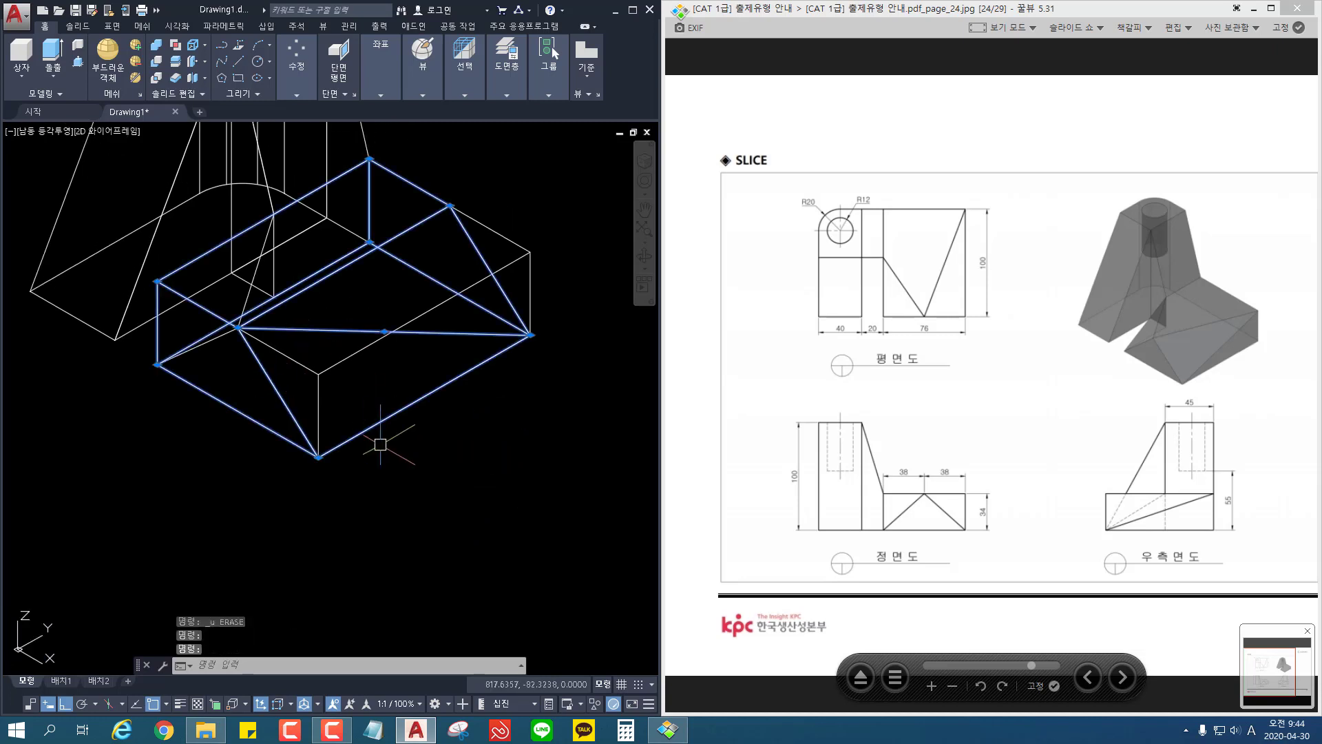
pyautogui.press('Escape')
pyautogui.hotkey('ctrl', 'z')
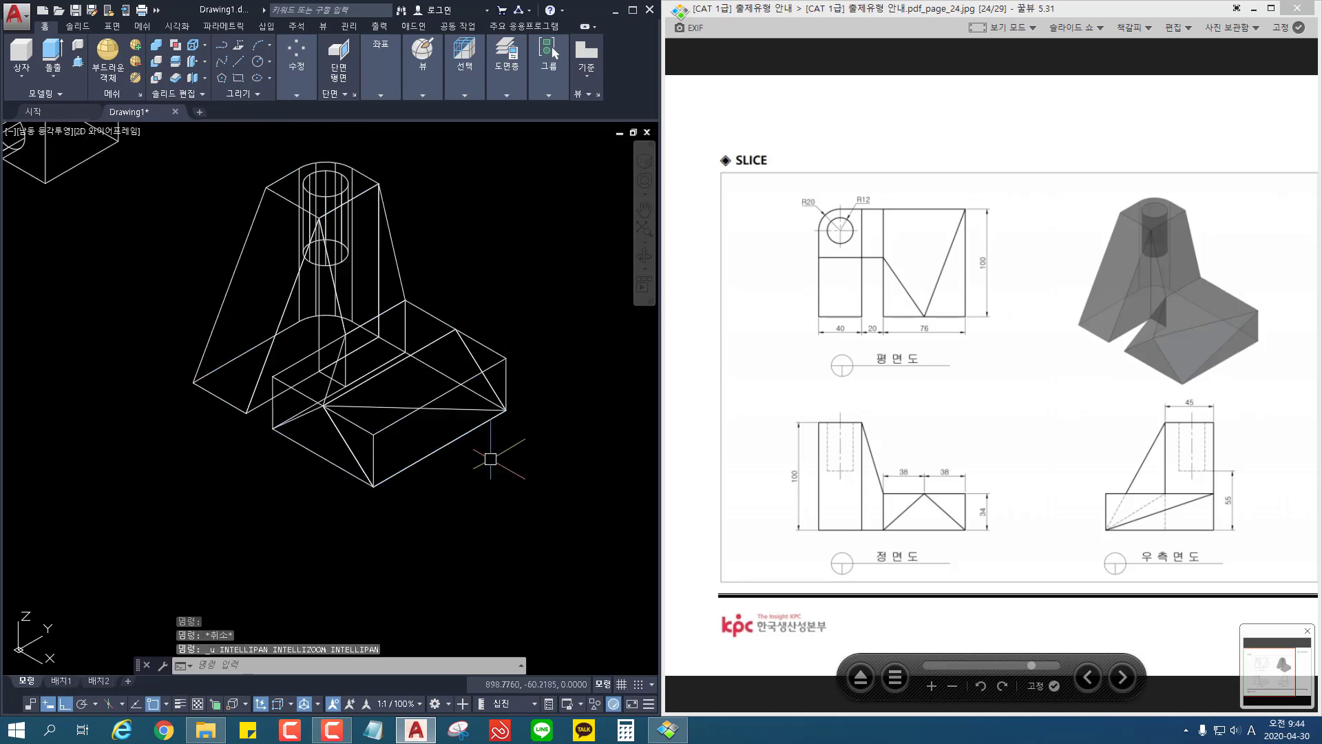
pyautogui.hotkey('ctrl', 'z')
# Step: Draw guide lines from the base block's back outer top corner to its front top edge's midpoint and on to the back outer bottom corner
pyautogui.moveTo(496, 428); pyautogui.dragTo(491, 387, button='middle')
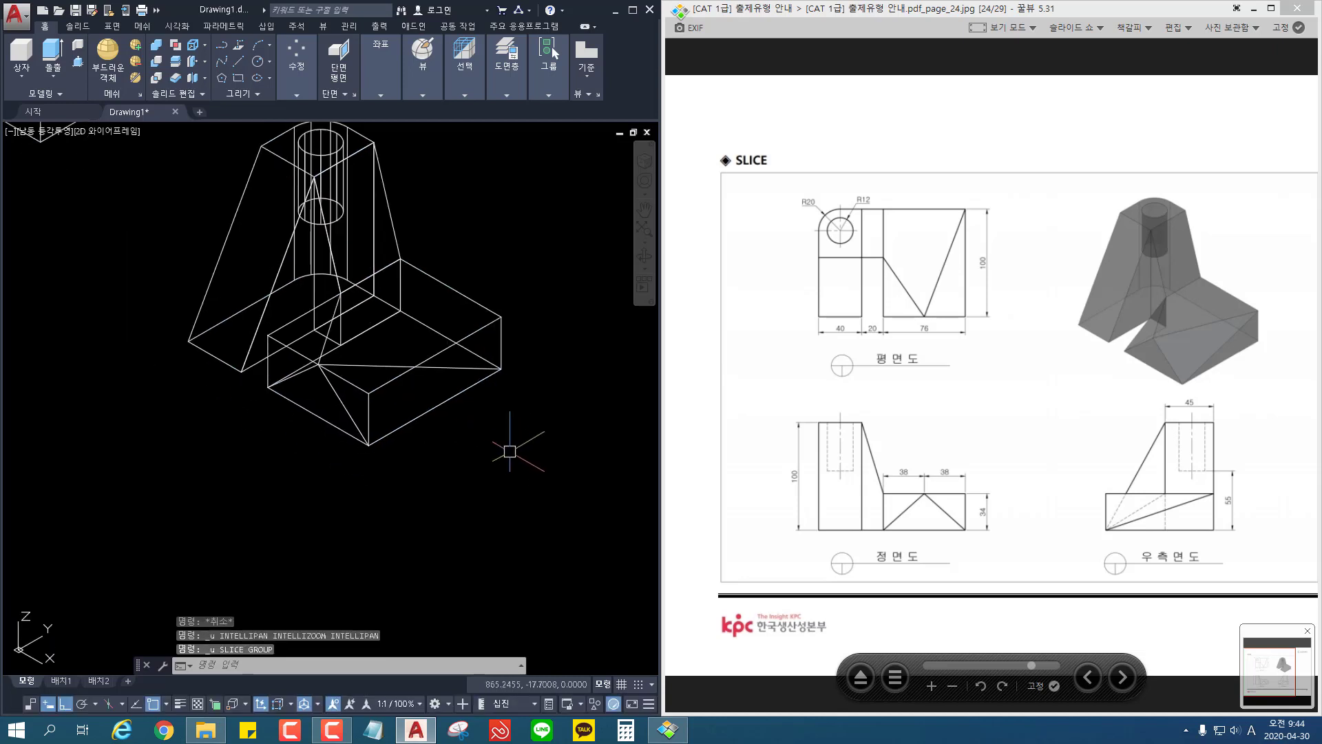
pyautogui.write('l')
pyautogui.press('Return')
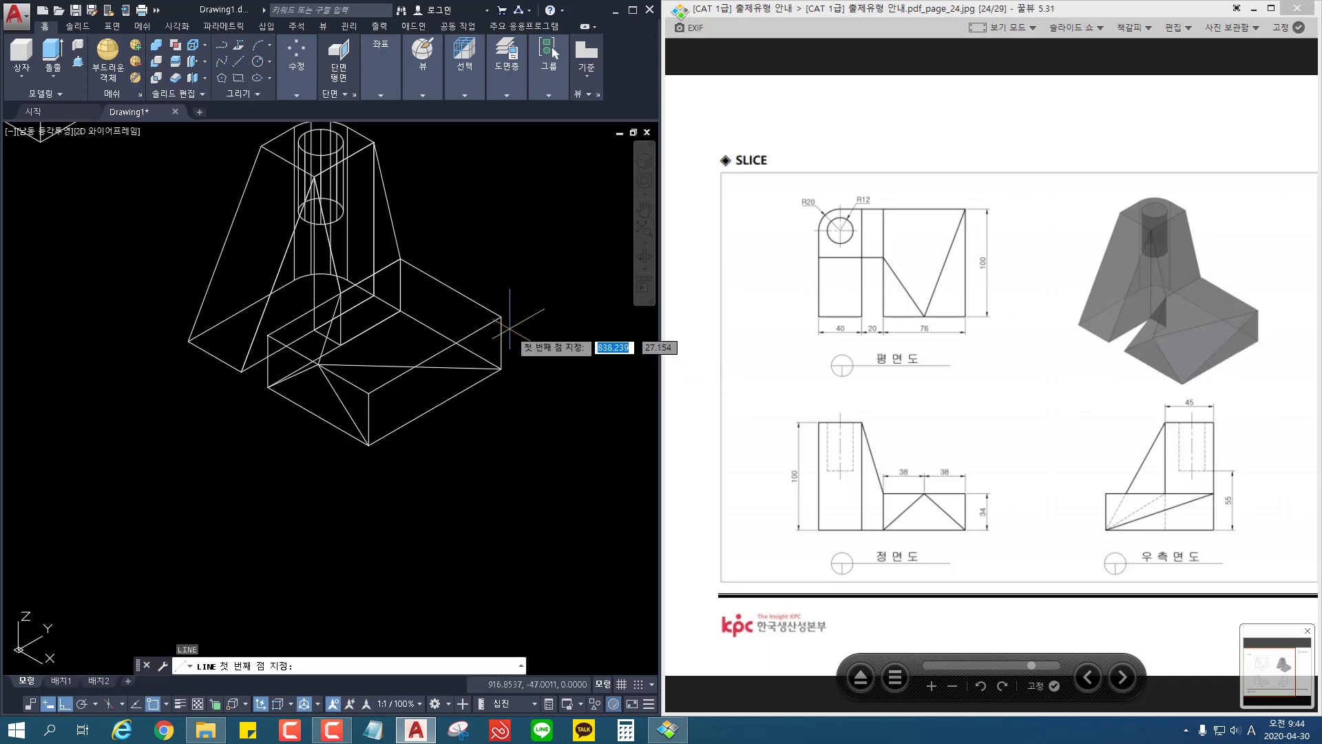
pyautogui.click(502, 317)
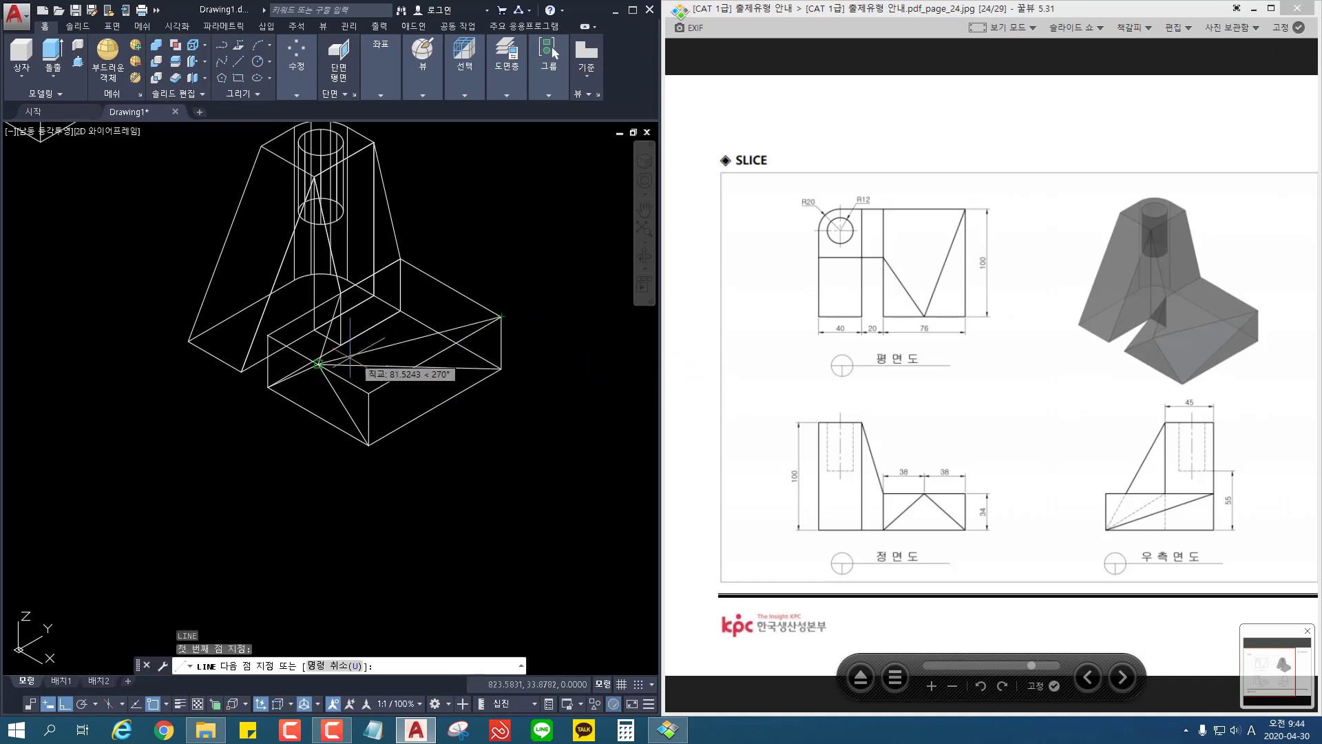
pyautogui.click(317, 364)
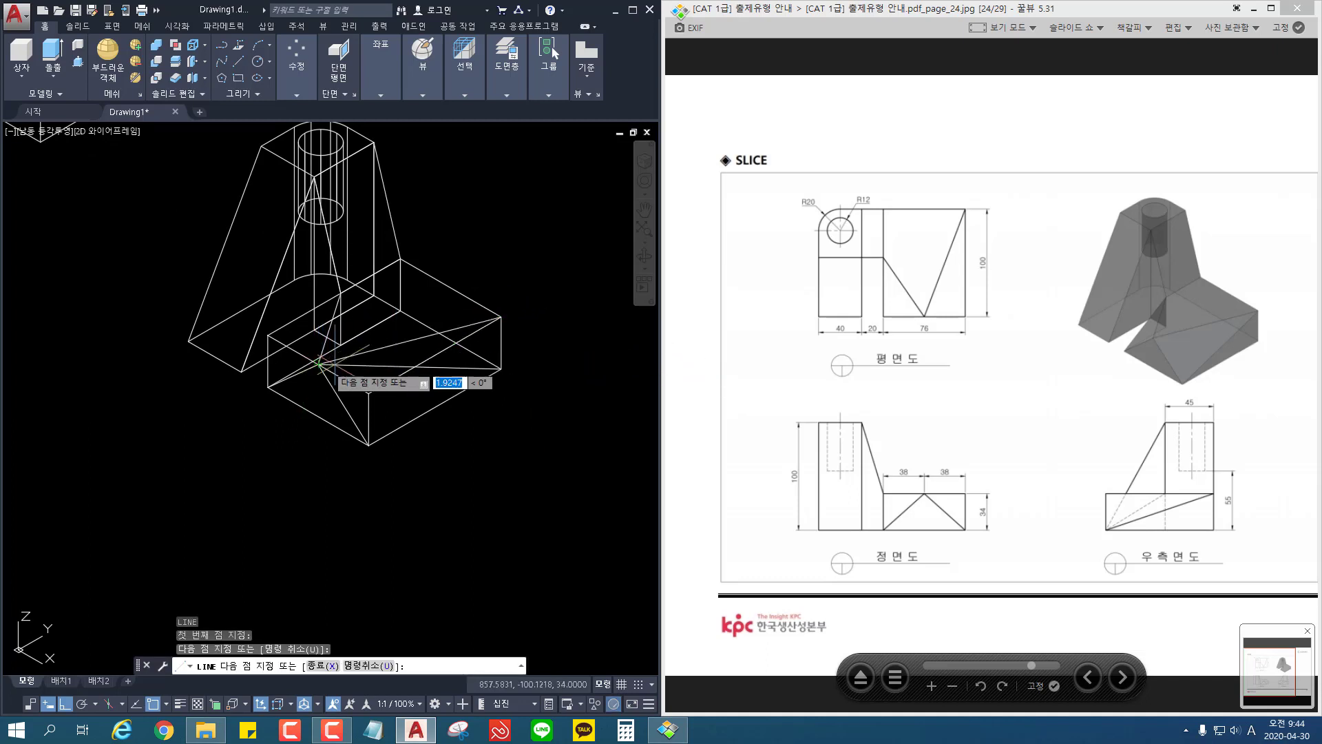
pyautogui.click(502, 369)
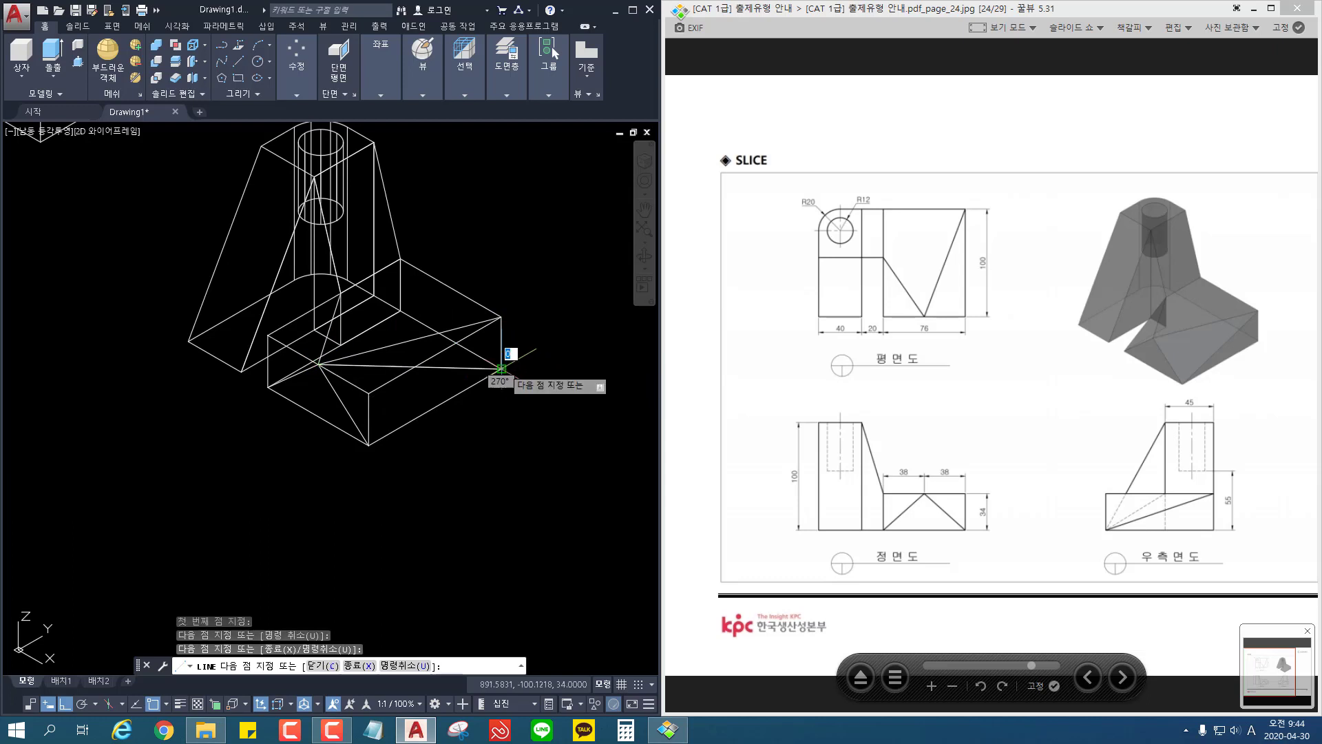
pyautogui.press('Return')
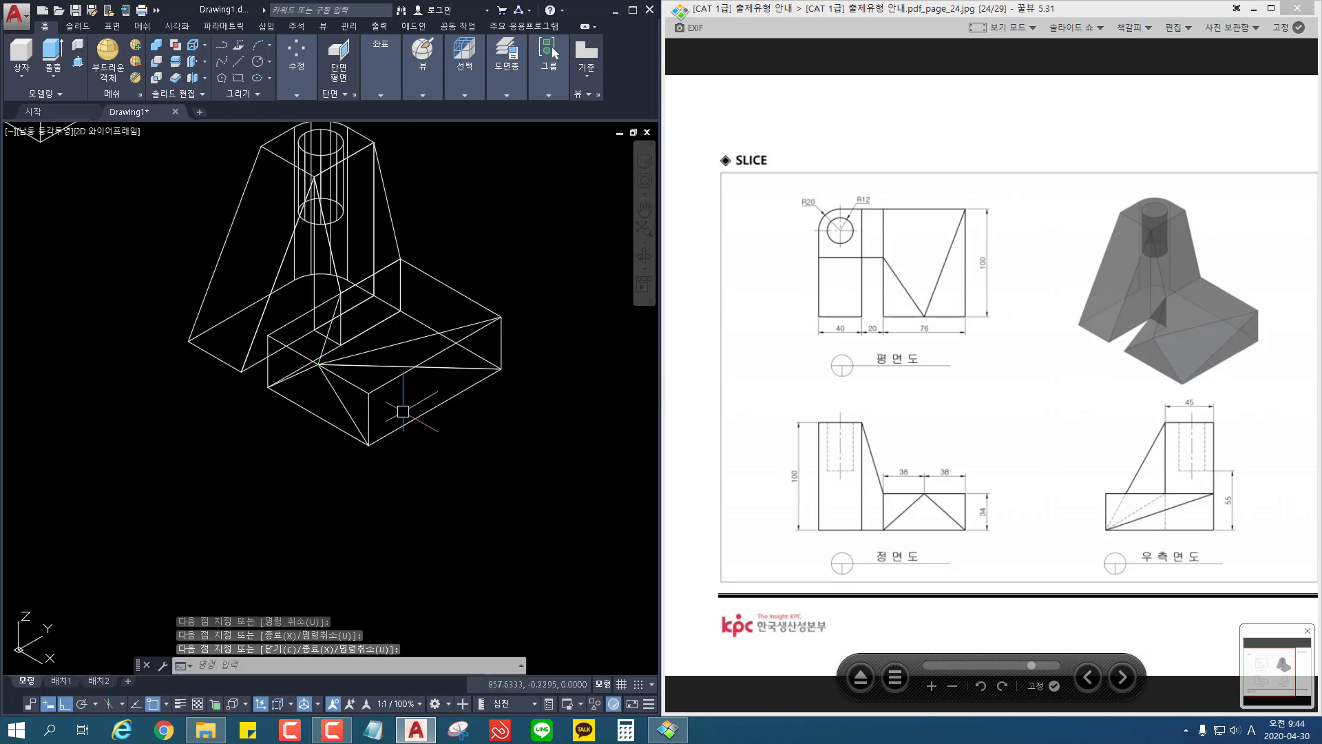
# Step: Erase the guide line running from the base block's front top midpoint to its front outer bottom corner
pyautogui.click(348, 412)
pyautogui.press('Delete')
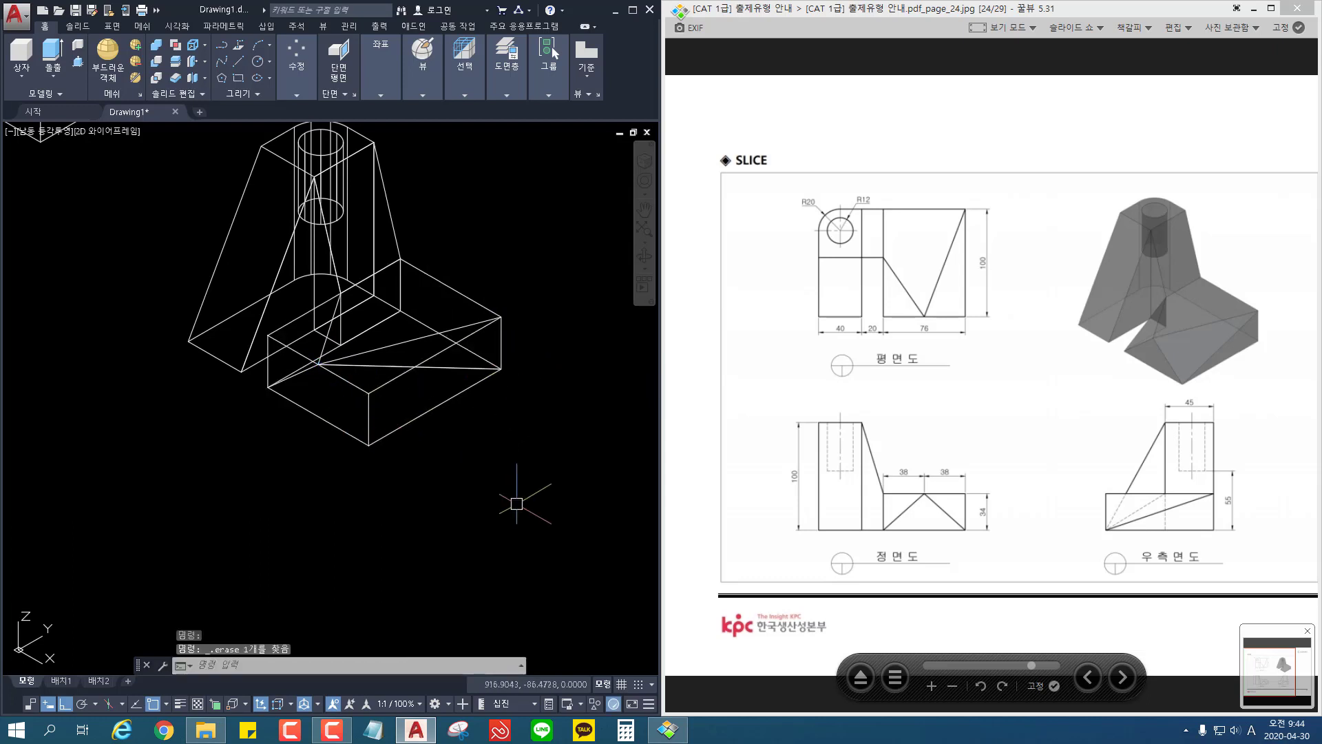
pyautogui.press('Return')
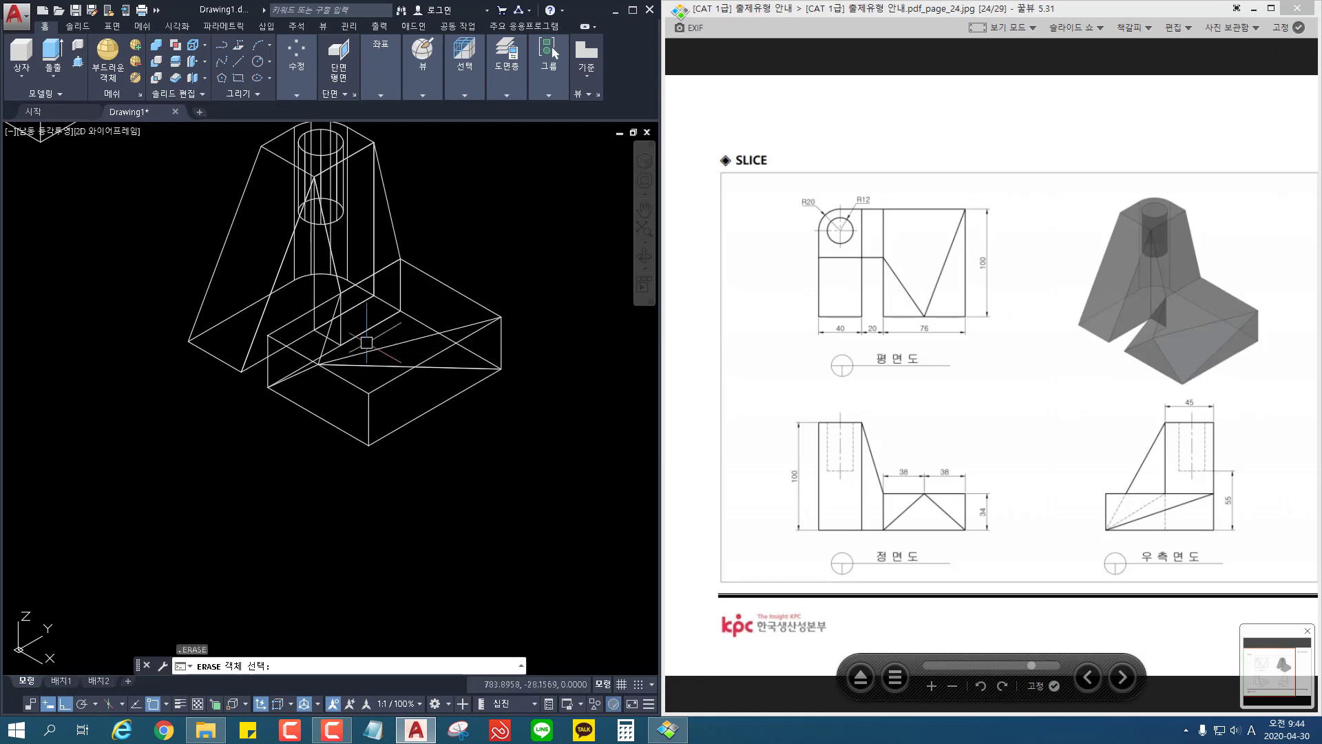
pyautogui.press('Return')
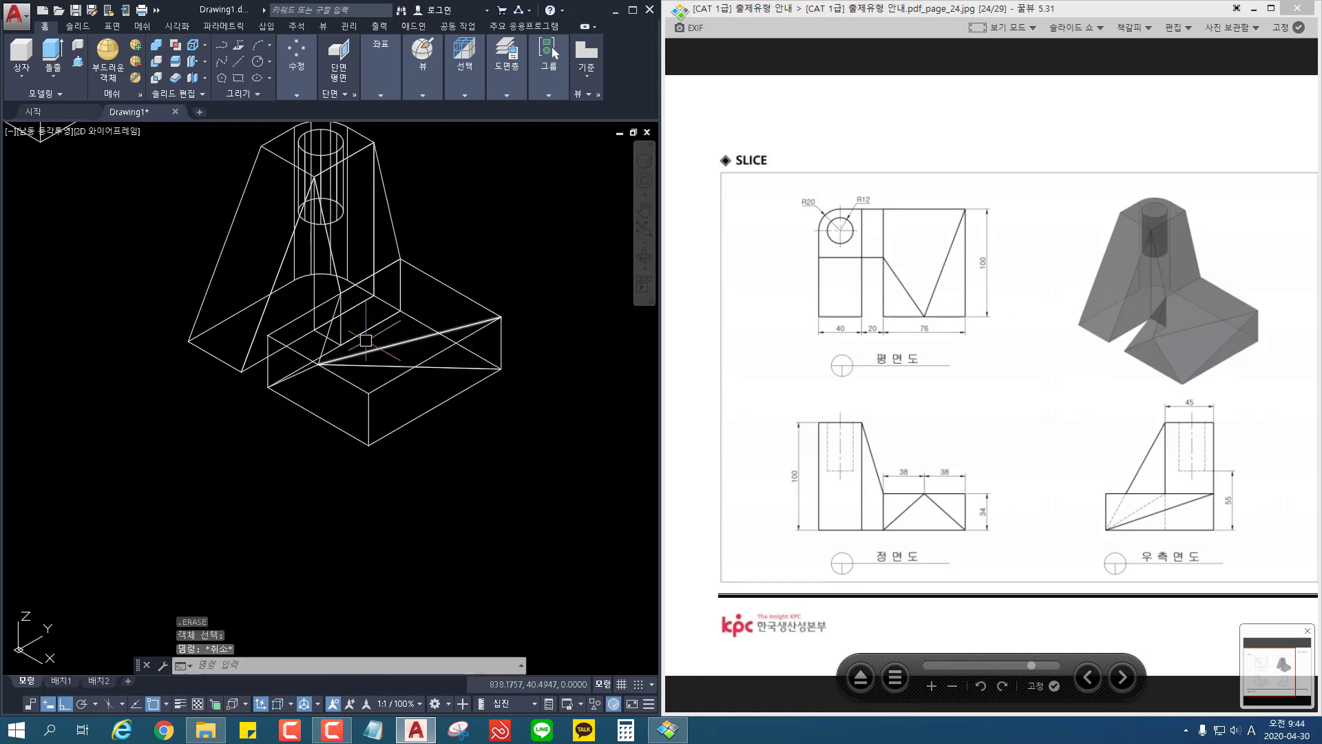
pyautogui.scroll(2, 366, 340)
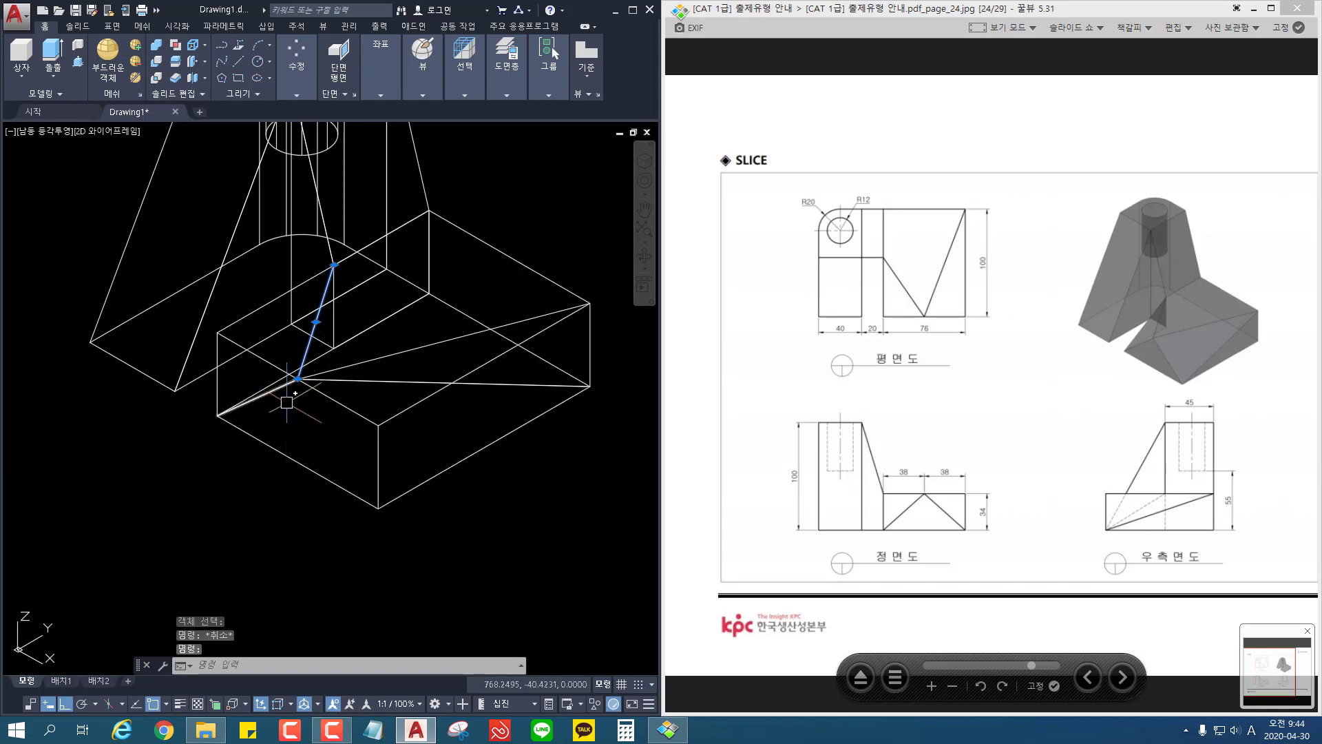
pyautogui.press('Escape')
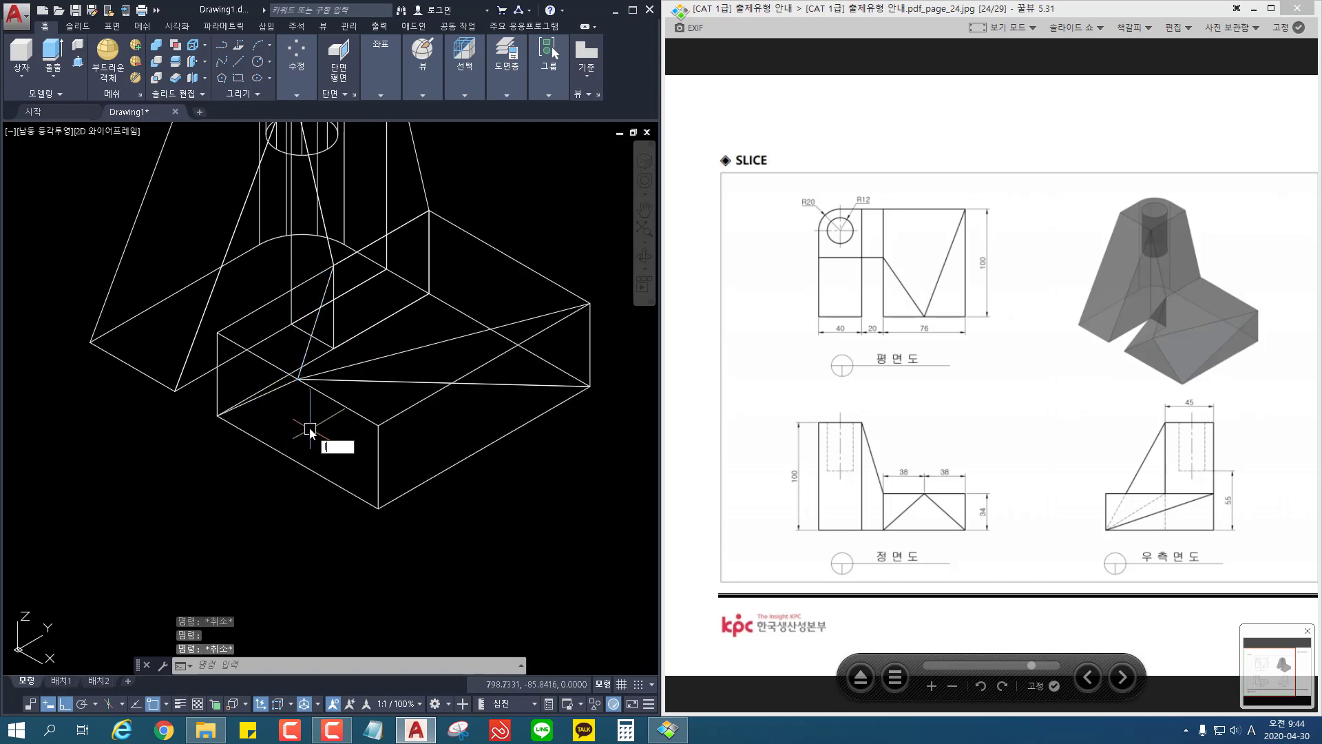
# Step: Draw a guide line from the base's front top midpoint to the 20-wide block's front outer bottom corner; erase the one to the base's front inner corner
pyautogui.press('Return')
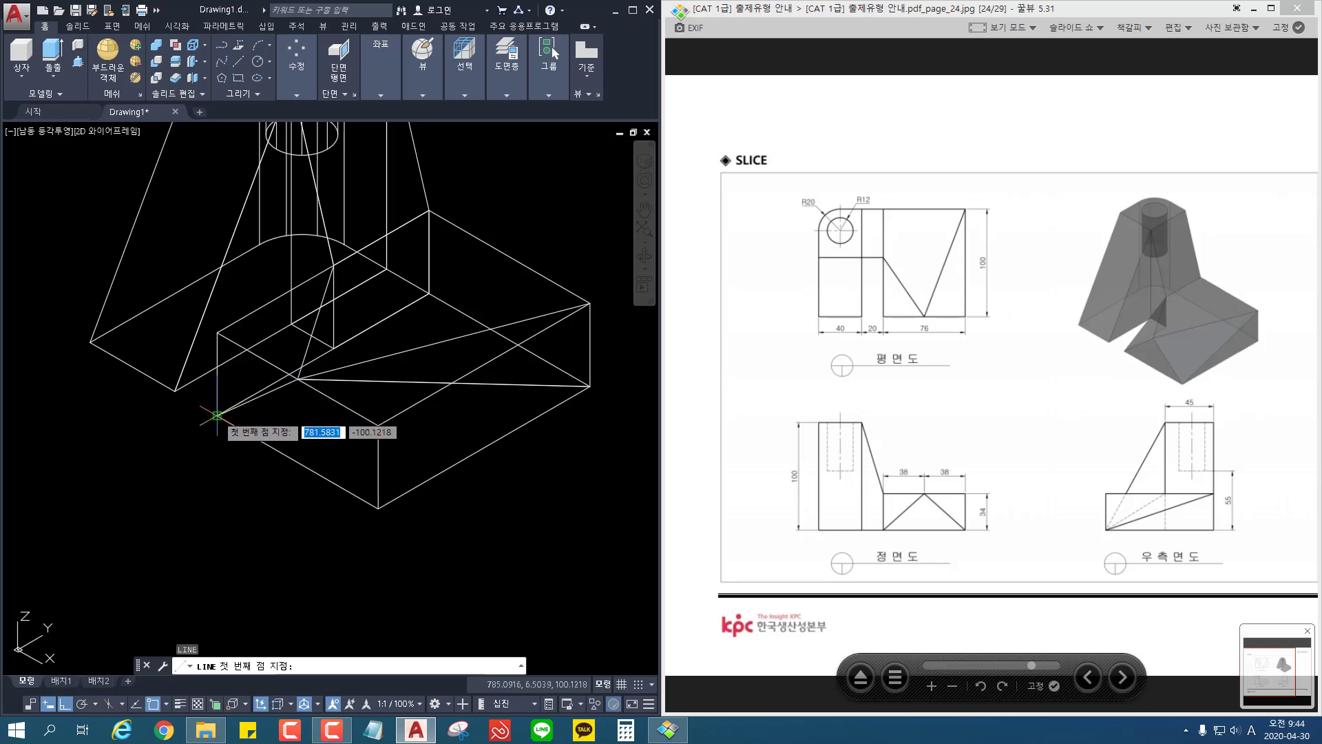
pyautogui.click(299, 378)
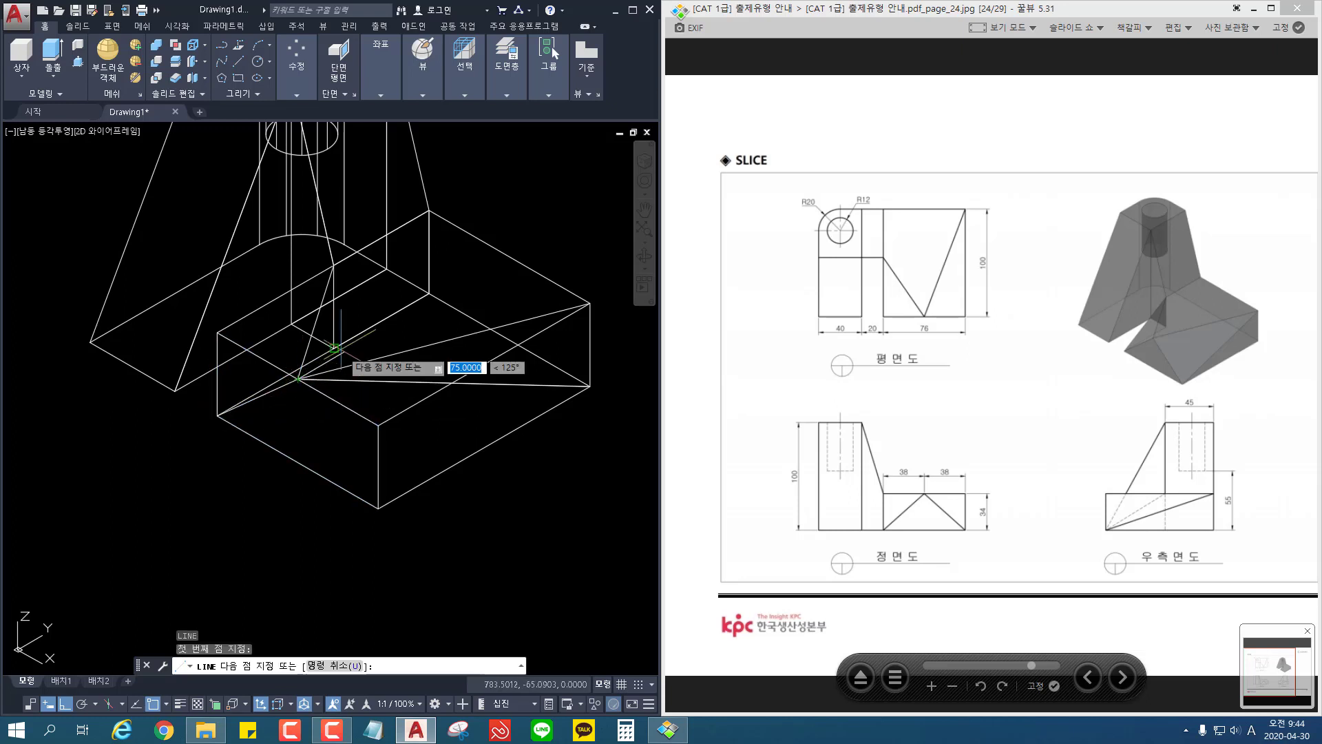
pyautogui.click(333, 348)
pyautogui.press('Return')
pyautogui.click(257, 397)
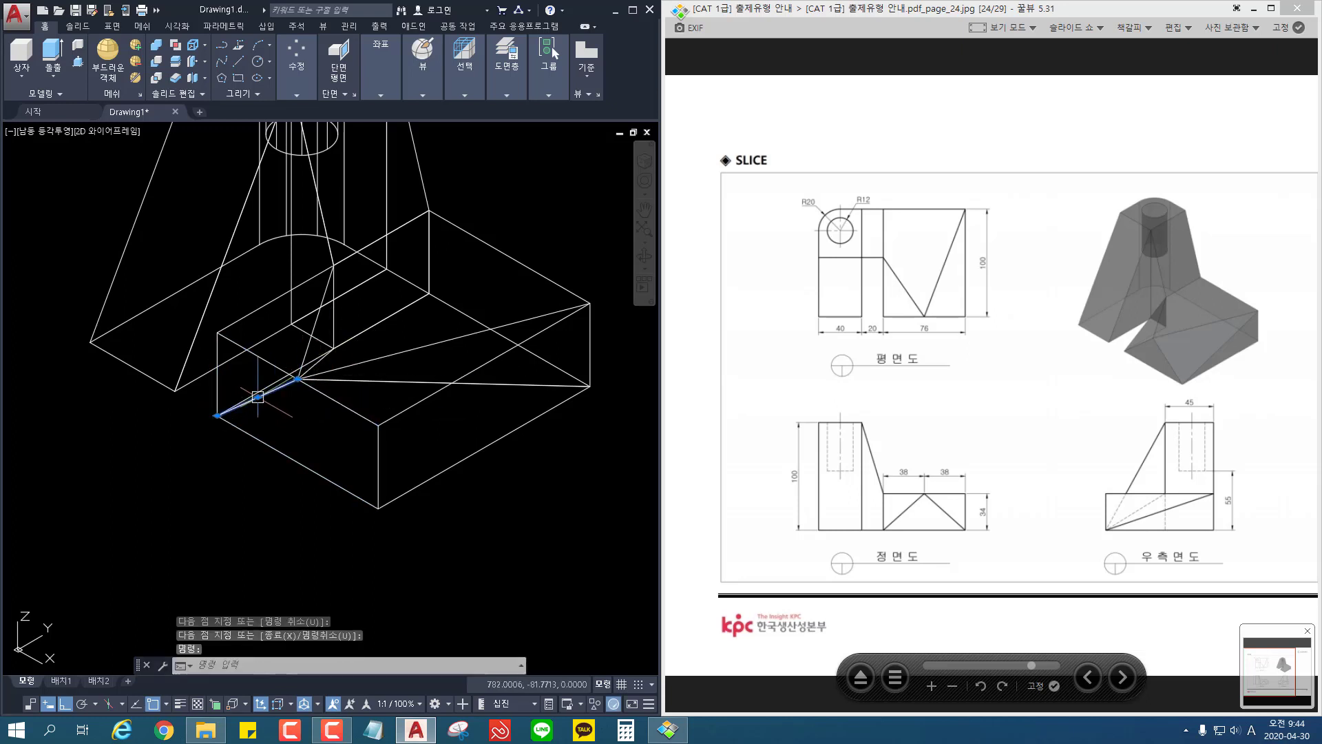
pyautogui.press('Delete')
# Step: Try slicing the base block vertically through its back outer top corner and front top edge's midpoint, keeping both sides
pyautogui.moveTo(431, 510)
pyautogui.mouseDown(button='middle')
pyautogui.moveTo(449, 460)
pyautogui.moveTo(413, 495)
pyautogui.mouseUp(button='middle')
pyautogui.scroll(-2, 449, 462)
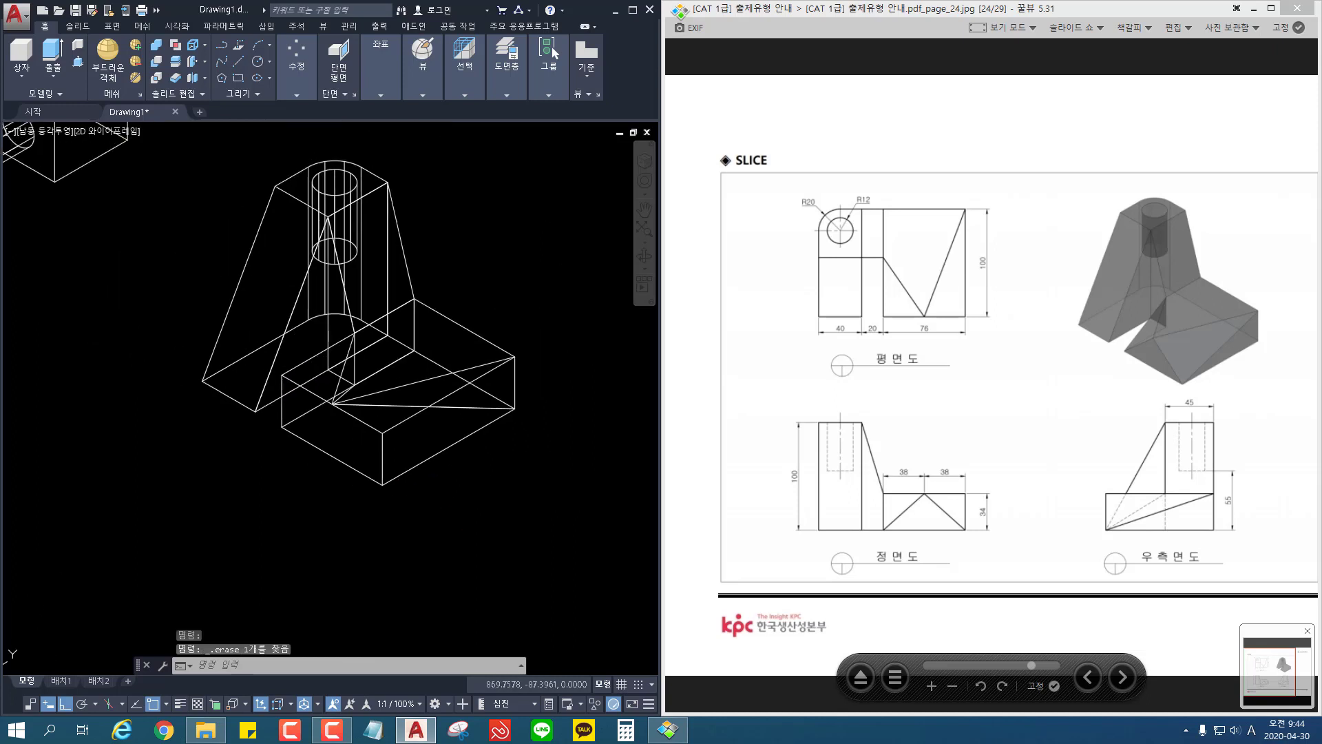
pyautogui.click(175, 63)
pyautogui.click(382, 434)
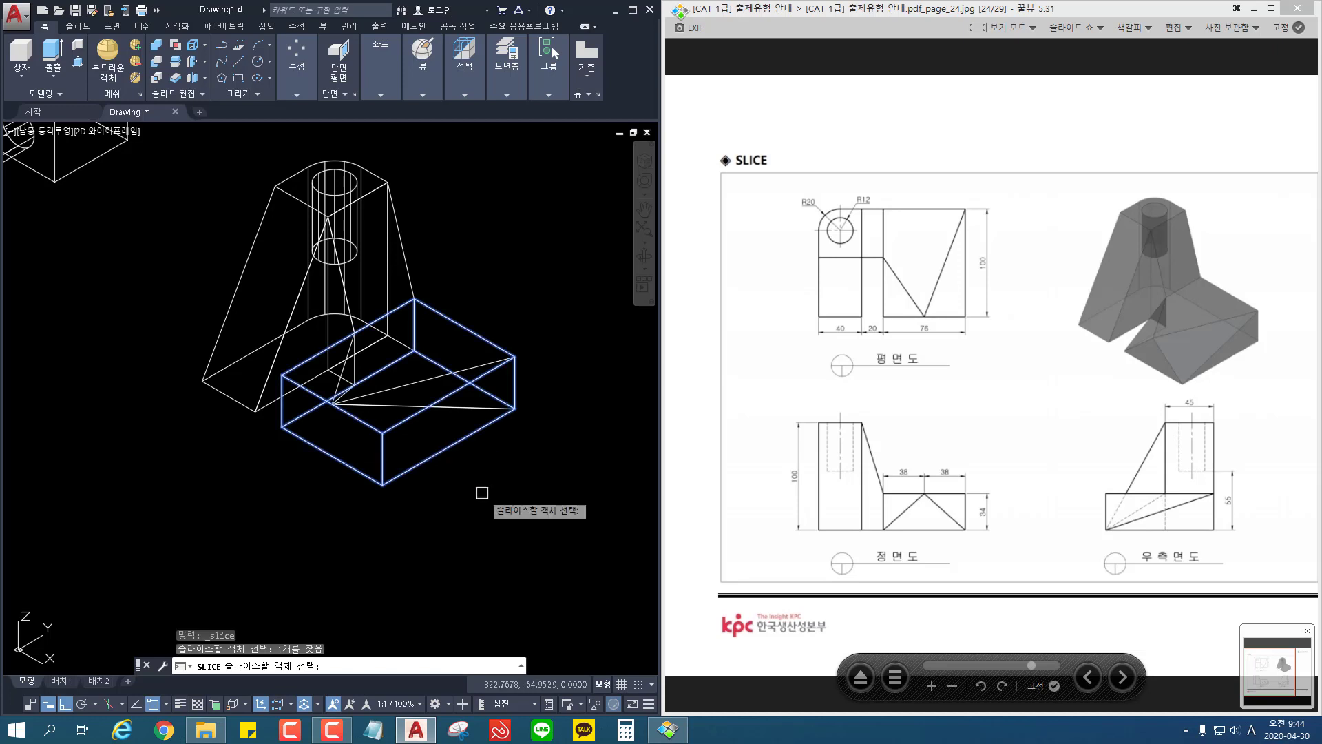
pyautogui.press('Return')
pyautogui.click(515, 356)
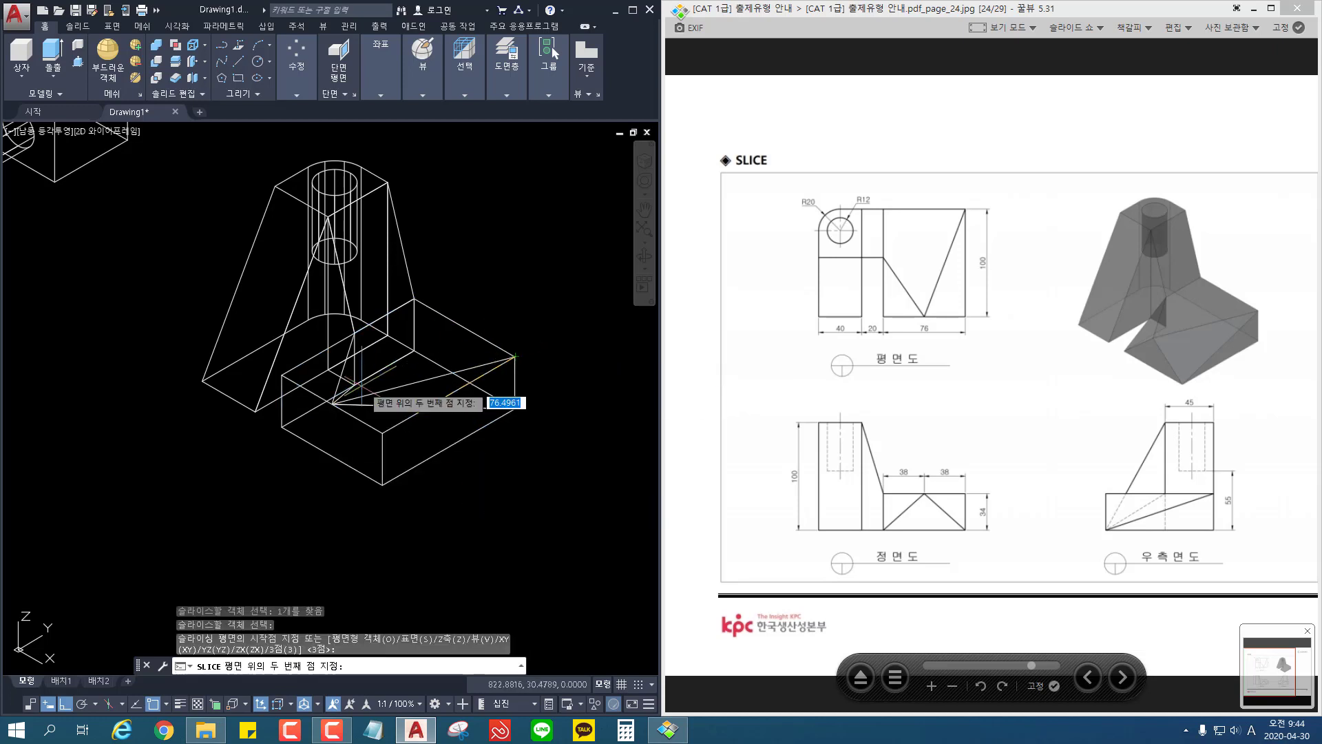
pyautogui.click(515, 408)
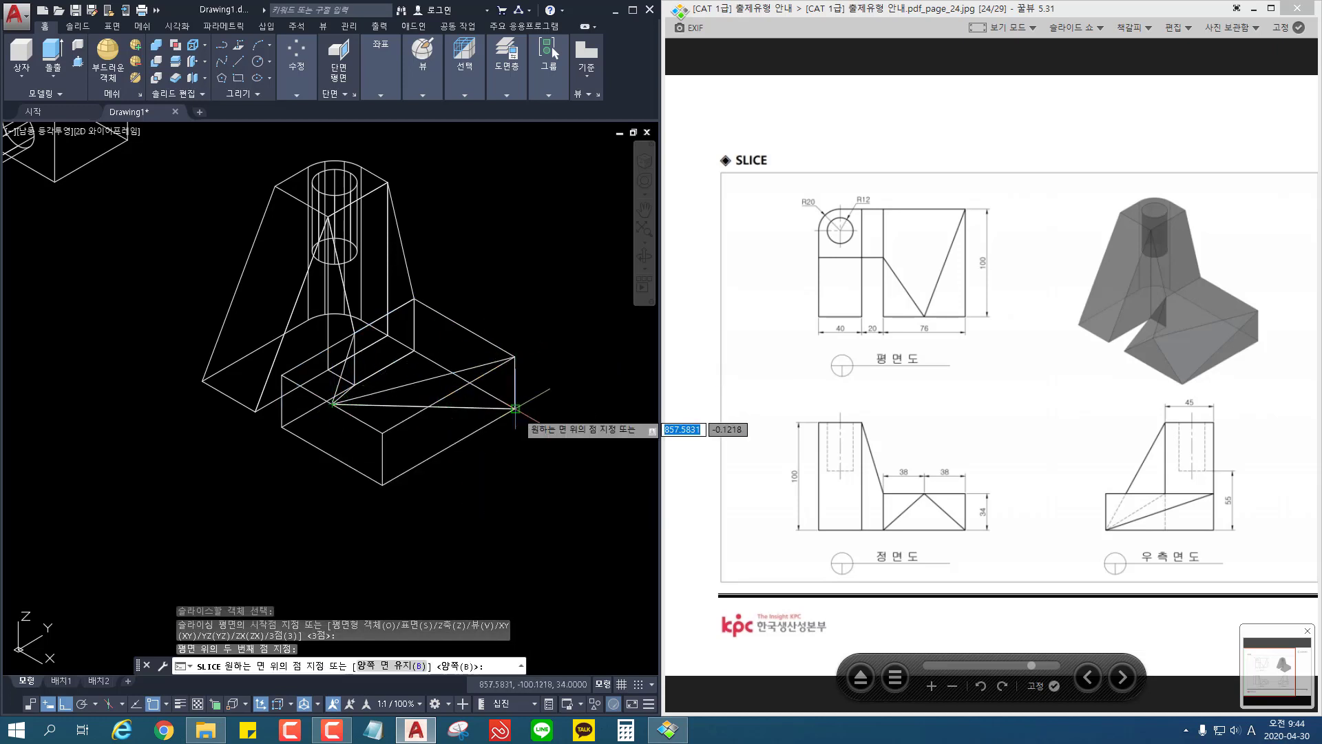
pyautogui.click(515, 411)
pyautogui.press('Return')
pyautogui.moveTo(450, 494); pyautogui.dragTo(458, 502, button='middle')
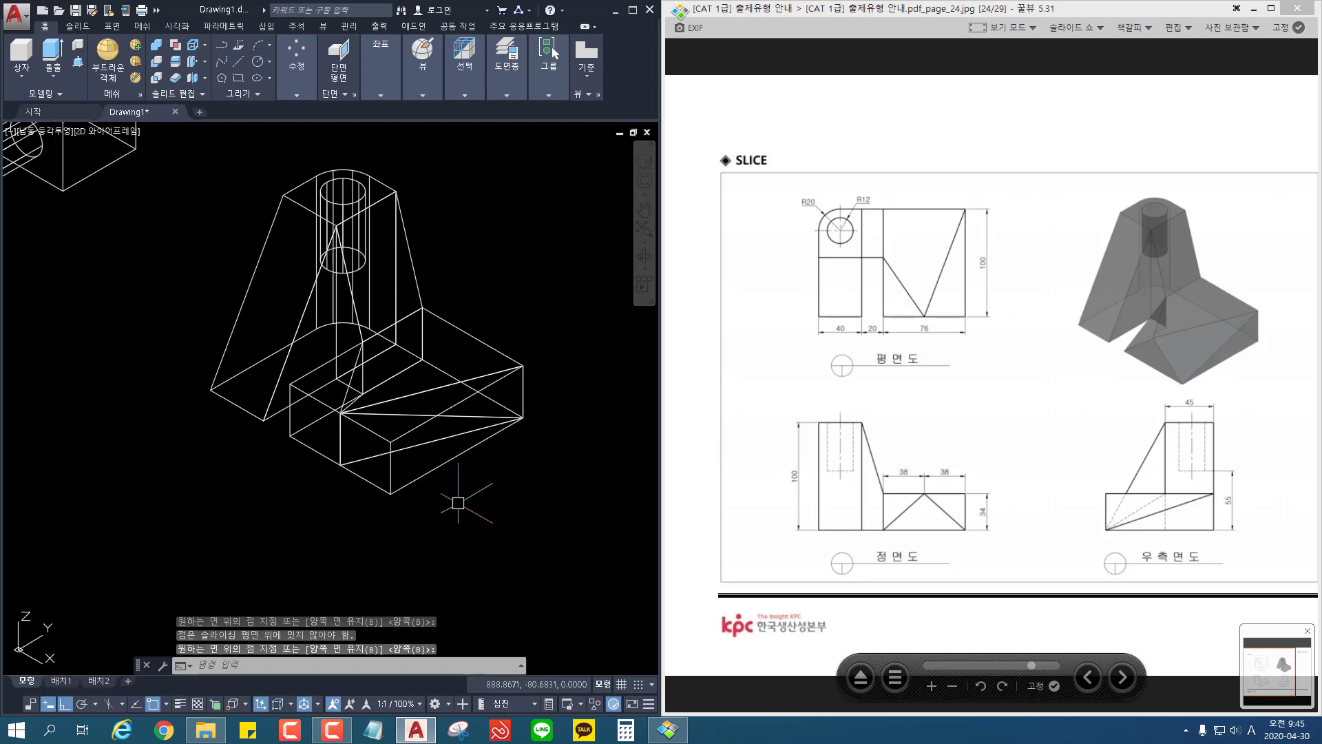
pyautogui.keyDown('shift'); pyautogui.moveTo(381, 520); pyautogui.dragTo(412, 517, button='middle'); pyautogui.keyUp('shift')
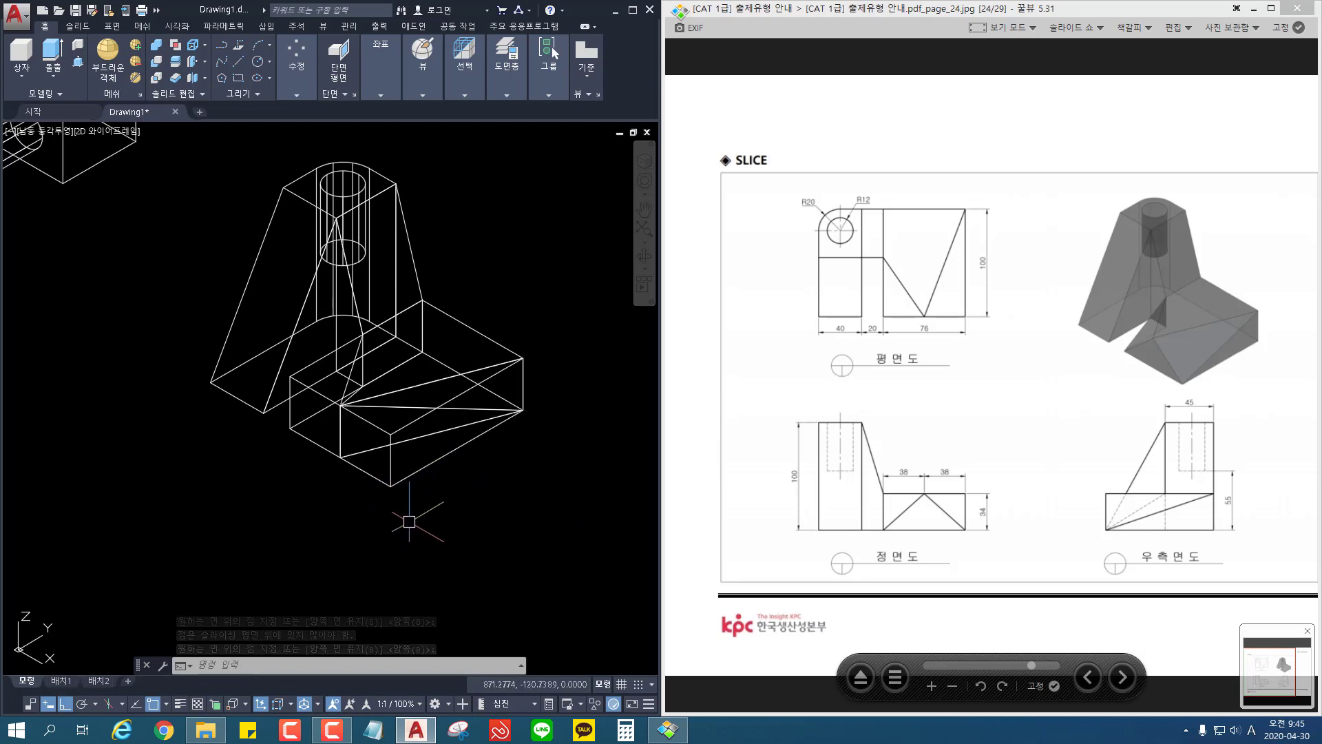
# Step: Undo the vertical two-point slice of the base block
pyautogui.hotkey('ctrl', 's')
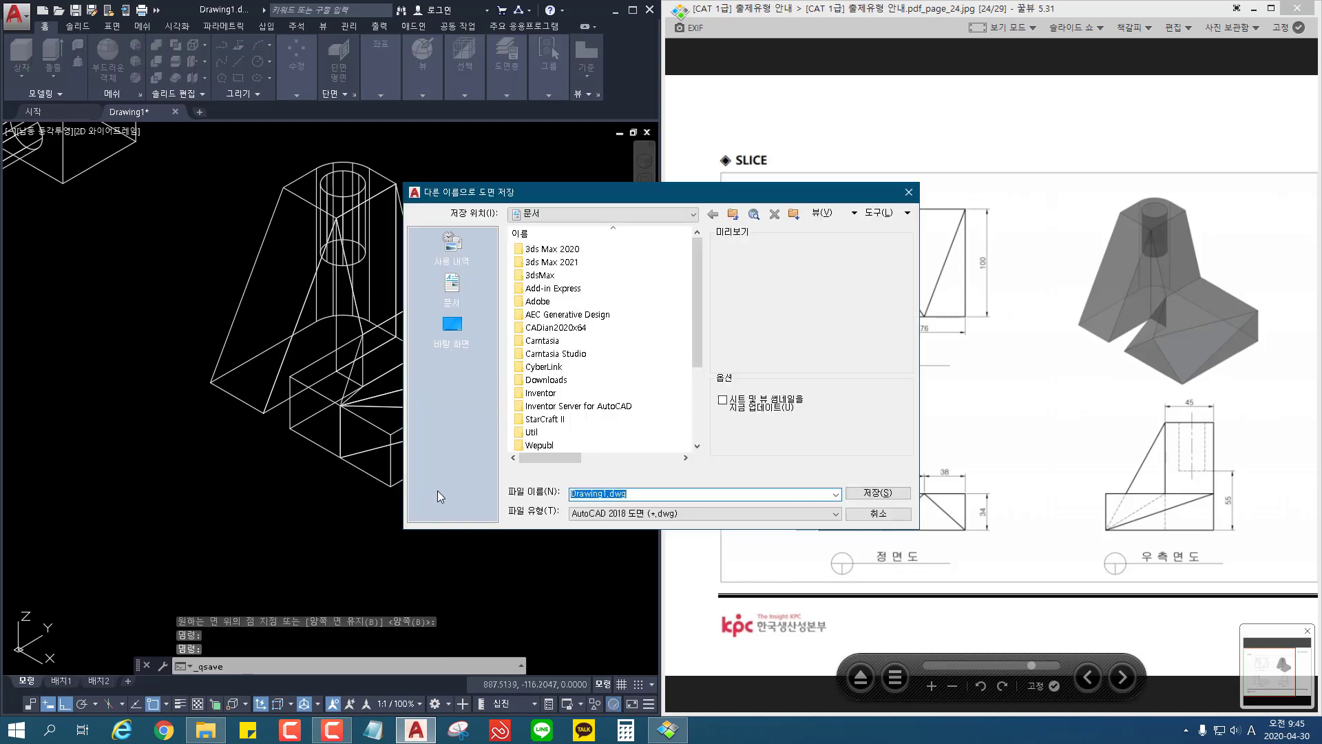
pyautogui.click(908, 193)
pyautogui.hotkey('ctrl', 'z')
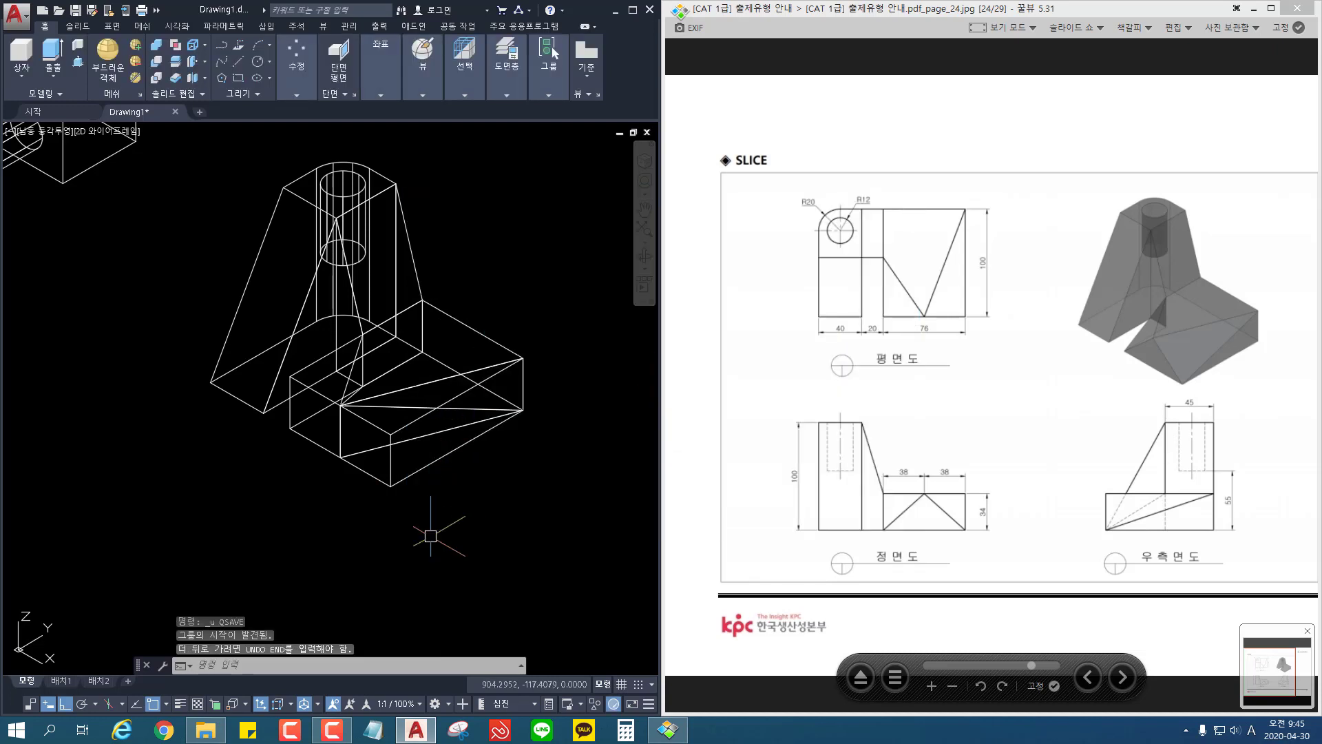
pyautogui.press('Escape')
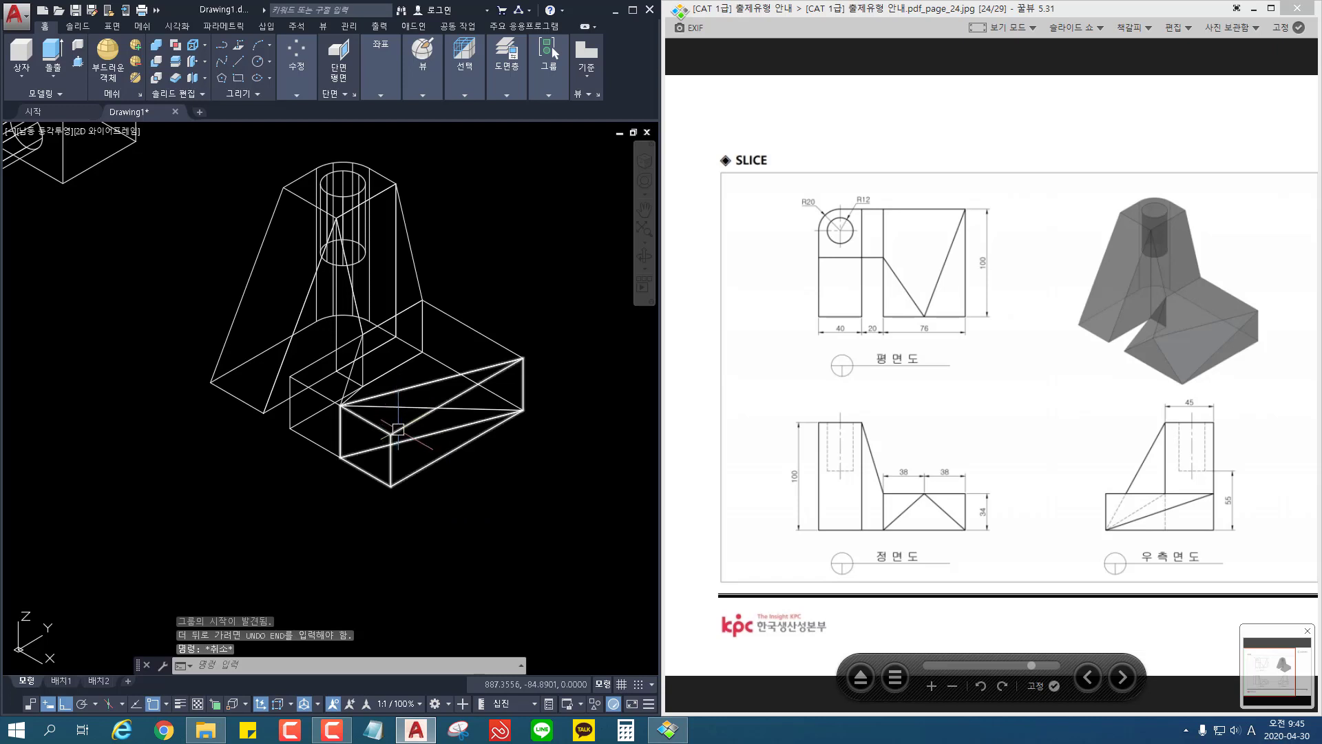
pyautogui.hotkey('ctrl', 'z')
pyautogui.hotkey('ctrl', 'z')
pyautogui.hotkey('ctrl', 'z')
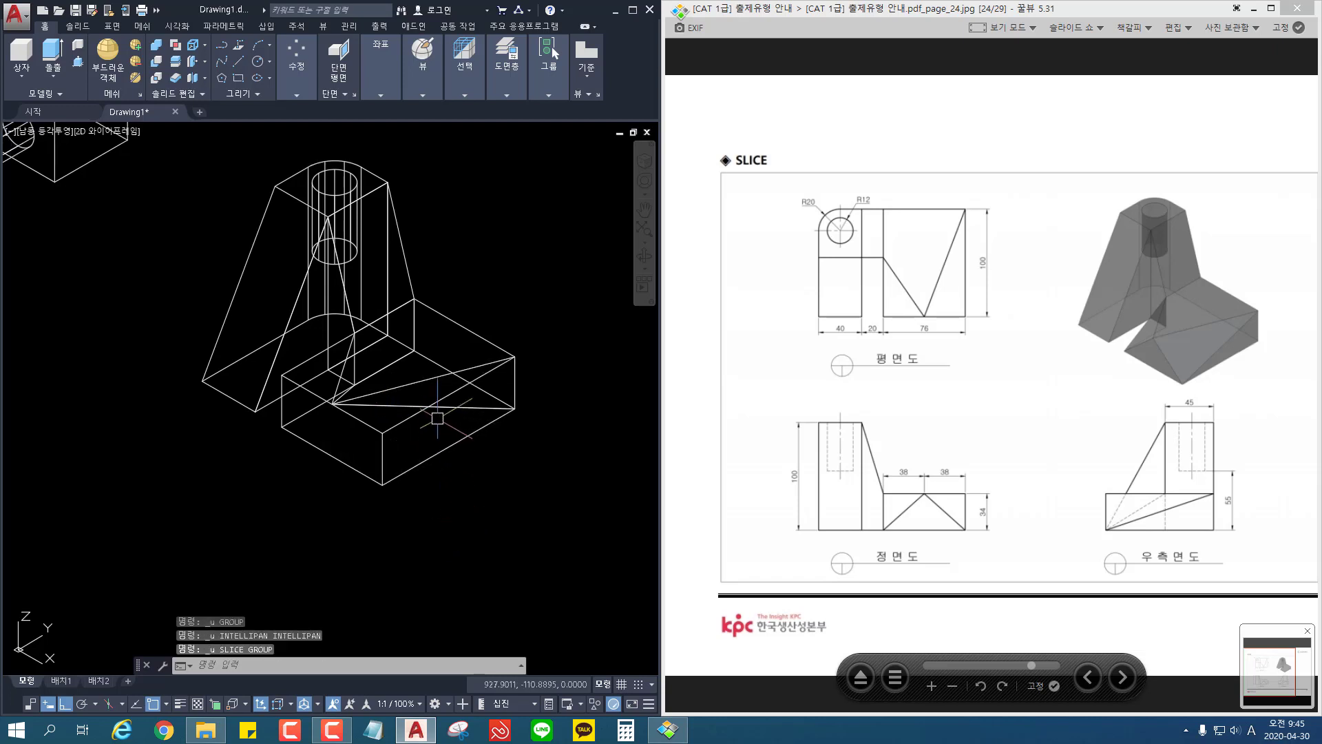
# Step: Erase the selected guide lines running from the base's front top midpoint to its back outer top and bottom corners
pyautogui.click(434, 379)
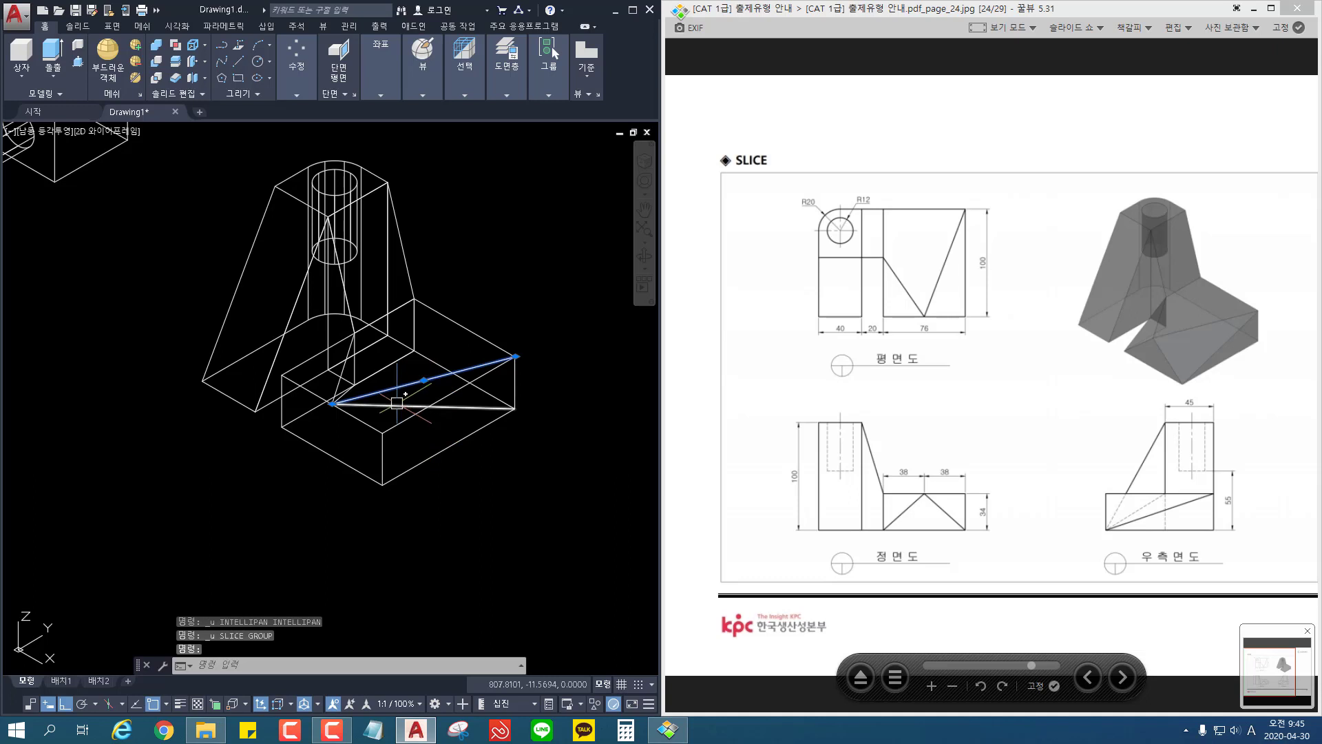
pyautogui.click(469, 410)
pyautogui.press('Delete')
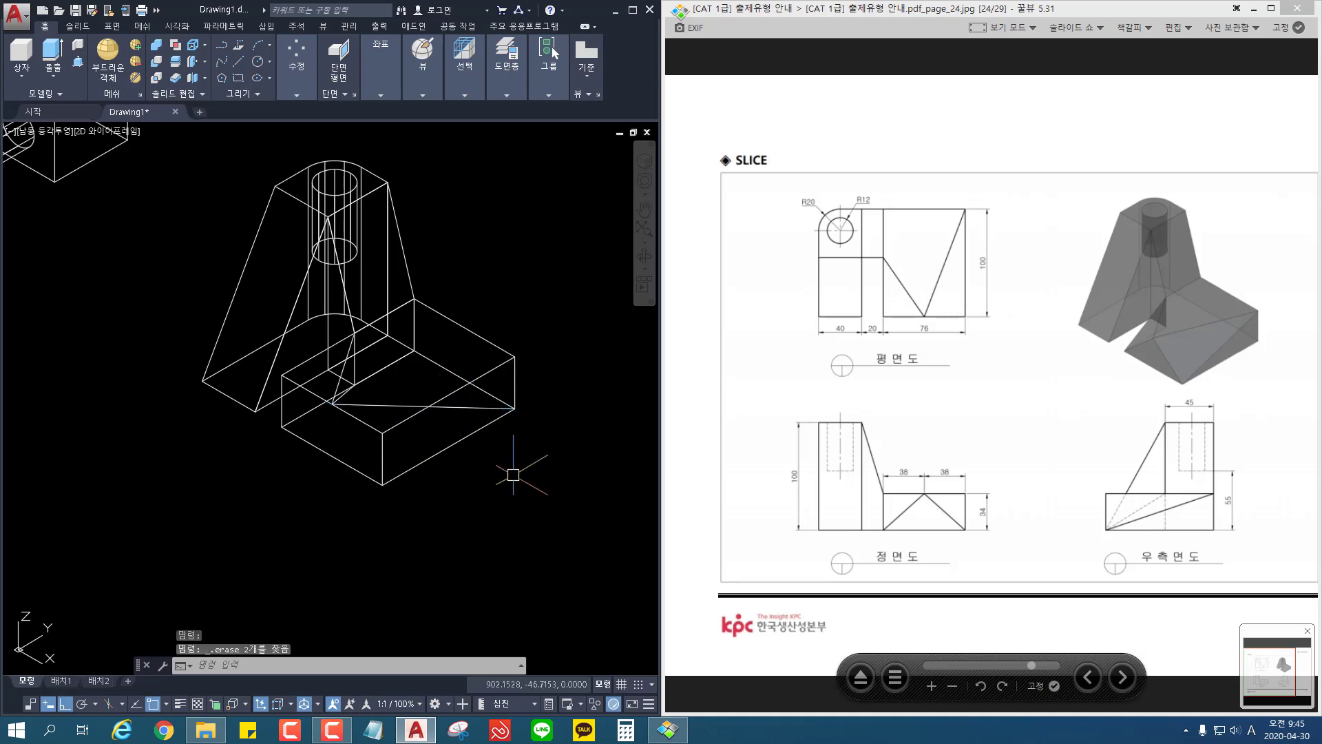
# Step: Draw guide lines from the base's back outer top corner via front top midpoint to front outer bottom corner; erase the one to back outer bottom
pyautogui.write('l')
pyautogui.press('Return')
pyautogui.click(515, 357)
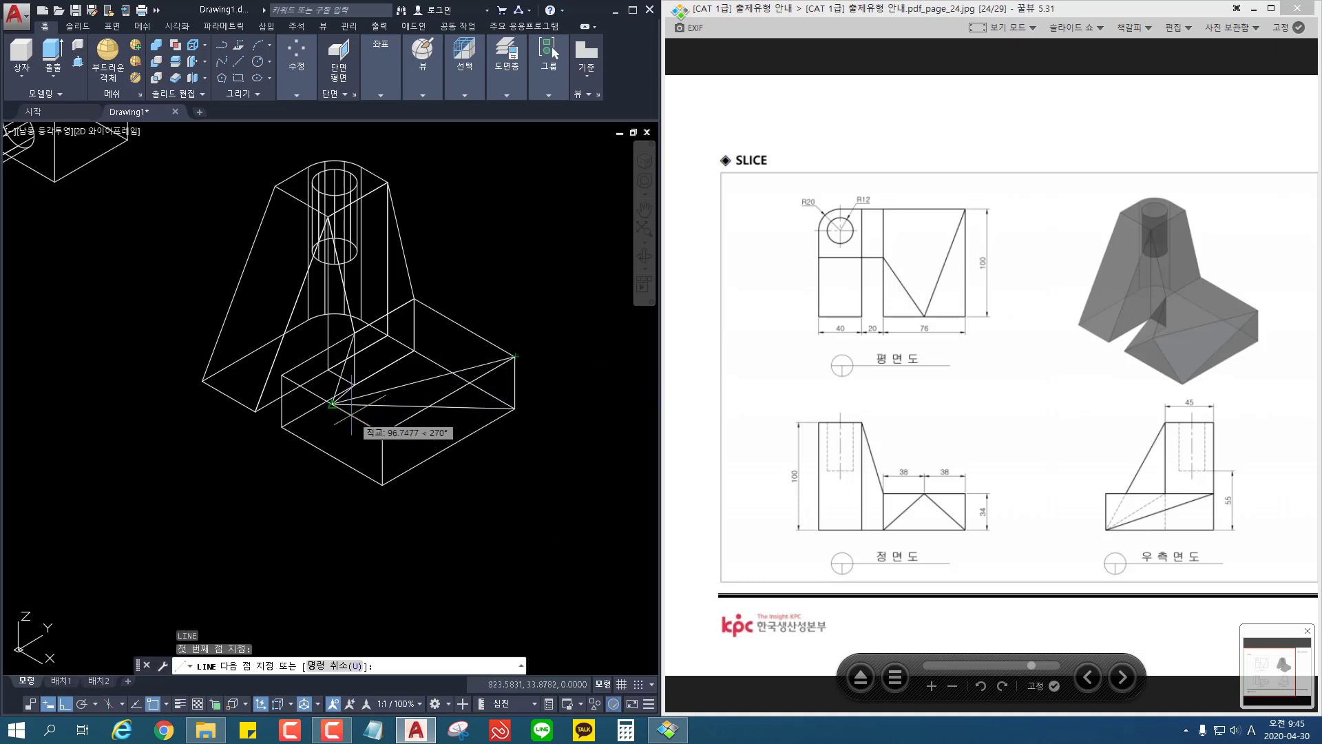
pyautogui.click(332, 404)
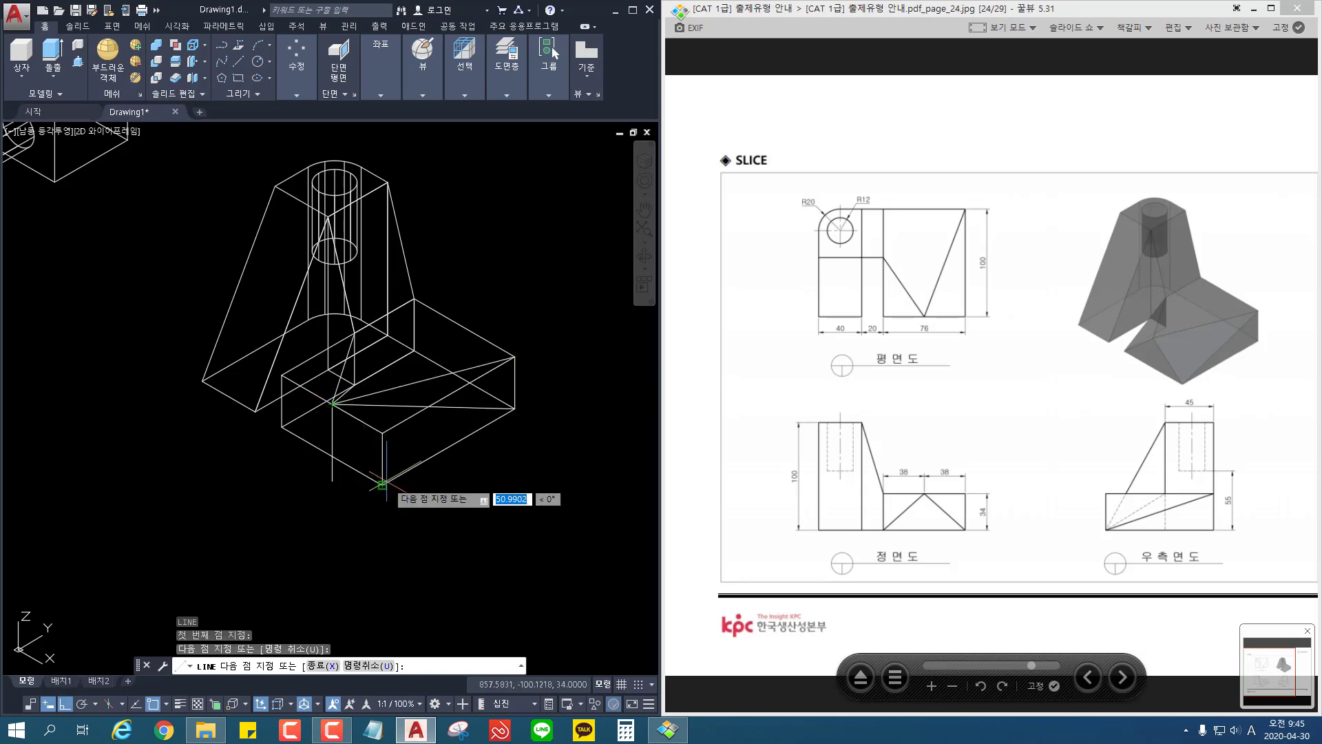
pyautogui.click(383, 483)
pyautogui.press('Return')
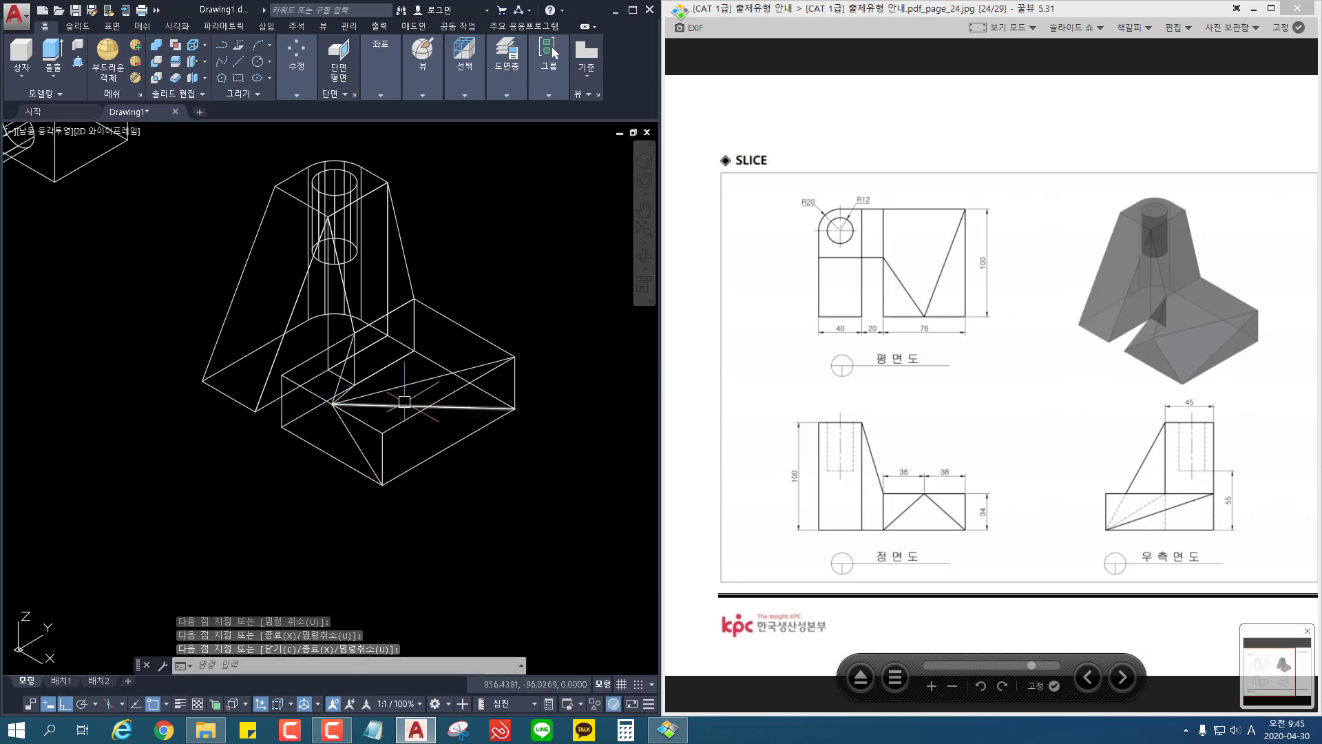
pyautogui.click(404, 402)
pyautogui.press('Delete')
# Step: Draw a guide line from the base's front top midpoint to its front inner bottom corner
pyautogui.moveTo(498, 498); pyautogui.dragTo(527, 515, button='middle')
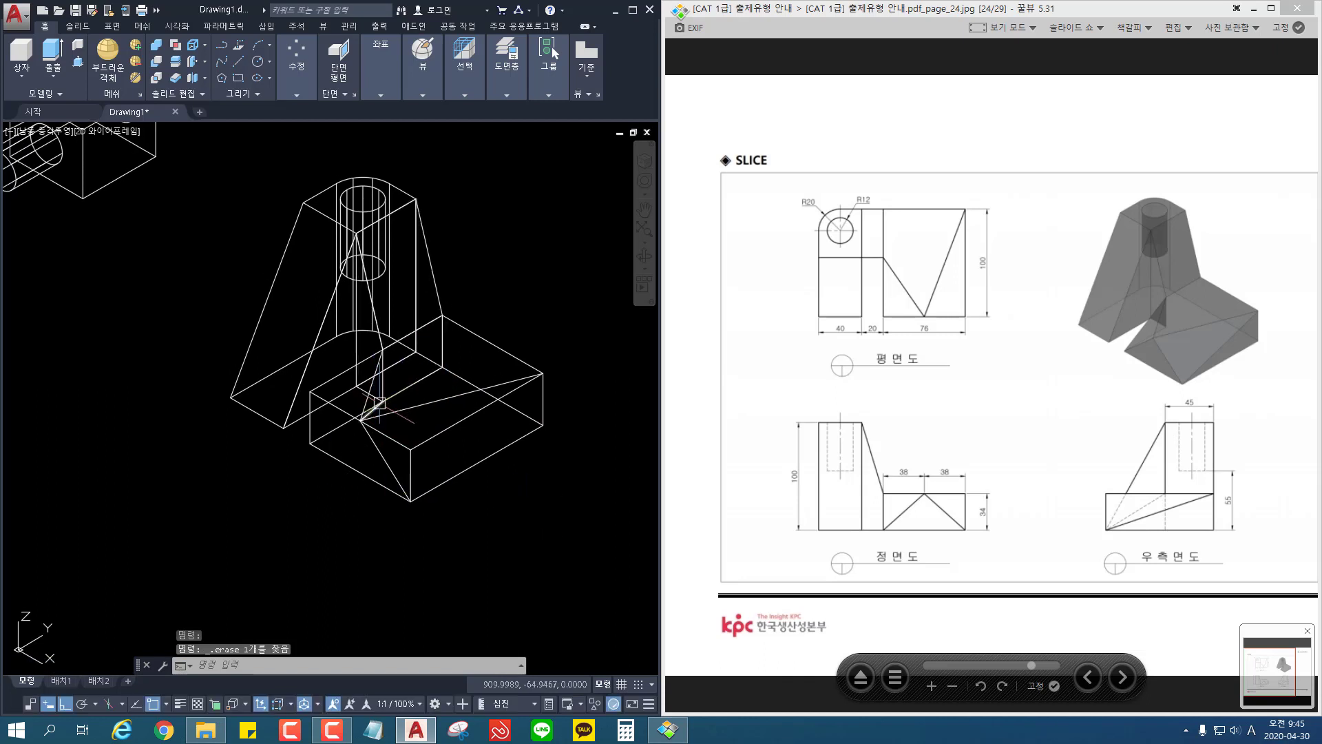
pyautogui.scroll(2, 382, 411)
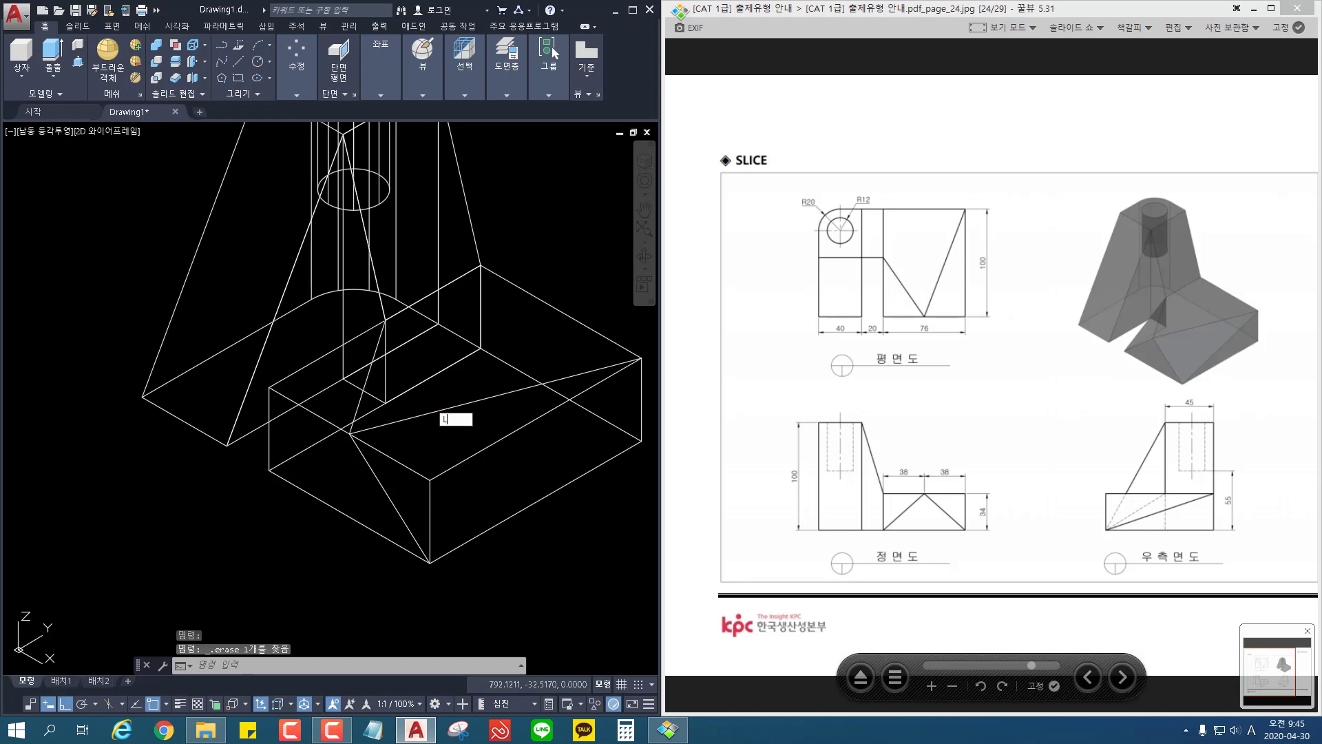
pyautogui.press('Return')
pyautogui.click(350, 432)
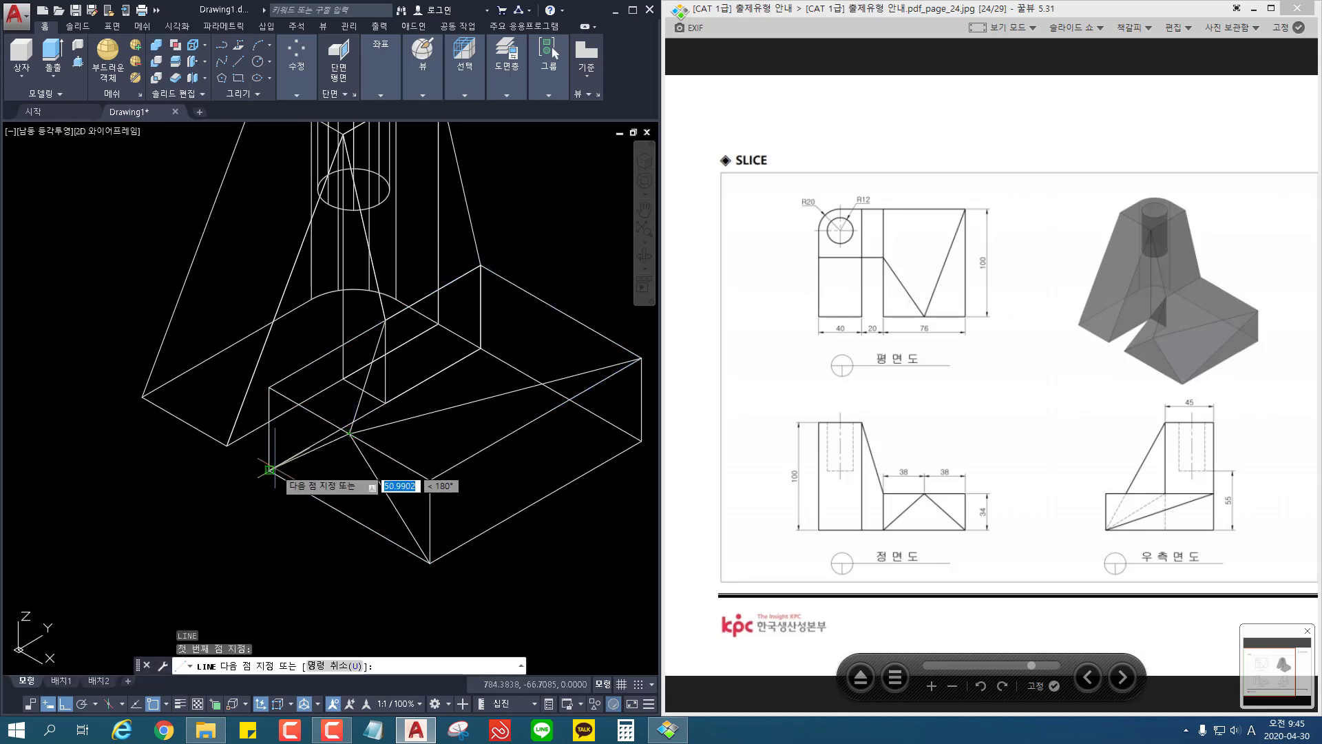
pyautogui.click(271, 469)
pyautogui.press('Return')
pyautogui.moveTo(404, 529); pyautogui.dragTo(317, 488, button='middle')
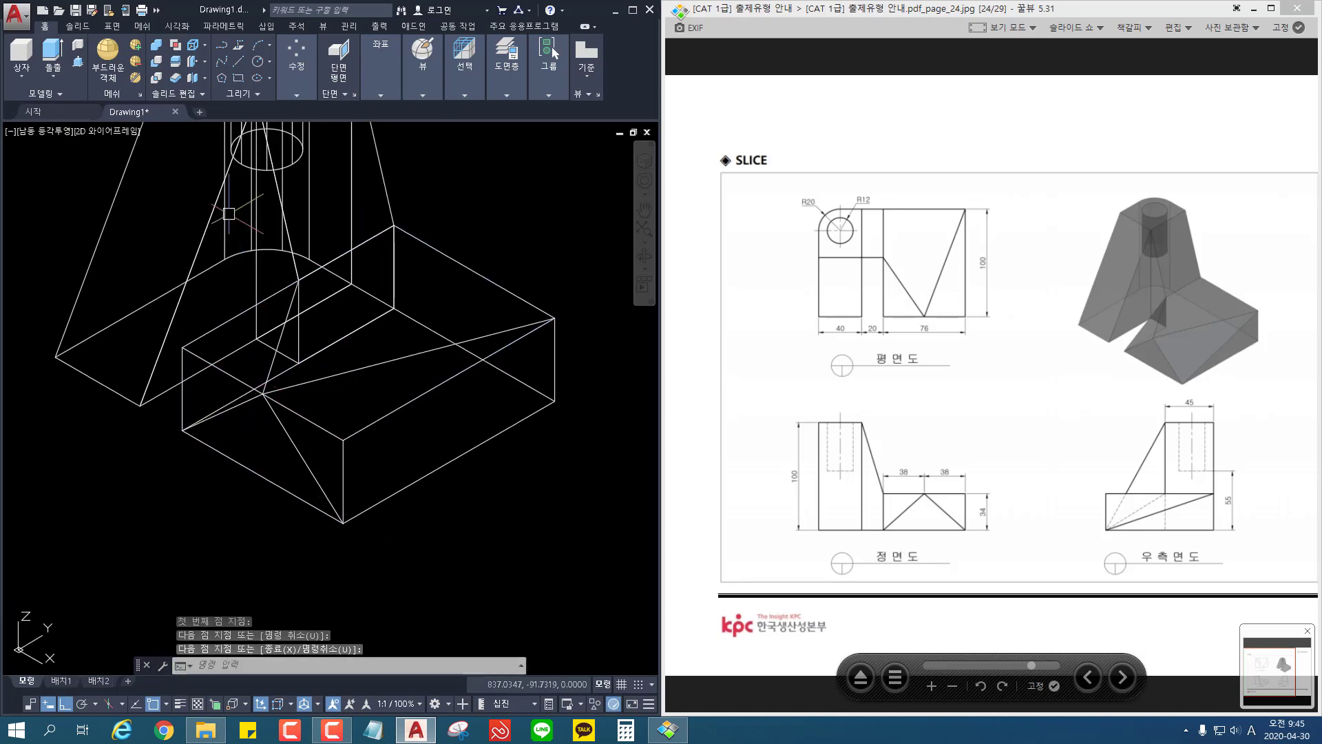
# Step: Slice the base block by three points: back outer top corner, front top midpoint and front outer bottom corner, keeping both sides
pyautogui.click(176, 69)
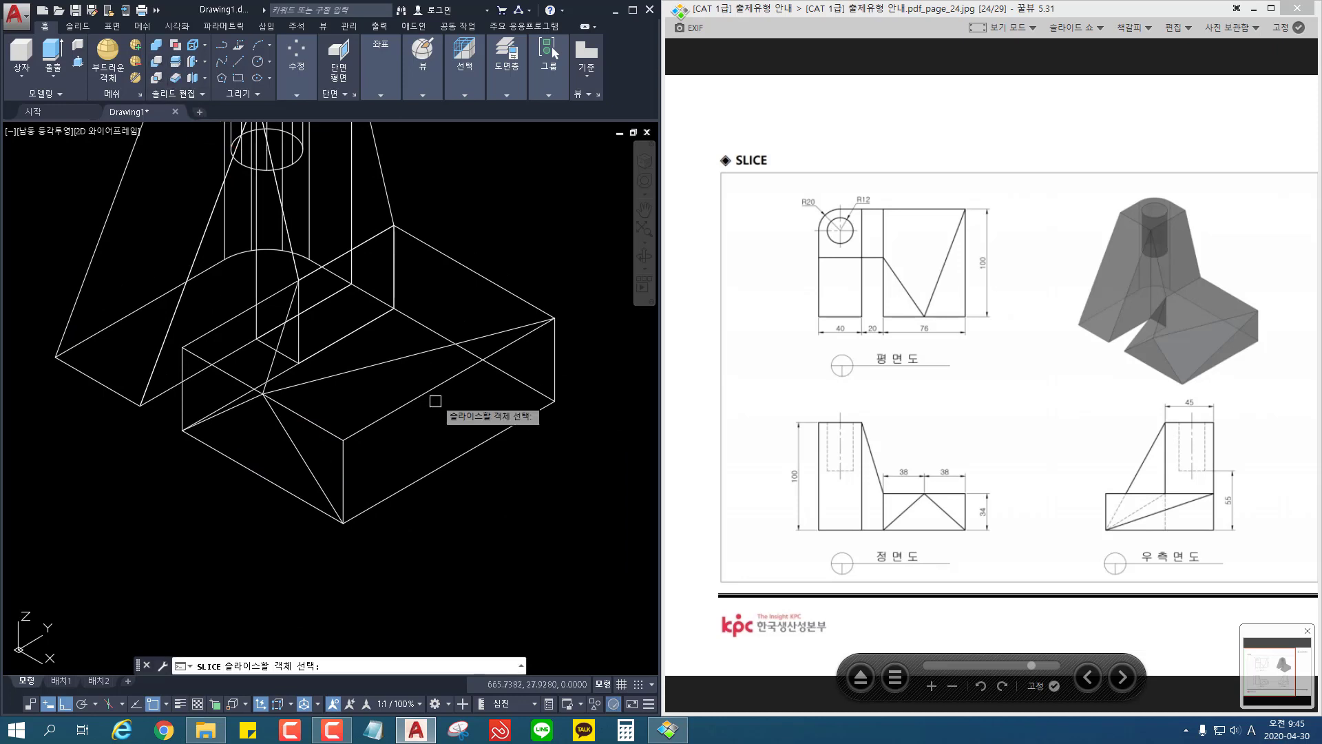
pyautogui.click(427, 392)
pyautogui.press('Return')
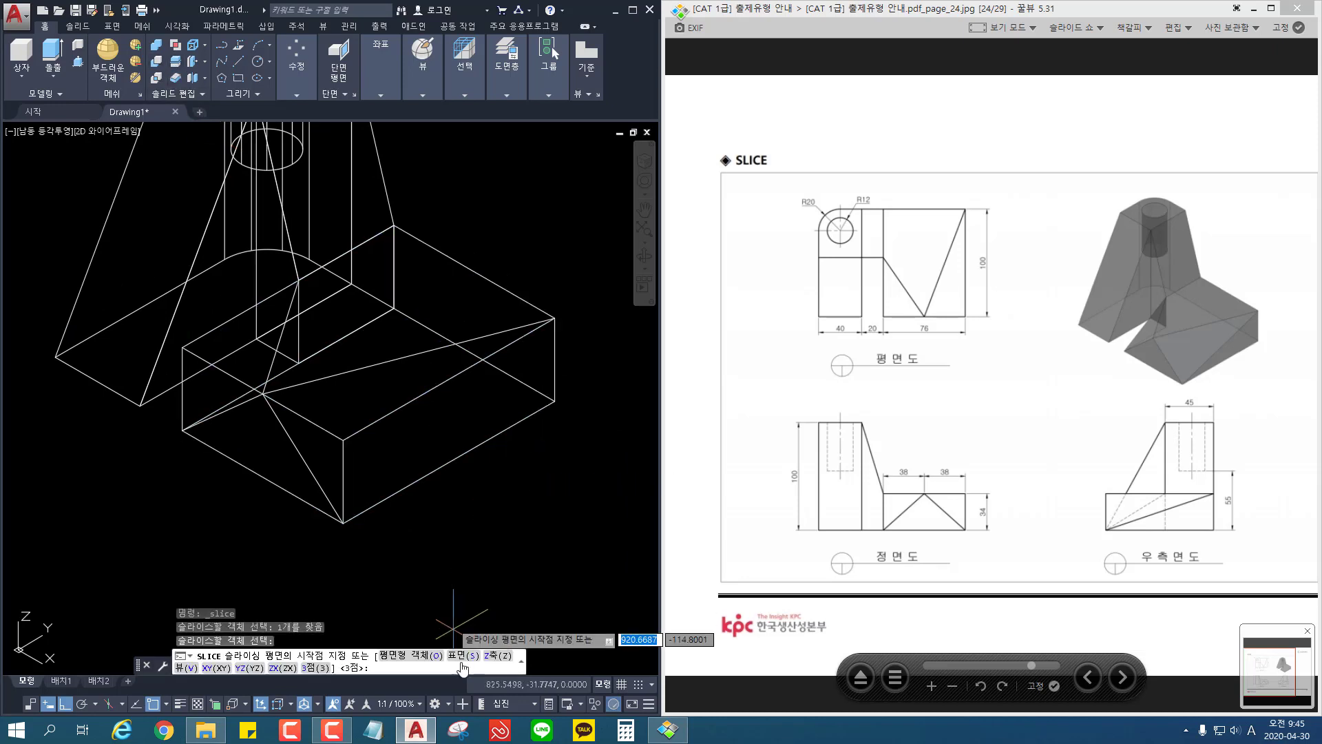
pyautogui.click(310, 667)
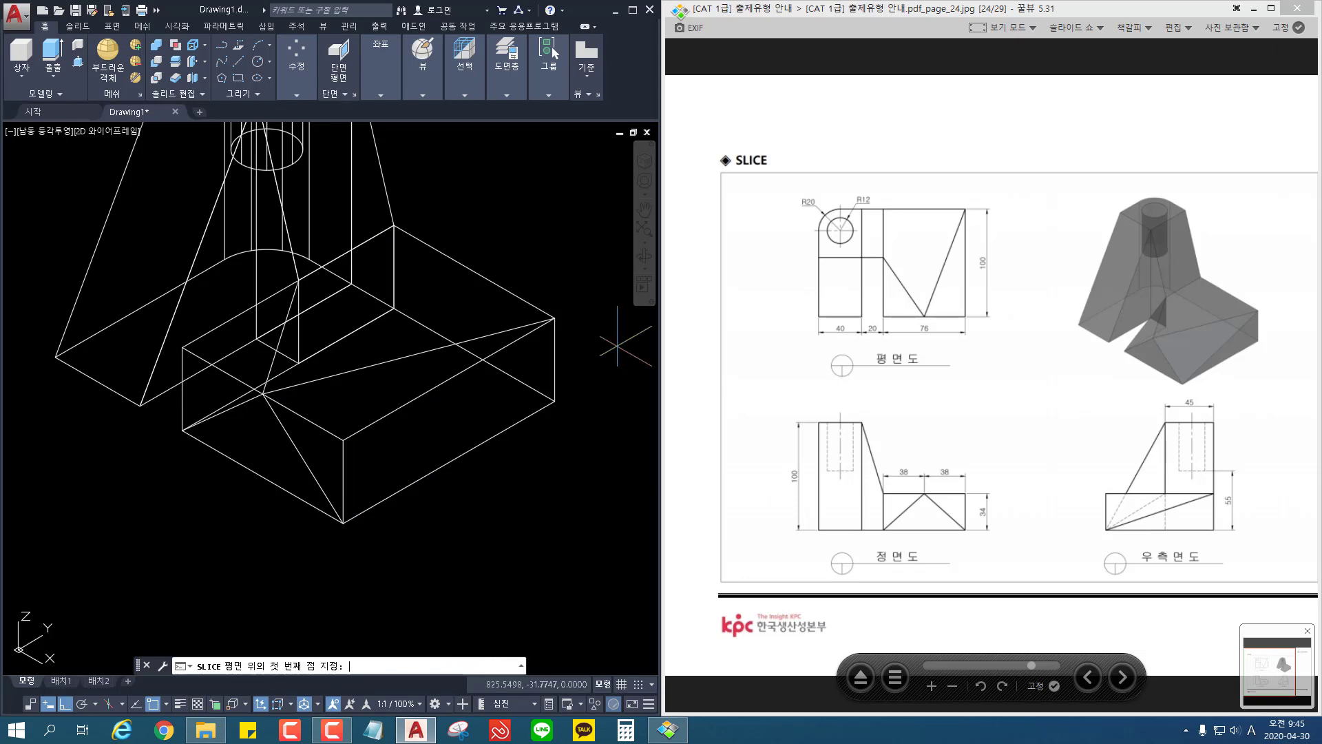
pyautogui.click(555, 318)
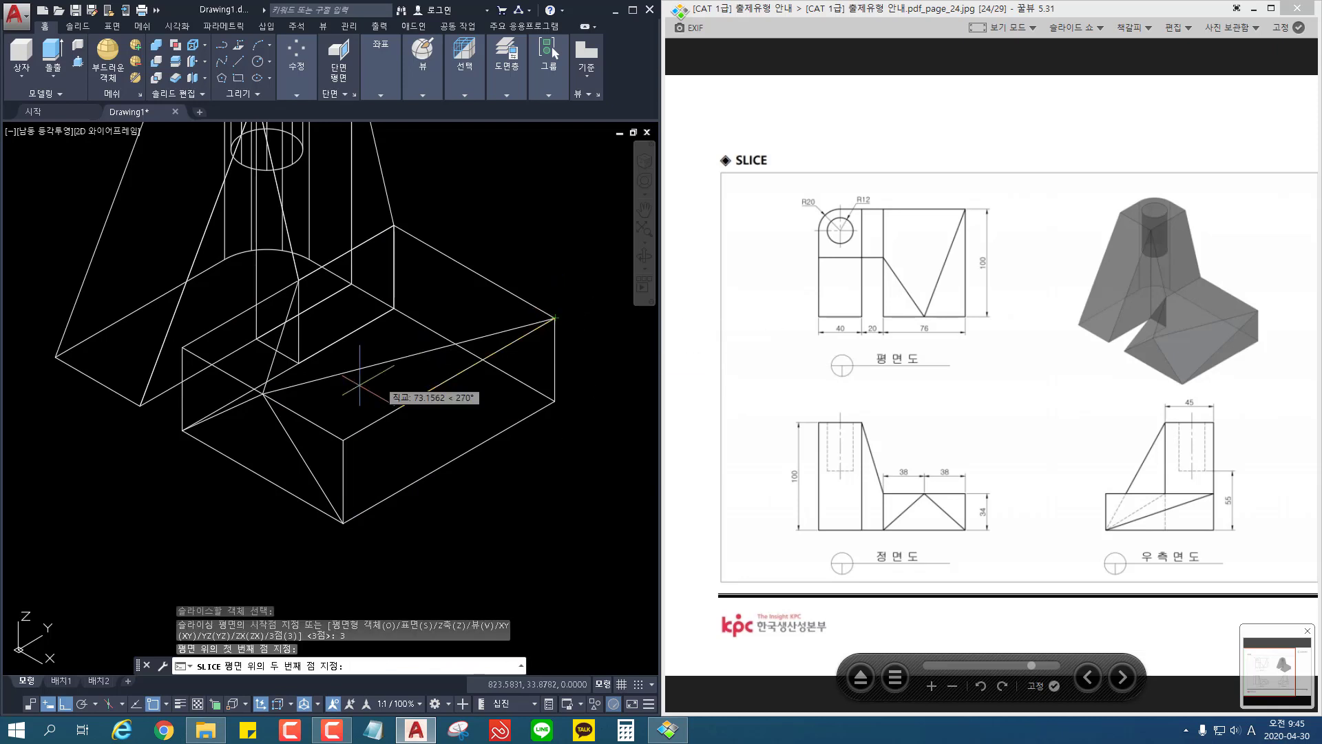
pyautogui.click(262, 394)
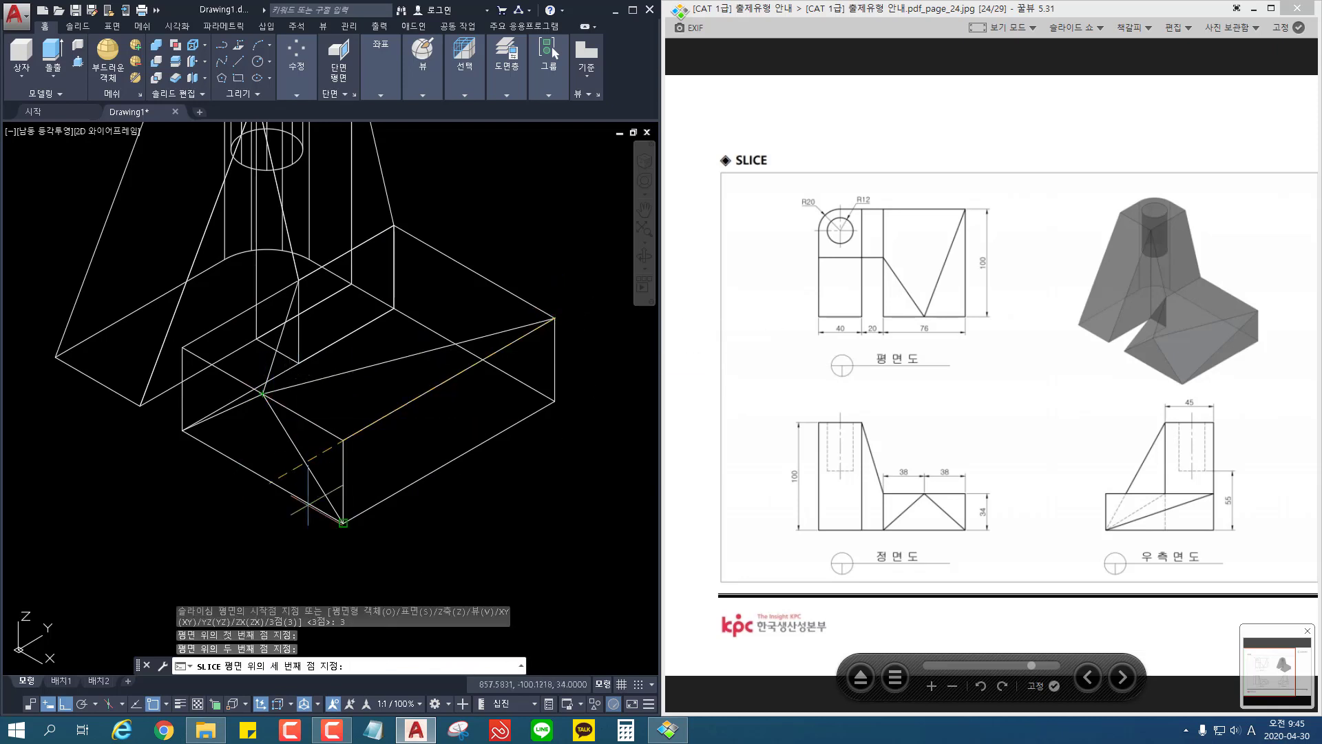
pyautogui.click(343, 523)
pyautogui.press('Return')
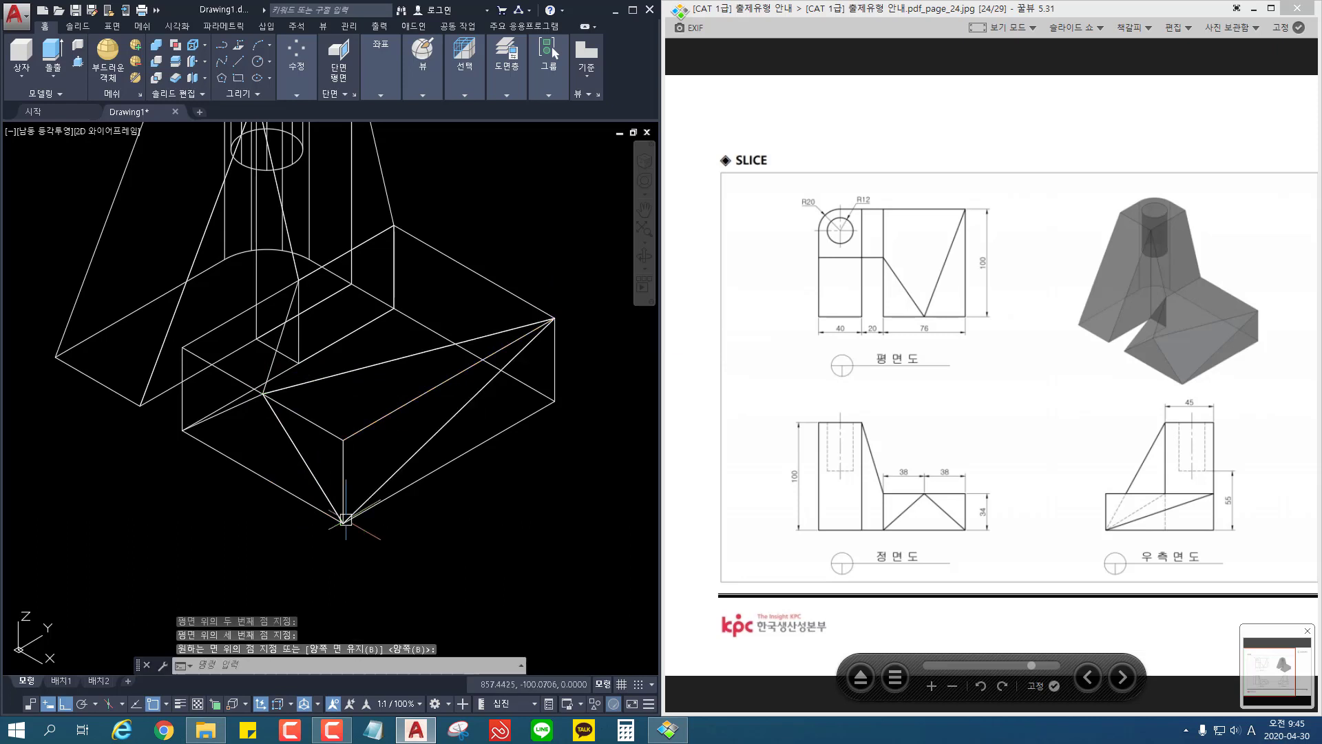
# Step: Erase the cut-off wedge at the base block's front outer top corner
pyautogui.click(372, 431)
pyautogui.press('Delete')
pyautogui.moveTo(527, 485); pyautogui.dragTo(560, 474, button='middle')
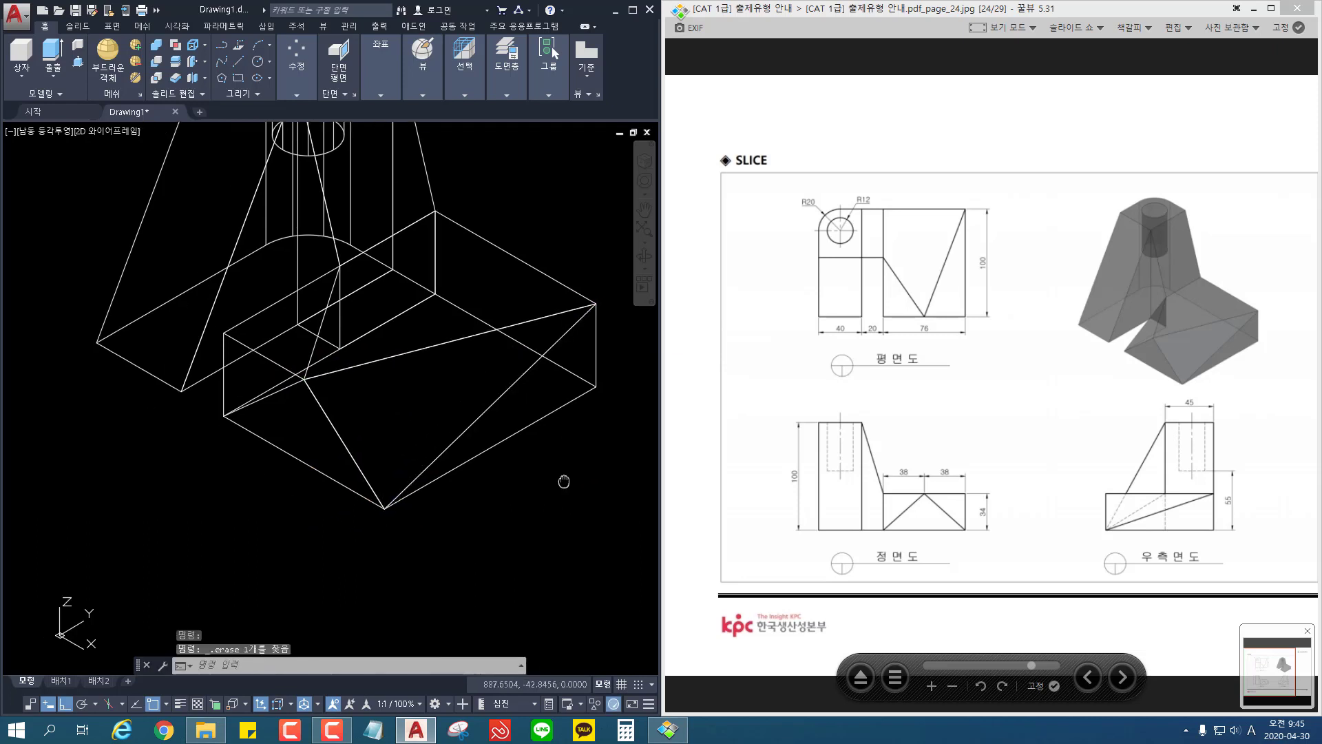
pyautogui.press('space')
pyautogui.moveTo(207, 497)
pyautogui.mouseDown(button='middle')
pyautogui.moveTo(242, 535)
pyautogui.moveTo(244, 523)
pyautogui.mouseUp(button='middle')
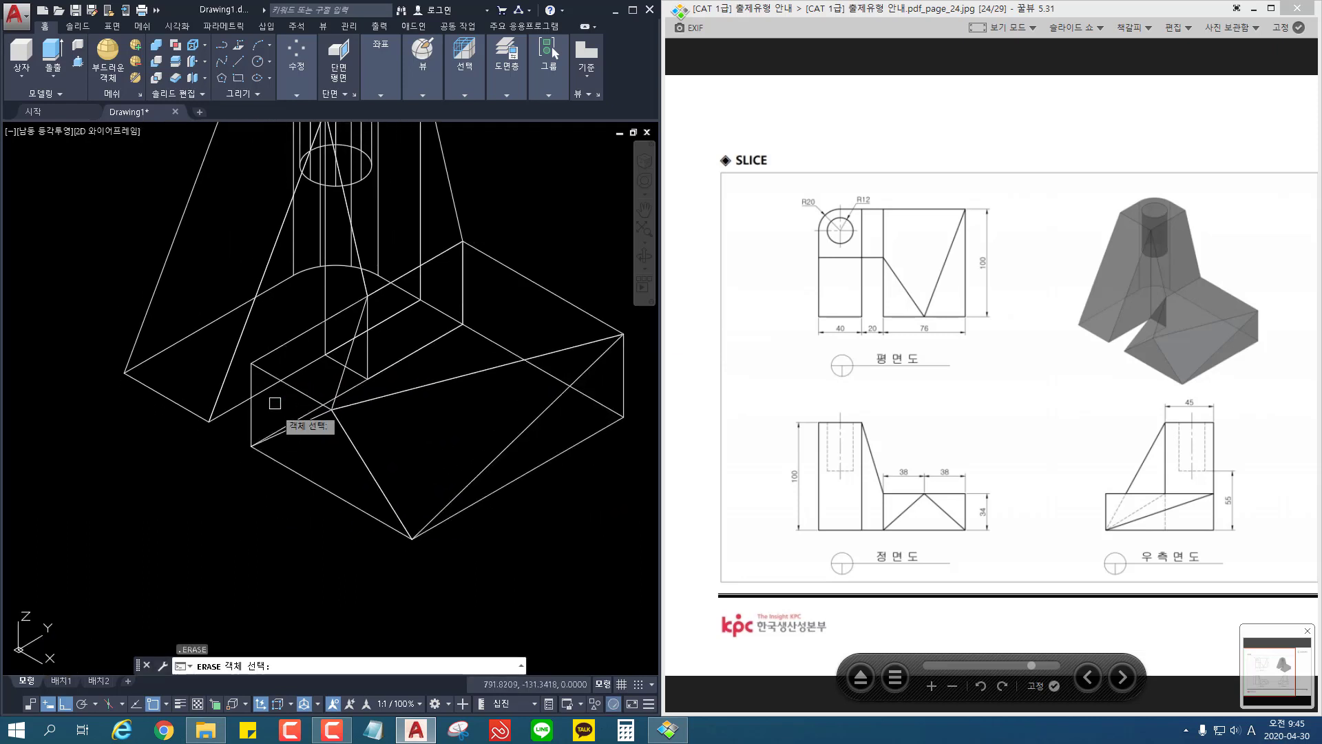
pyautogui.press('Escape')
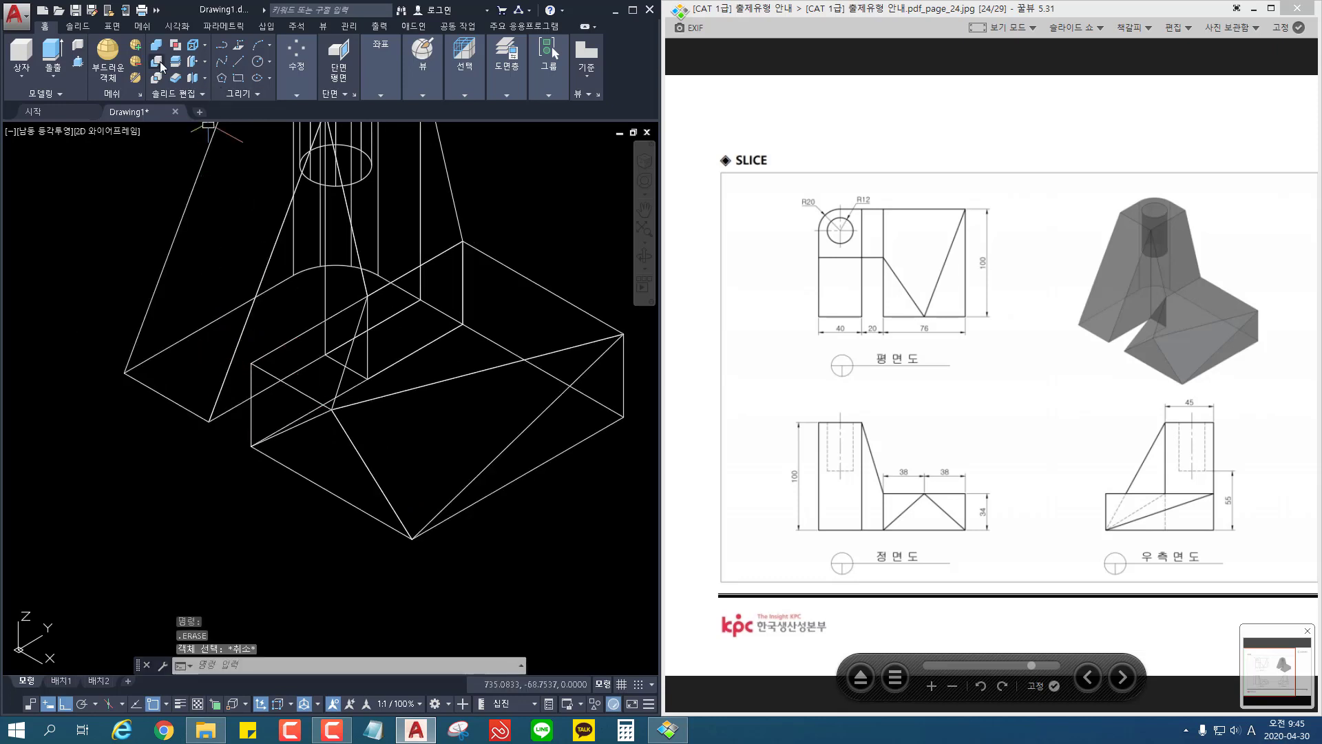
# Step: Slice the base by three points: front inner bottom corner, front top midpoint and the inner top edge's junction with the tower, keeping both sides
pyautogui.click(178, 65)
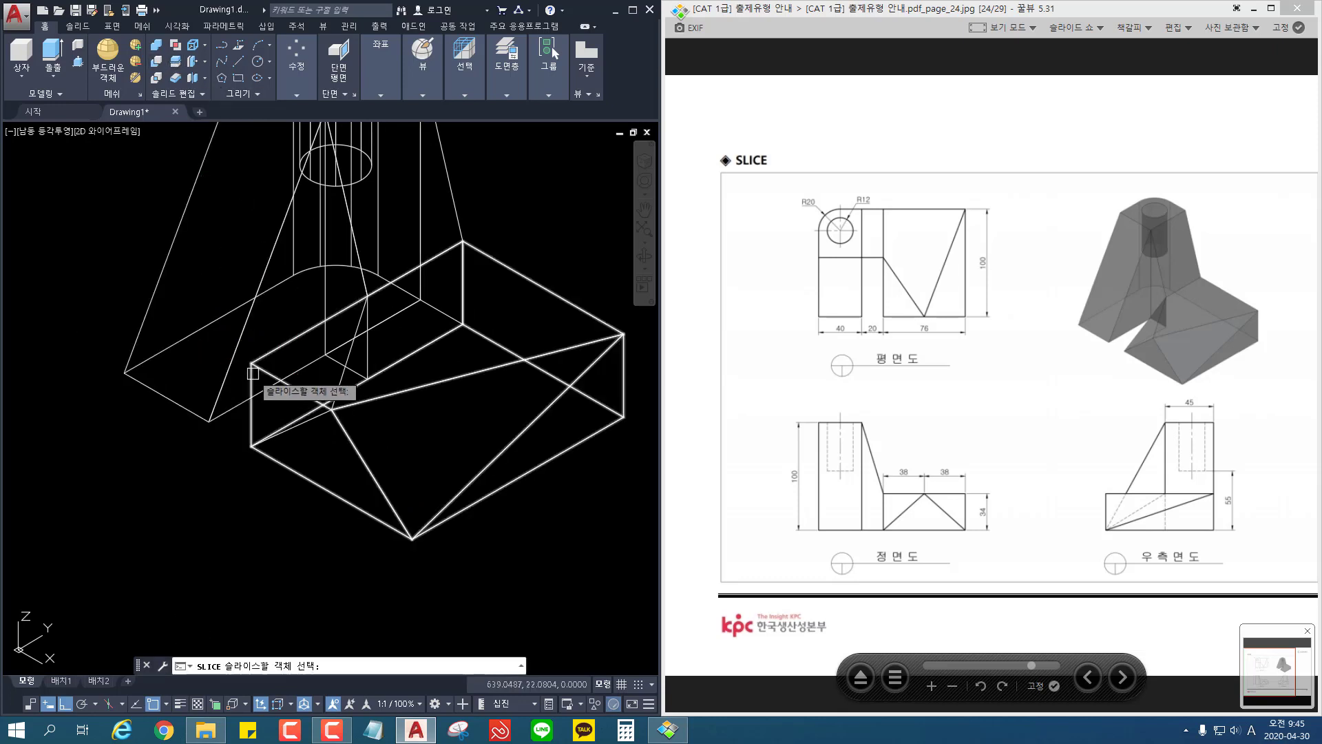
pyautogui.click(301, 391)
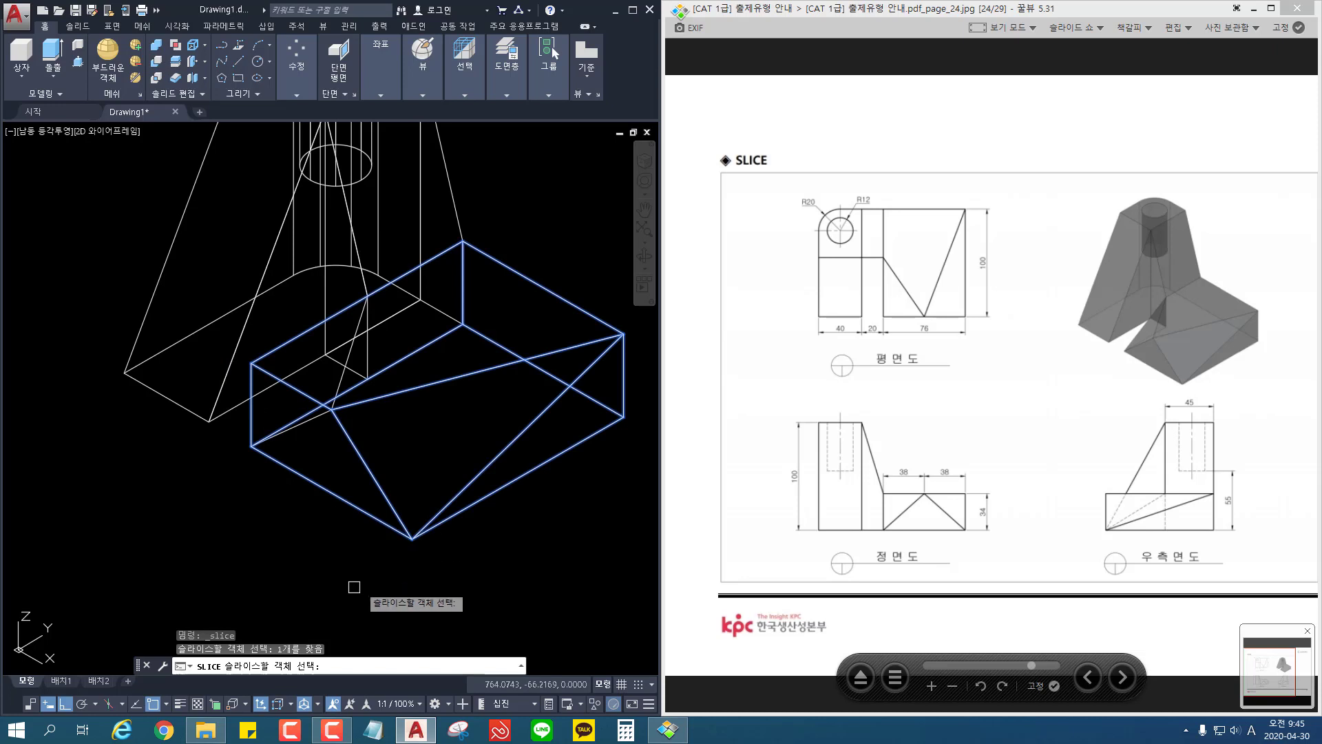
pyautogui.press('space')
pyautogui.click(324, 668)
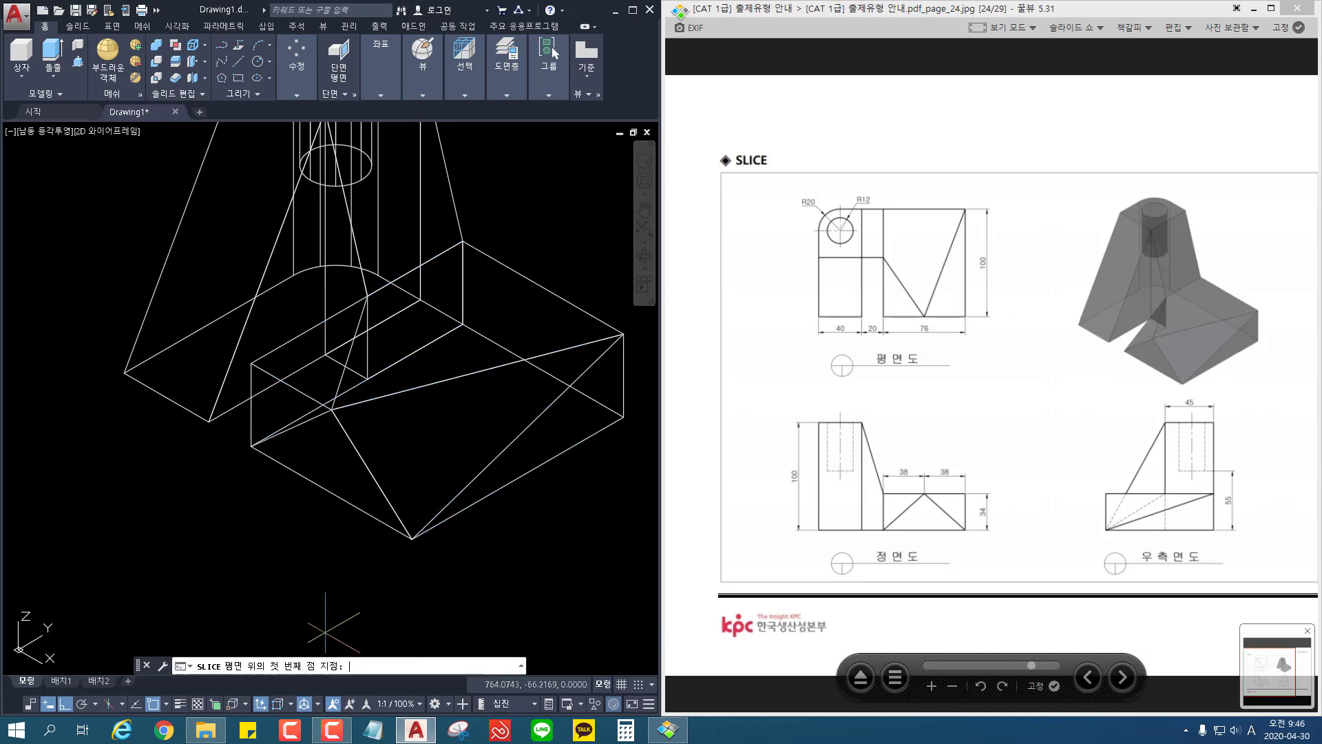
pyautogui.click(251, 446)
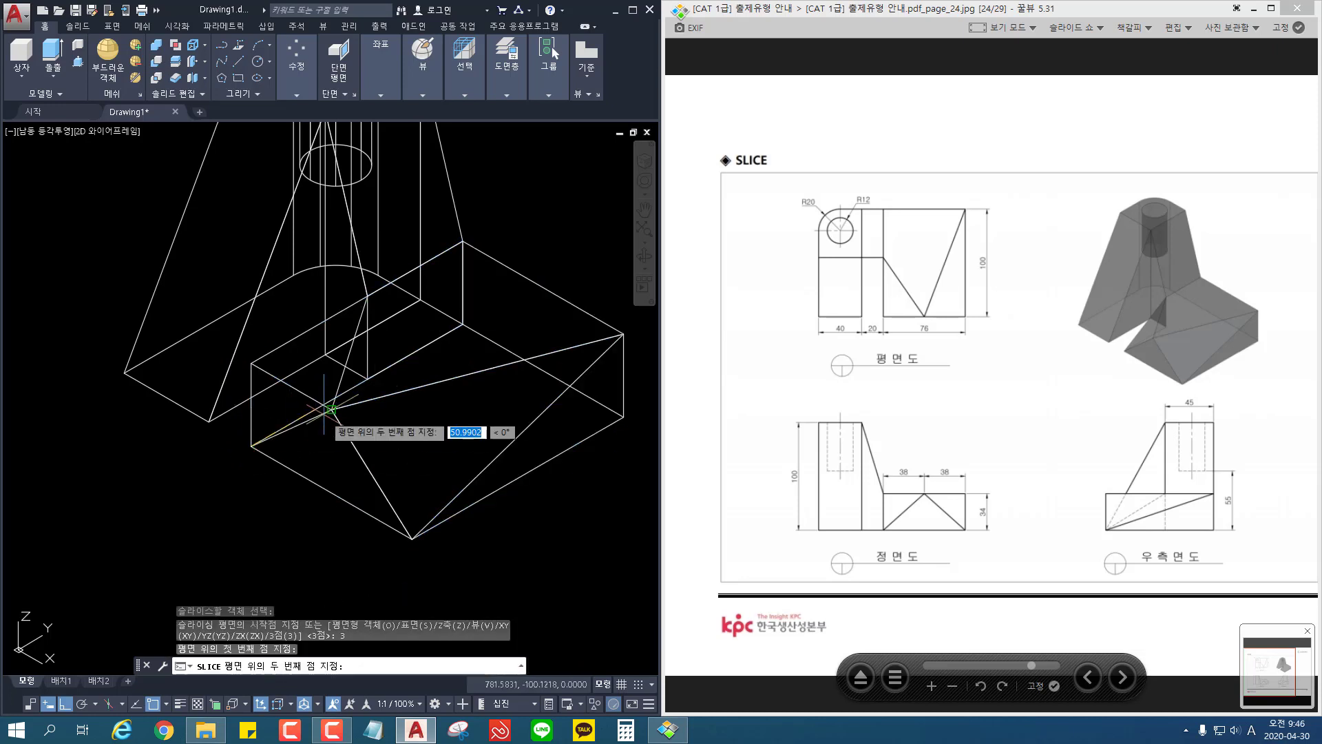
pyautogui.click(332, 409)
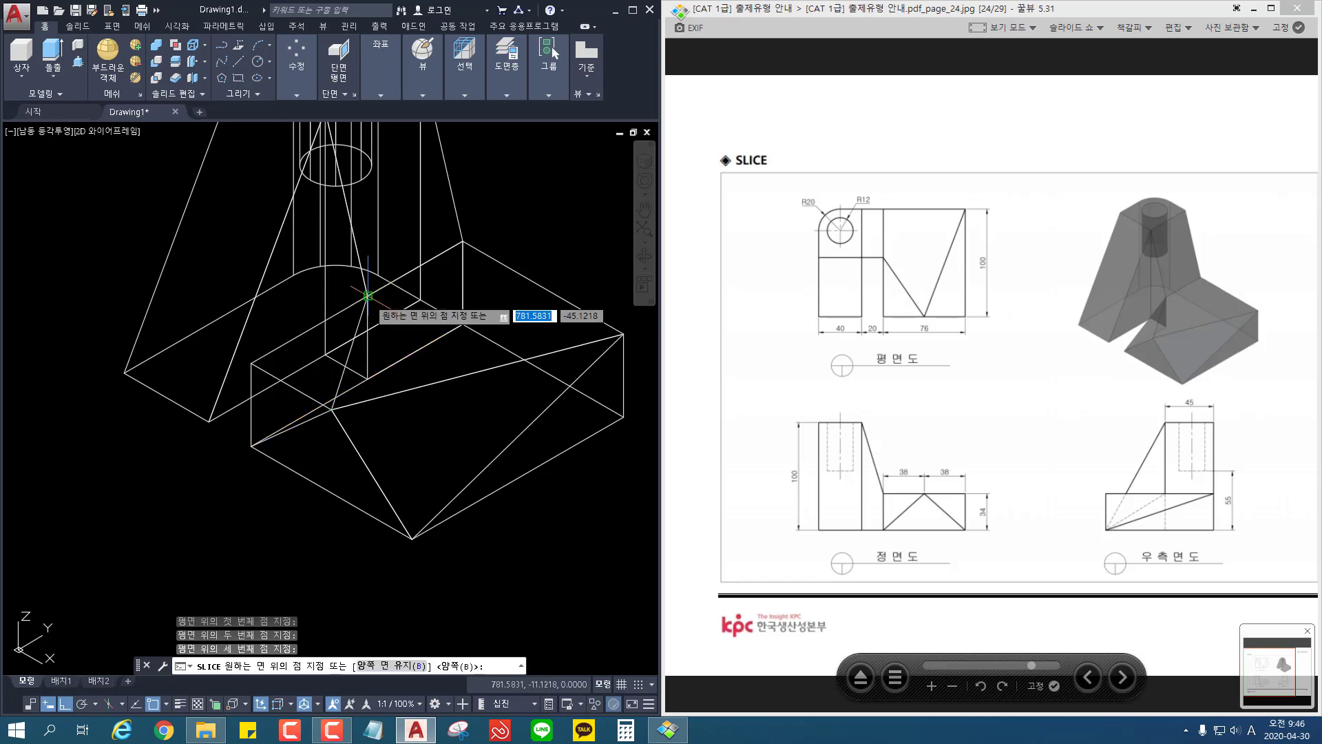
pyautogui.click(367, 296)
# Step: Erase the cut-off wedge at the base's front inner top corner and inspect the finished shape from another angle
pyautogui.click(252, 365)
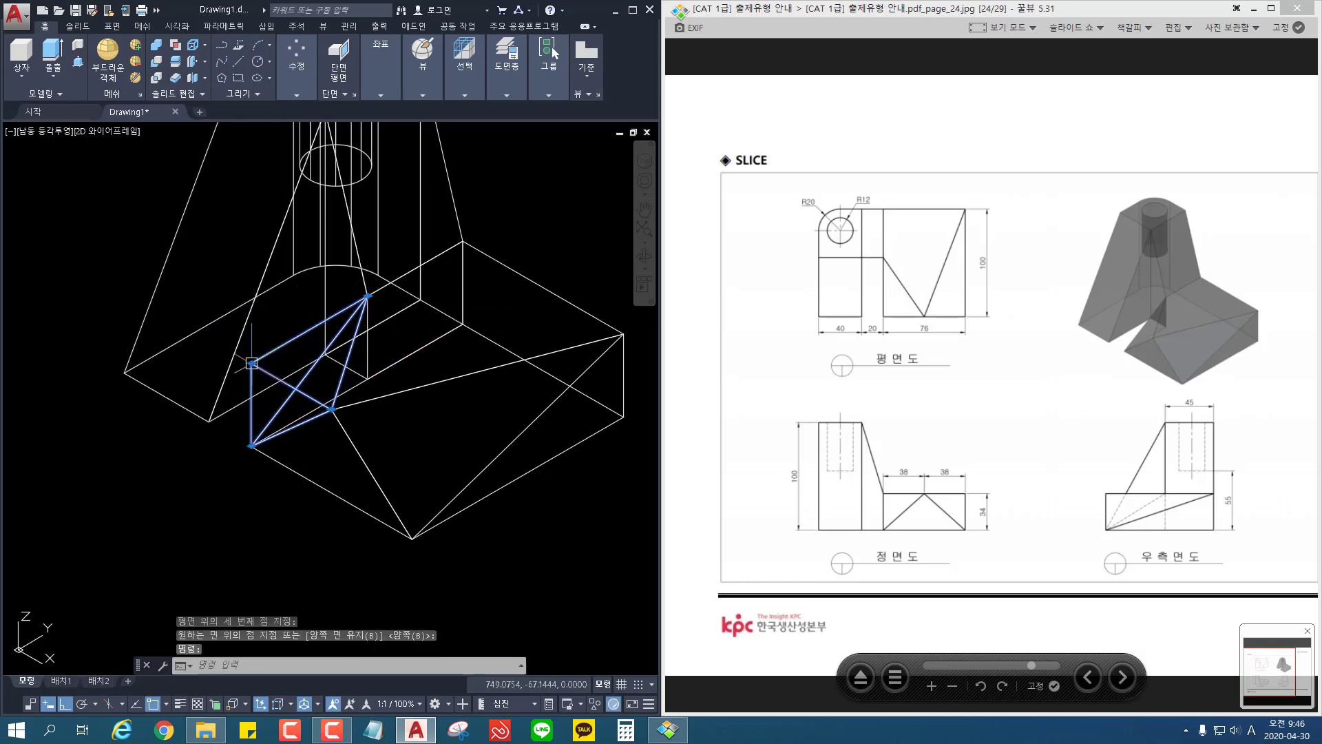
pyautogui.press('Delete')
pyautogui.scroll(-2, 328, 472)
pyautogui.keyDown('shift'); pyautogui.moveTo(433, 558); pyautogui.dragTo(475, 567, button='middle'); pyautogui.keyUp('shift')
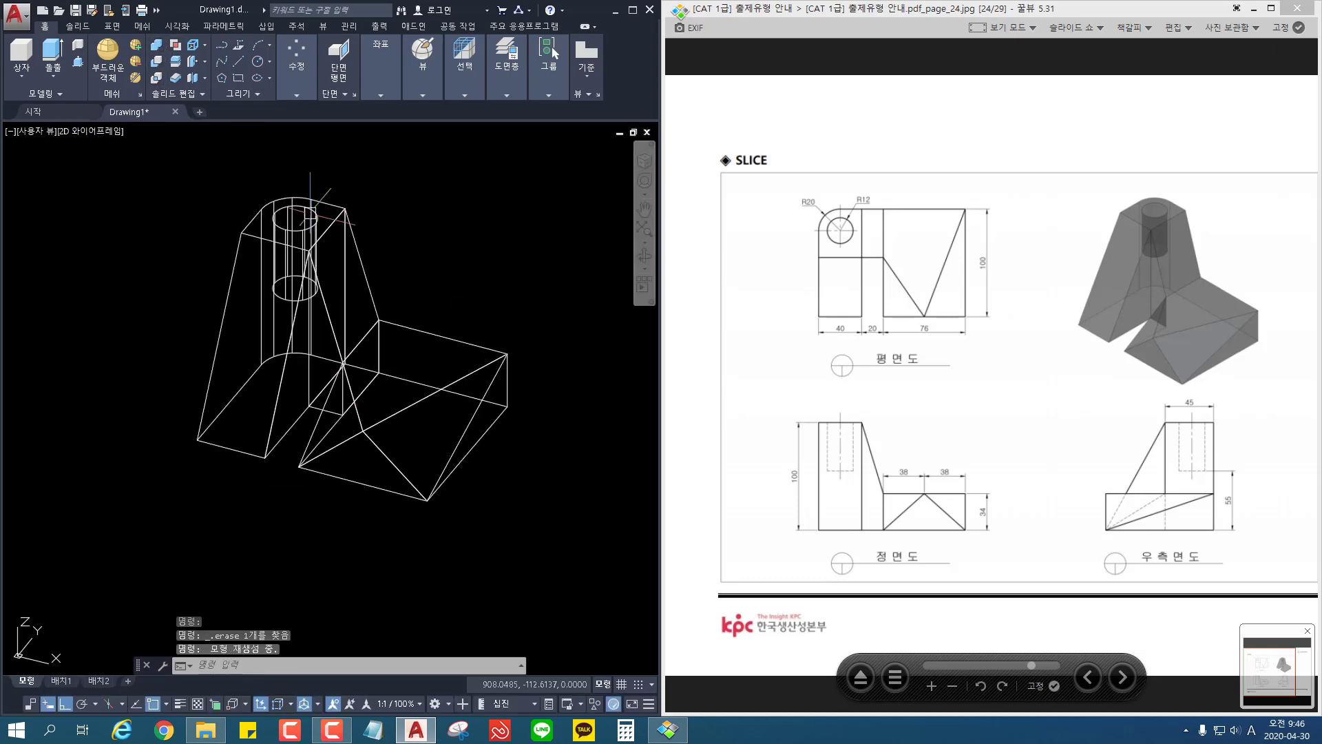
# Step: Subtract the R12 cylinder from the tower solid to cut the round blind hole in its top
pyautogui.scroll(2, 301, 237)
pyautogui.write('su')
pyautogui.press('Return')
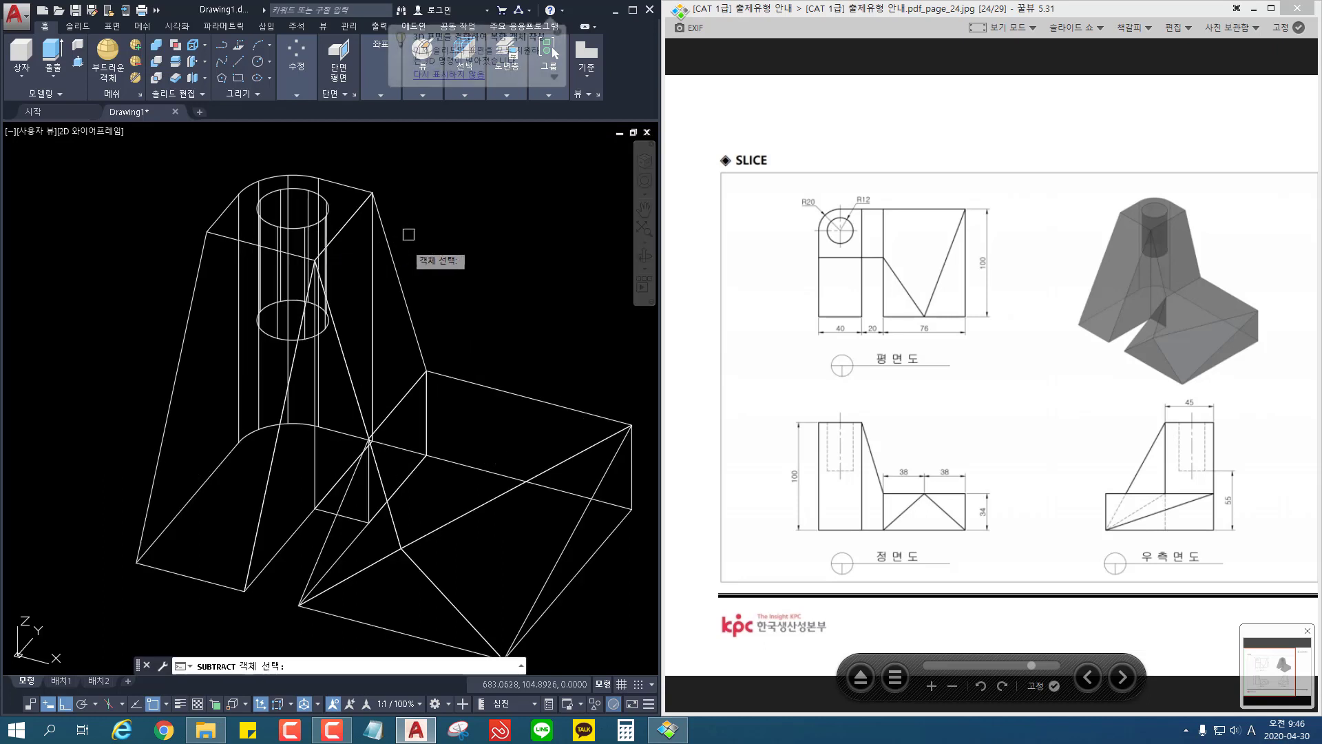
pyautogui.click(342, 190)
pyautogui.press('Return')
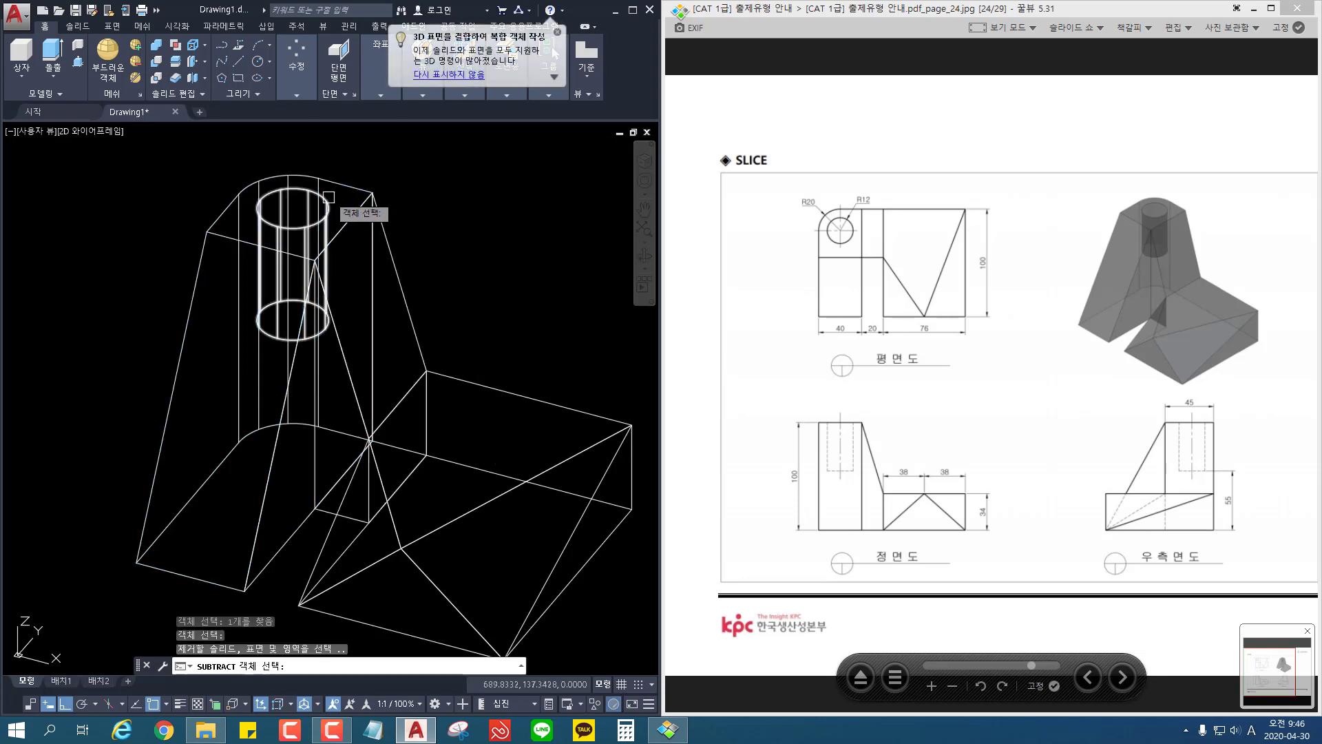
pyautogui.press('Return')
pyautogui.scroll(-3, 475, 224)
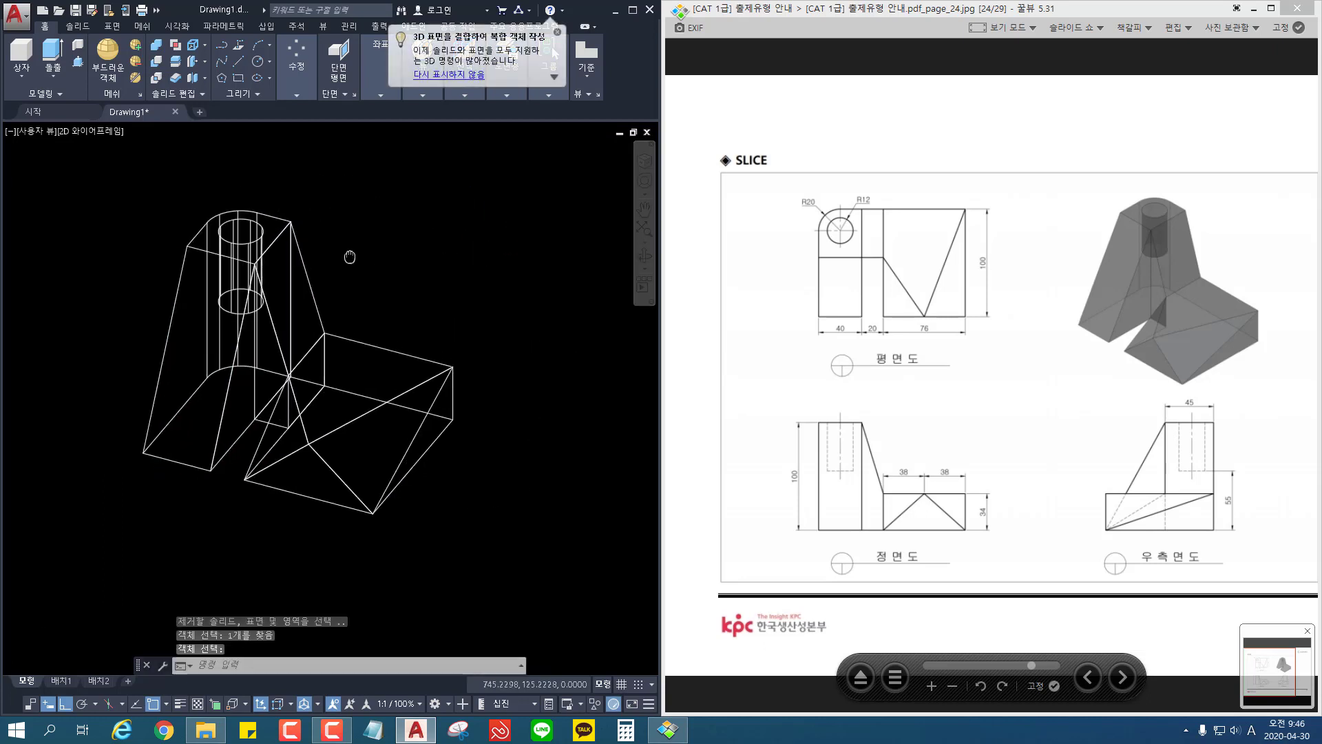
# Step: Union the tower and all the sliced base pieces of the SLICE part into one solid
pyautogui.click(157, 45)
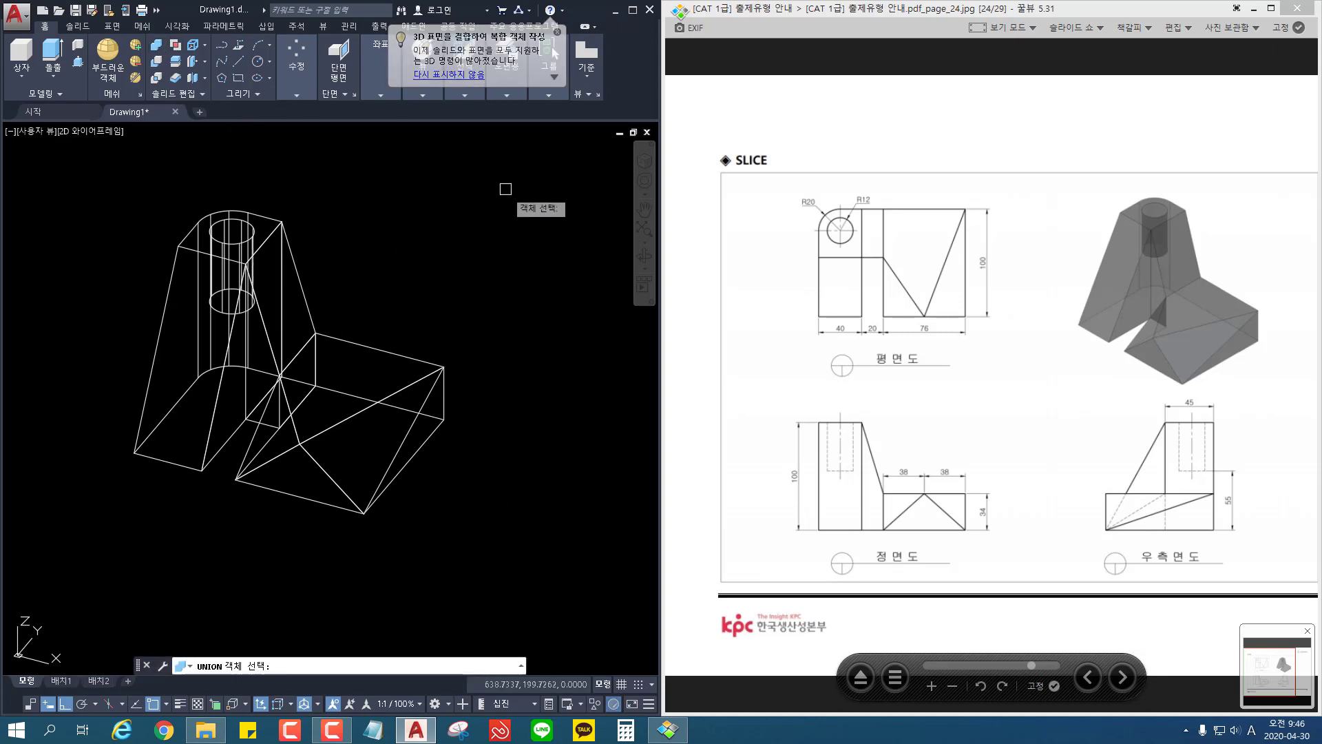
pyautogui.click(514, 175)
pyautogui.click(127, 570)
pyautogui.press('Return')
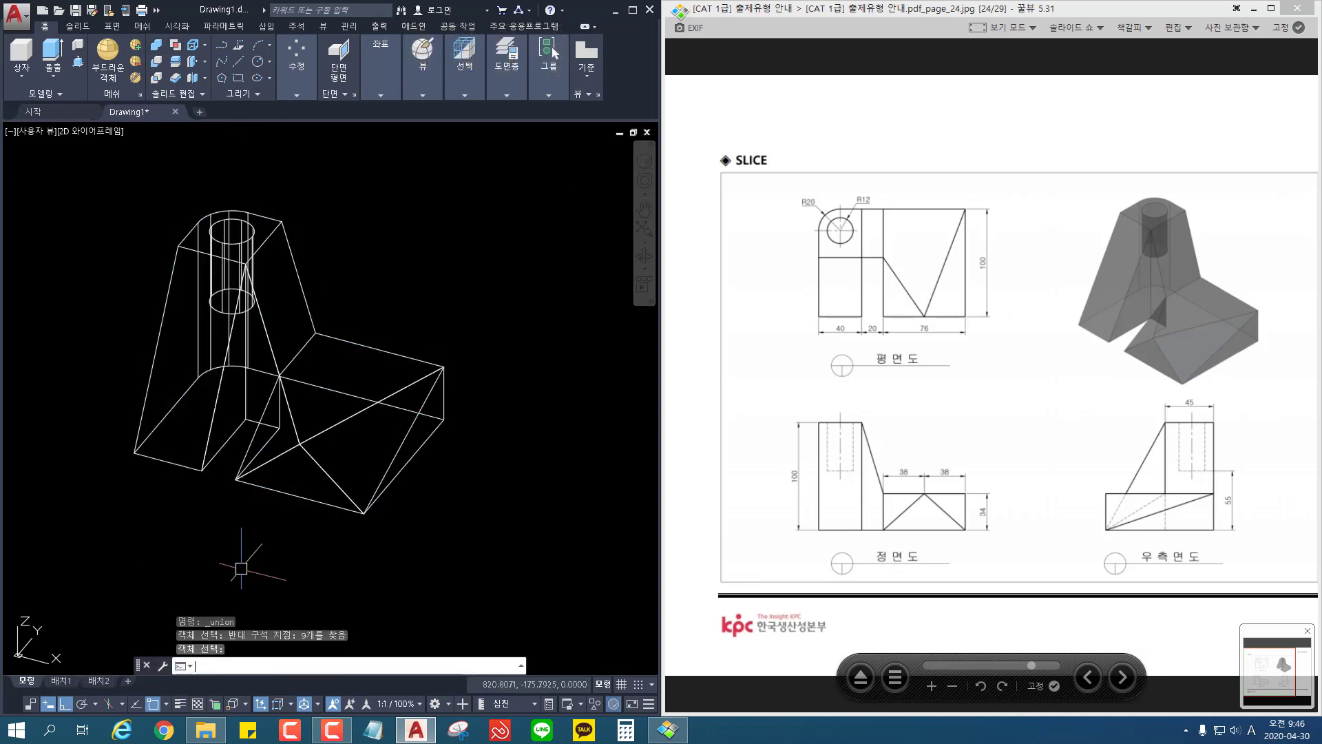
pyautogui.moveTo(396, 529); pyautogui.dragTo(417, 546, button='middle')
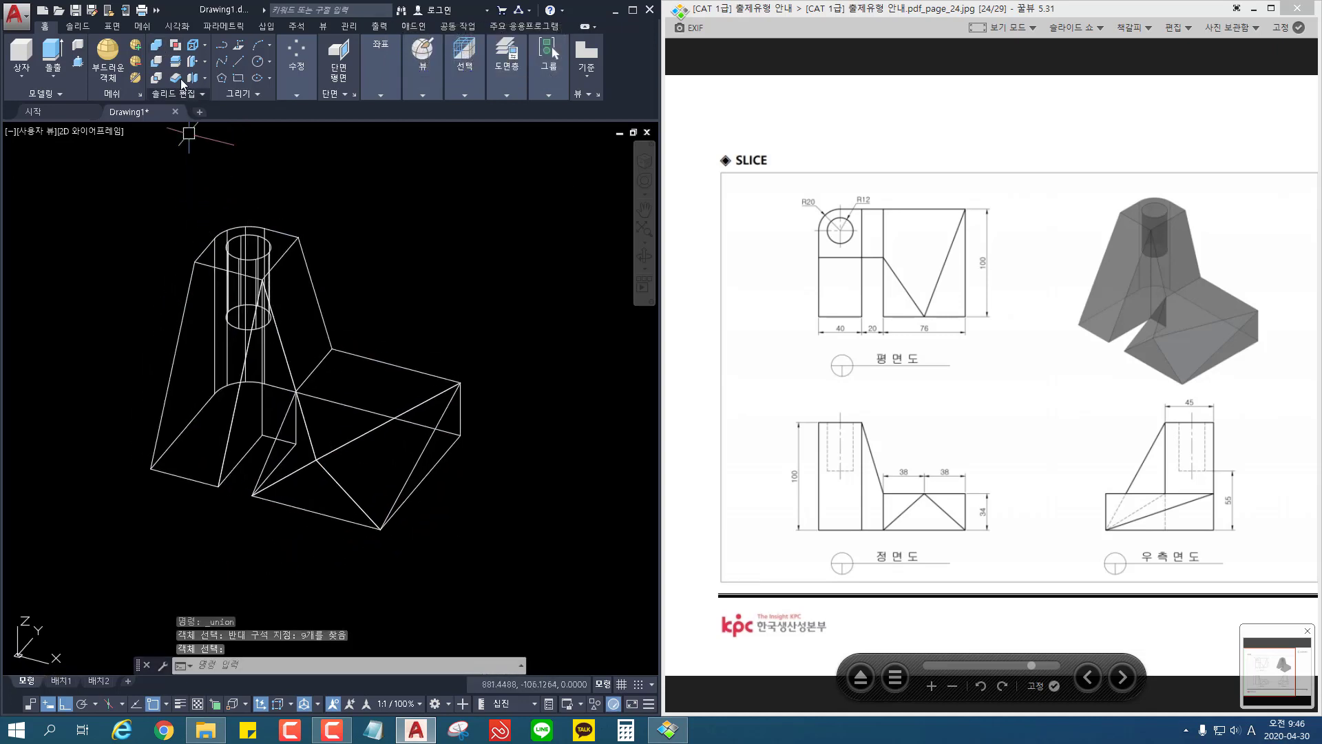
# Step: Display the model in the X-ray visual style and inspect it from different angles against the reference drawing
pyautogui.click(102, 132)
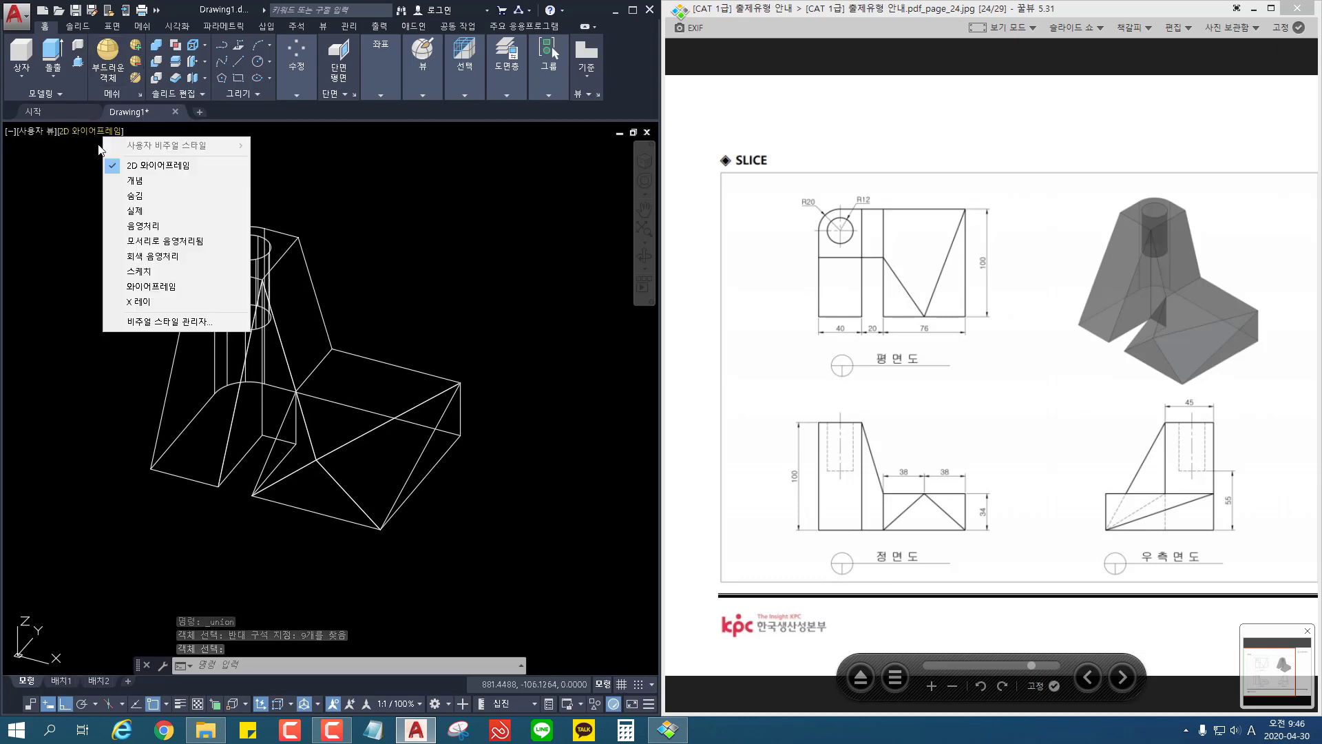
pyautogui.click(168, 301)
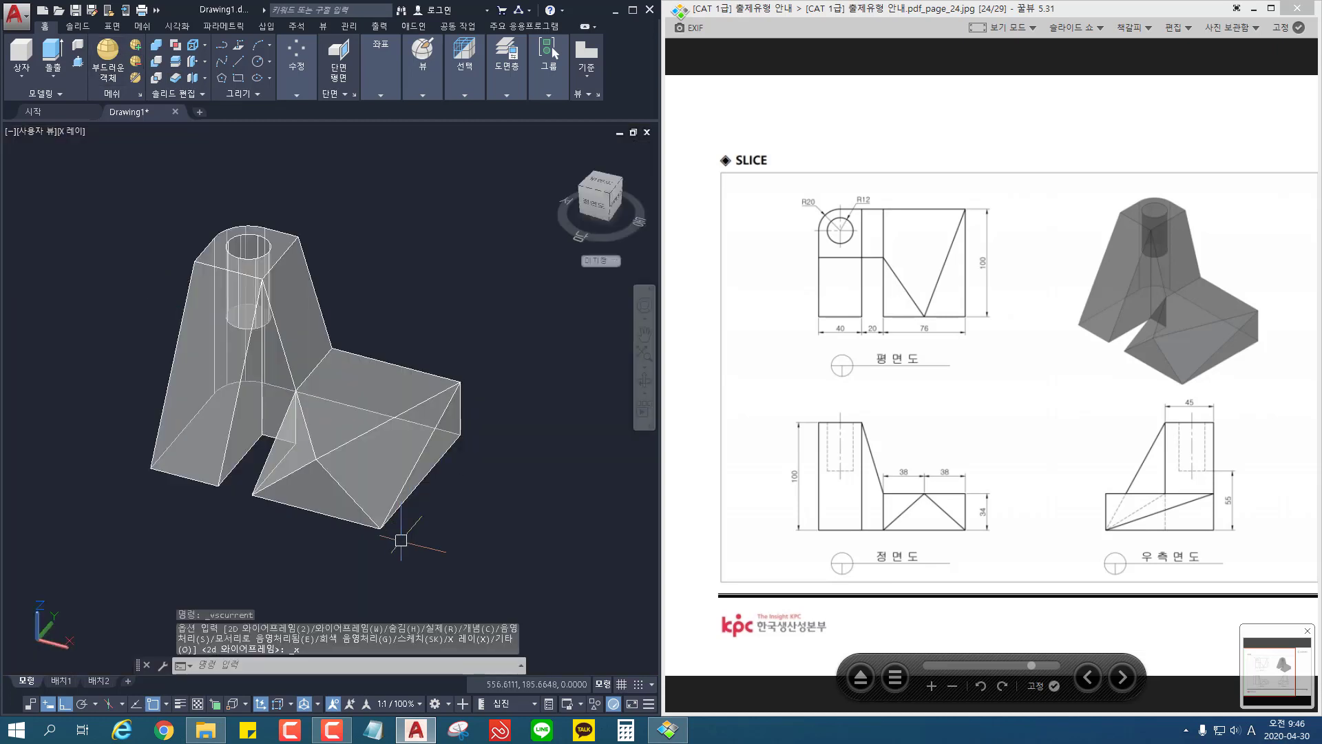
pyautogui.keyDown('shift'); pyautogui.moveTo(400, 539); pyautogui.dragTo(140, 505, button='middle'); pyautogui.keyUp('shift')
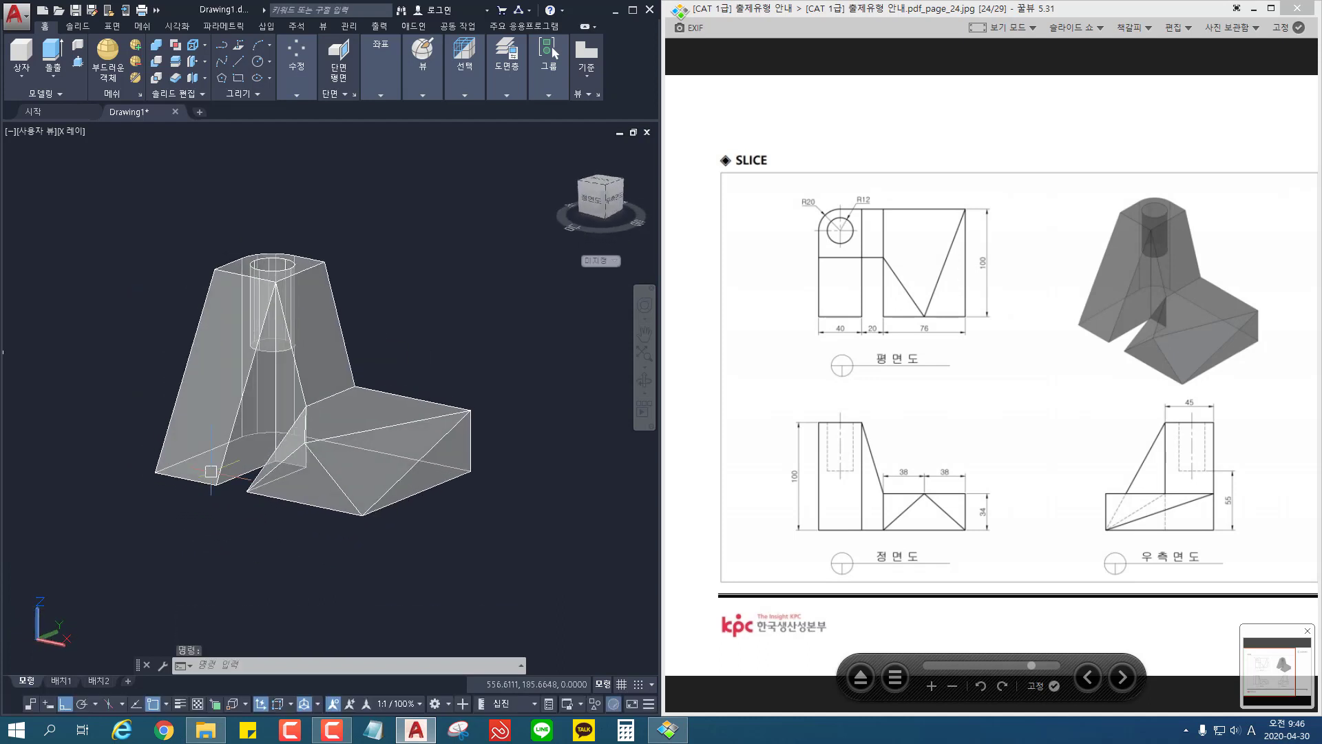
# Step: Move the finished SLICE part about 221 units in the negative X direction, placing it beside the pipe model
pyautogui.scroll(-2, 211, 471)
pyautogui.scroll(-2, 238, 443)
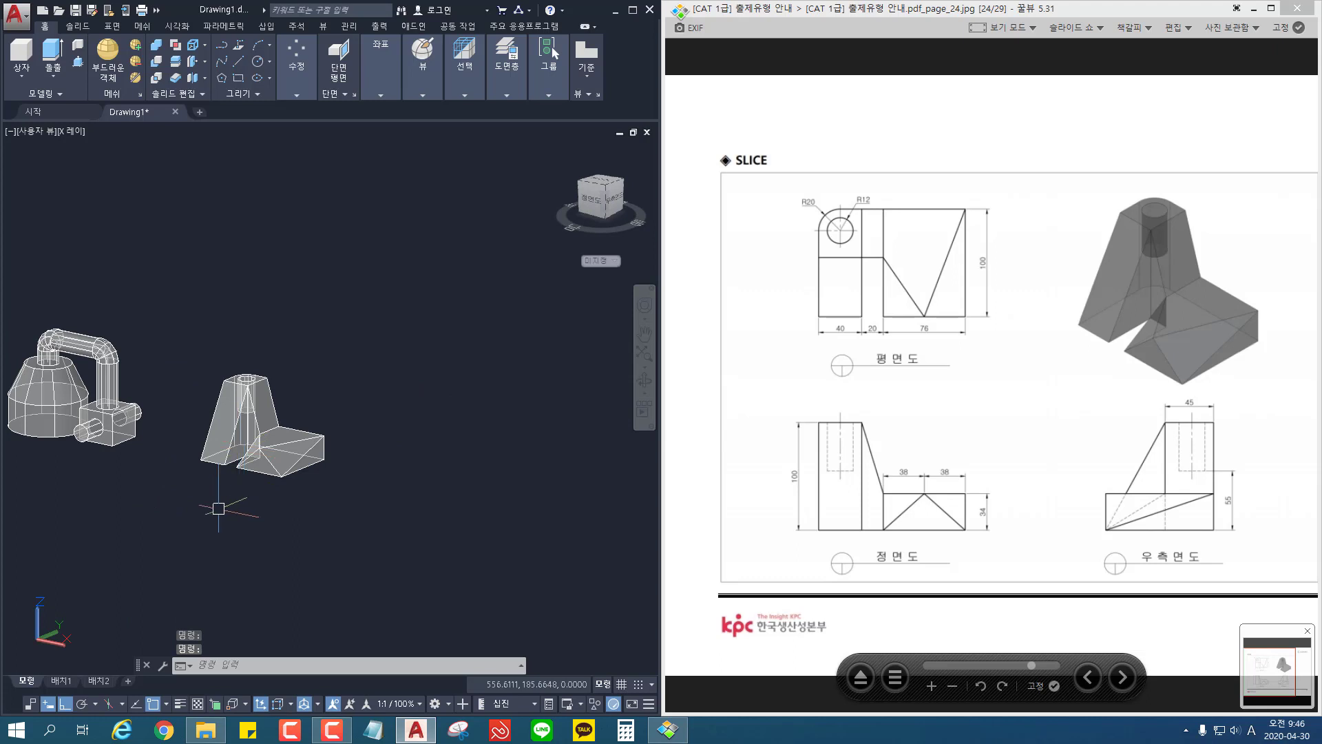
pyautogui.keyDown('shift'); pyautogui.moveTo(219, 508); pyautogui.dragTo(358, 507, button='middle'); pyautogui.keyUp('shift')
pyautogui.scroll(-2, 177, 501)
pyautogui.moveTo(177, 501); pyautogui.dragTo(394, 476, button='middle')
pyautogui.scroll(2, 357, 440)
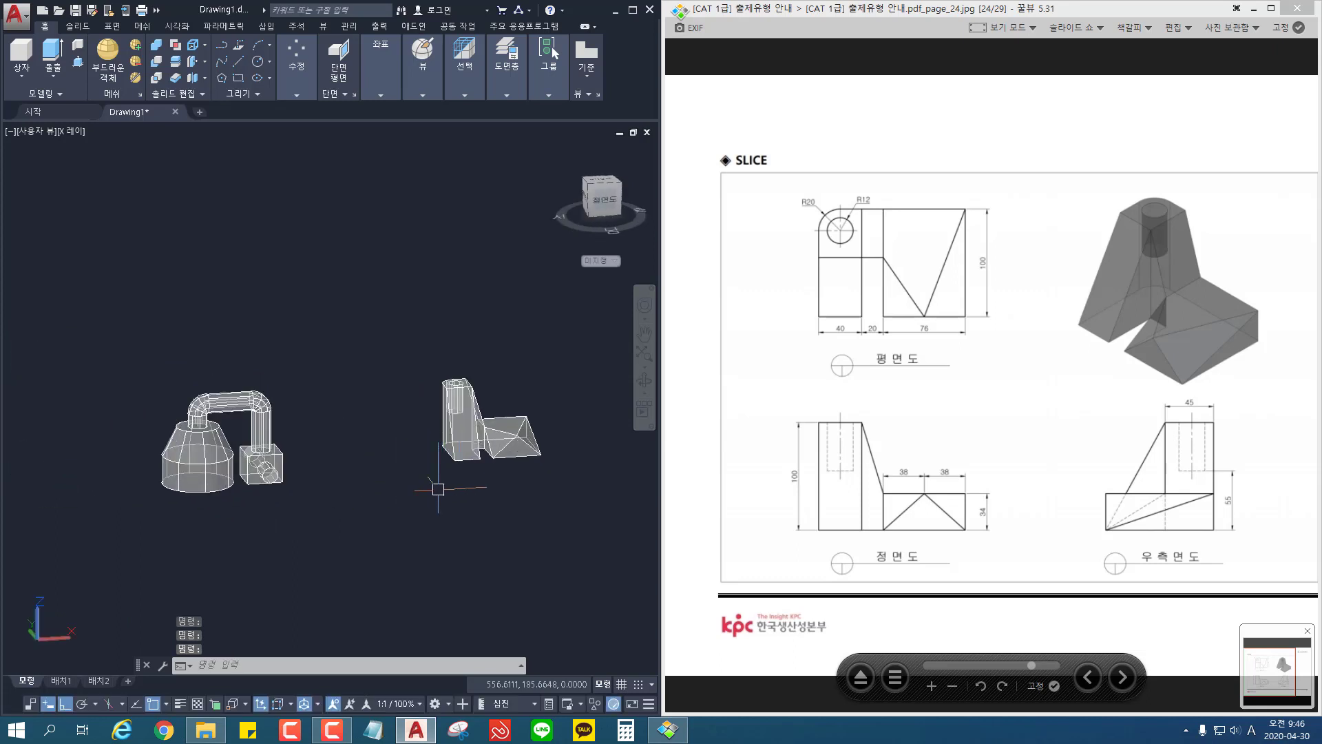
pyautogui.click(561, 354)
pyautogui.click(396, 540)
pyautogui.press('Return')
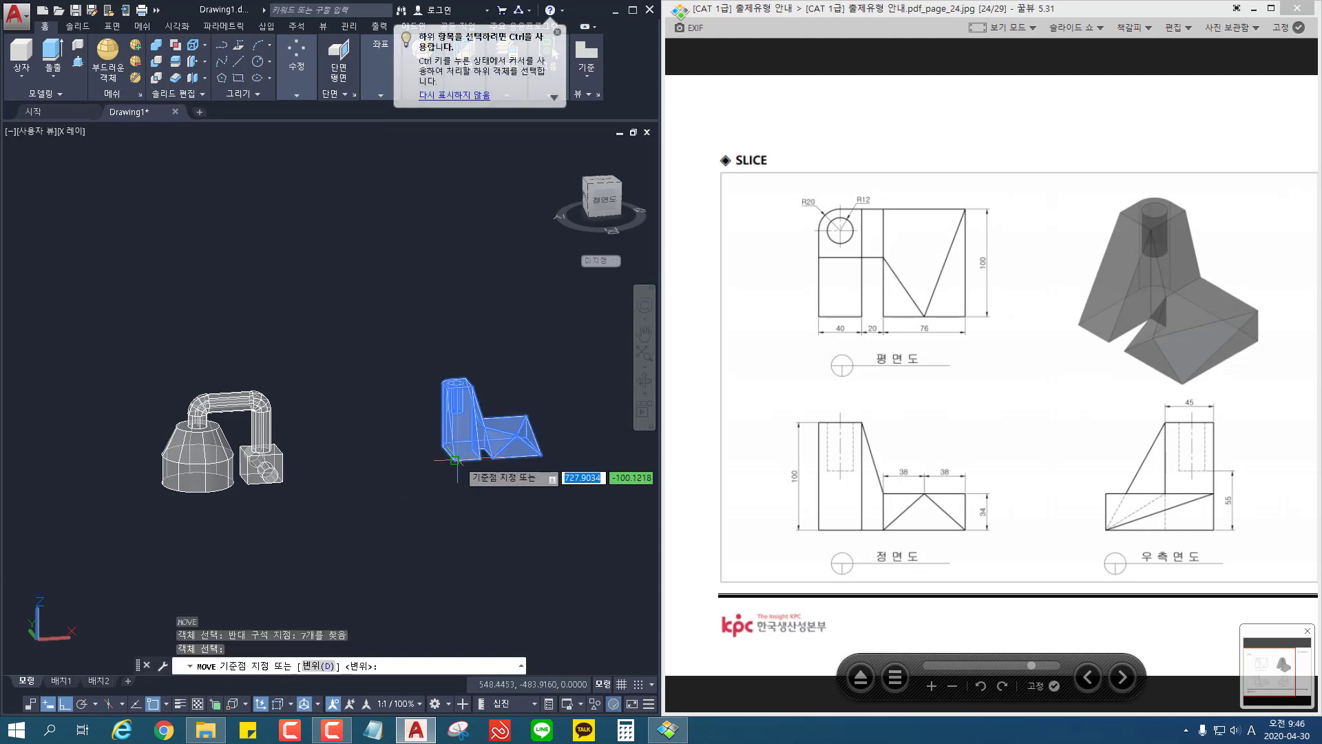
pyautogui.click(455, 459)
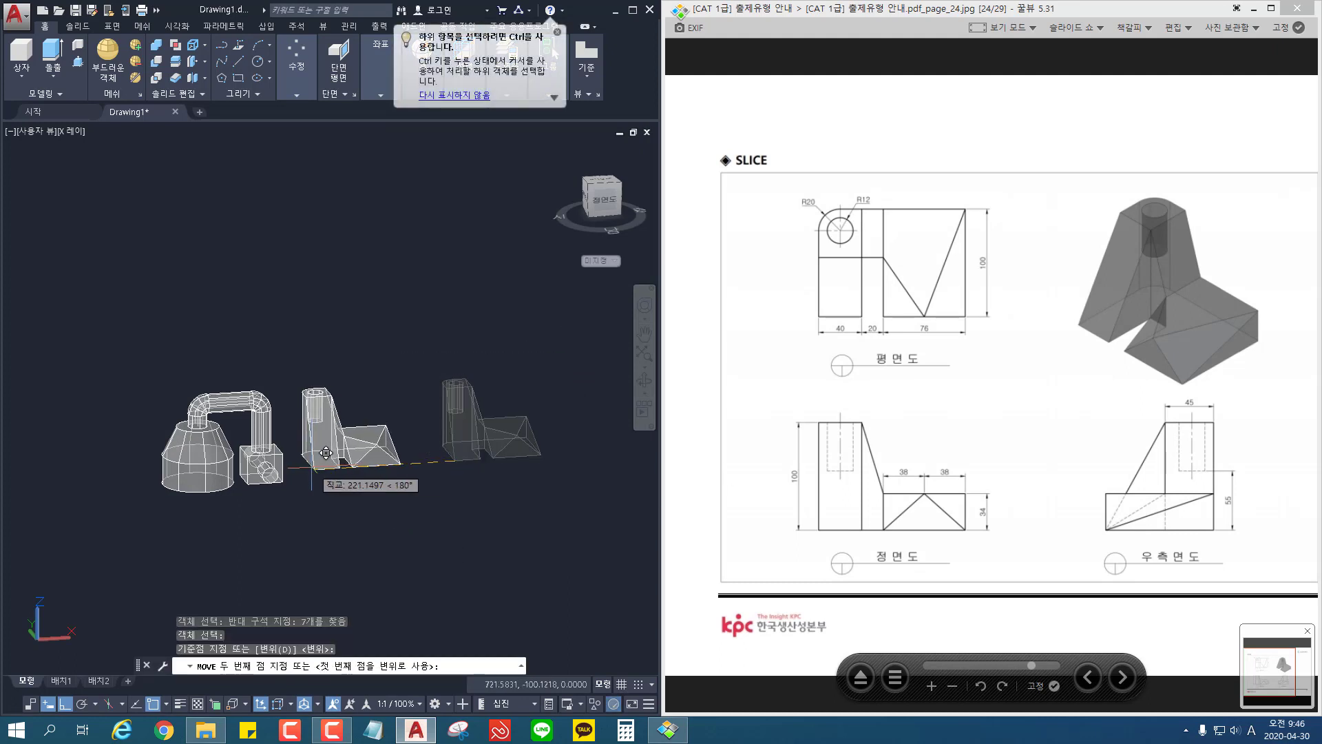
pyautogui.click(311, 466)
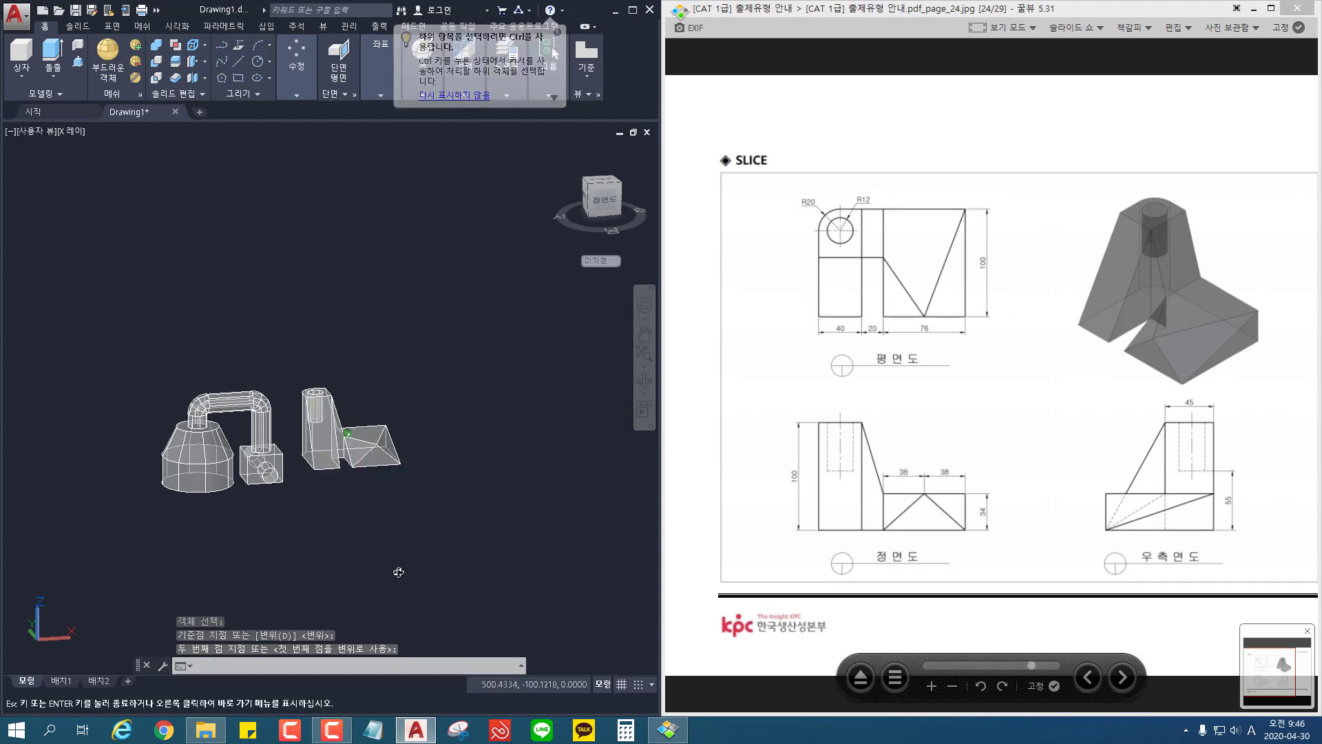
# Step: Display both models in the Realistic visual style and examine them from several angles
pyautogui.scroll(3, 293, 468)
pyautogui.moveTo(310, 480); pyautogui.dragTo(349, 482, button='middle')
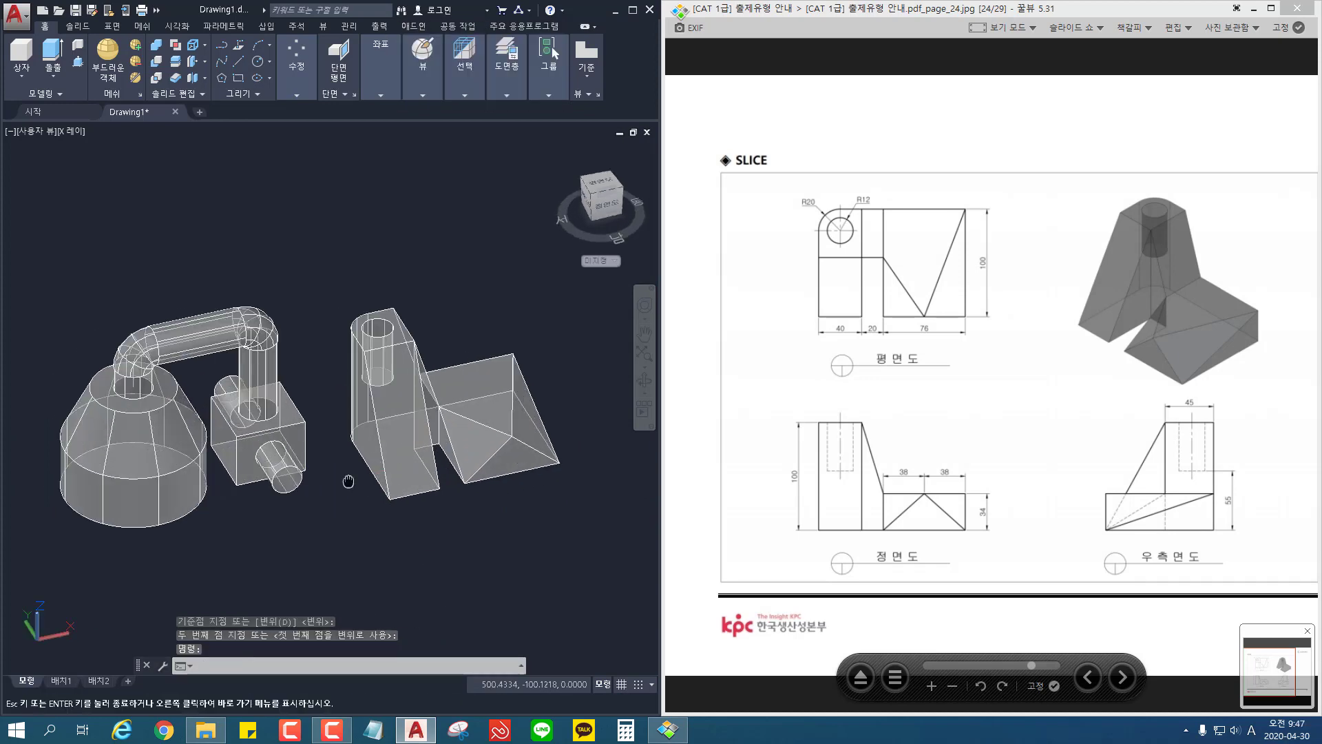
pyautogui.moveTo(510, 547)
pyautogui.keyDown('shift'); pyautogui.mouseDown(button='middle')
pyautogui.moveTo(374, 546)
pyautogui.moveTo(186, 493)
pyautogui.moveTo(295, 531)
pyautogui.moveTo(443, 544)
pyautogui.moveTo(491, 544)
pyautogui.moveTo(552, 503)
pyautogui.mouseUp(button='middle'); pyautogui.keyUp('shift')
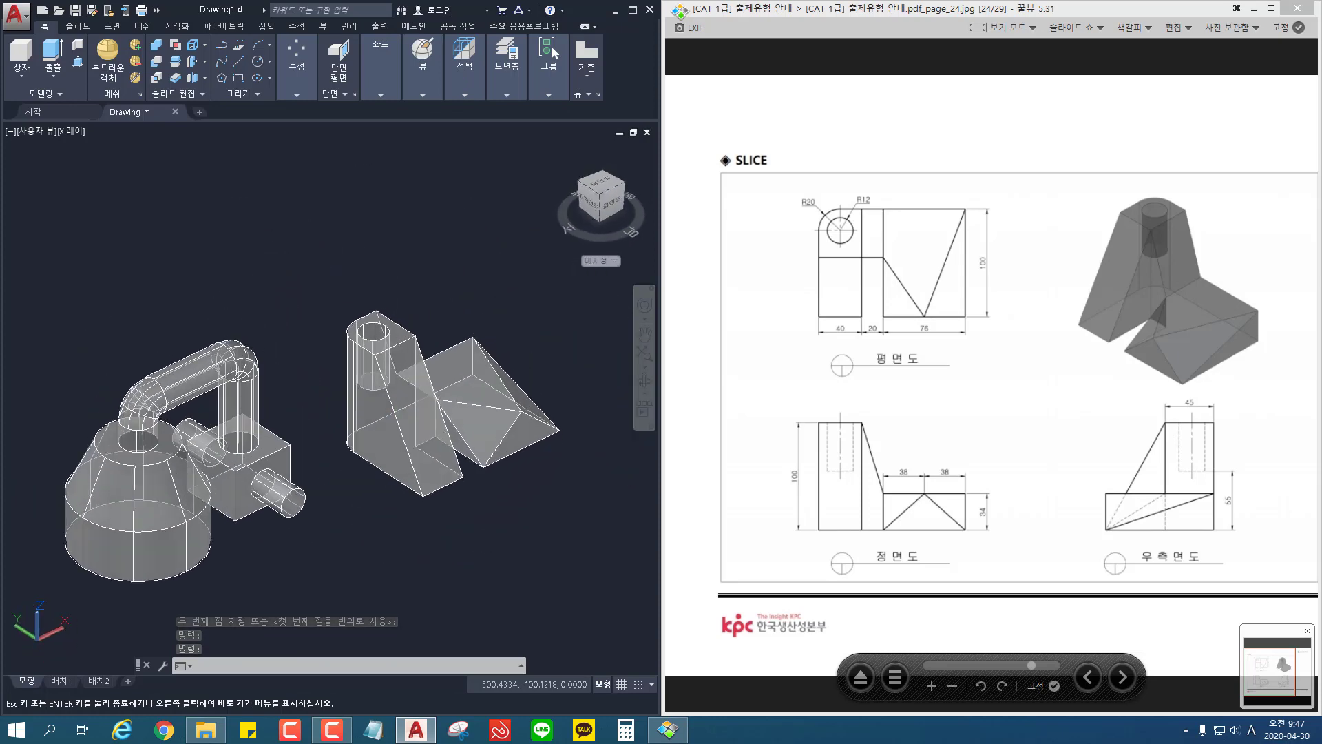
pyautogui.moveTo(369, 496); pyautogui.dragTo(359, 454, button='middle')
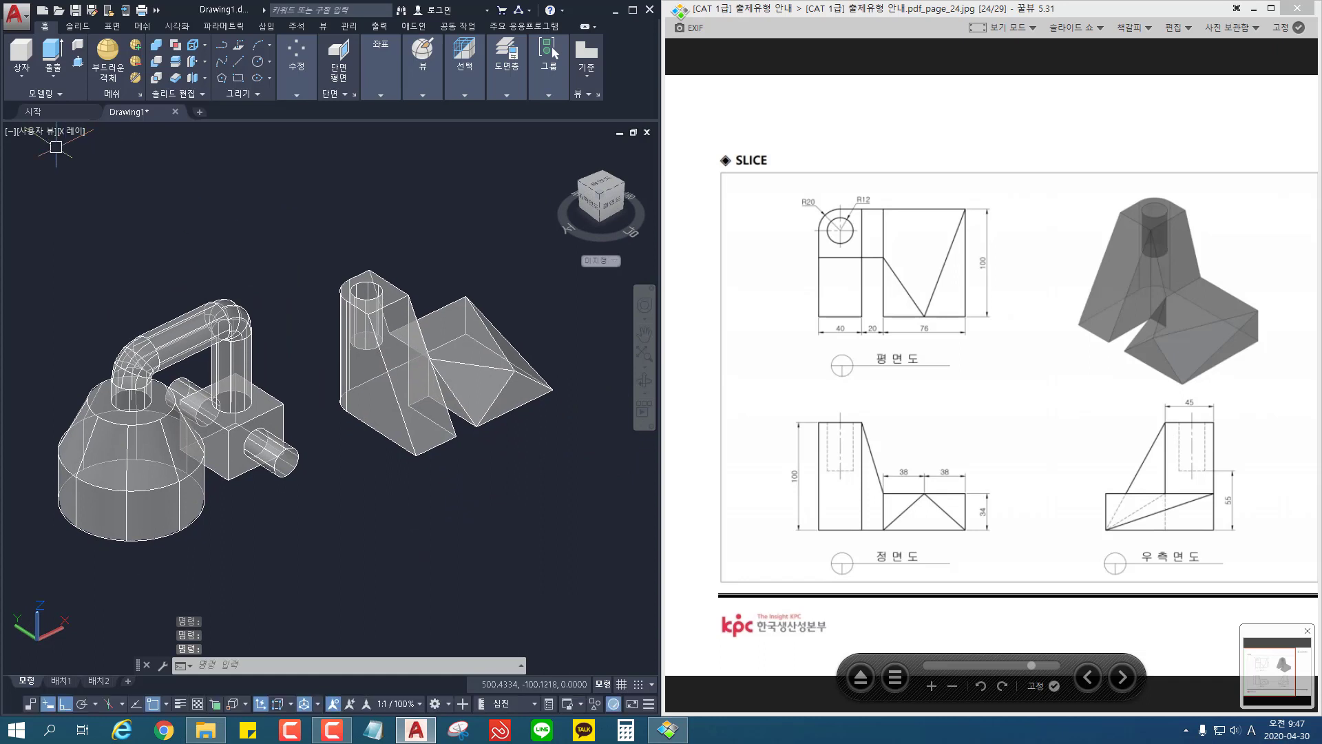
pyautogui.click(70, 131)
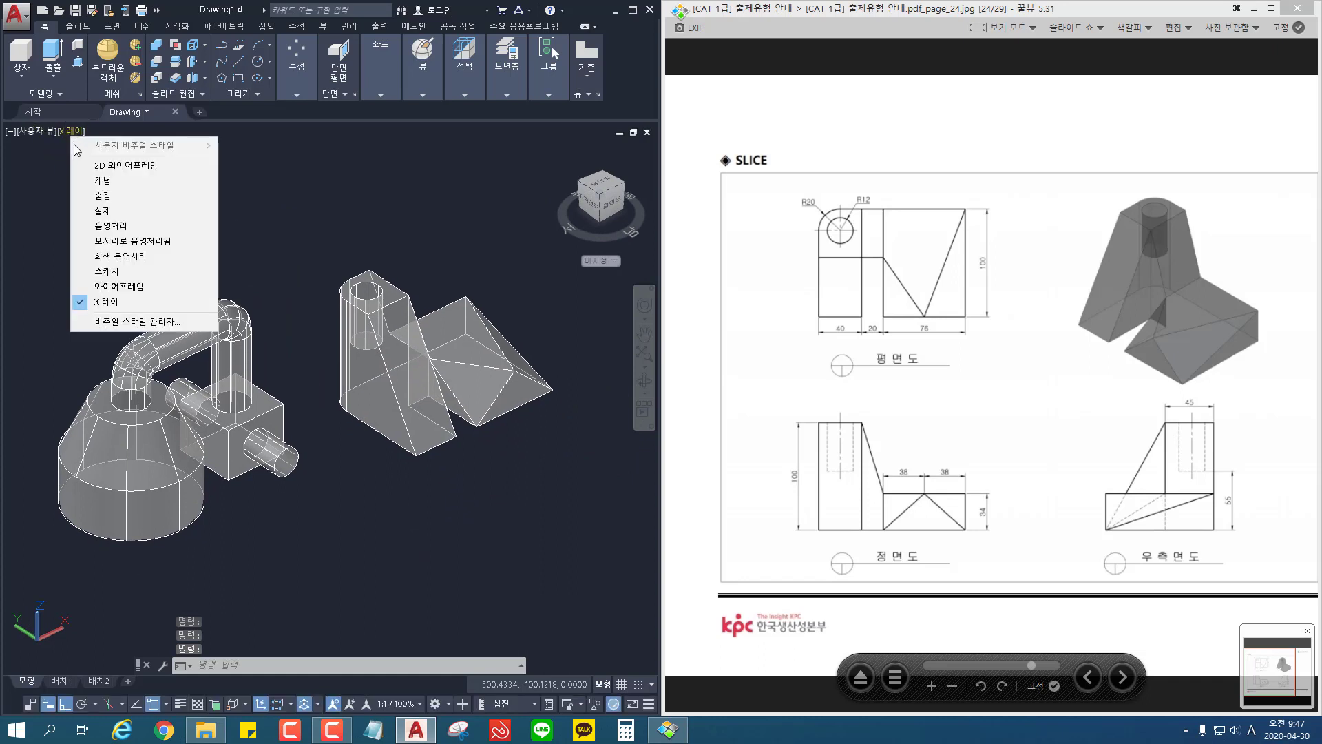
pyautogui.click(126, 211)
pyautogui.keyDown('shift'); pyautogui.moveTo(471, 503); pyautogui.dragTo(308, 504, button='middle'); pyautogui.keyUp('shift')
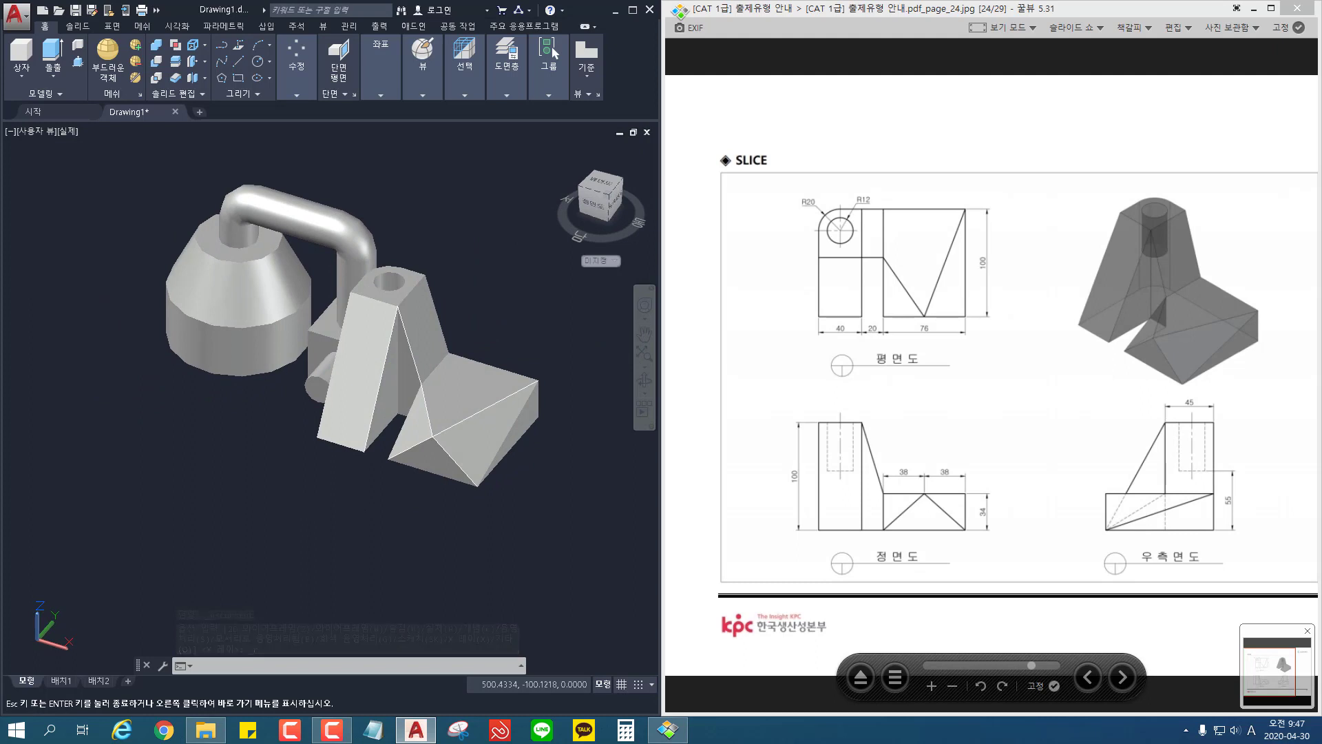
pyautogui.moveTo(398, 396); pyautogui.dragTo(392, 446, button='middle')
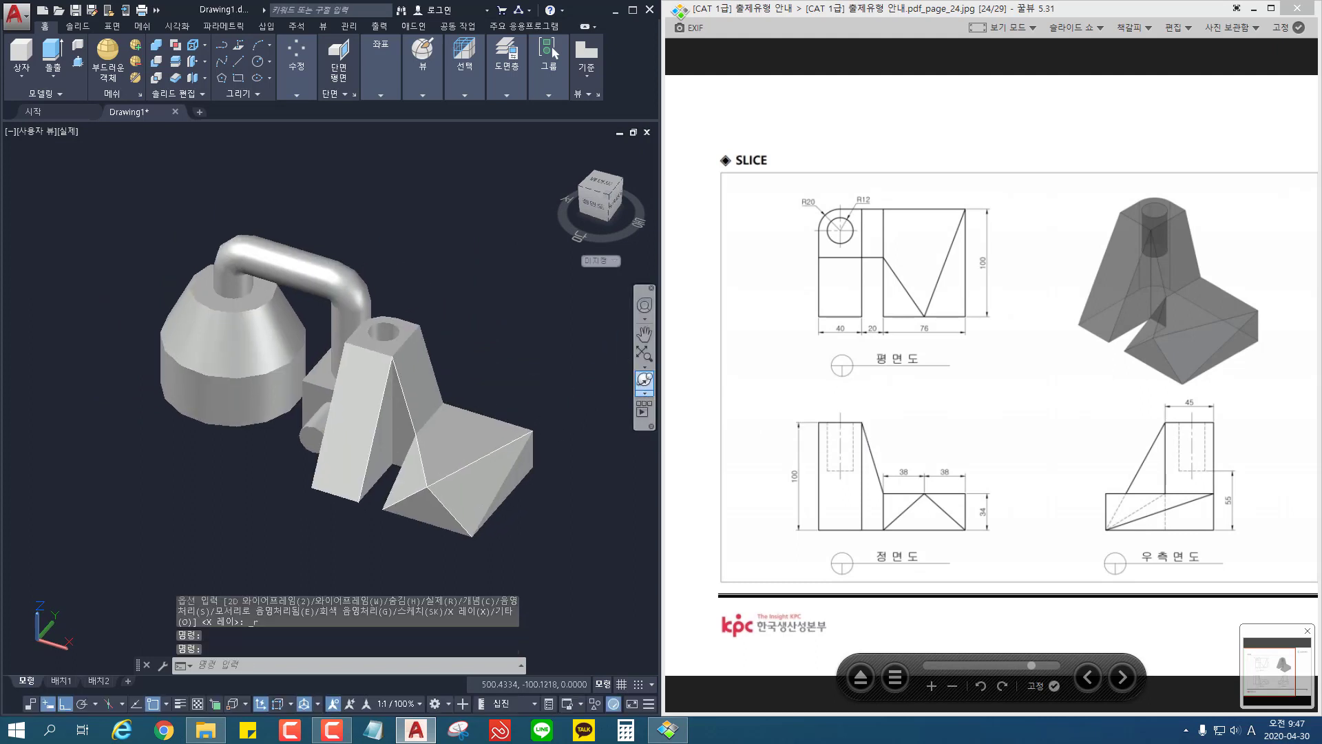
pyautogui.keyDown('shift'); pyautogui.moveTo(482, 384); pyautogui.dragTo(548, 437, button='middle'); pyautogui.keyUp('shift')
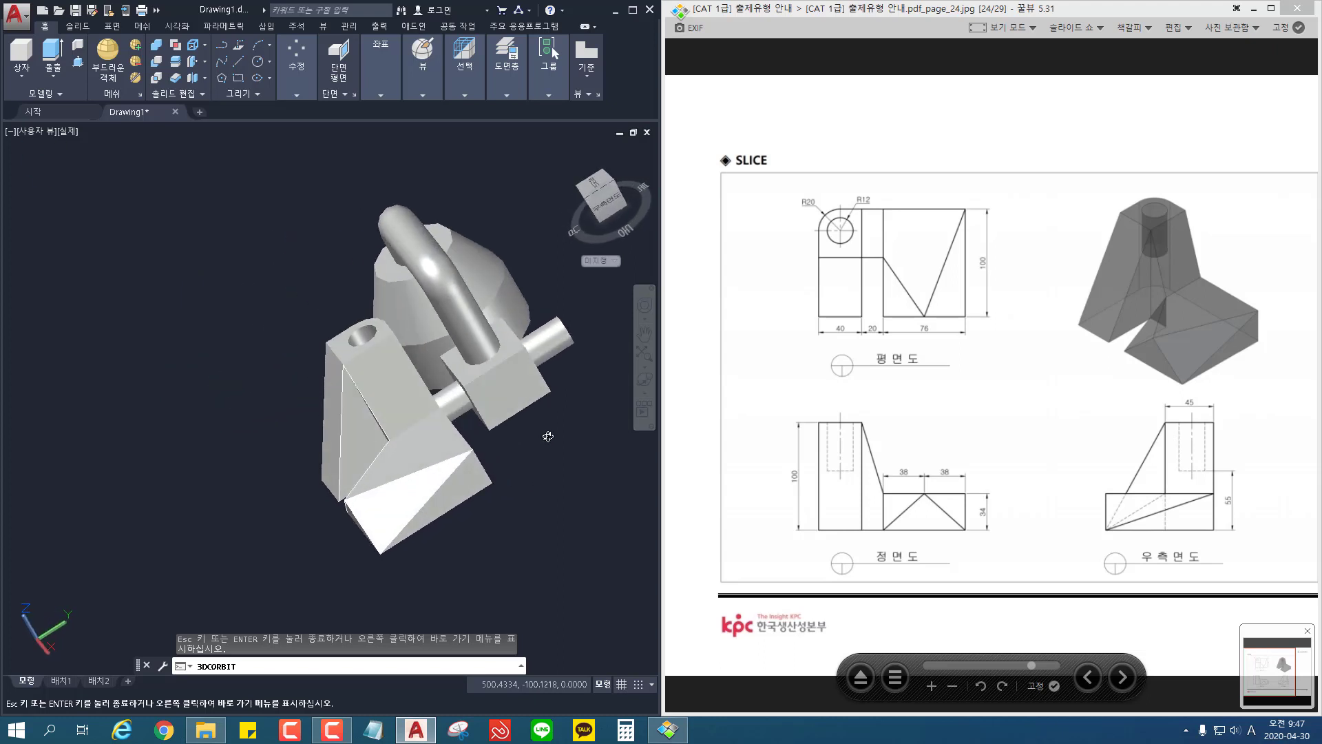